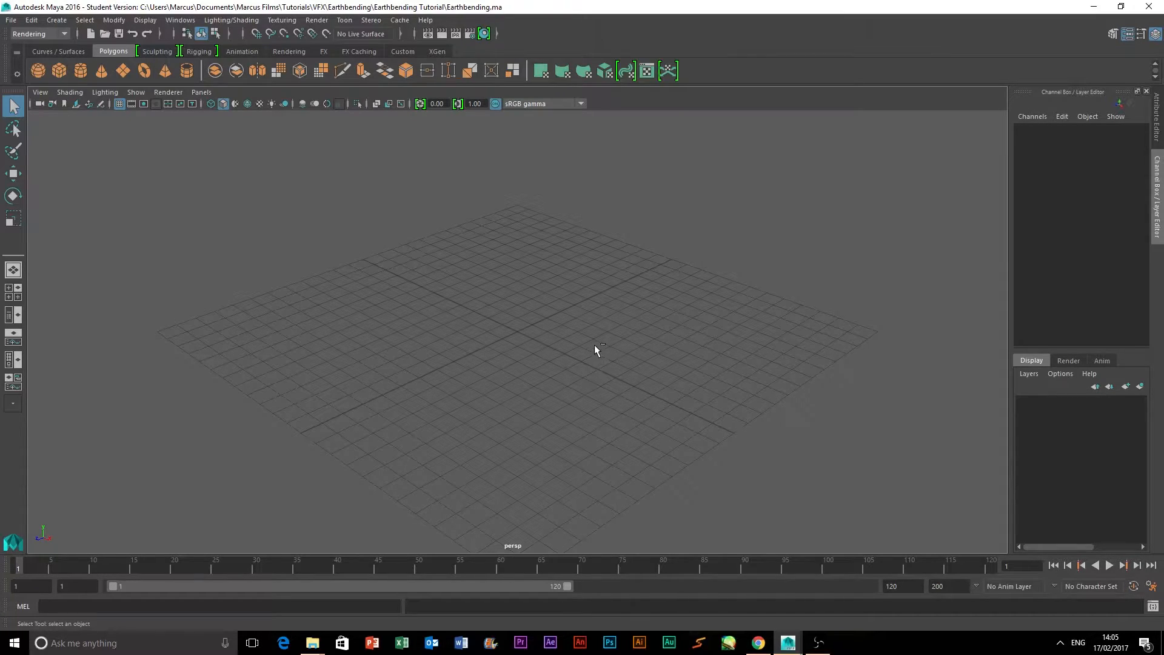
Create a polygon plane at the centre of the scene as the ground surface.
mouse_move(582, 354)
alt+mouse_down()
mouse_move(569, 364)
mouse_move(587, 366)
alt+mouse_up()
alt+drag(529, 282, 575, 344)
alt+drag(608, 208, 615, 286)
scroll(615, 286, down, 3)
scroll(614, 286, up, 3)
click(125, 73)
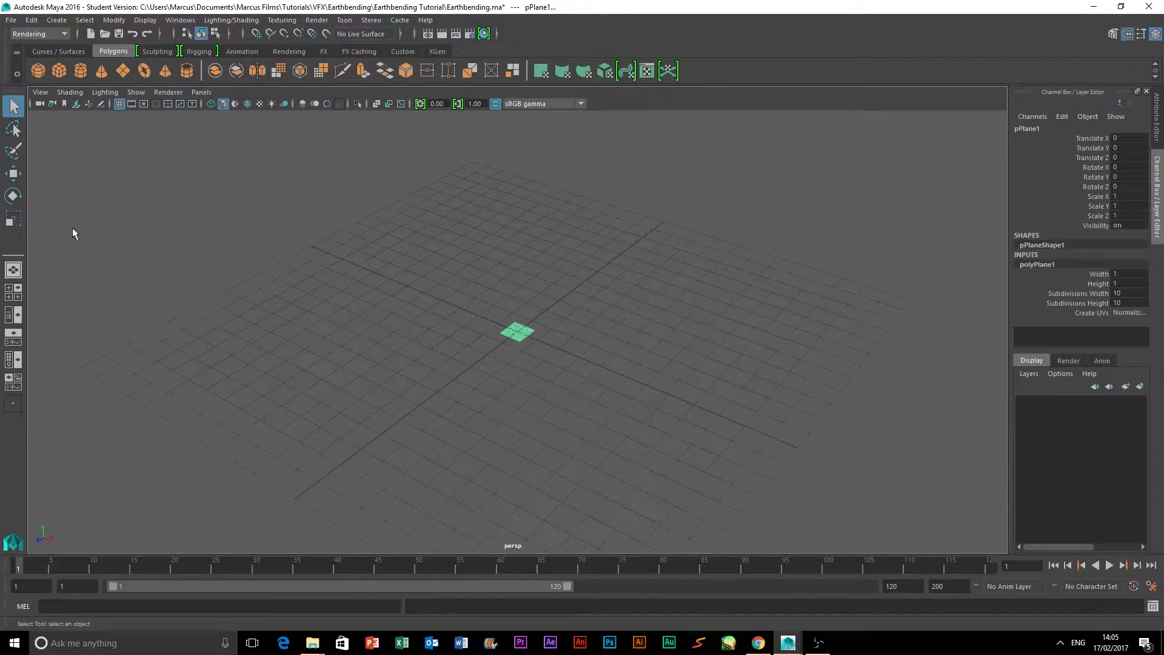
Scale the plane to about 23.9 in X and Z, and hide the viewport grid.
click(13, 218)
drag(531, 370, 839, 654)
scroll(629, 414, down, 4)
drag(526, 366, 531, 378)
click(119, 103)
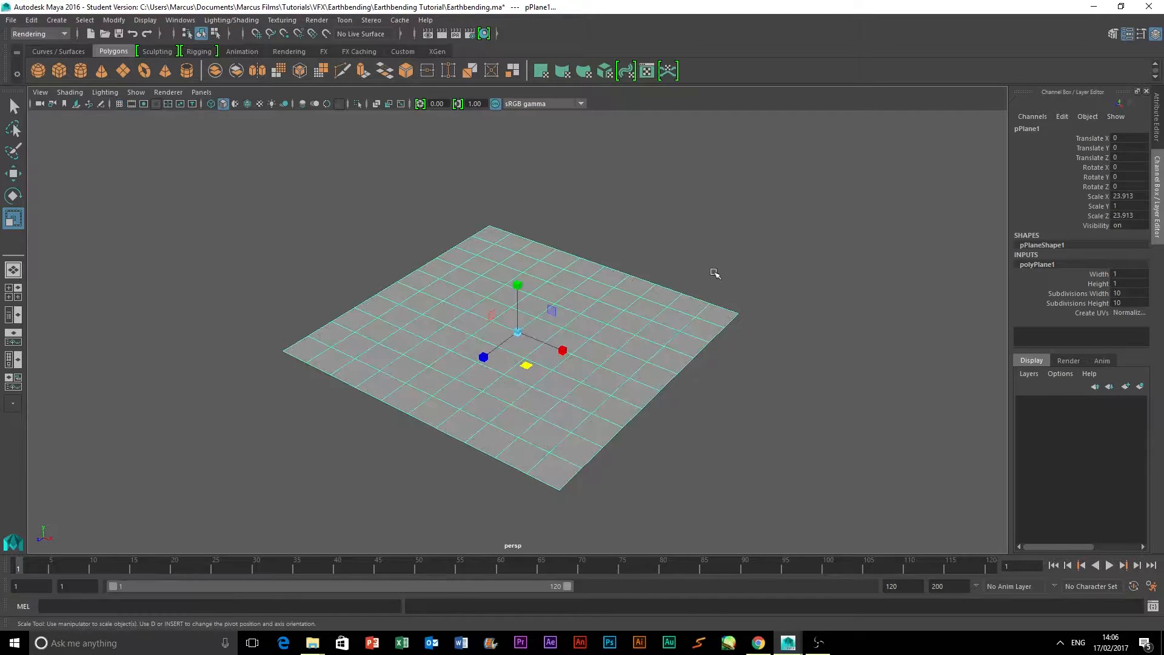
click(688, 267)
Increase the plane's width and height subdivisions to give it a much finer mesh.
alt+drag(782, 395, 740, 368)
scroll(731, 367, up, 2)
click(473, 310)
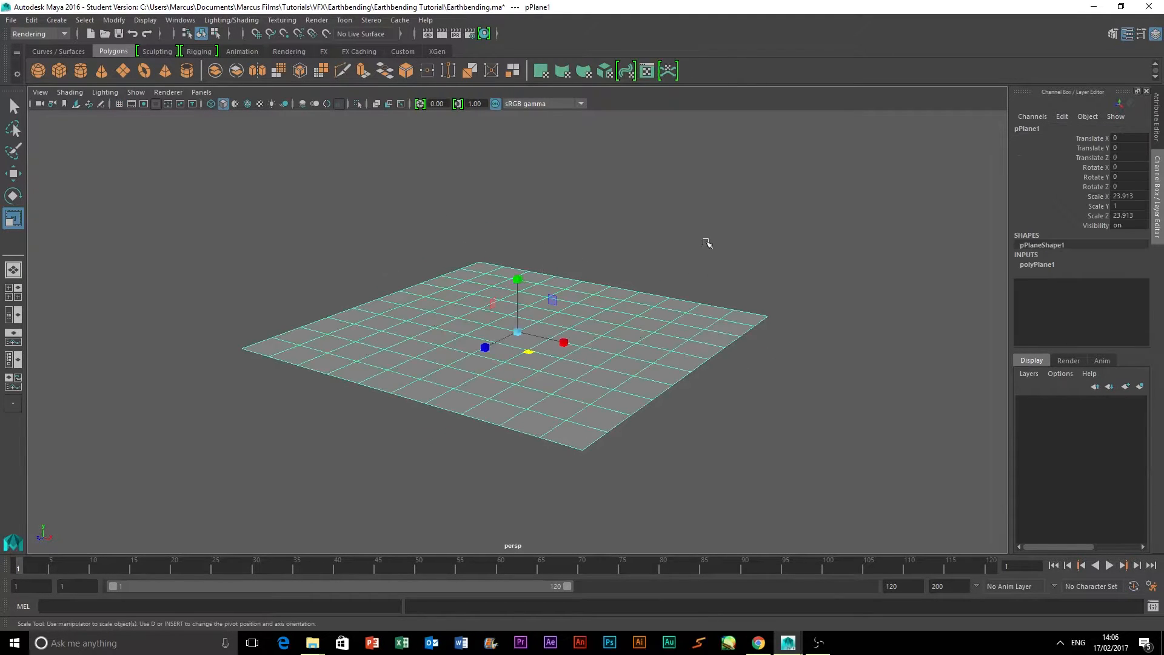
alt+drag(707, 242, 740, 280)
click(1039, 264)
click(1112, 294)
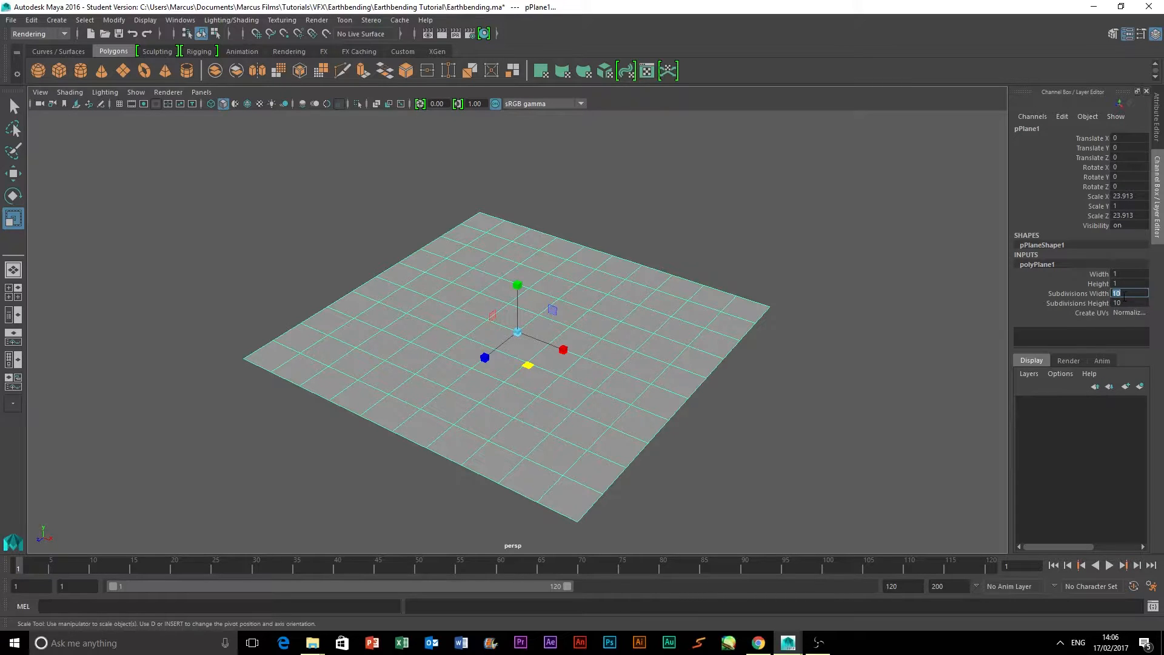
key(Tab)
key(Return)
click(827, 422)
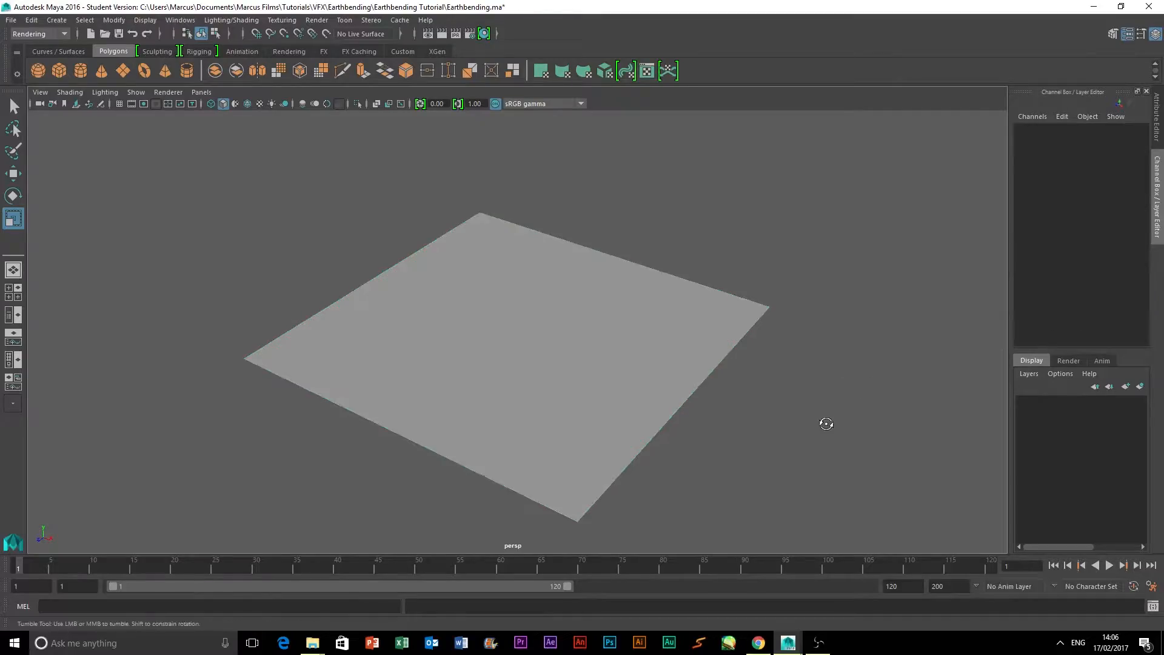
Select the ground plane and switch it to vertex editing.
click(614, 377)
scroll(866, 303, up, 3)
mouse_move(706, 361)
alt+mouse_down()
mouse_move(736, 365)
mouse_move(684, 354)
alt+mouse_up()
scroll(678, 345, down, 1)
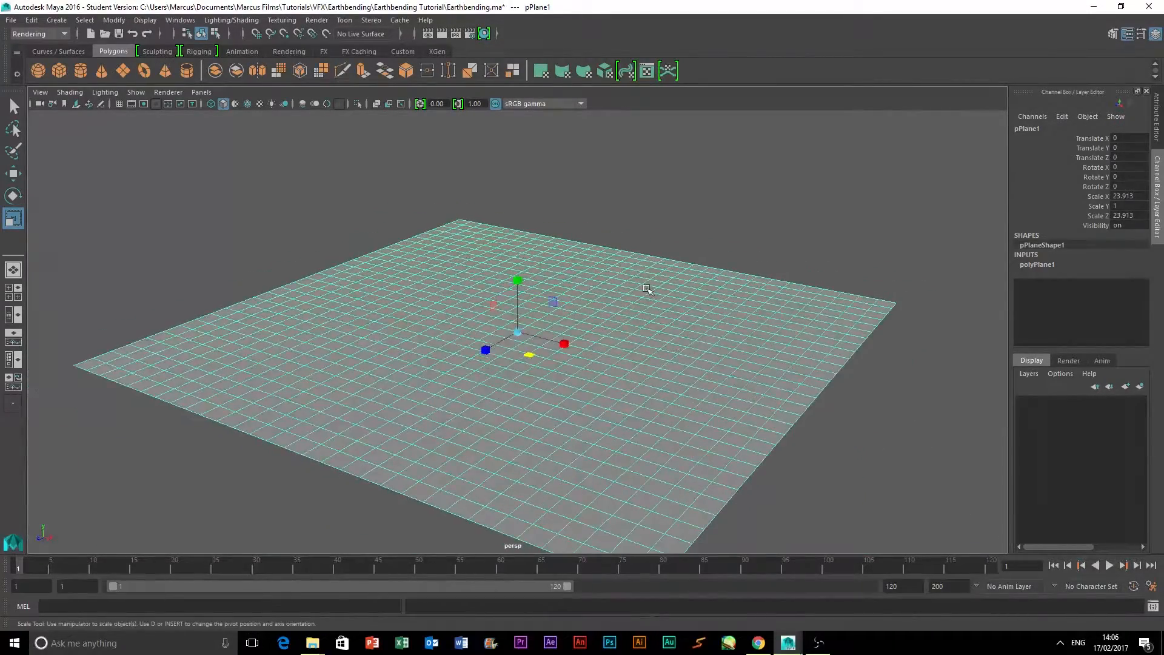
alt+drag(646, 289, 647, 294)
right_click(628, 315)
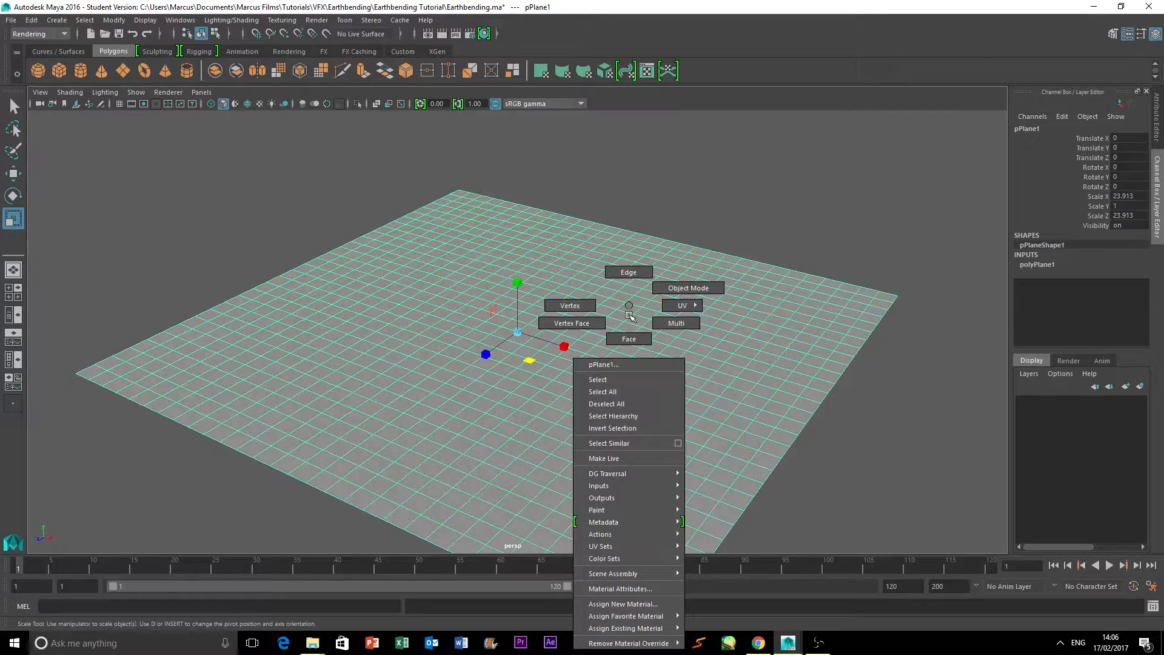
click(580, 306)
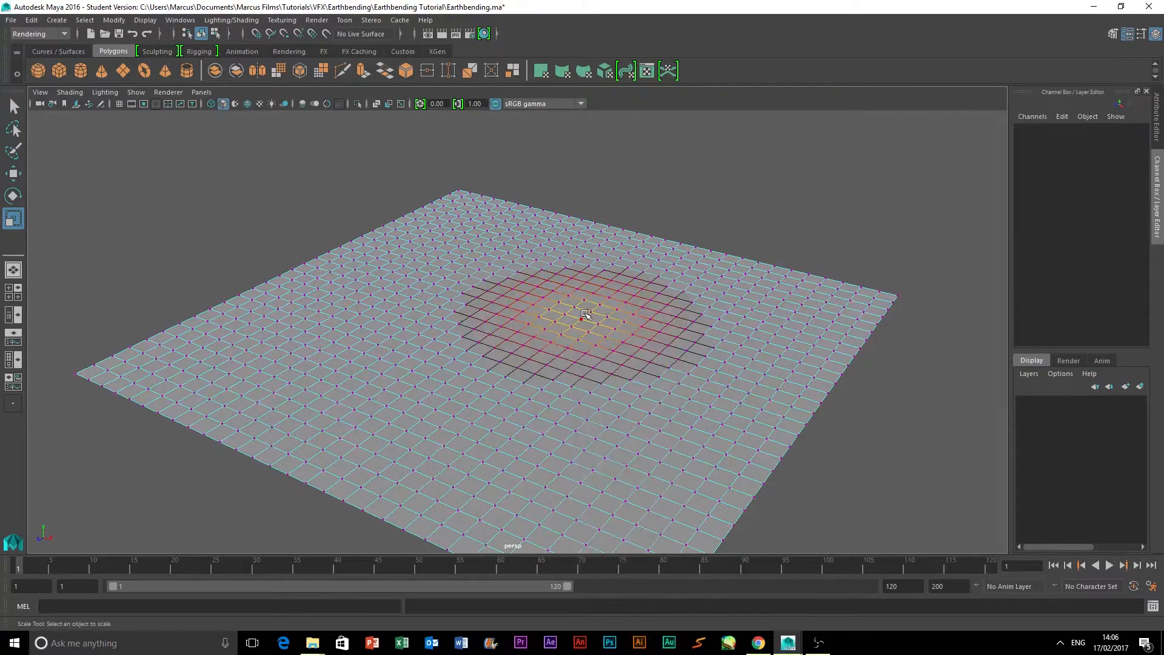
Turn off Soft Select and pick individual vertices across the plane.
key(b)
click(566, 301)
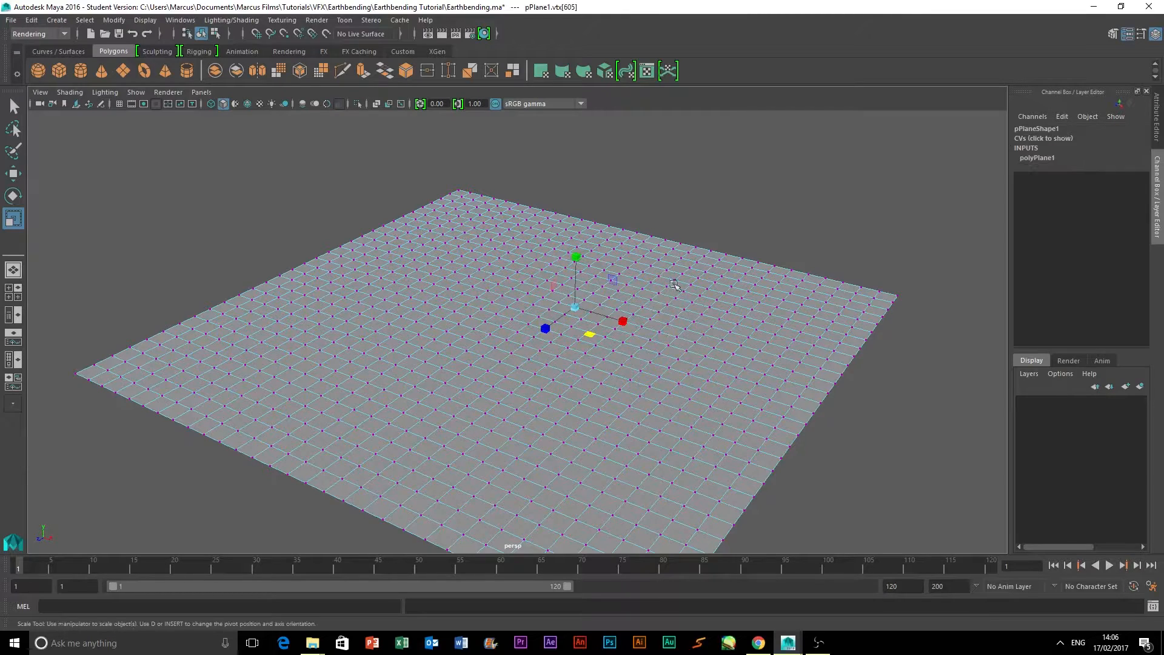
click(676, 302)
click(700, 393)
click(549, 405)
click(511, 354)
click(624, 198)
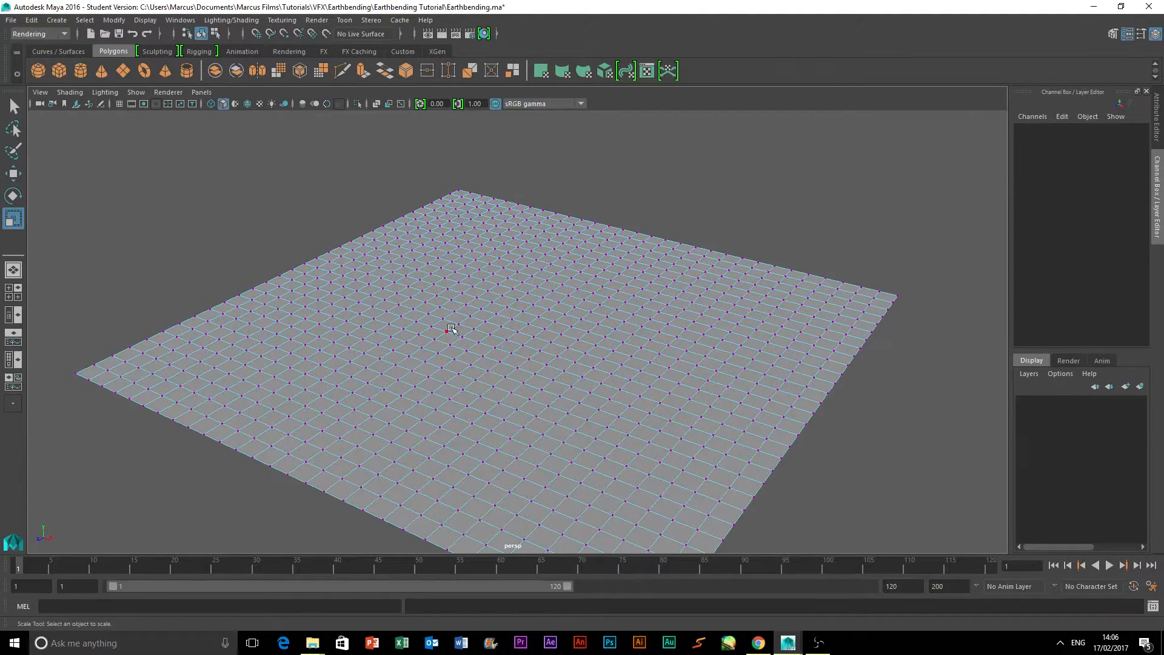
Try moving a single vertex up to a height of about 4.3 with Soft Select off, and restore Soft Select.
click(18, 173)
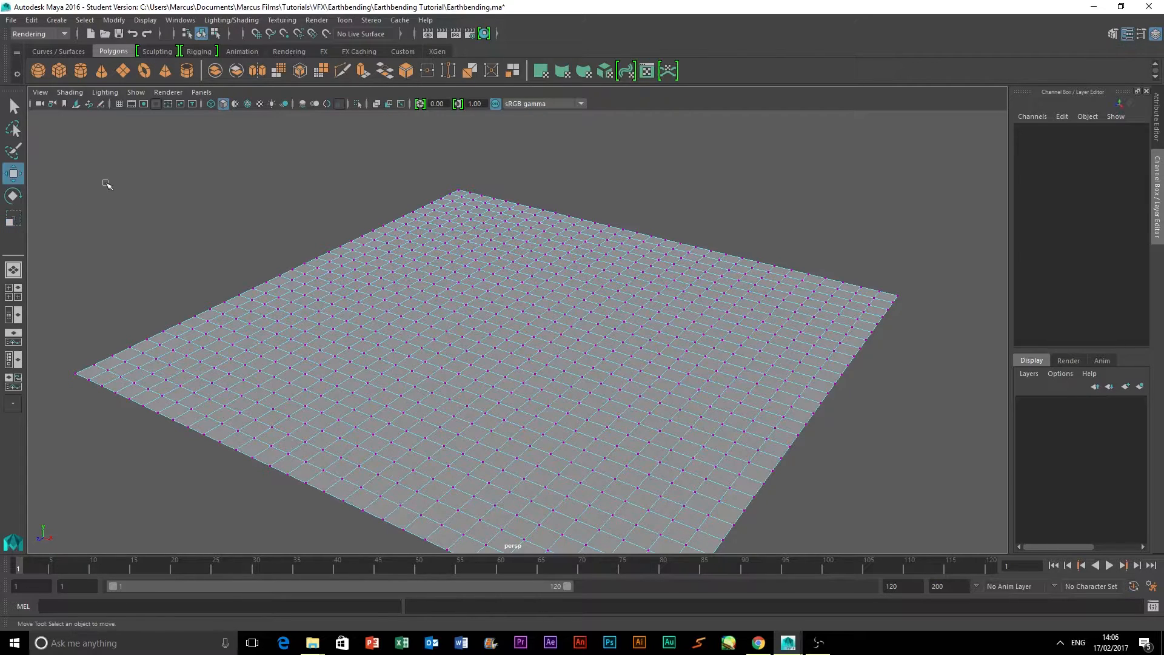
click(444, 316)
drag(441, 271, 377, 169)
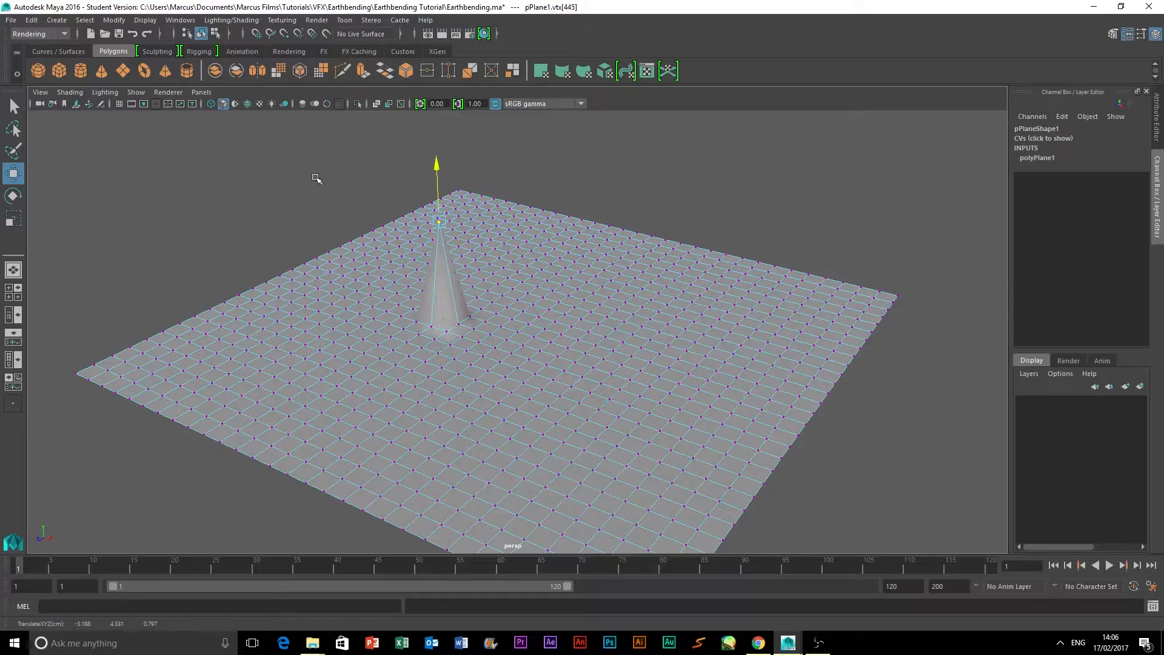
alt+drag(582, 361, 571, 330)
key(ctrl+z)
key(b)
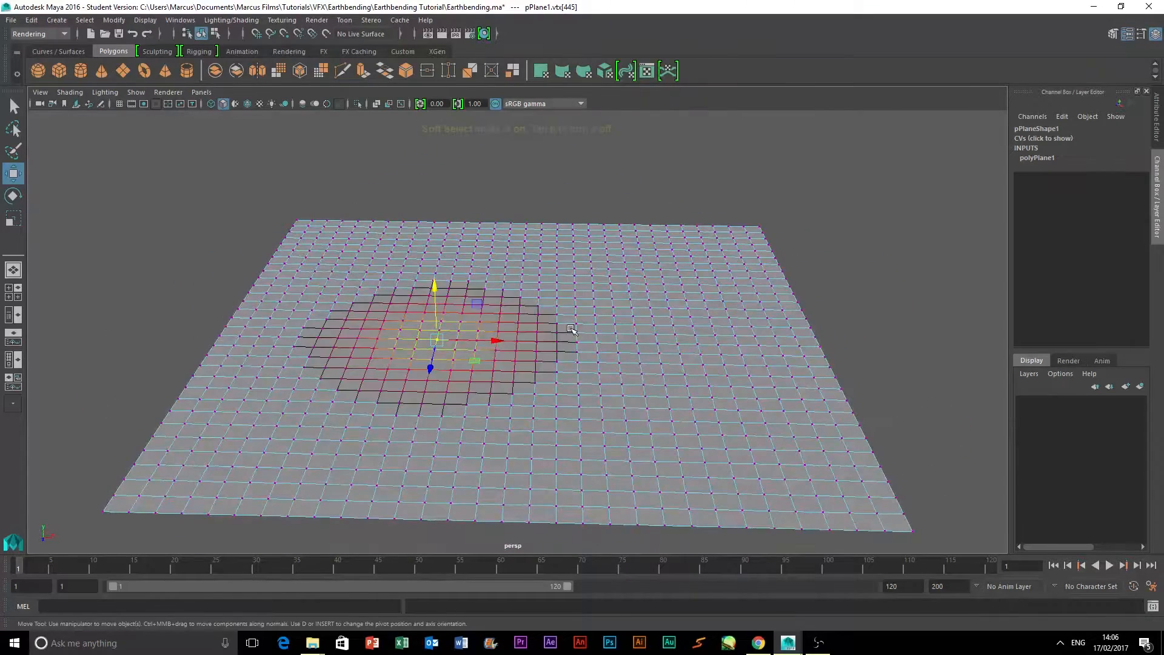
Raise a soft-selected vertex of the plane by about 0.65 to form a gentle hill.
click(631, 307)
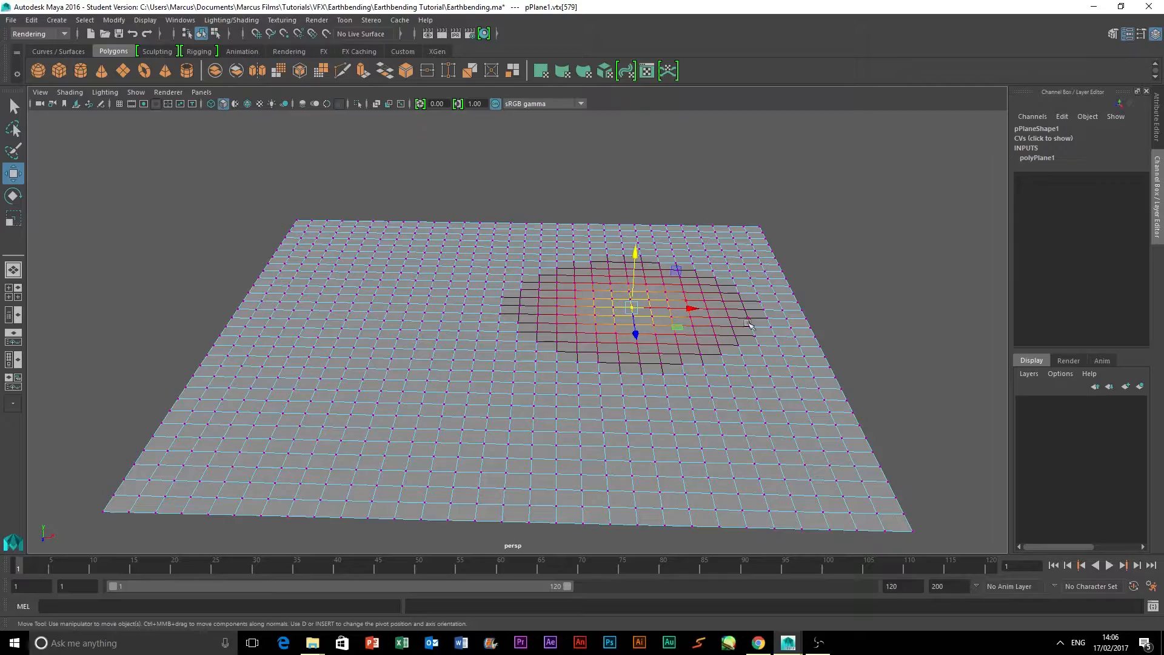
alt+drag(798, 360, 720, 360)
click(420, 391)
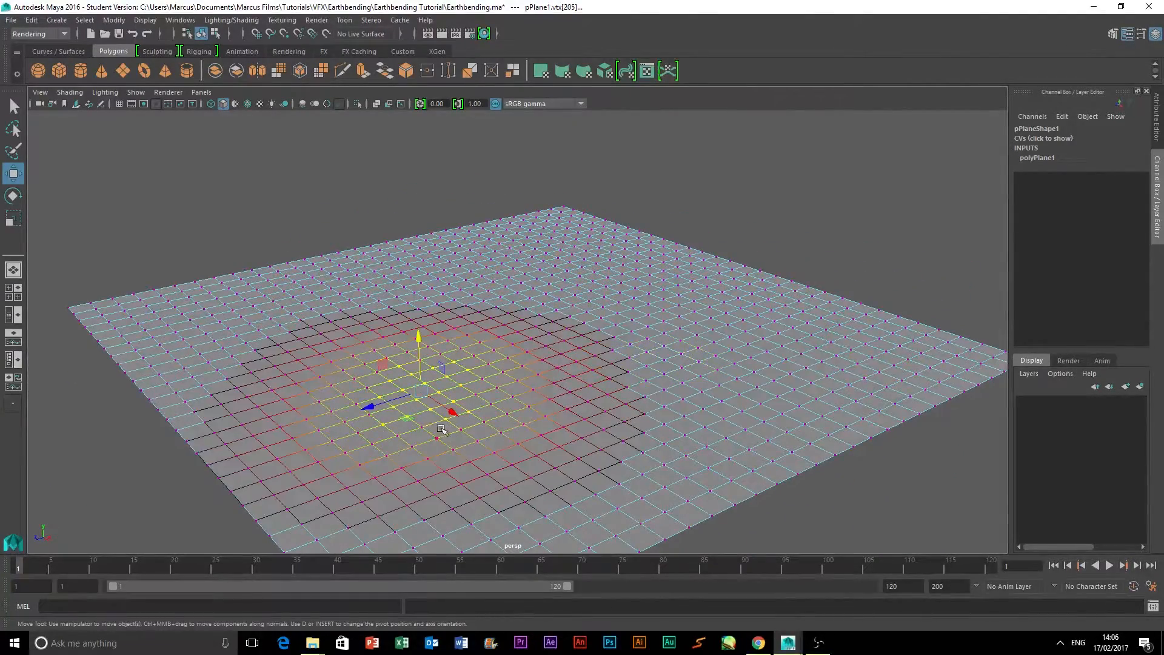
click(629, 388)
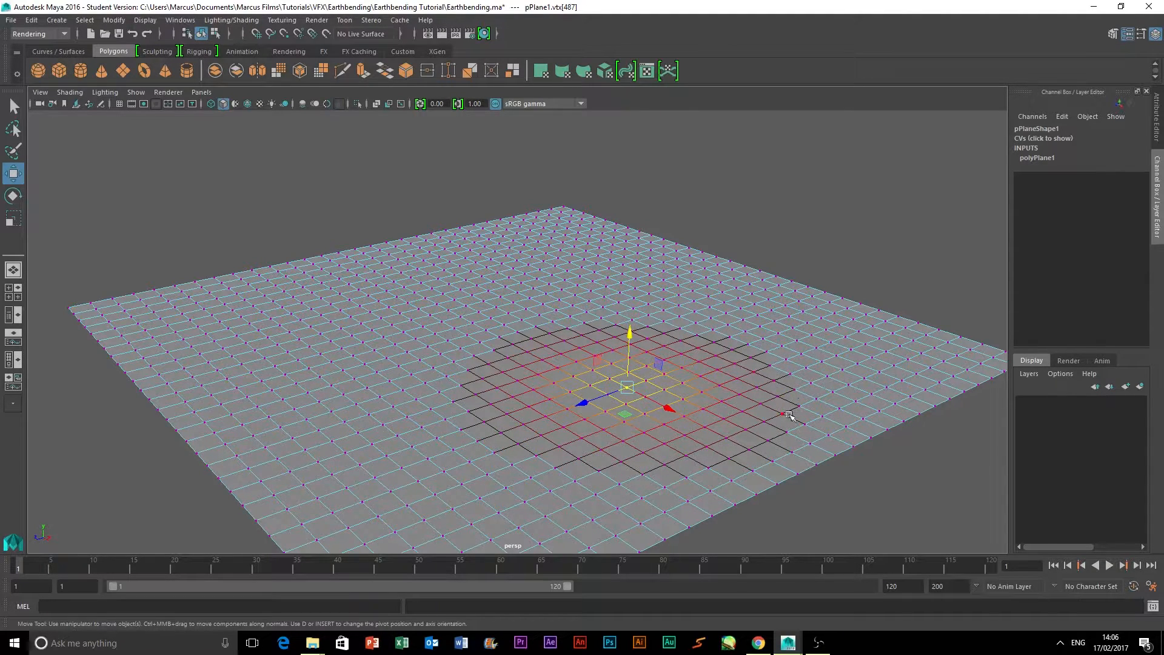
drag(633, 333, 738, 327)
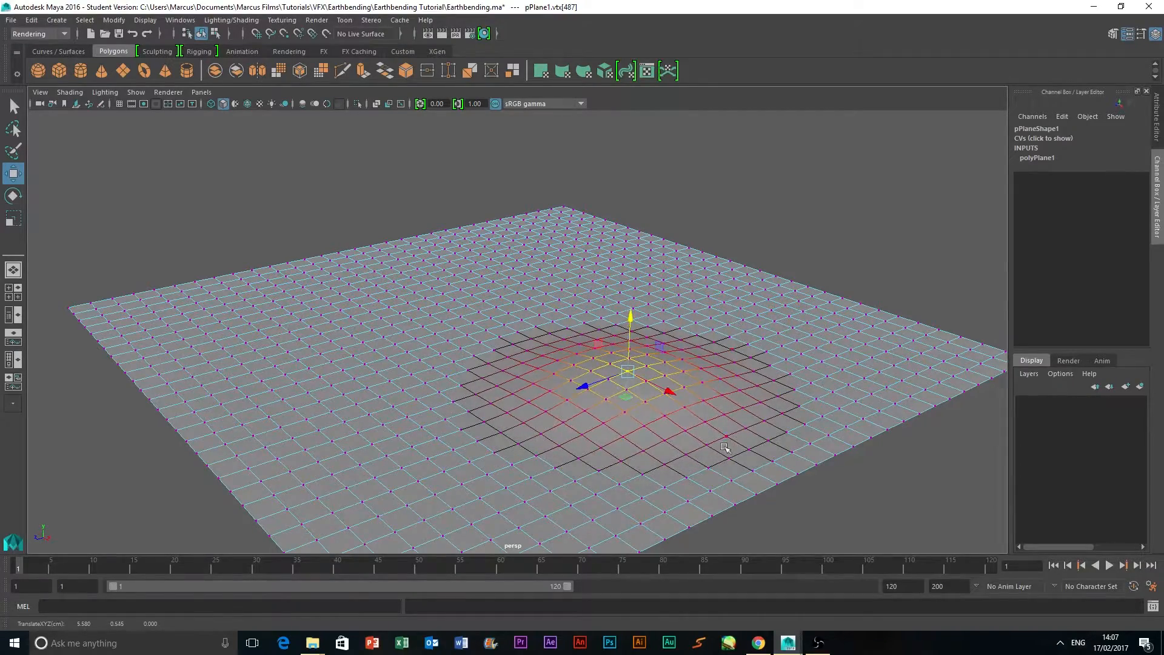
click(822, 514)
Lower one soft-selected area of the plane into a shallow dip and raise another into a hill.
alt+drag(261, 509, 391, 506)
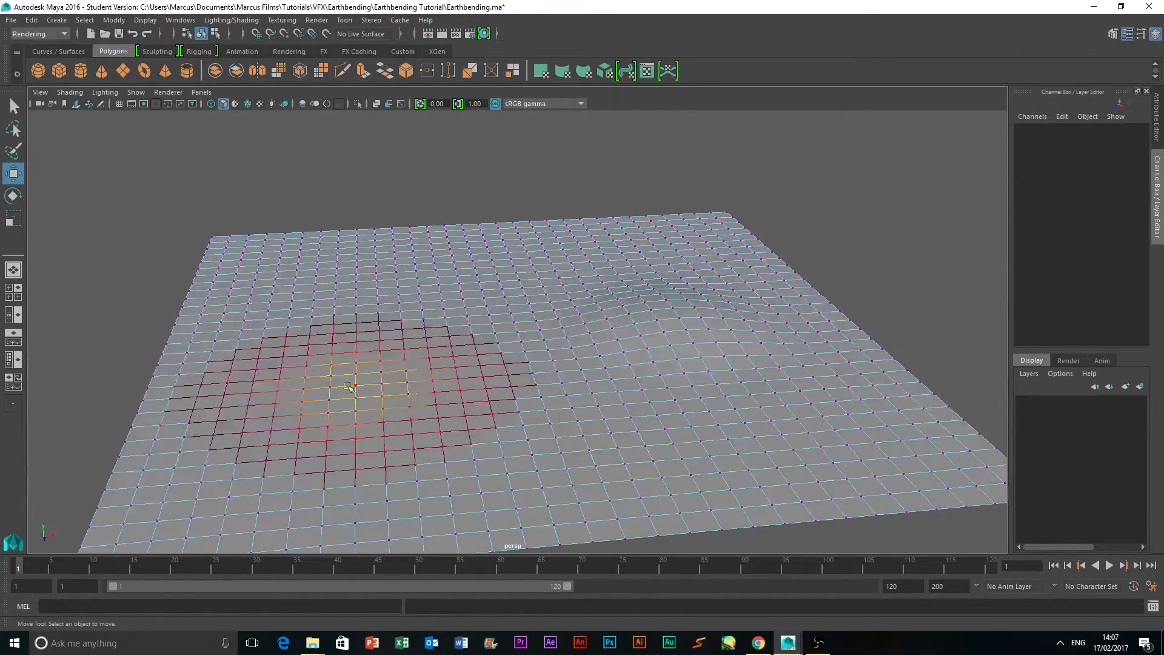
click(357, 389)
drag(350, 340, 355, 362)
click(403, 212)
alt+drag(421, 192, 570, 188)
click(354, 378)
drag(339, 337, 339, 308)
click(651, 498)
Shape another soft-selected area of the terrain and return the plane to Object Mode.
alt+drag(522, 489, 630, 443)
click(333, 386)
click(457, 478)
alt+drag(457, 478, 548, 445)
key(q)
alt+drag(626, 214, 546, 279)
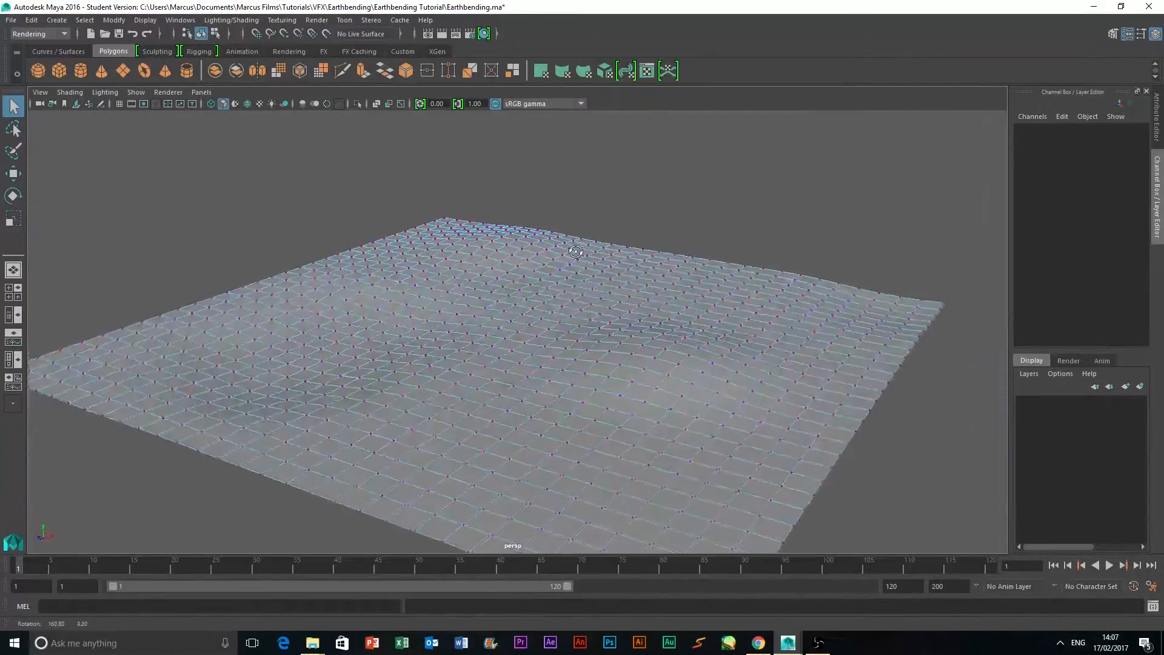
right_drag(564, 305, 567, 330)
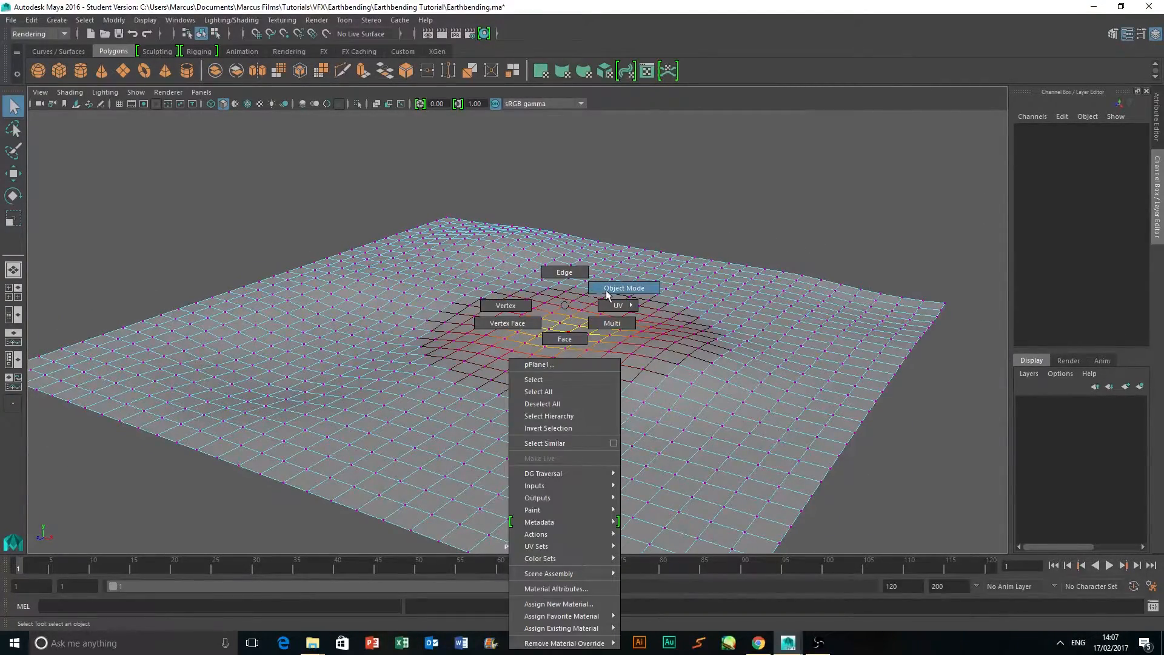
right_drag(621, 291, 619, 296)
Create a polygon cube and raise it above the terrain to about 1.8 in Y.
scroll(619, 296, down, 2)
click(538, 317)
click(842, 454)
mouse_move(736, 443)
alt+mouse_down()
mouse_move(740, 434)
mouse_move(605, 384)
mouse_move(685, 435)
mouse_move(711, 427)
mouse_move(678, 440)
mouse_move(570, 424)
mouse_move(734, 445)
alt+mouse_up()
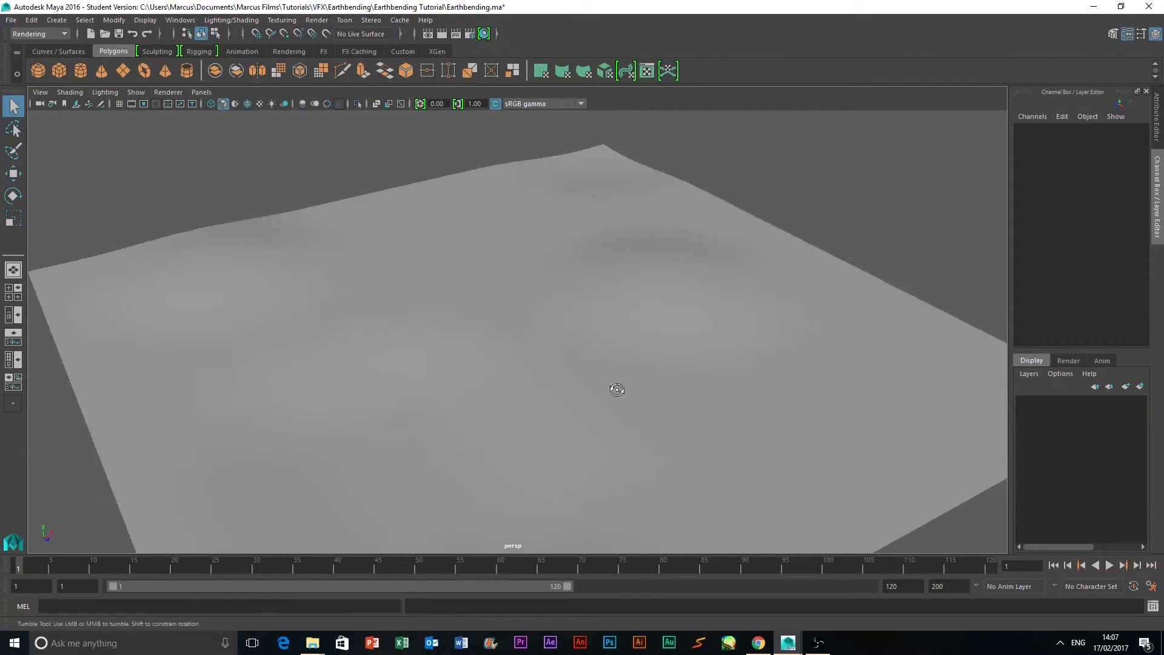
alt+drag(615, 390, 683, 369)
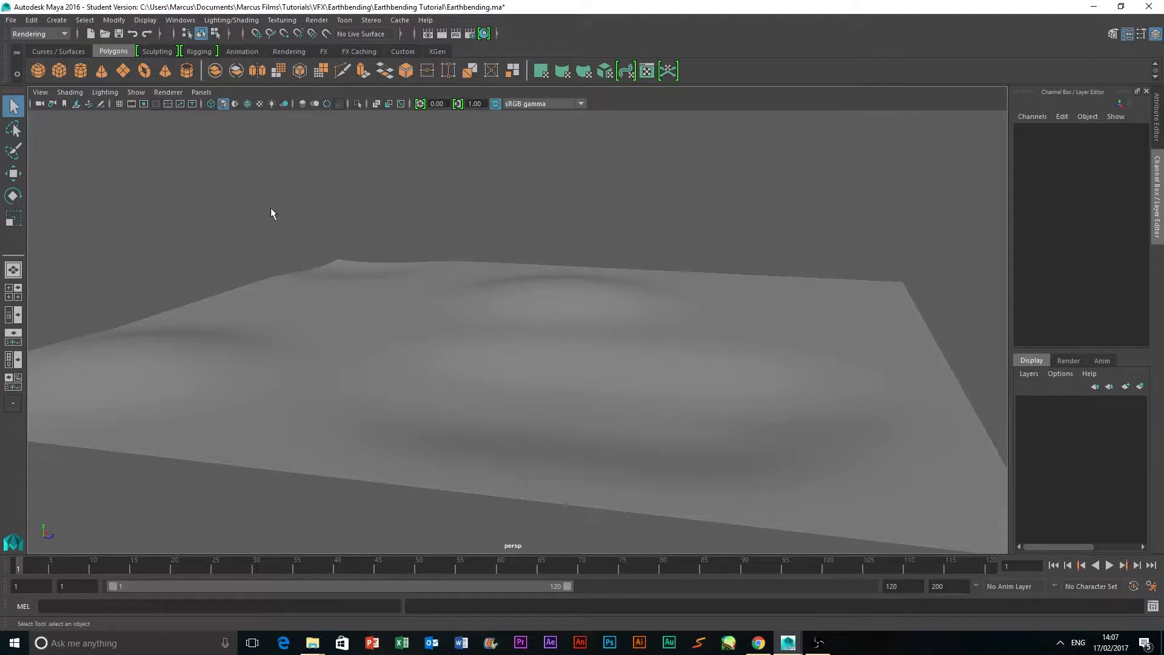
click(59, 71)
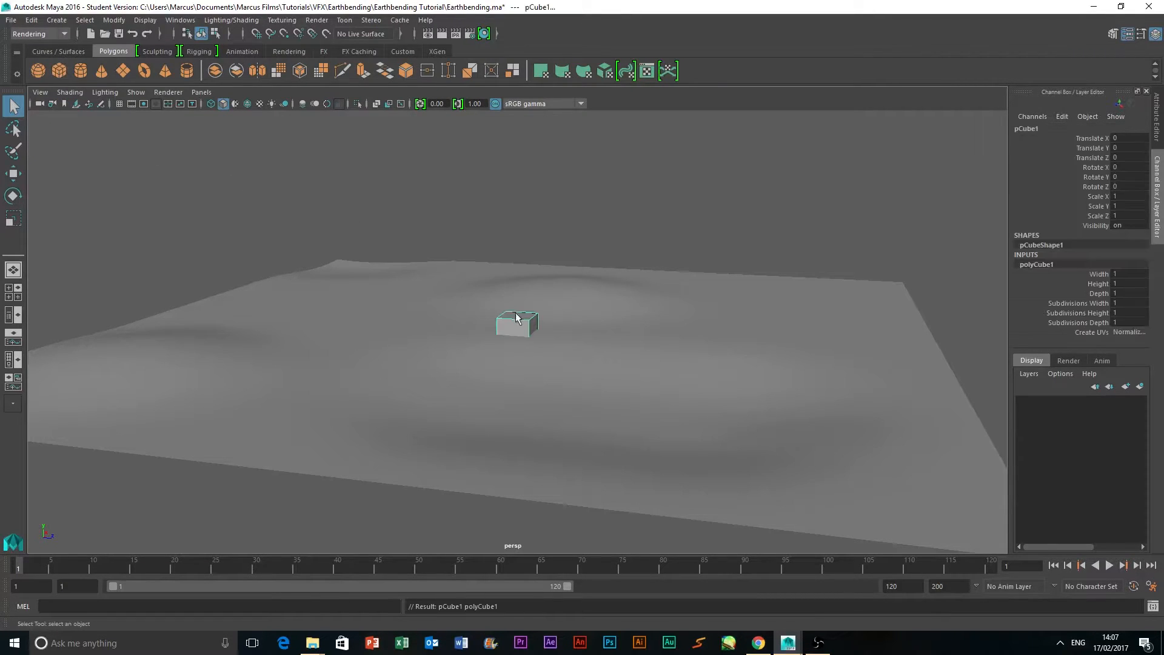
key(w)
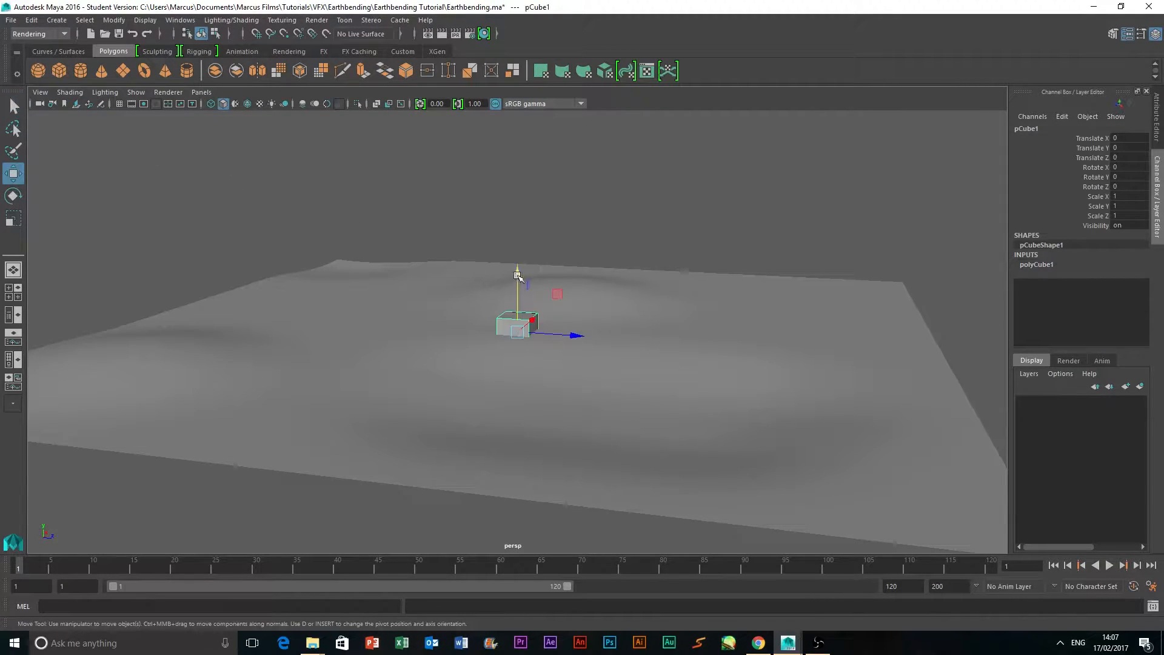
drag(517, 277, 517, 214)
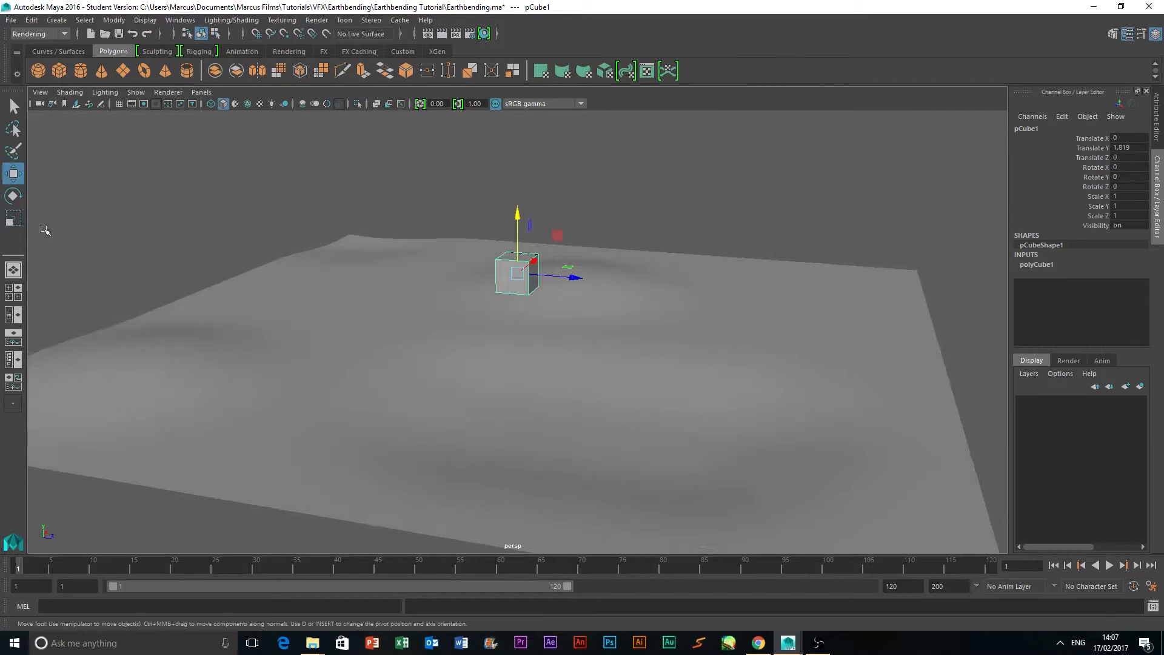
Scale the cube to about 2.19 in X and Z and about 2.28 in Y.
key(r)
alt+drag(700, 291, 583, 331)
alt+drag(715, 370, 782, 392)
drag(506, 237, 515, 156)
key(ctrl+z)
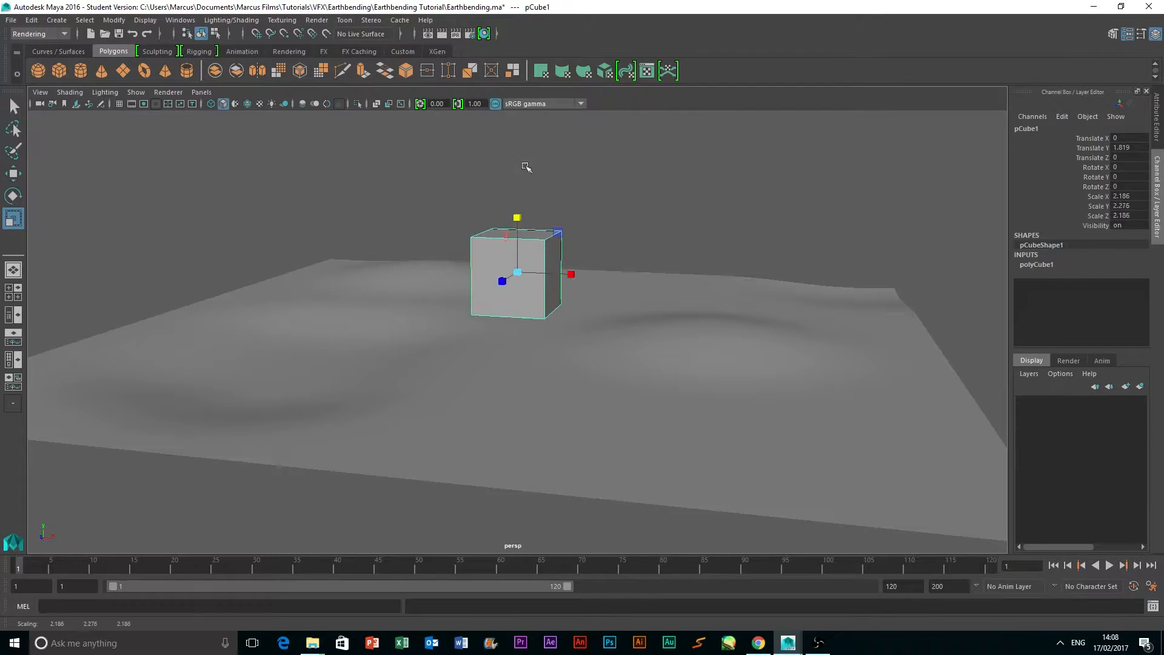
click(680, 238)
alt+drag(691, 210, 699, 214)
Set the cube's width, height and depth subdivisions to 20.
click(515, 285)
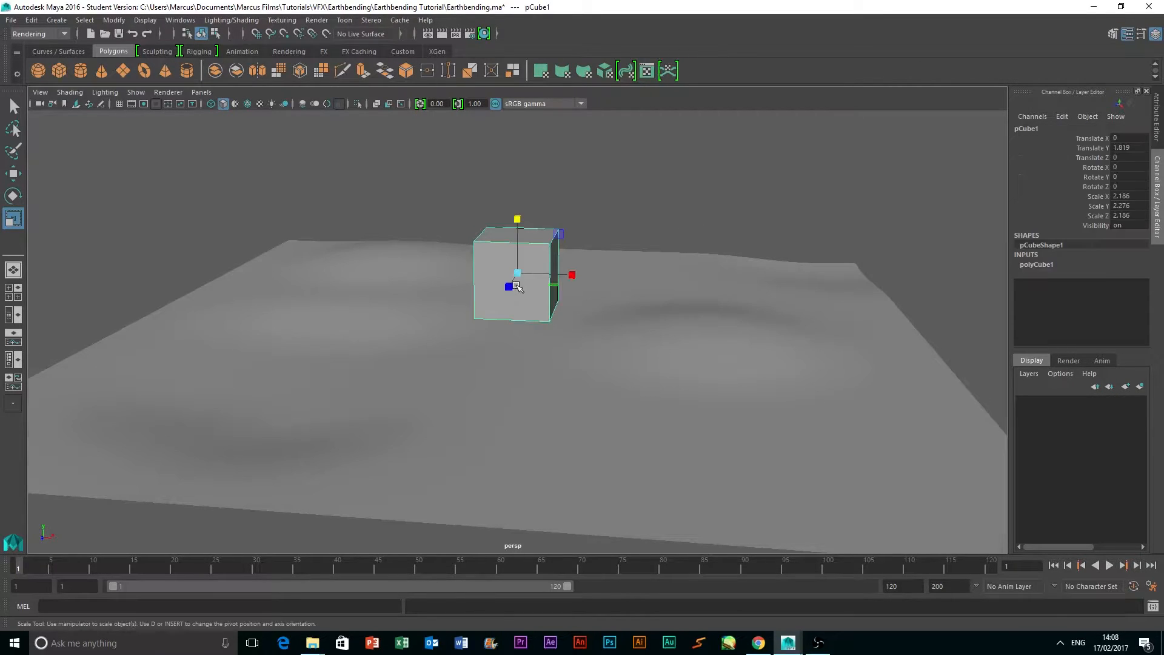
click(1038, 265)
double_click(1115, 303)
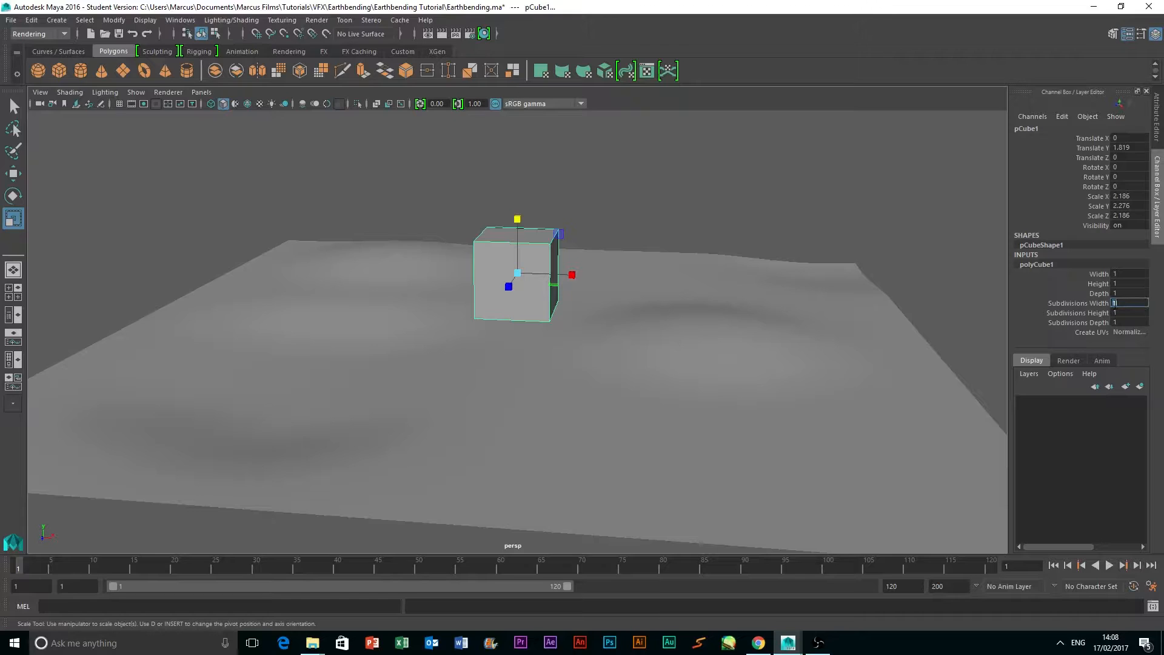
key(Return)
click(1115, 312)
text(20)
key(Return)
double_click(1126, 322)
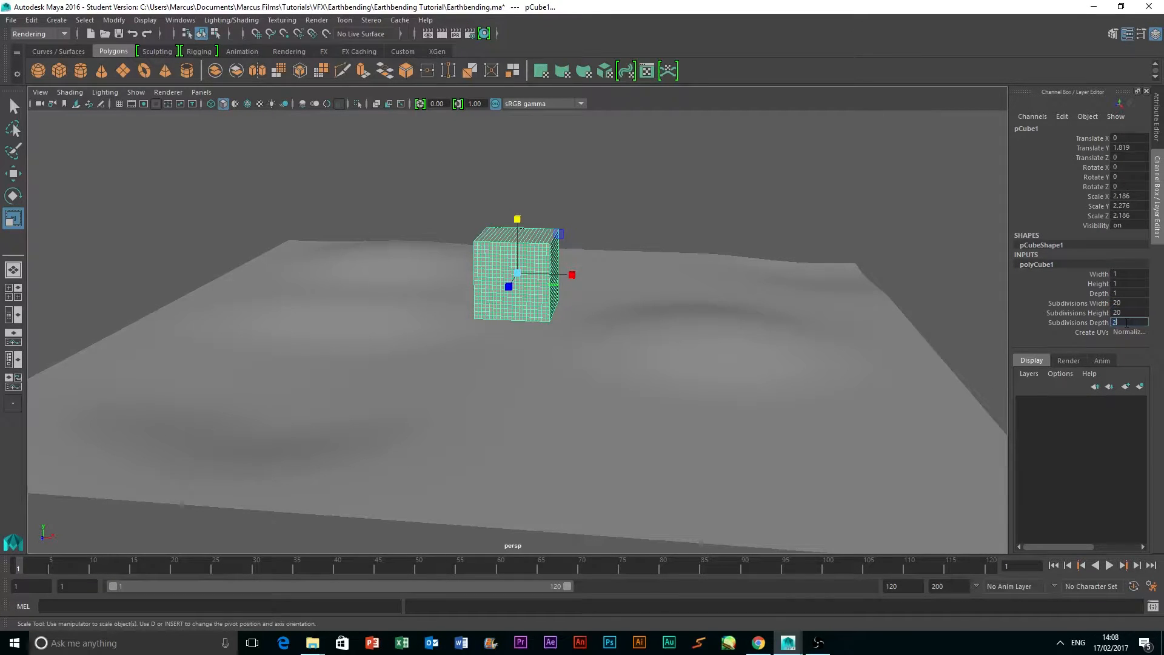
key(Return)
click(730, 230)
Switch the cube to vertex editing with Soft Select turned on.
scroll(642, 271, up, 4)
alt+drag(730, 229, 616, 231)
click(561, 254)
right_click(533, 262)
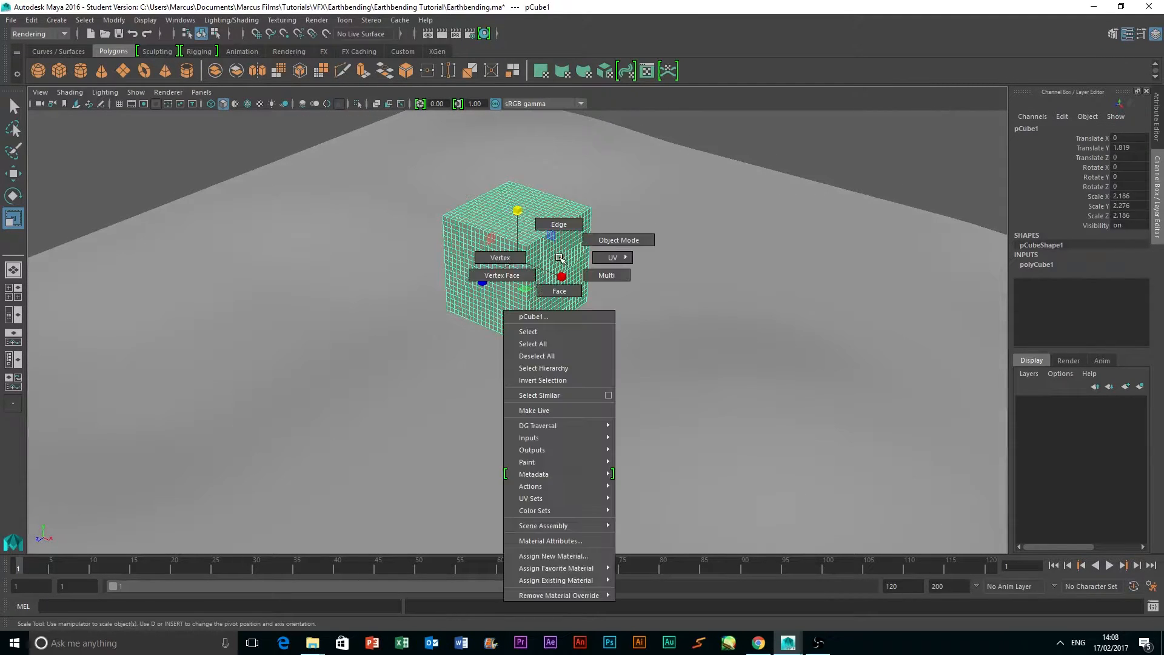
click(535, 264)
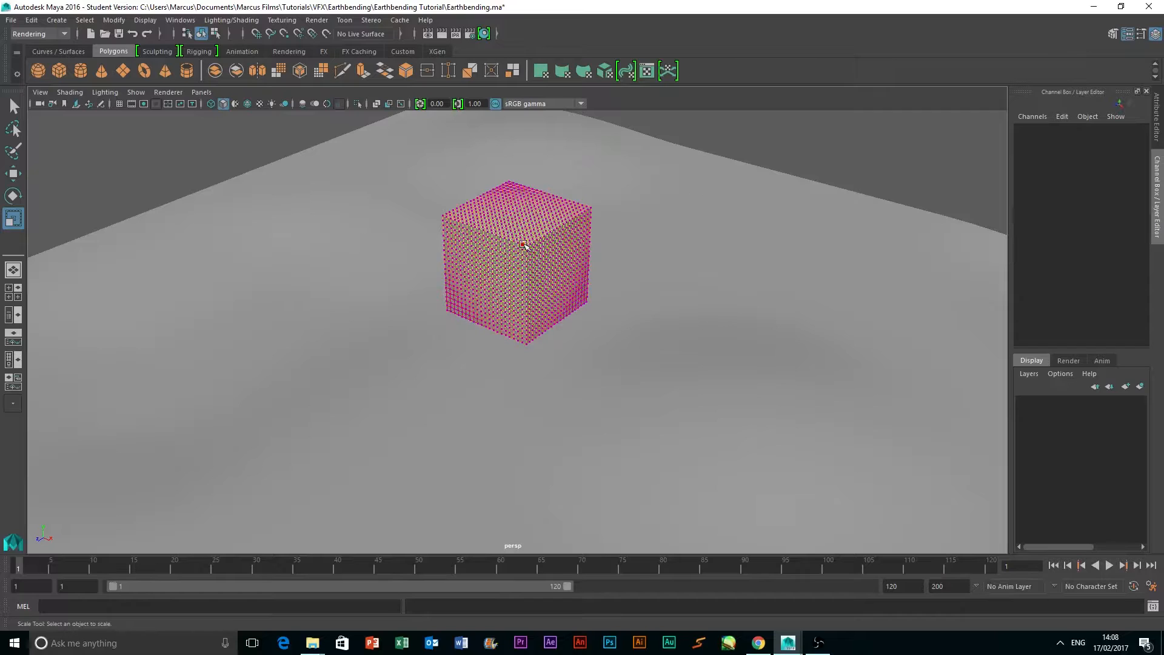
key(b)
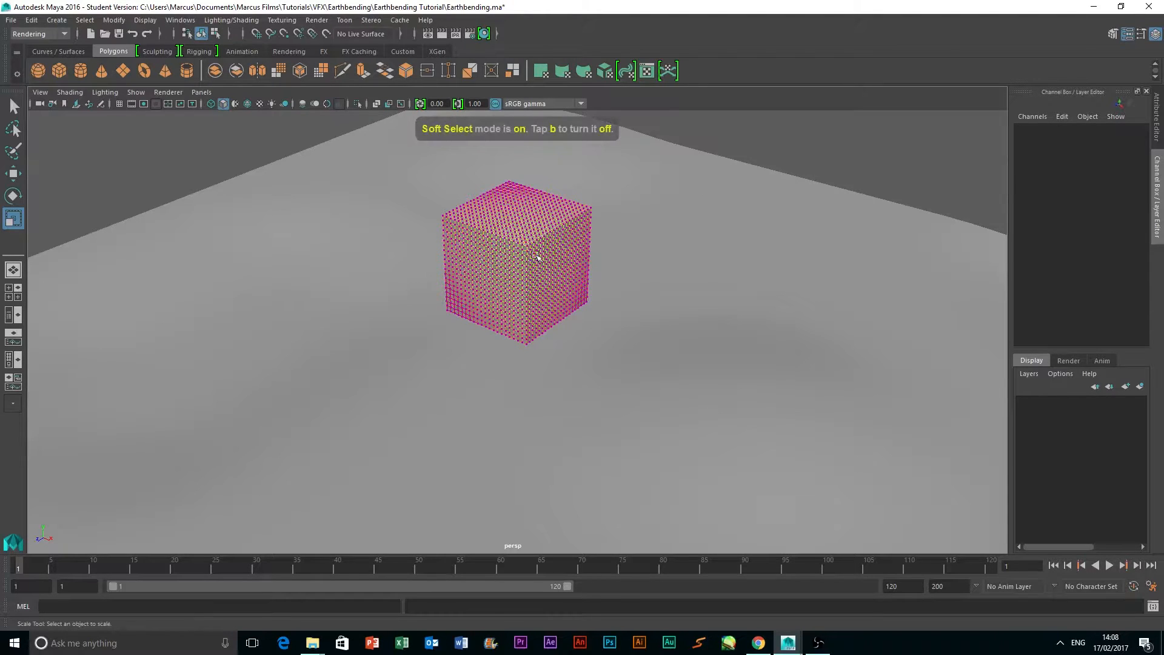
Select the cube's nearest top corner vertex and distort the soft-selected area around it.
scroll(537, 256, up, 2)
scroll(537, 255, up, 1)
click(531, 211)
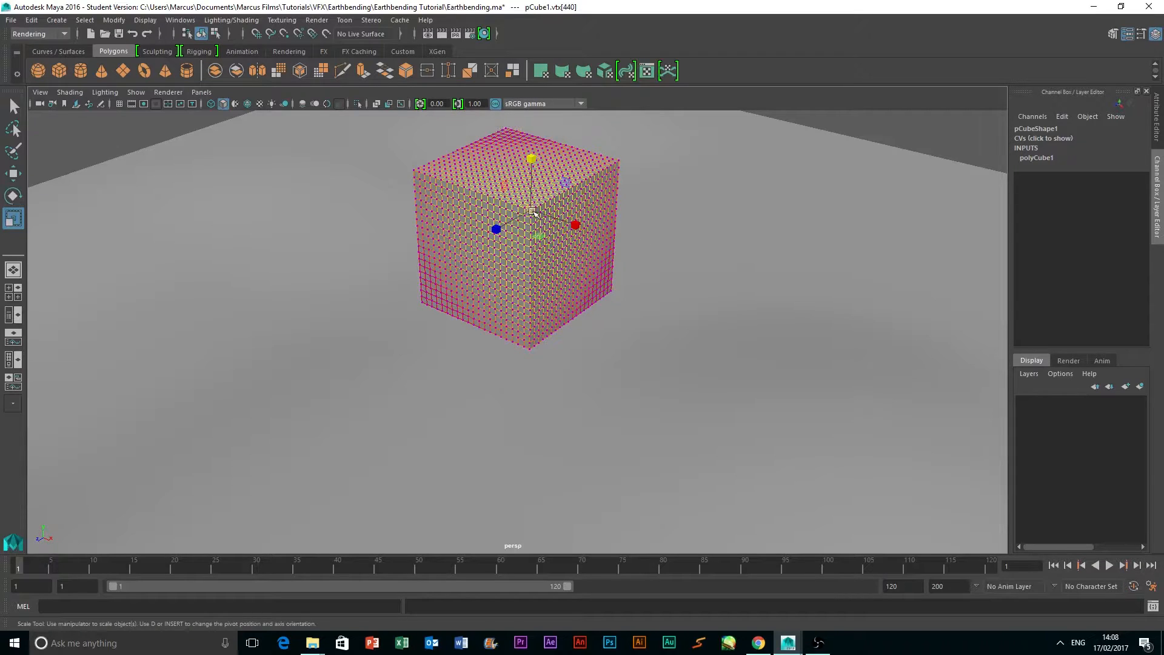
drag(533, 212, 551, 207)
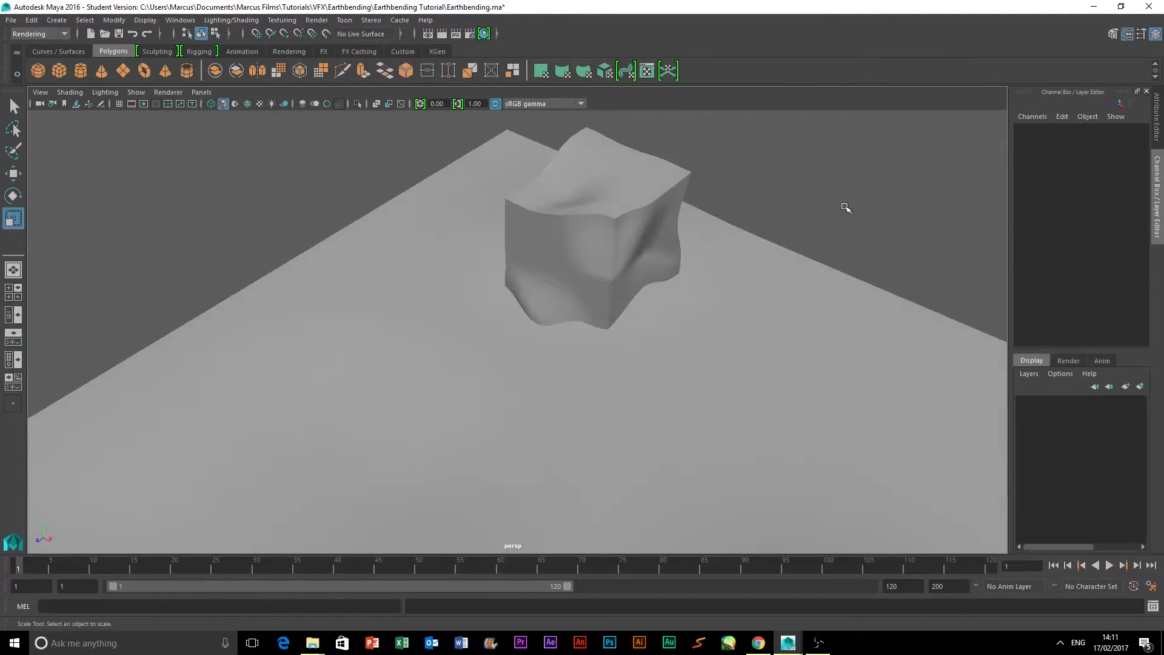
Select the whole deformed cube above the terrain.
alt+middle_drag(845, 207, 845, 232)
click(644, 273)
mouse_move(883, 200)
alt+mouse_down()
mouse_move(827, 187)
mouse_move(824, 197)
mouse_move(893, 163)
mouse_move(886, 205)
mouse_move(876, 200)
alt+mouse_up()
click(824, 198)
scroll(623, 267, down, 3)
click(622, 267)
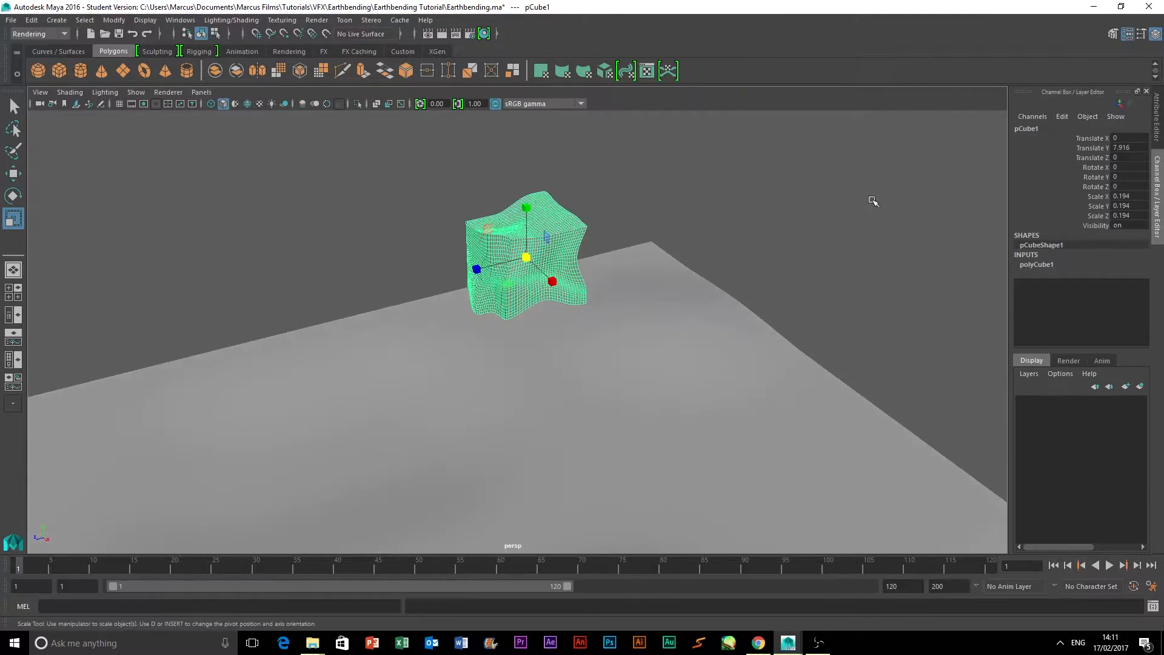
Stretch the deformed cube to a scale of about 0.296 in X, 0.185 in Y and 0.282 in Z.
drag(478, 271, 457, 274)
drag(552, 281, 511, 284)
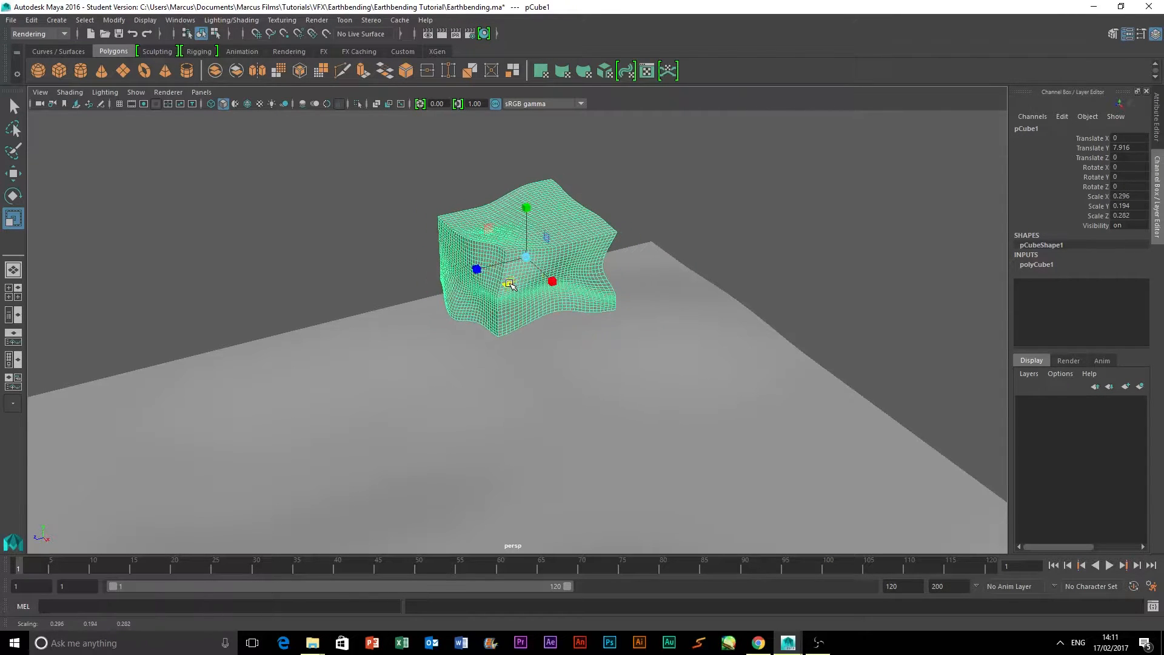
drag(526, 212, 528, 215)
Lower the rock to ground level, at about 0.9 in Y.
click(799, 246)
alt+drag(798, 245, 606, 230)
click(559, 255)
key(w)
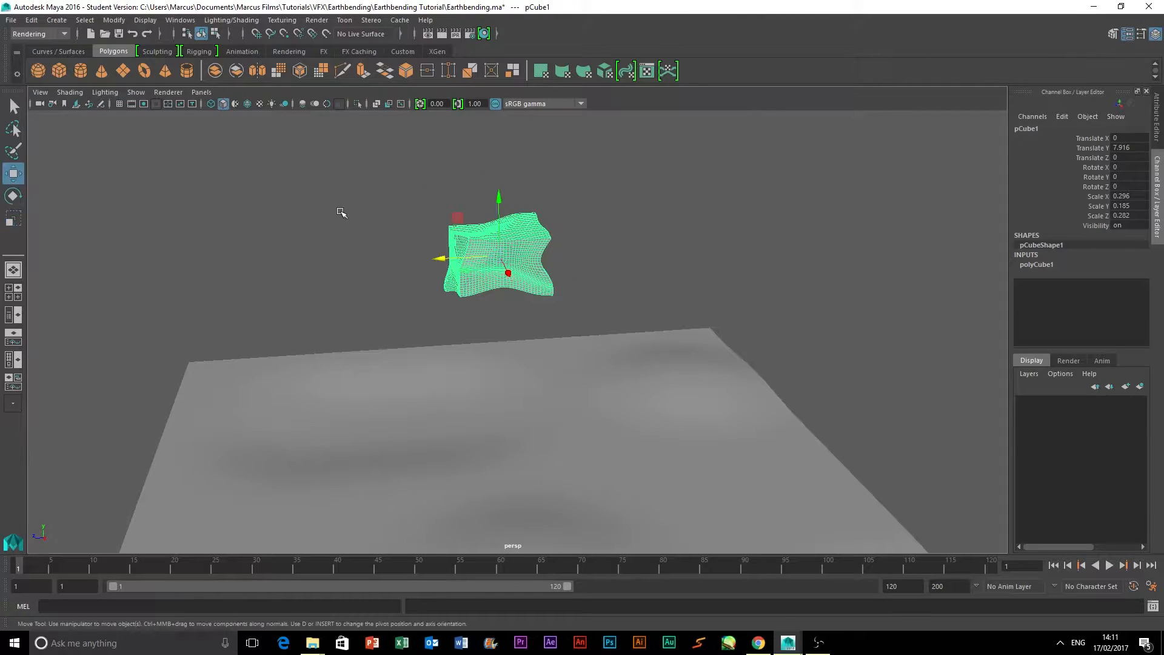
drag(497, 201, 498, 397)
alt+drag(851, 361, 826, 340)
Slide the rock sideways to the edge of the ground plane, at about 13.24 in X.
alt+drag(693, 447, 473, 517)
drag(562, 417, 859, 457)
alt+middle_drag(859, 457, 577, 462)
alt+drag(576, 462, 644, 472)
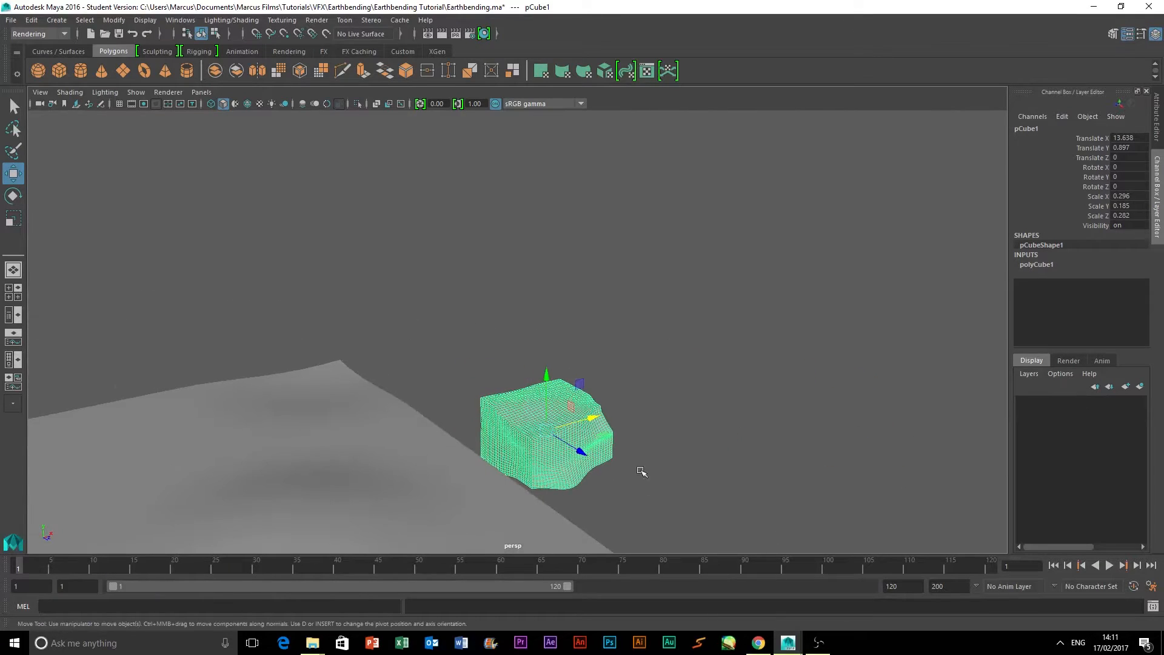
drag(593, 418, 579, 421)
alt+drag(721, 479, 733, 437)
click(709, 470)
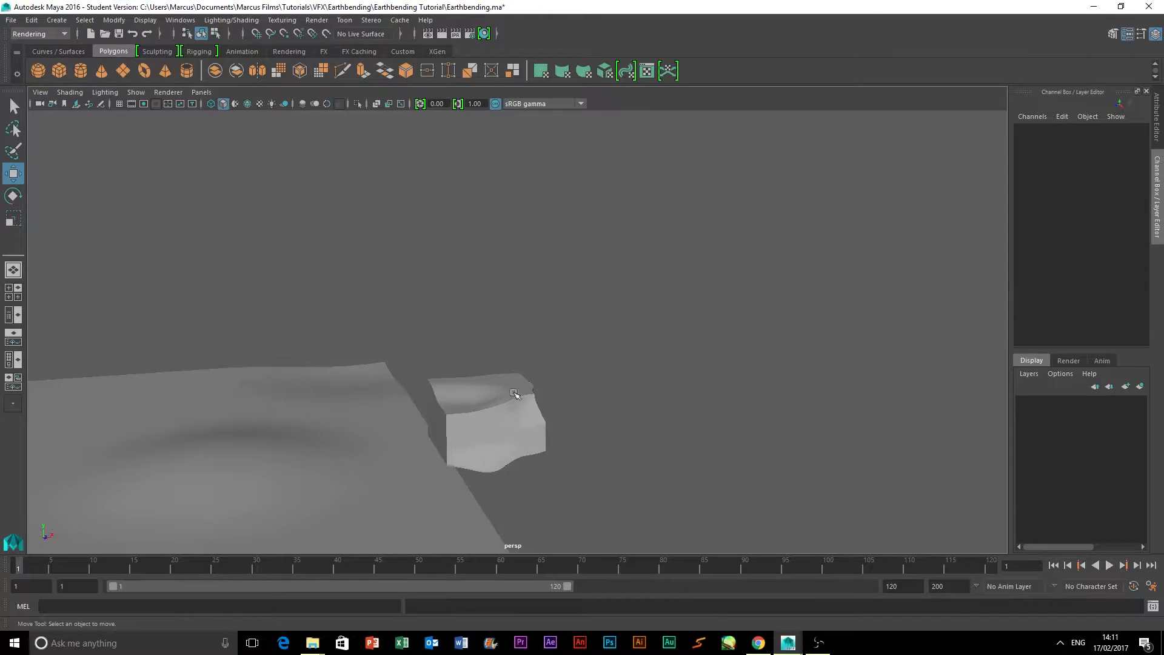
alt+drag(659, 416, 625, 435)
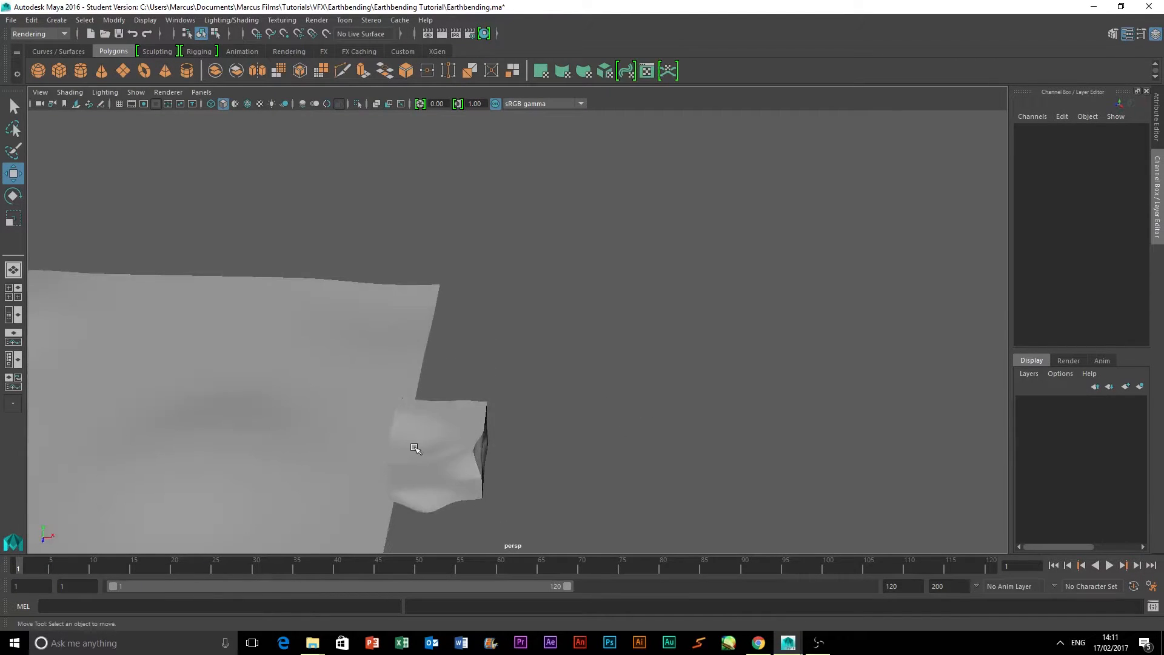
Move the rock along the plane's edge to its corner, at about -10.53 in Z.
click(418, 447)
drag(434, 481, 414, 308)
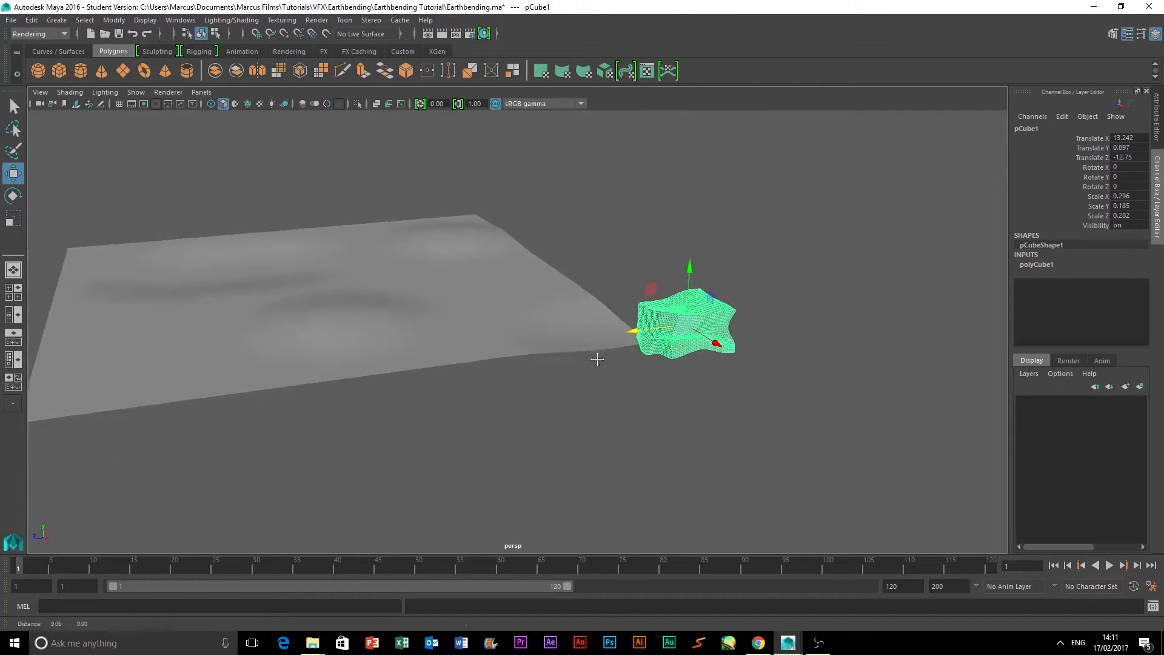
alt+middle_drag(722, 418, 606, 424)
scroll(601, 420, up, 3)
scroll(636, 447, up, 3)
click(664, 460)
click(609, 344)
alt+drag(550, 441, 518, 381)
drag(441, 332, 285, 371)
alt+drag(728, 379, 546, 366)
drag(647, 374, 702, 398)
click(502, 433)
alt+drag(502, 433, 433, 464)
Sink the rock slightly into the ground, to about 0.56 in Y.
click(352, 415)
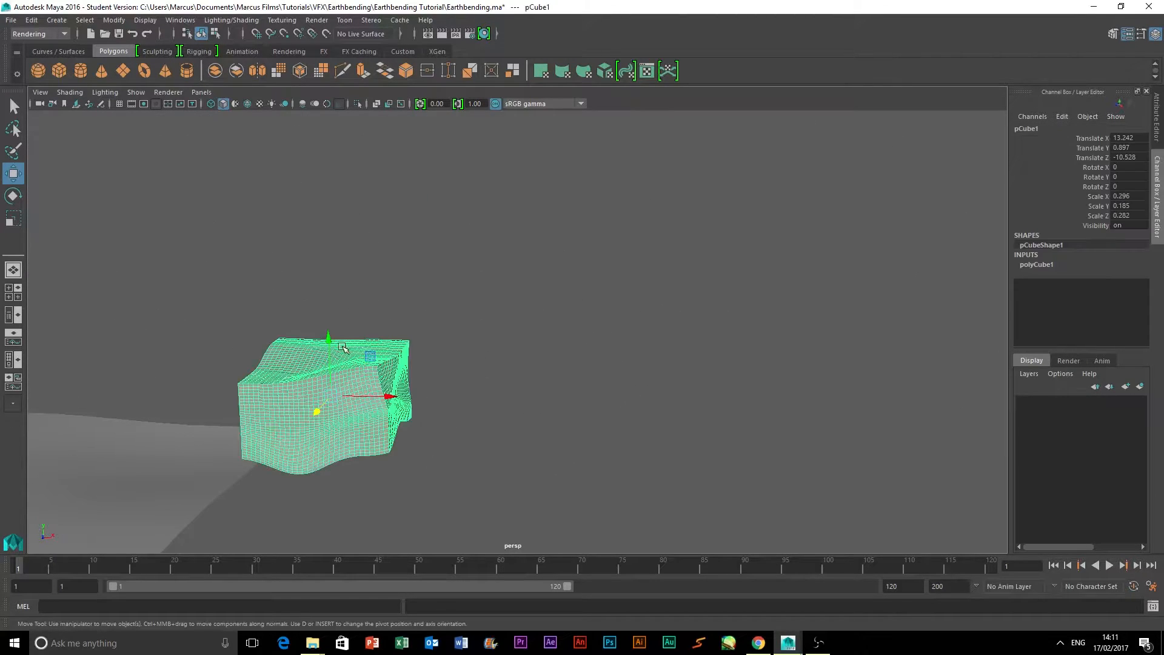
drag(329, 337, 330, 354)
click(464, 420)
alt+drag(464, 420, 827, 395)
click(564, 397)
Try to shift the soft-selected vertices on the rock's side face in vertex editing.
right_drag(513, 305, 533, 340)
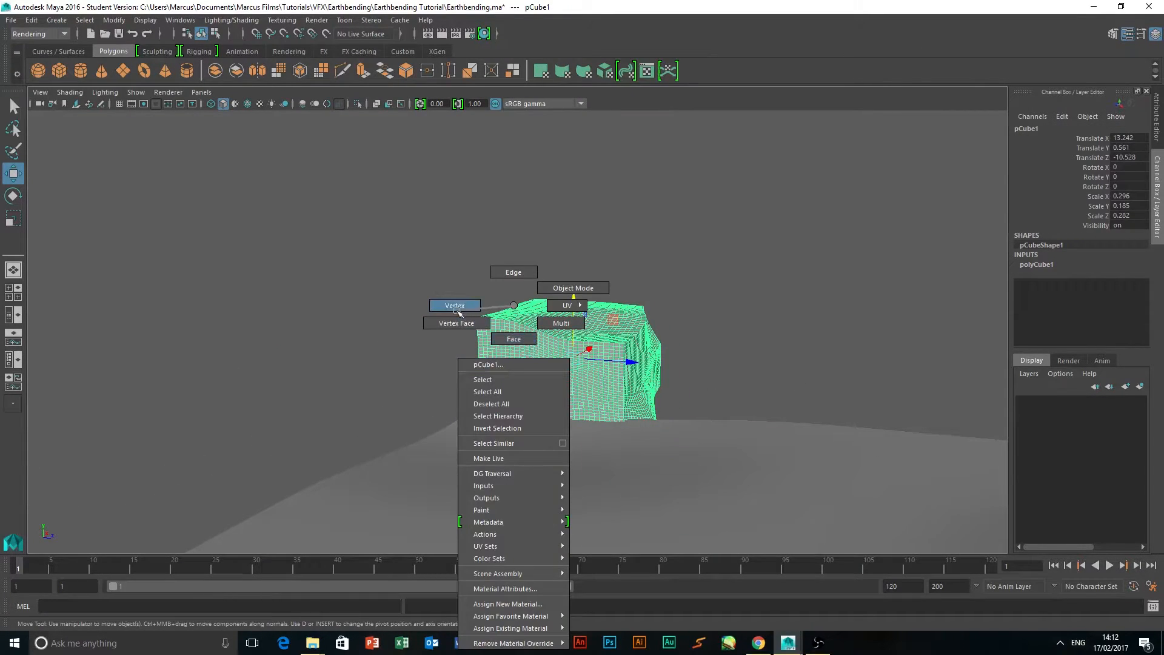
right_drag(457, 309, 456, 307)
drag(546, 374, 585, 366)
alt+drag(793, 376, 618, 386)
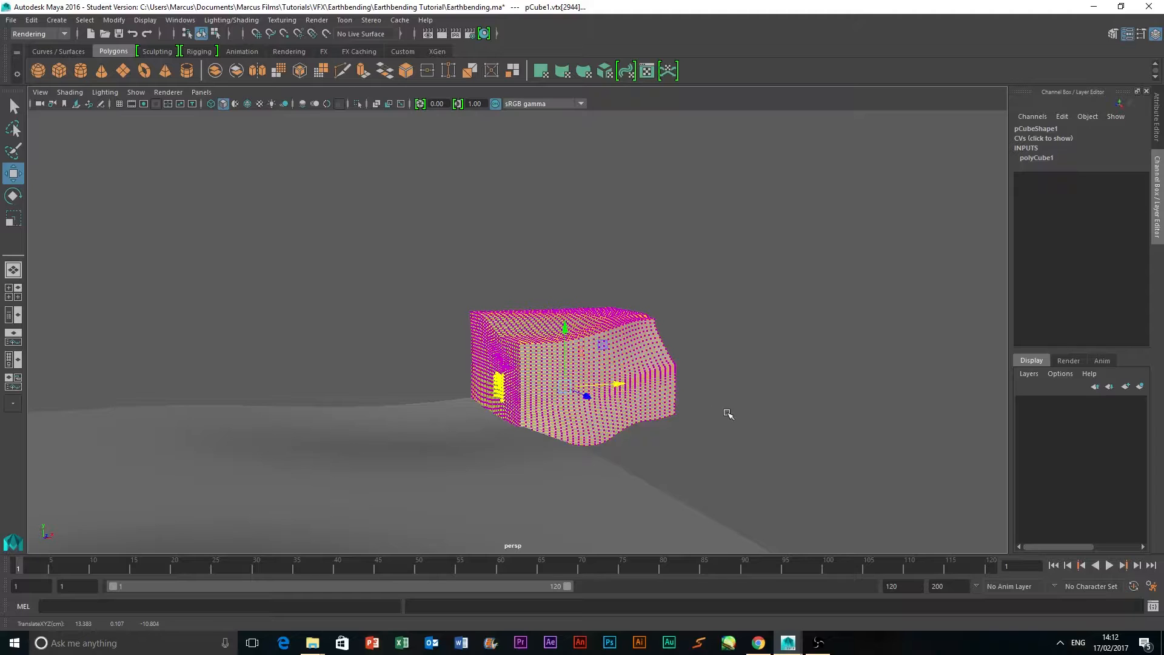
click(751, 415)
right_drag(618, 305, 676, 285)
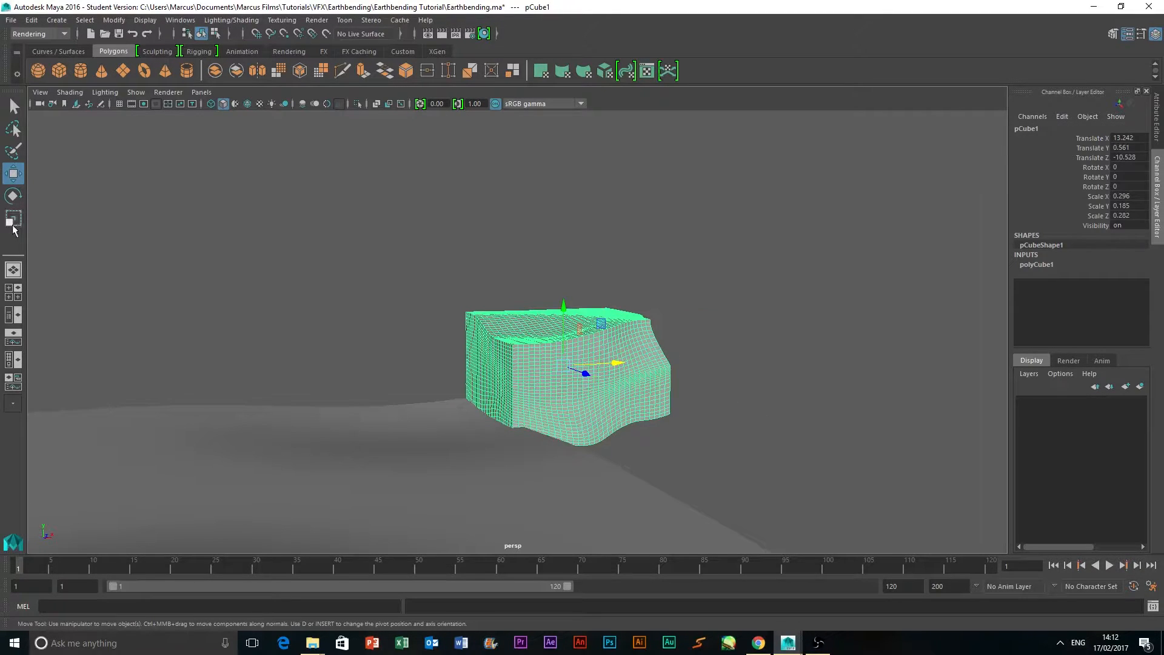
Enlarge the rock uniformly and reshape its side face by moving soft-selected vertices.
click(11, 225)
drag(567, 368, 384, 317)
right_drag(383, 317, 327, 320)
alt+drag(447, 386, 534, 373)
click(404, 302)
alt+drag(406, 301, 340, 367)
click(13, 174)
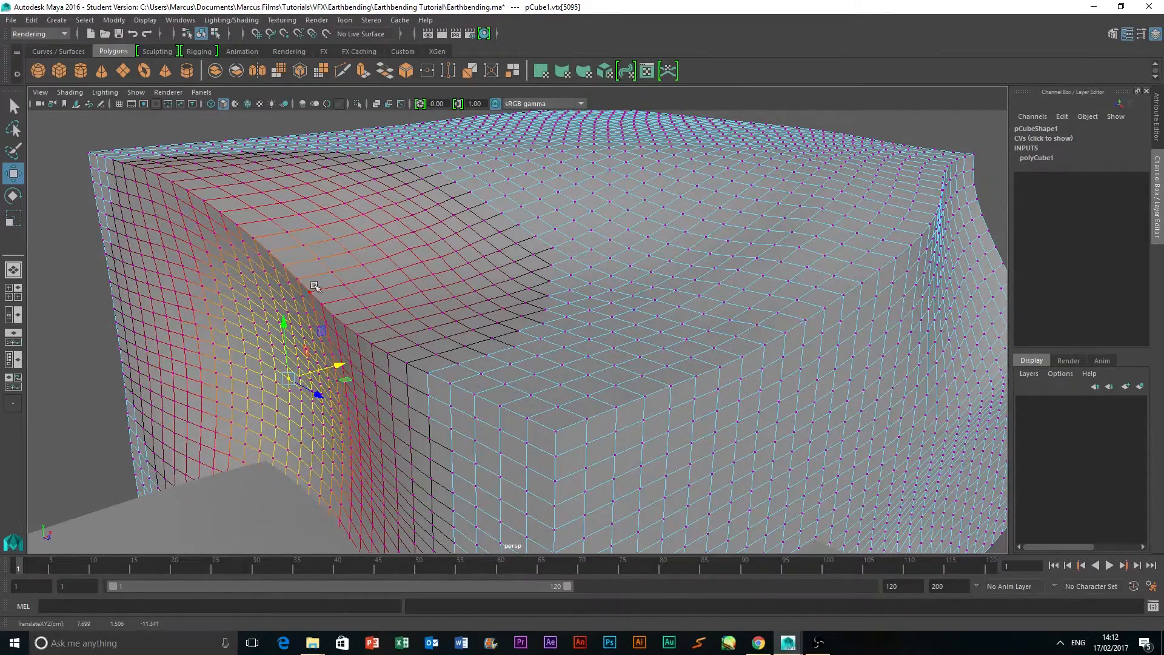
click(331, 271)
right_drag(494, 283, 552, 262)
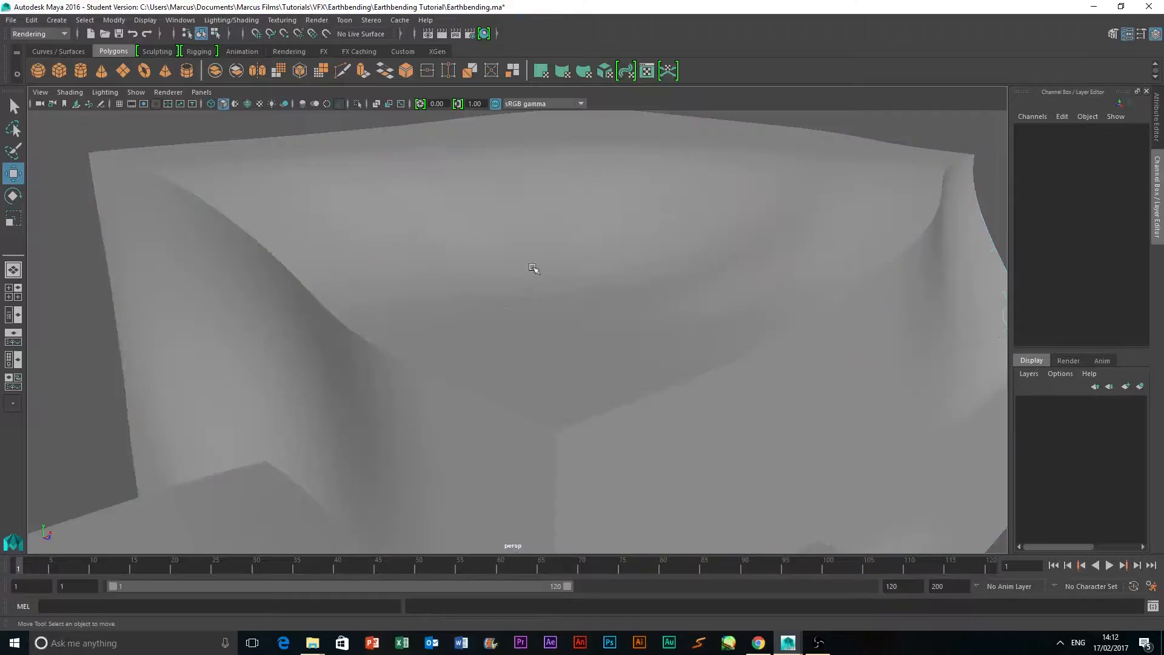
Scale the whole rock uniformly back down to a small block at the ground's corner.
click(13, 217)
drag(570, 368, 145, 325)
click(819, 398)
alt+drag(818, 398, 637, 444)
Duplicate the ground plane and place the copy beside the original, at about 23.85 in X and 2.63 in Z.
click(353, 449)
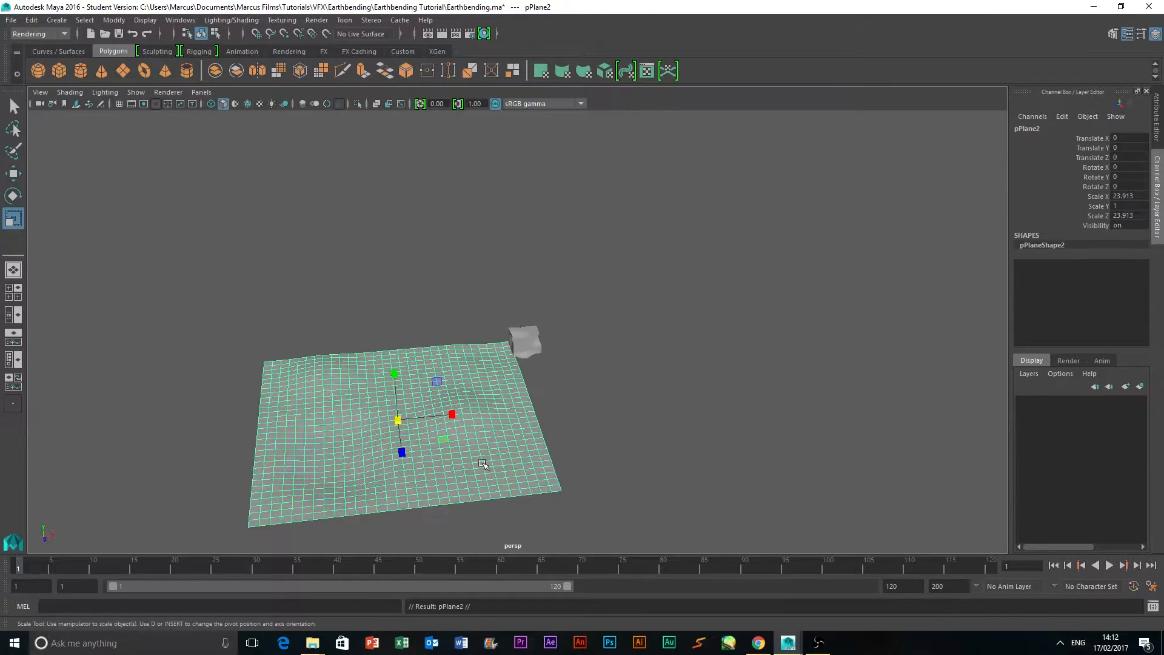
click(12, 174)
drag(467, 425, 560, 254)
scroll(603, 388, up, 3)
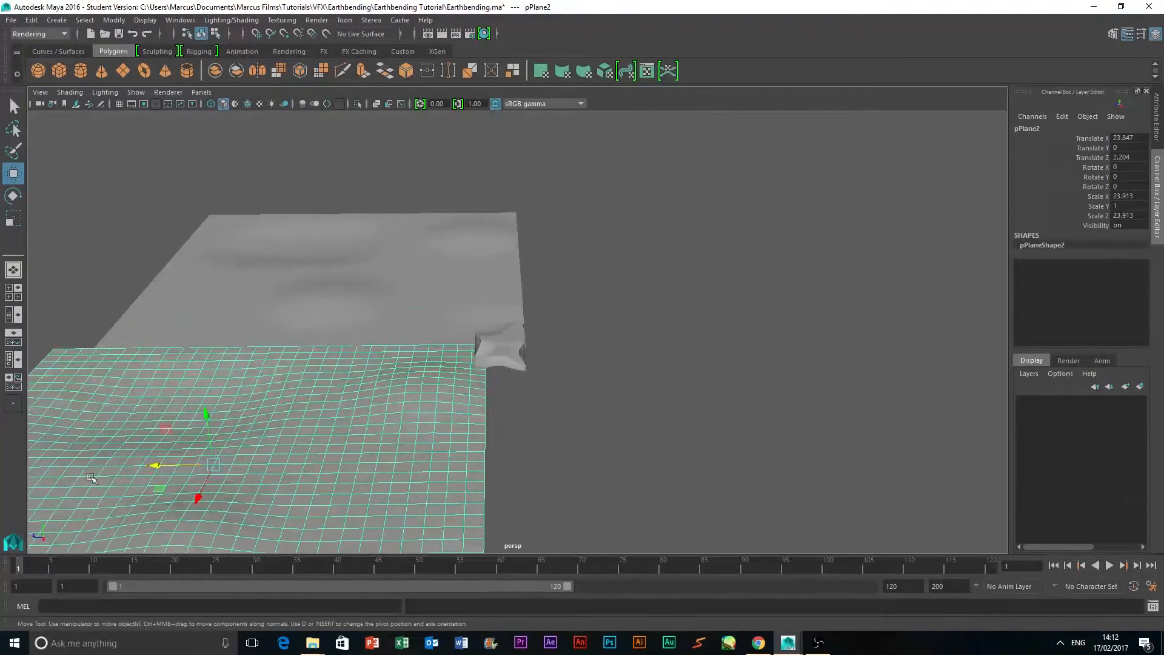
drag(154, 468, 145, 467)
click(620, 422)
alt+drag(636, 430, 493, 478)
click(494, 479)
Set the copied ground plane's Y rotation to 90.
scroll(699, 348, down, 4)
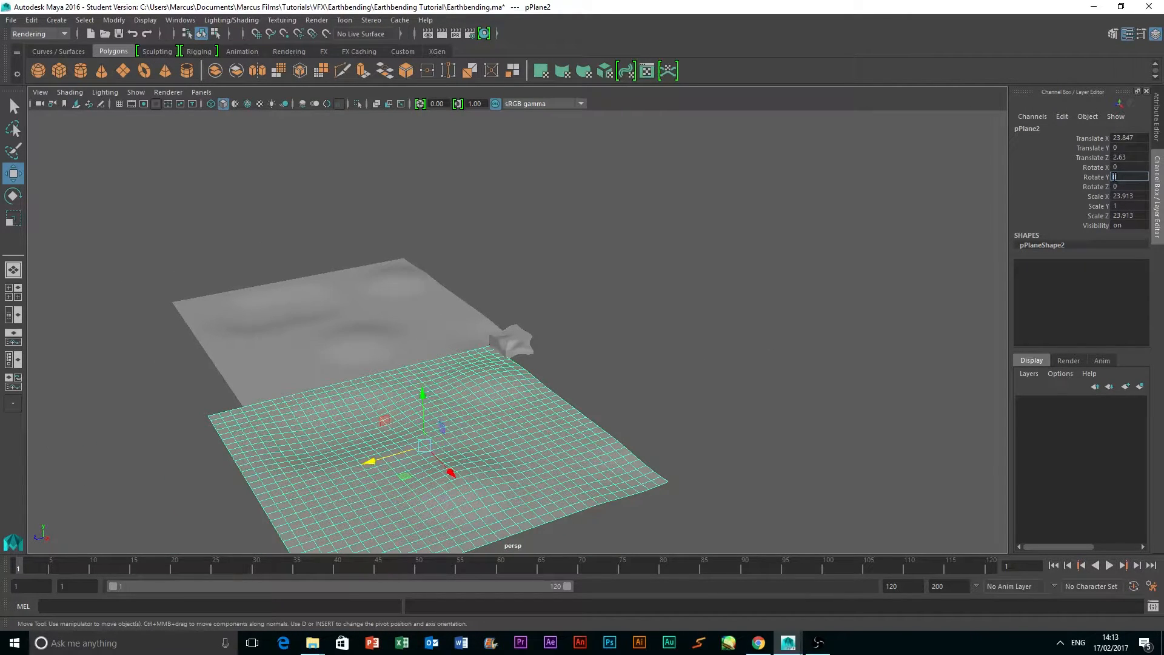
key(Return)
click(800, 351)
alt+drag(799, 358, 840, 401)
click(776, 388)
Raise the copied plane's soft-selected edge vertices slightly near the rock, where it meets the original ground, and return to object mode.
click(745, 221)
alt+drag(744, 221, 341, 423)
click(435, 384)
right_drag(439, 334, 378, 303)
click(446, 388)
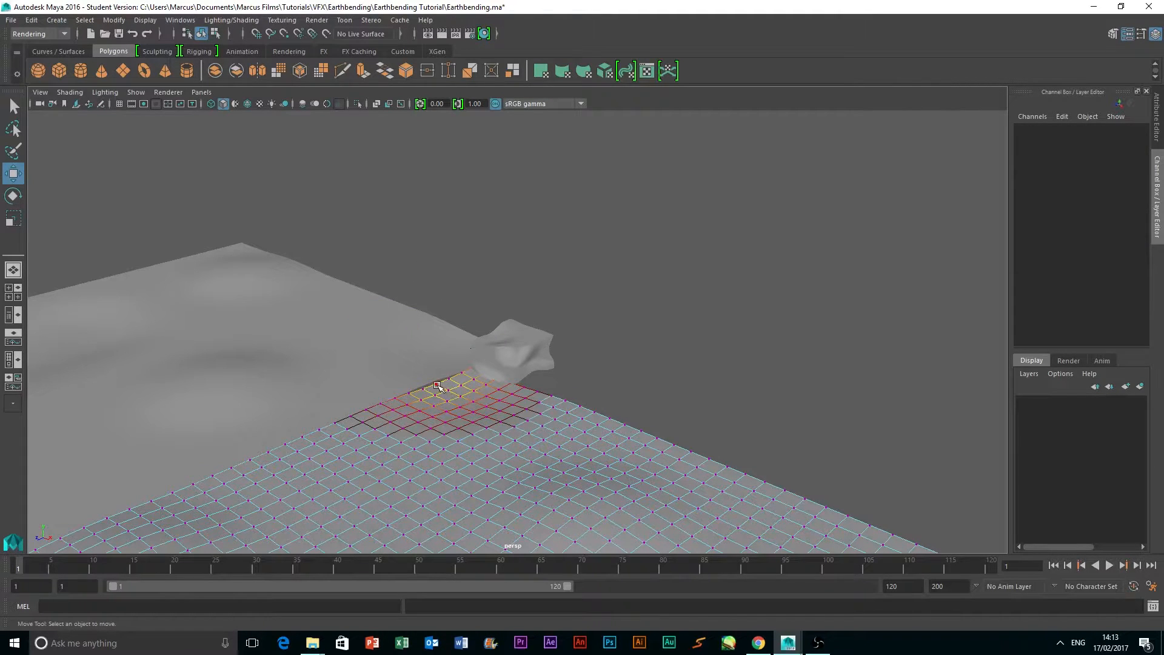
click(437, 385)
drag(435, 335, 434, 330)
click(639, 376)
alt+drag(639, 377, 688, 366)
right_drag(575, 488, 650, 292)
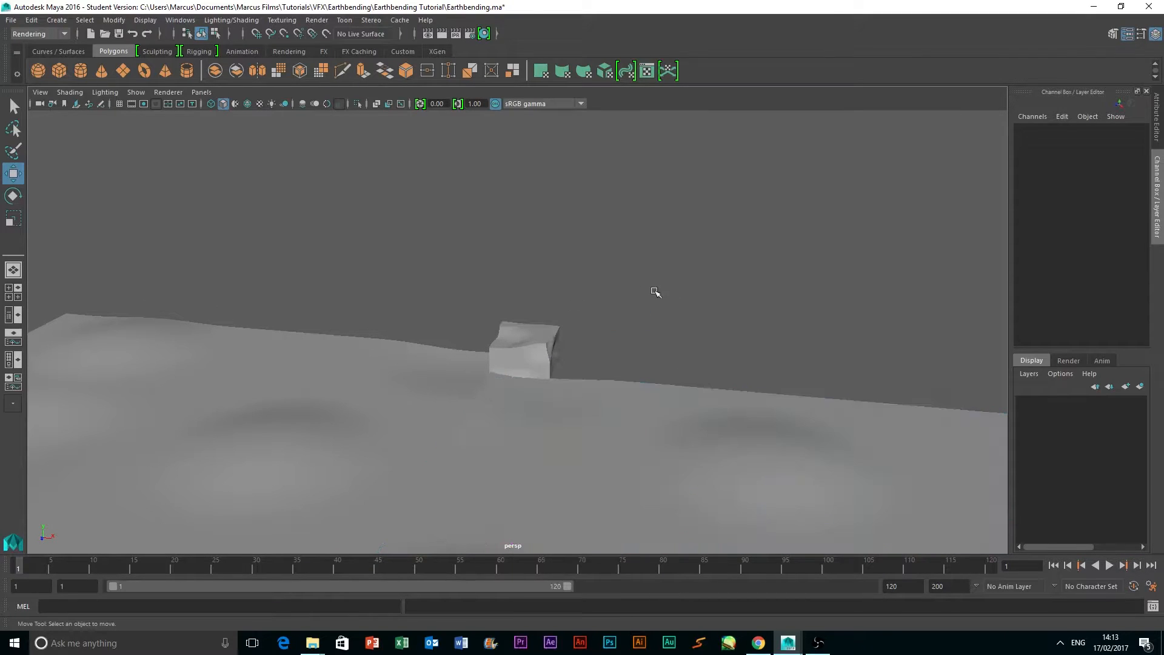
Duplicate the rotated ground plane and place the copy on the rock's other side, at about 25.81 in X and -21.29 in Z.
alt+drag(407, 436, 532, 175)
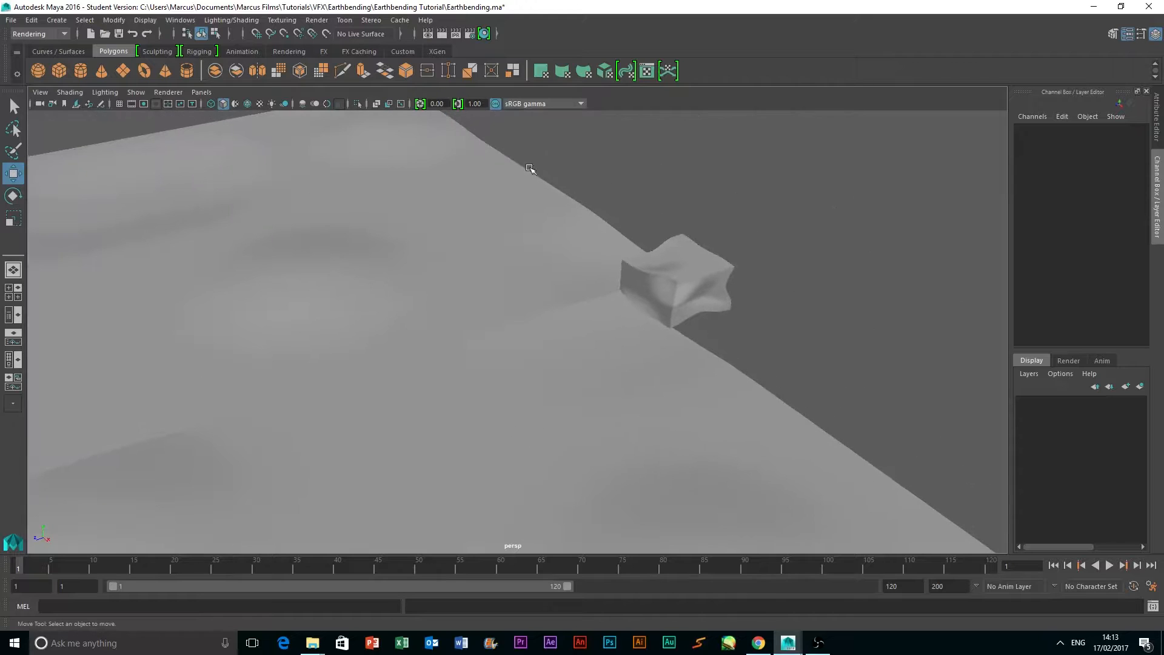
alt+drag(492, 107, 876, 294)
alt+drag(731, 330, 704, 430)
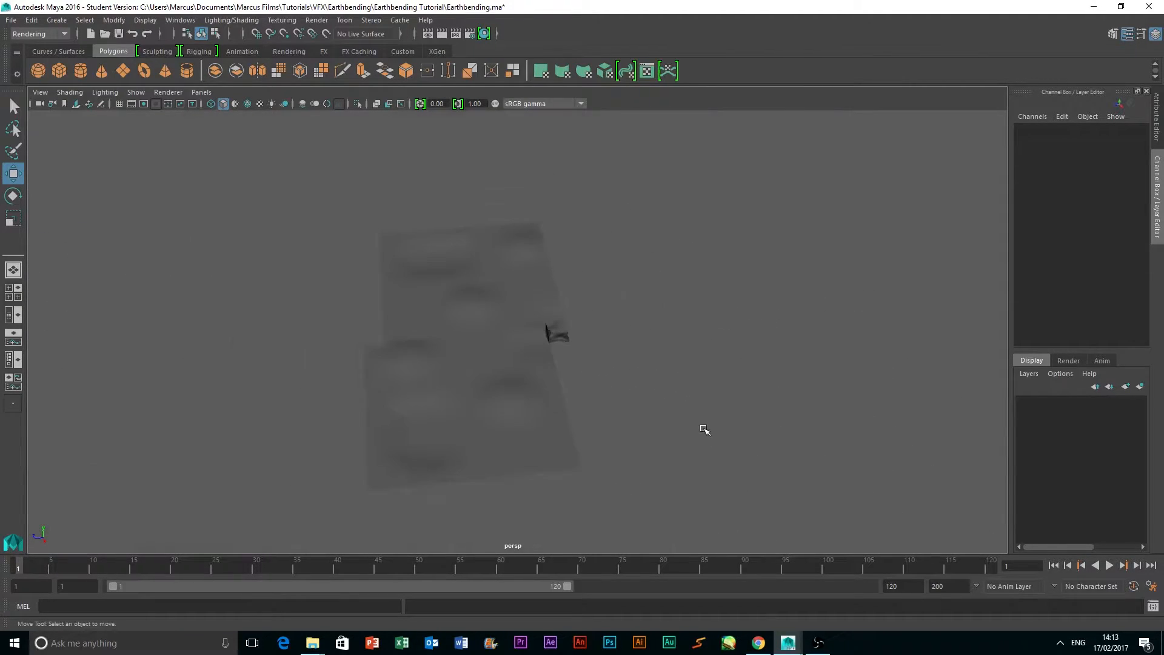
click(570, 408)
drag(427, 406, 614, 400)
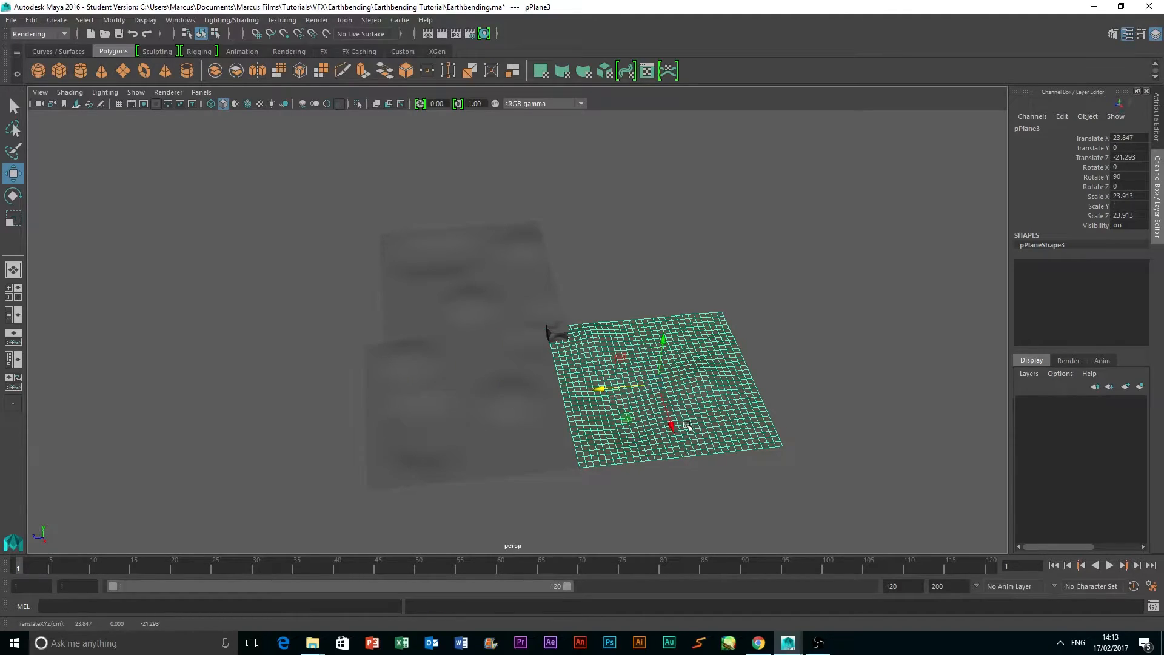
drag(676, 431, 678, 444)
alt+drag(784, 330, 647, 308)
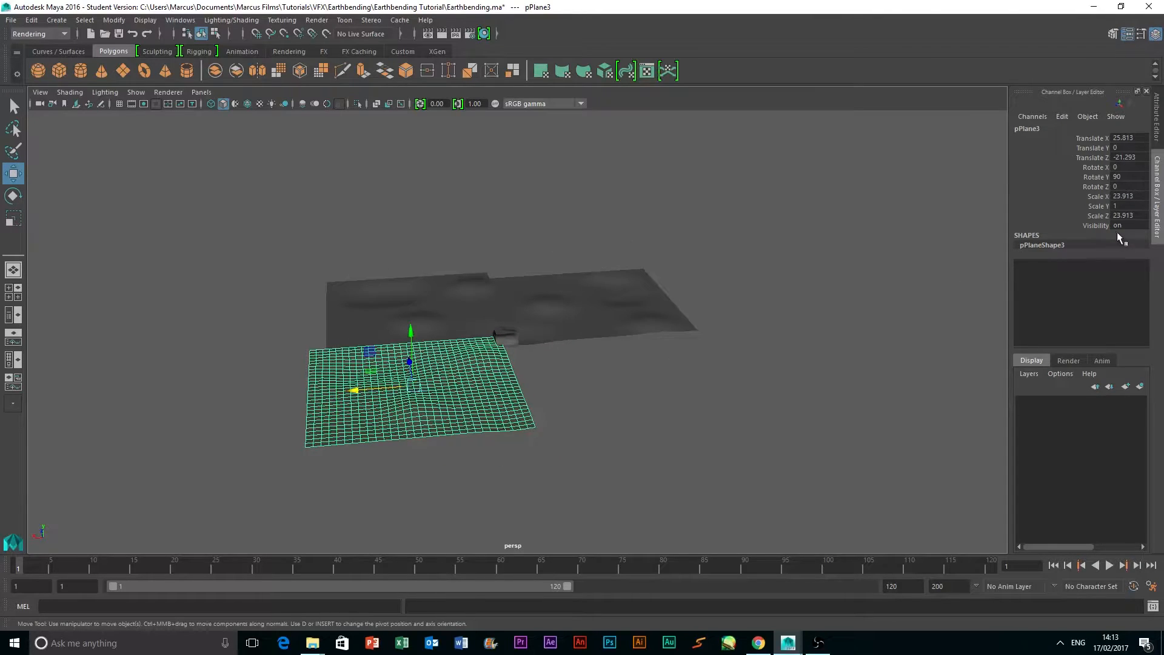
Set the third ground plane's Y rotation to 270.
click(1122, 179)
text(270)
key(Return)
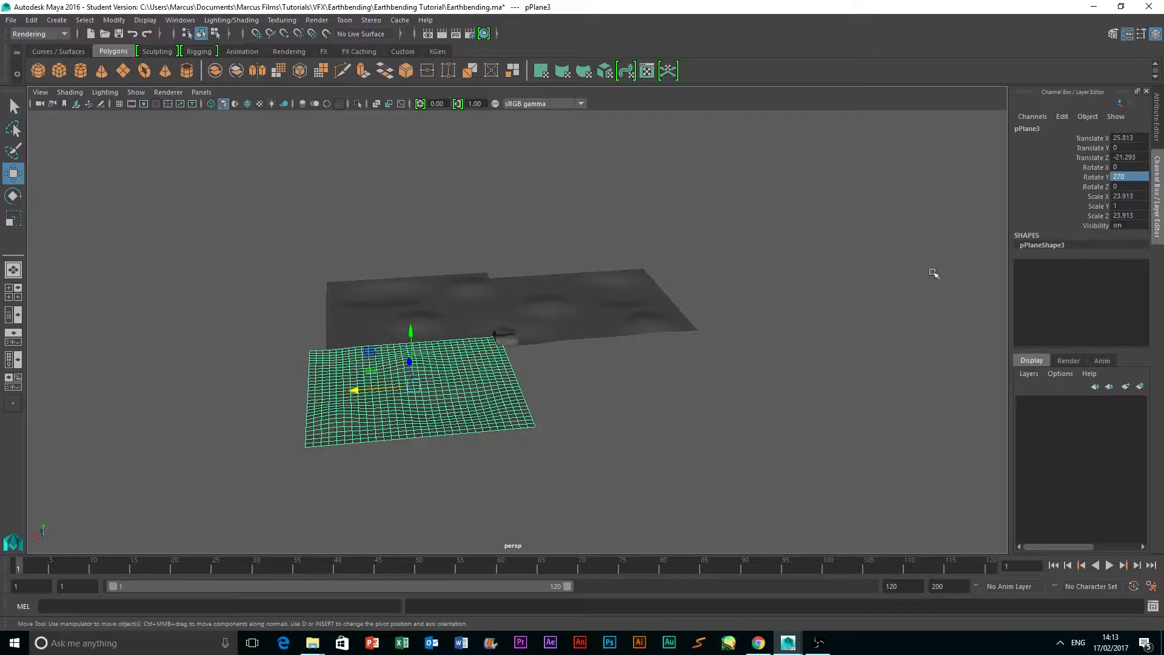
click(652, 410)
alt+drag(652, 411, 751, 325)
Duplicate the third ground plane and slide the copy across to about 1.45 in X.
click(464, 411)
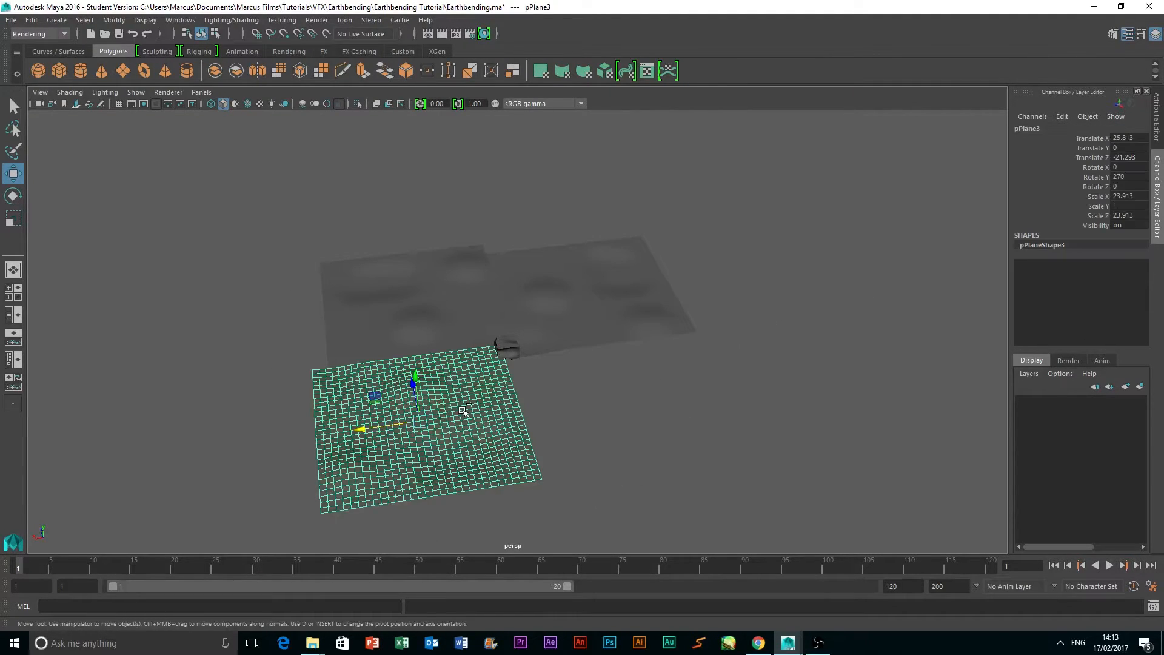
drag(362, 429, 584, 415)
alt+drag(881, 345, 876, 319)
Save the scene and accept the student version notice.
key(q)
key(ctrl+s)
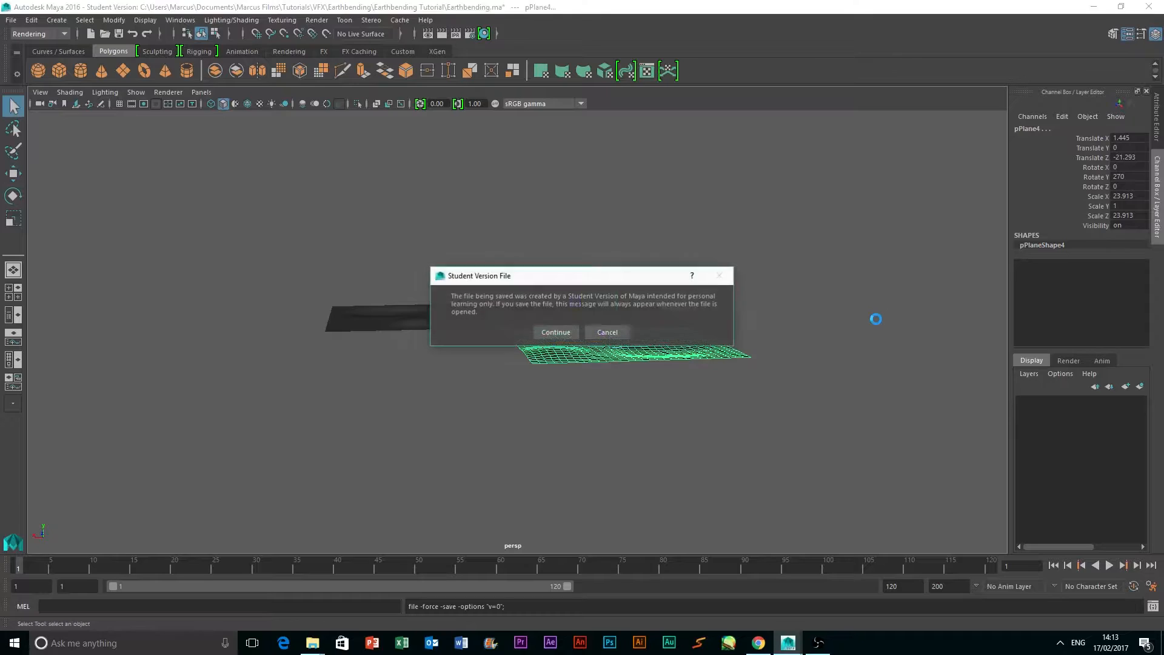
click(548, 333)
Undo the last plane move and place another duplicate in the open quarter beside the rock, at about 2.74 in X and -23.79 in Z.
key(w)
key(ctrl+z)
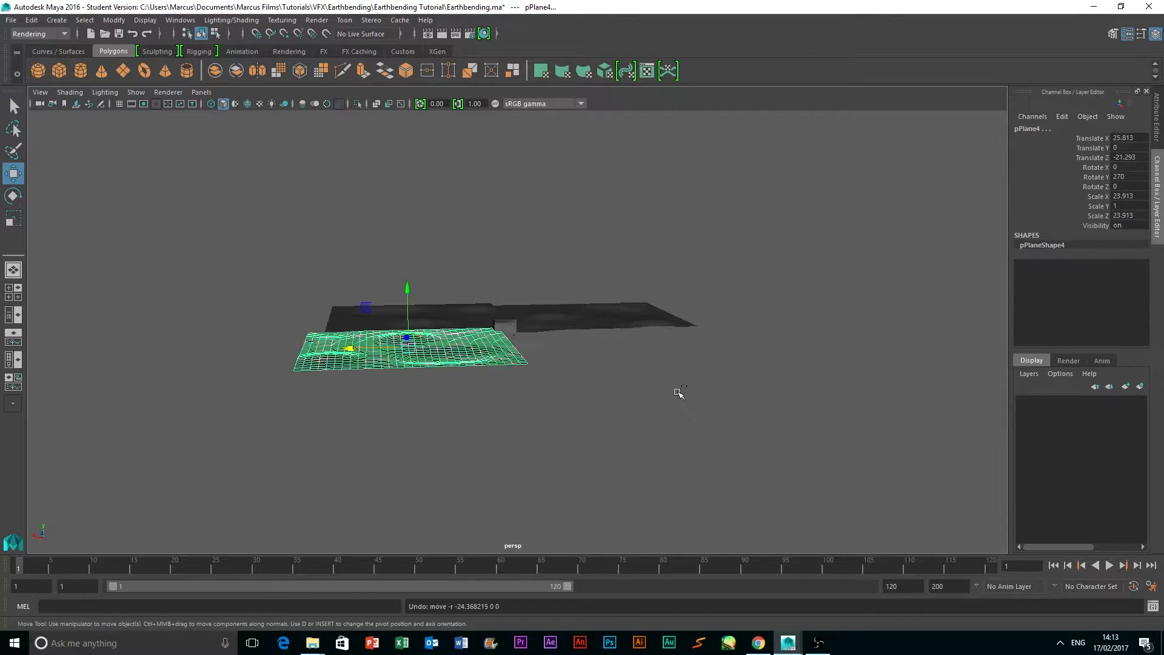
key(ctrl+d)
middle_drag(350, 347, 552, 388)
alt+drag(552, 387, 769, 401)
drag(704, 285, 765, 297)
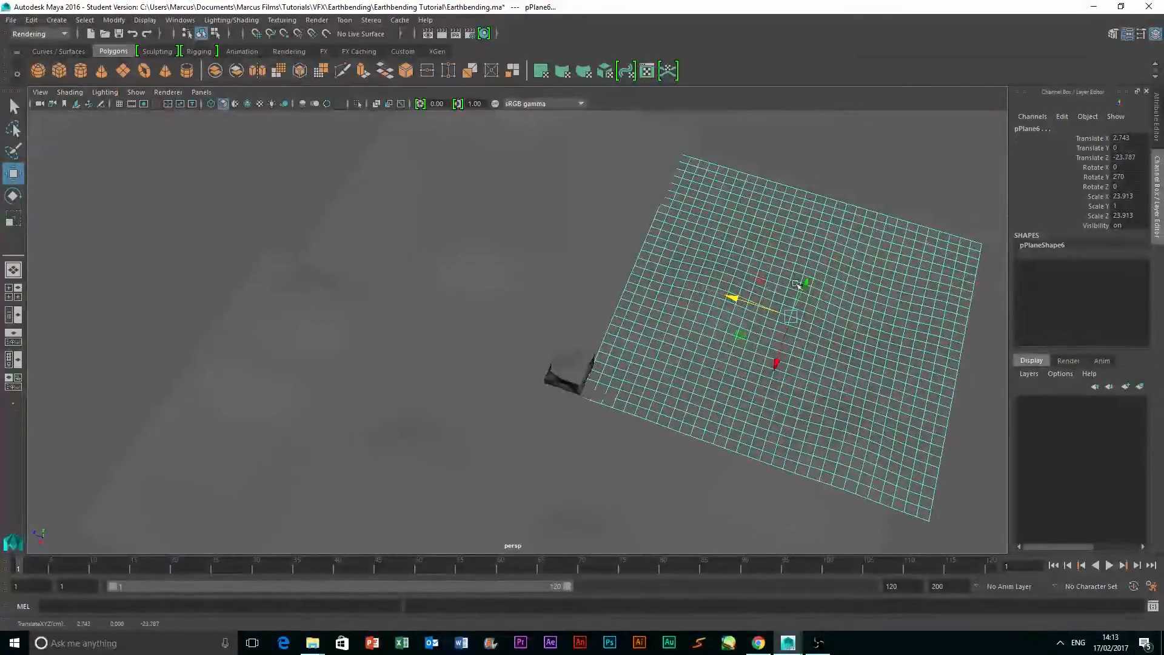
click(896, 182)
alt+drag(896, 182, 857, 147)
Set the Y rotation of the plane in the fourth quarter to 180.
click(876, 368)
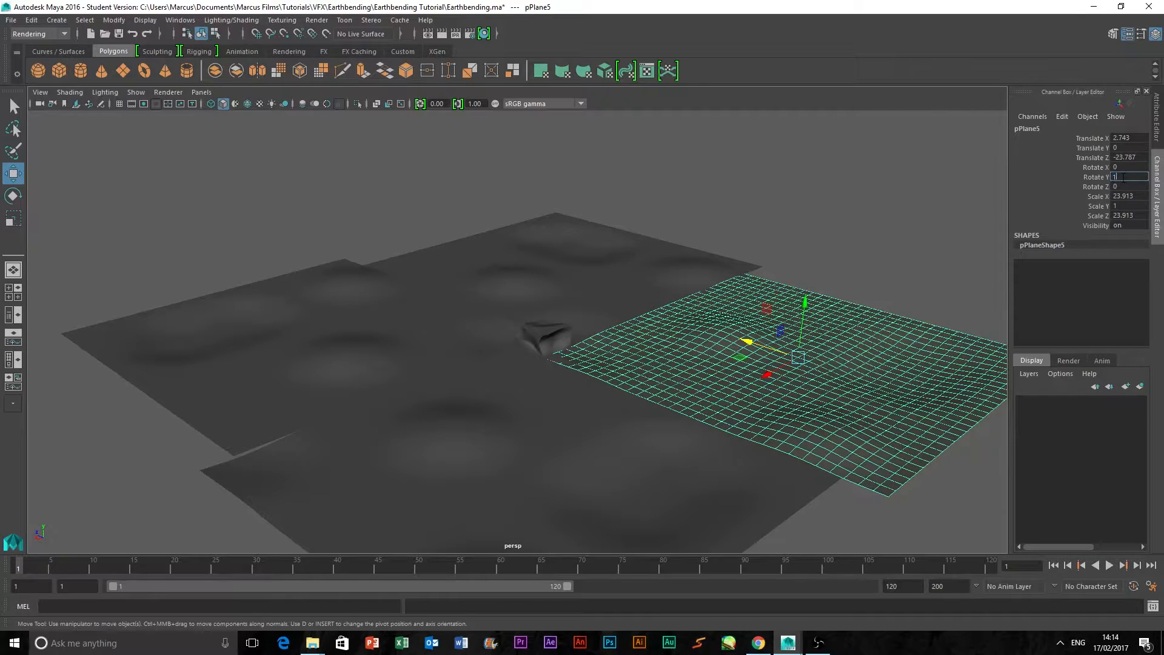
key(Return)
click(896, 234)
alt+drag(896, 234, 884, 251)
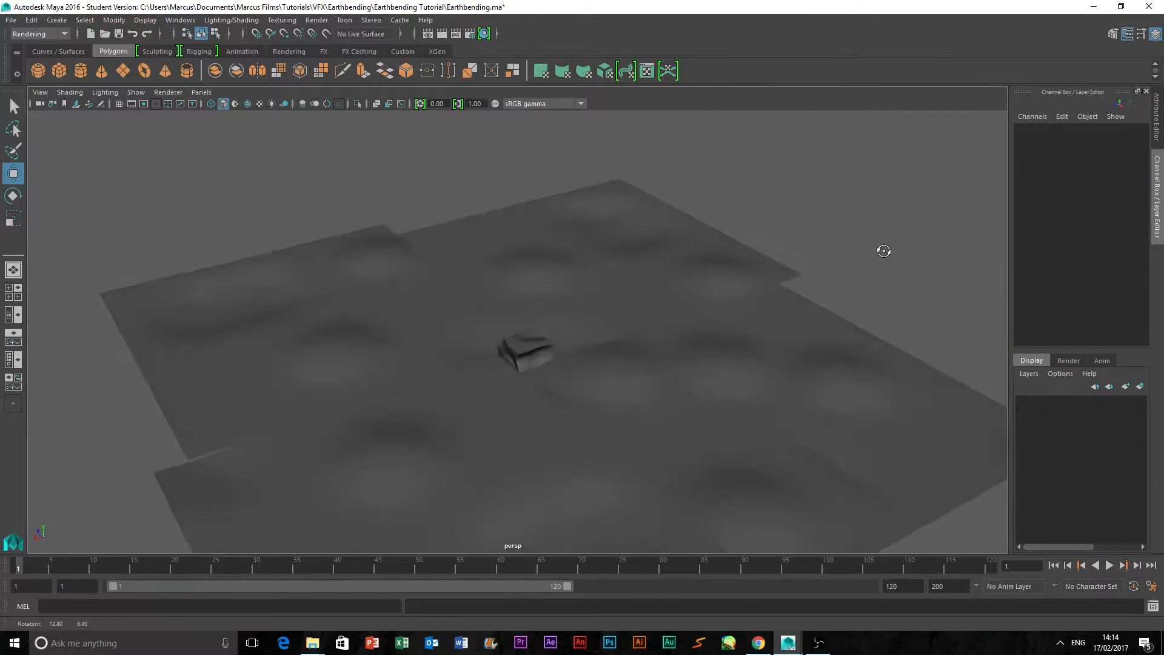
alt+drag(821, 338, 787, 340)
Switch the plane rotated 180 degrees to vertex editing and push down a soft-selected area of its surface.
click(786, 350)
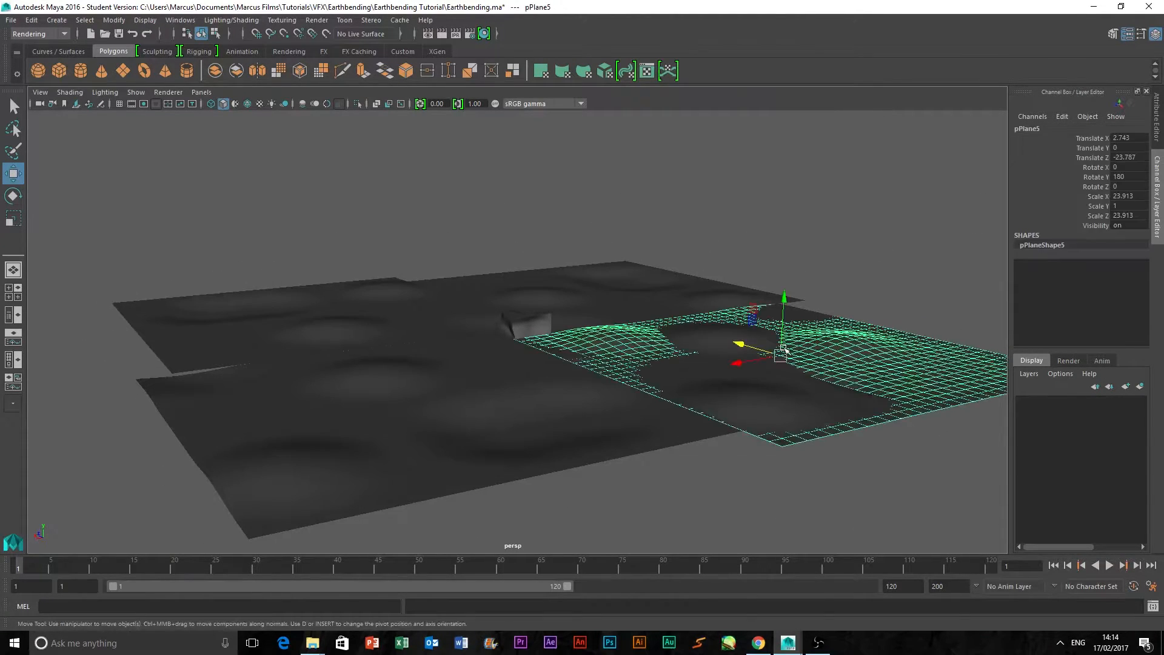
right_drag(826, 305, 830, 332)
right_drag(777, 305, 776, 305)
mouse_move(851, 241)
alt+mouse_down()
mouse_move(836, 259)
mouse_move(833, 249)
alt+mouse_up()
click(767, 453)
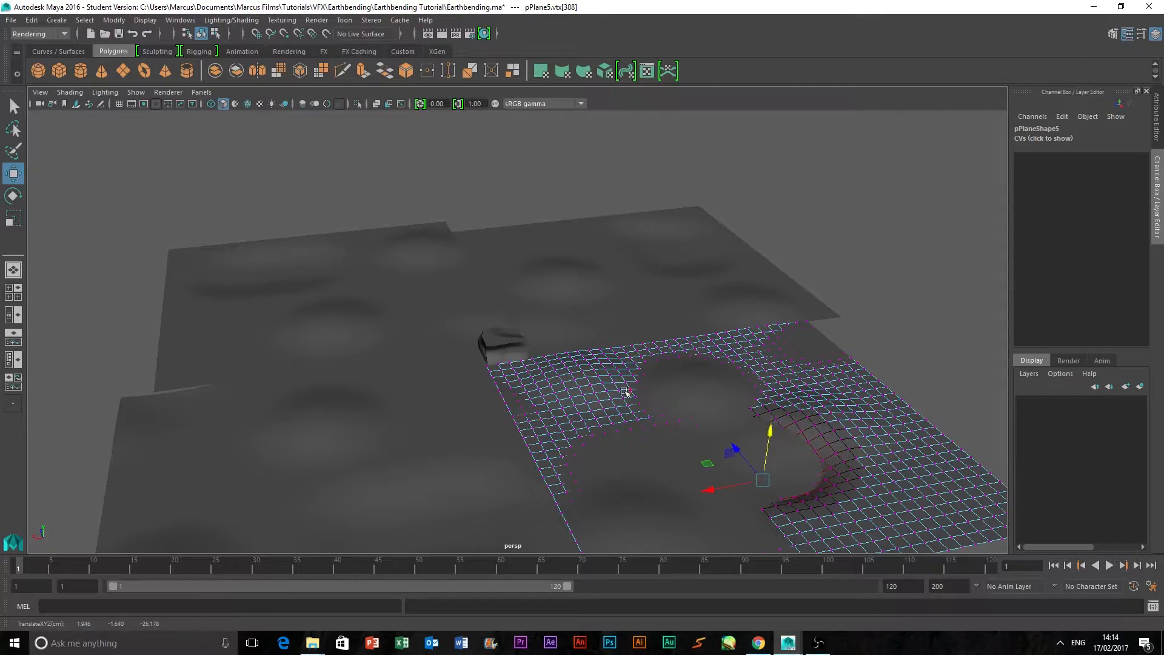
Adjust the height of the original plane's soft-selected edge vertices along the seam with the neighbouring plane.
click(575, 299)
right_click(597, 299)
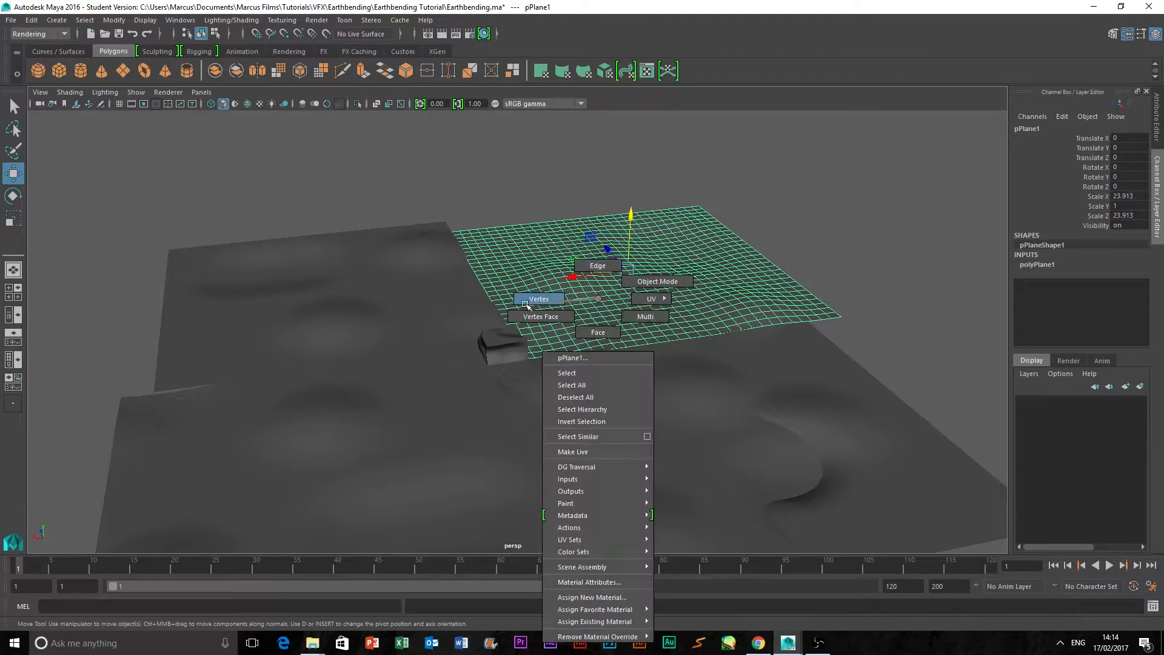
right_drag(525, 305, 525, 304)
click(702, 293)
alt+drag(855, 247, 826, 229)
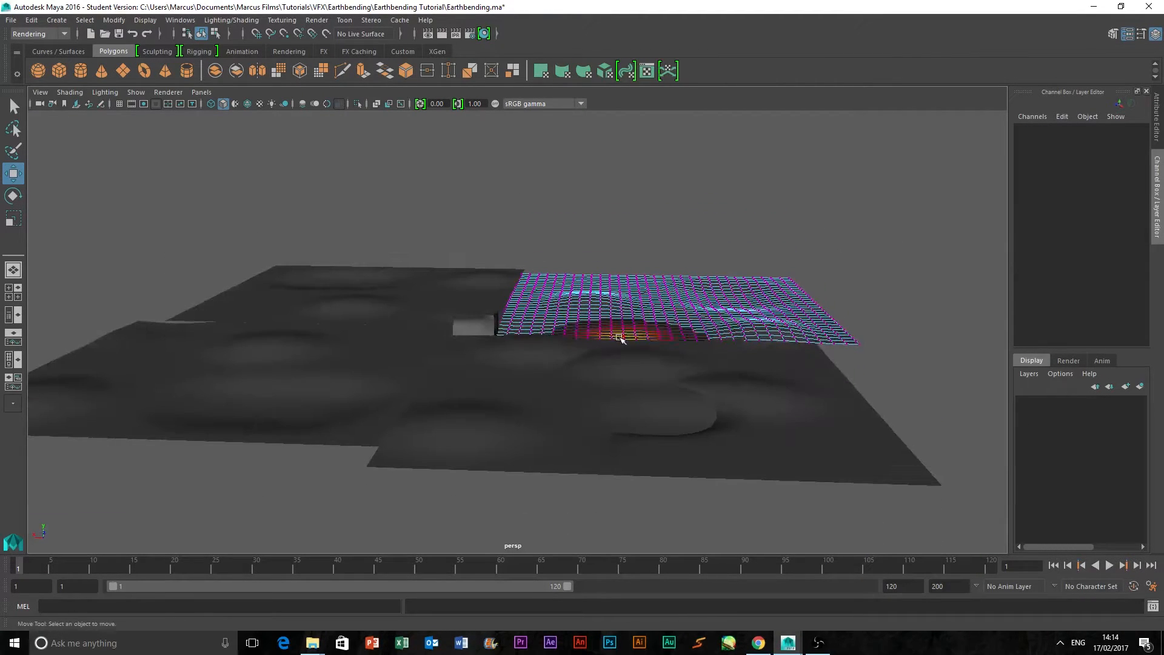
drag(606, 322, 656, 355)
mouse_move(641, 283)
mouse_down()
mouse_move(638, 267)
mouse_move(636, 279)
mouse_up()
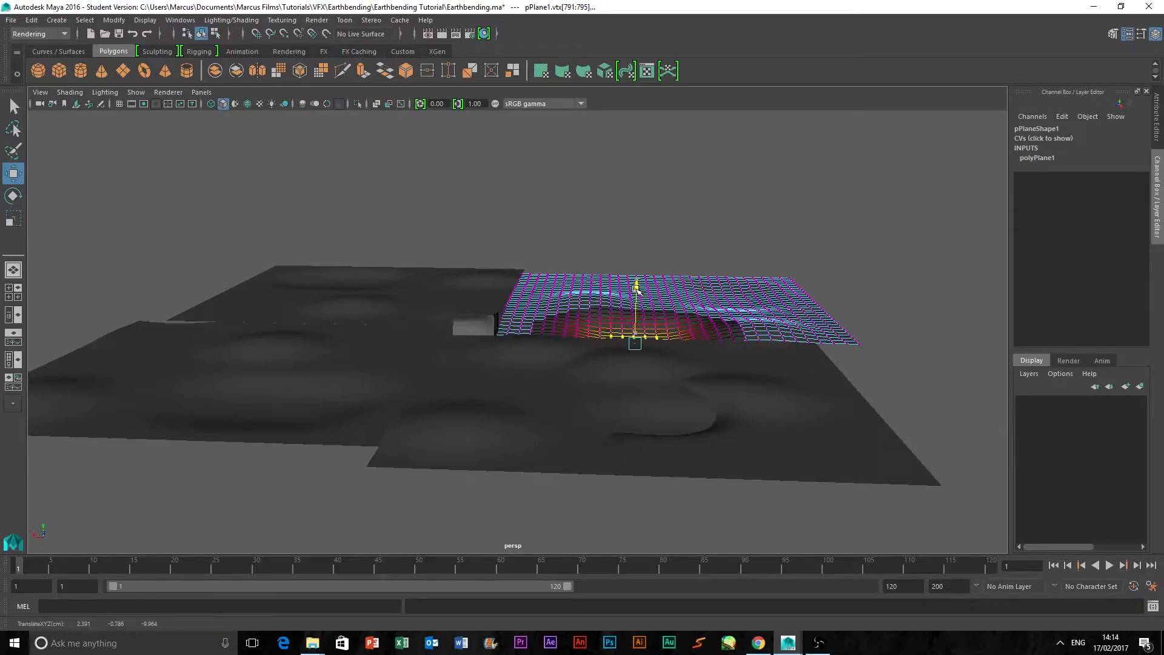
Switch the plane rotated 180 degrees to vertex editing and adjust its soft-selected edge vertices along the seam with the neighbouring plane.
click(831, 242)
alt+drag(831, 242, 602, 238)
click(388, 297)
right_drag(379, 298, 343, 294)
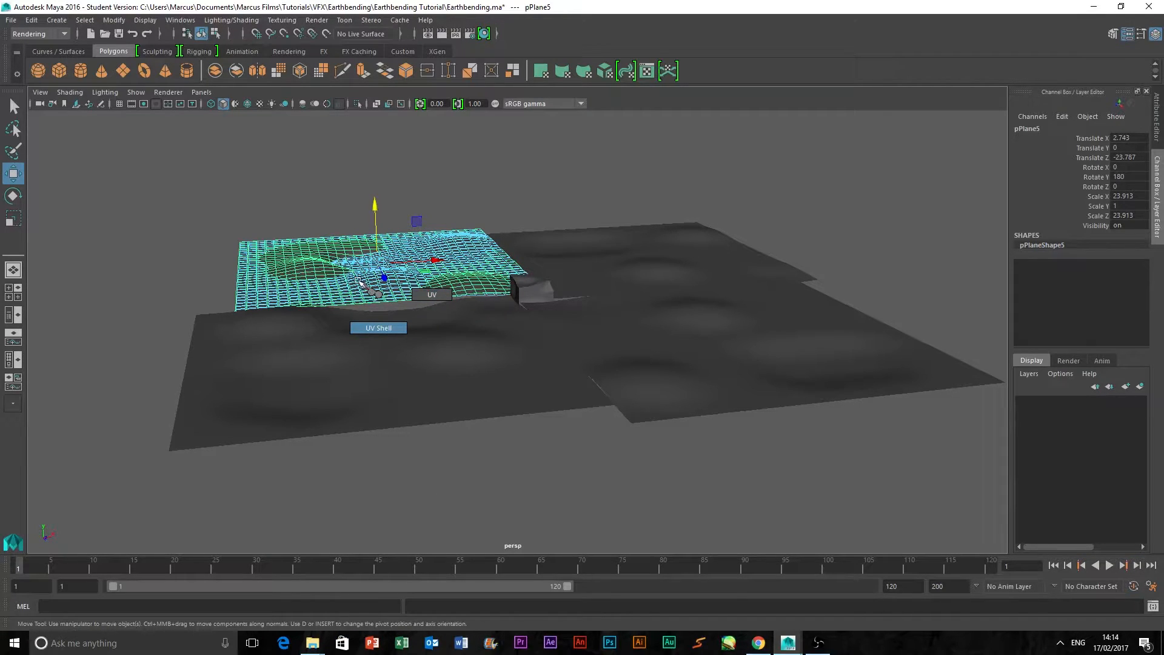
right_click(366, 290)
right_drag(328, 301, 320, 291)
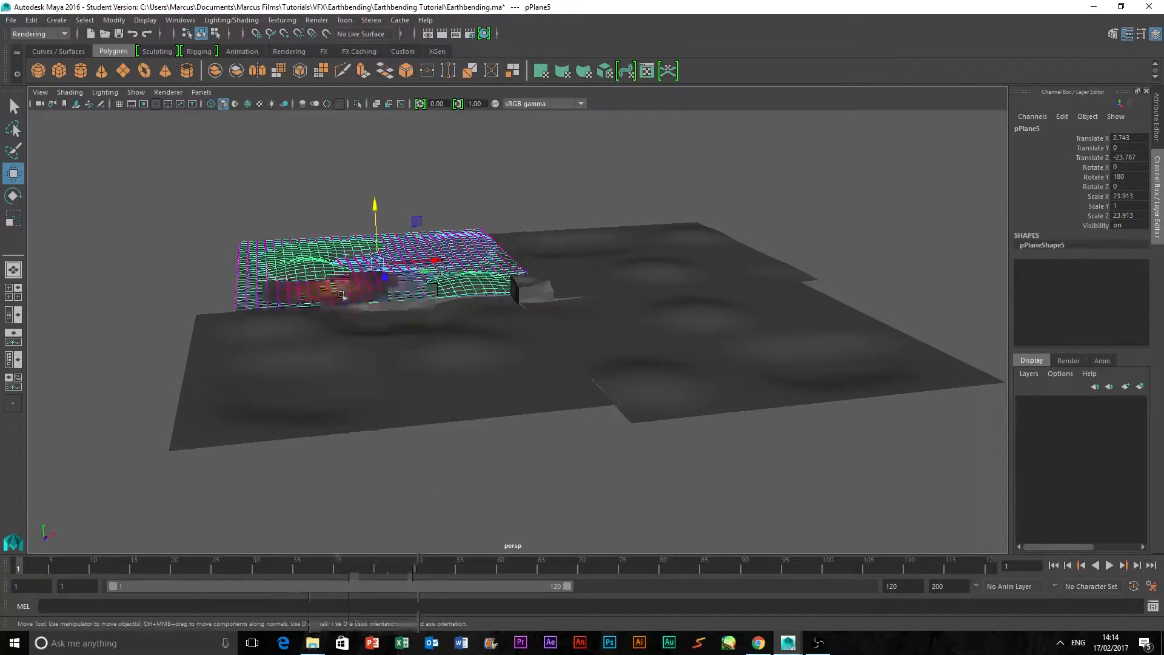
click(374, 299)
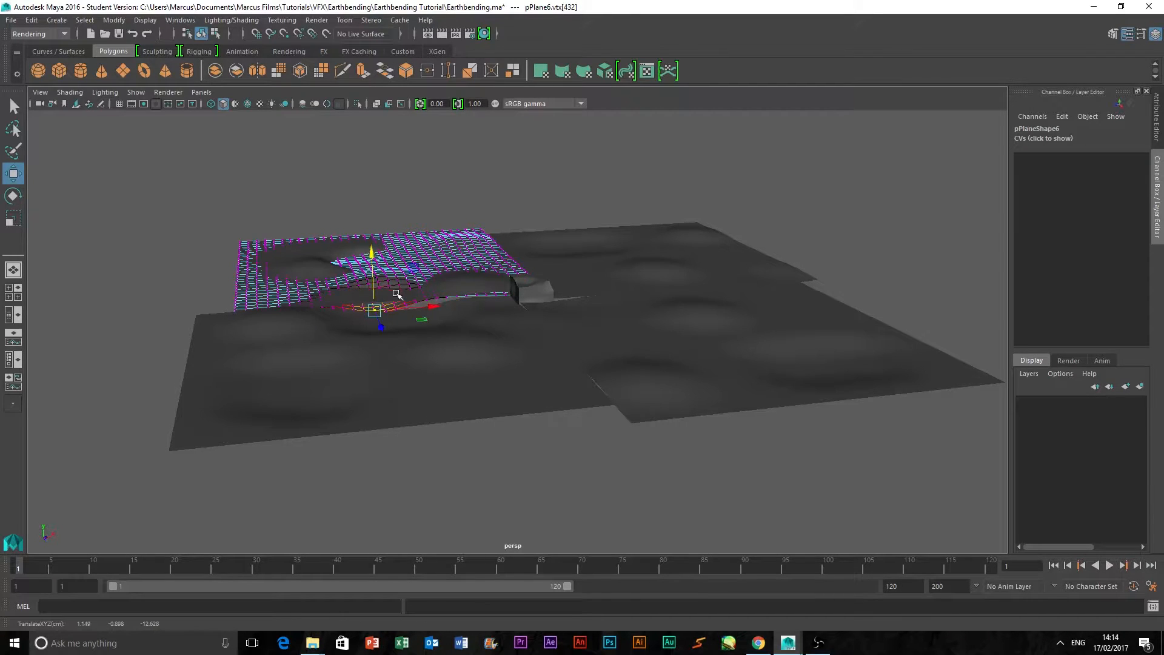
Switch pPlane2 to vertex editing and adjust the height of a large soft-selected area near its outer side.
alt+drag(601, 156, 747, 159)
alt+drag(650, 227, 630, 340)
click(631, 341)
right_drag(631, 341, 591, 306)
drag(774, 353, 853, 393)
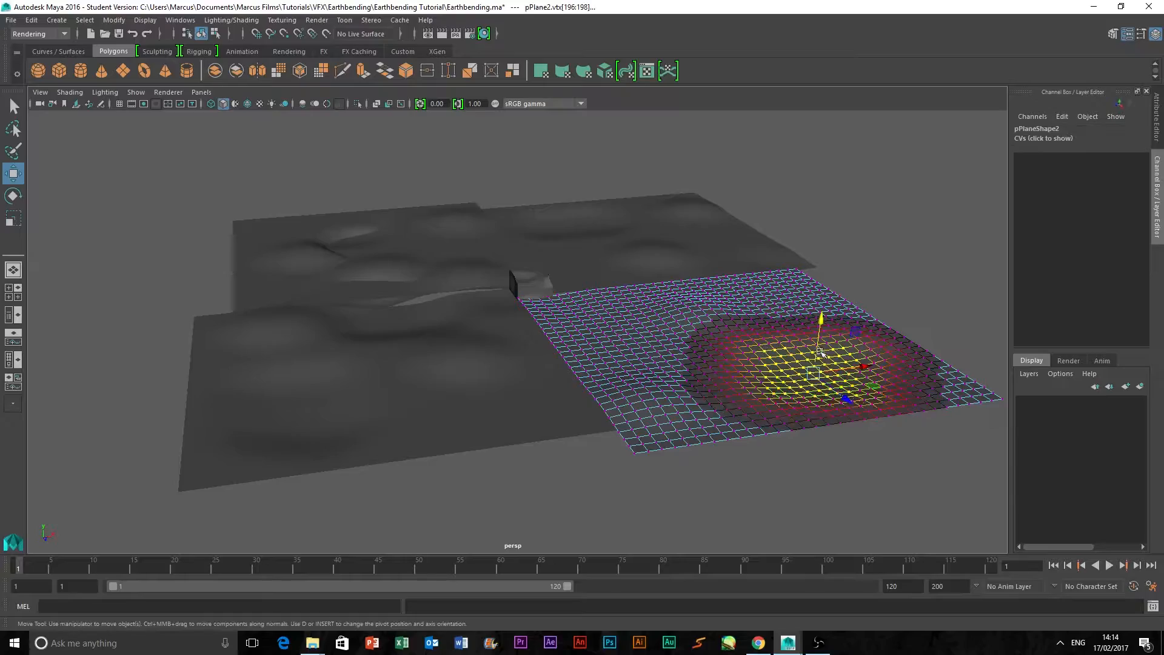
mouse_move(820, 328)
mouse_down()
mouse_move(823, 303)
mouse_move(821, 326)
mouse_up()
On pPlane3, push down a soft-selected area near the rock, raise another near the outer side, and return to object mode.
click(867, 487)
alt+drag(867, 487, 683, 430)
click(682, 429)
right_drag(682, 429, 593, 302)
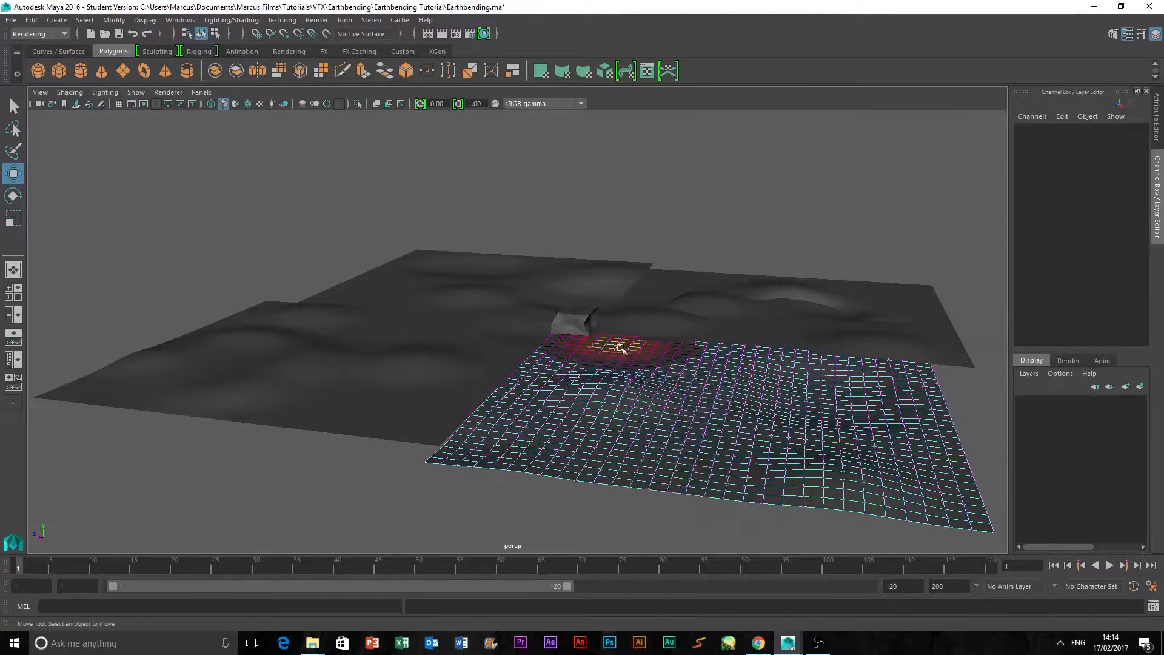
drag(579, 378, 669, 418)
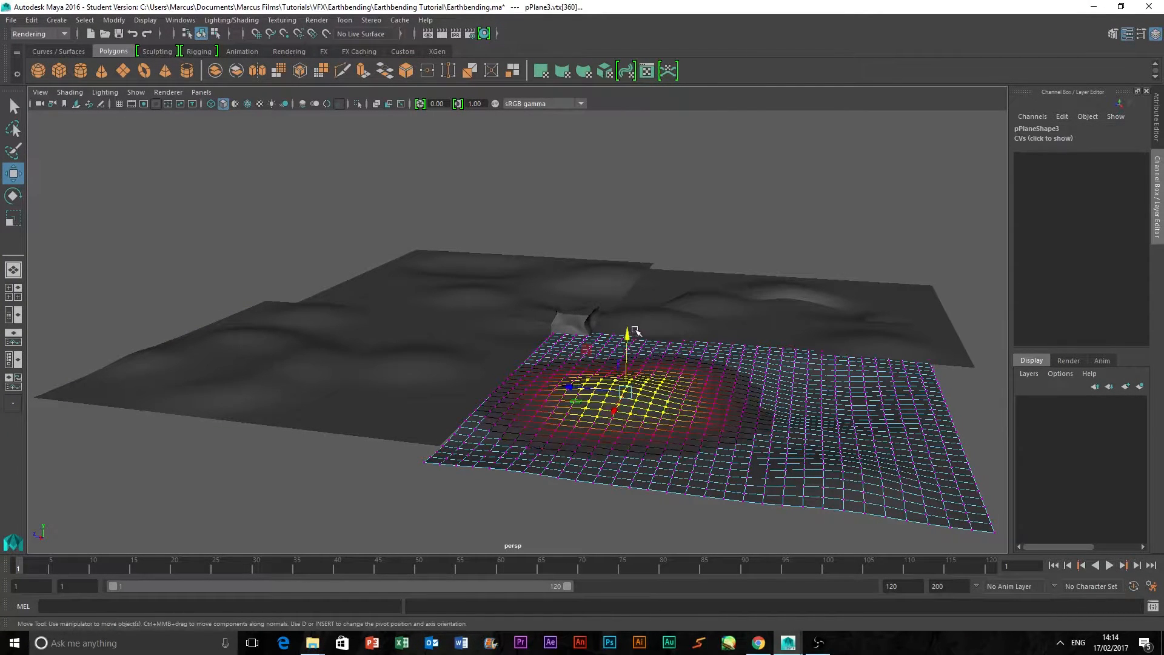
drag(629, 337, 628, 356)
drag(801, 362, 872, 440)
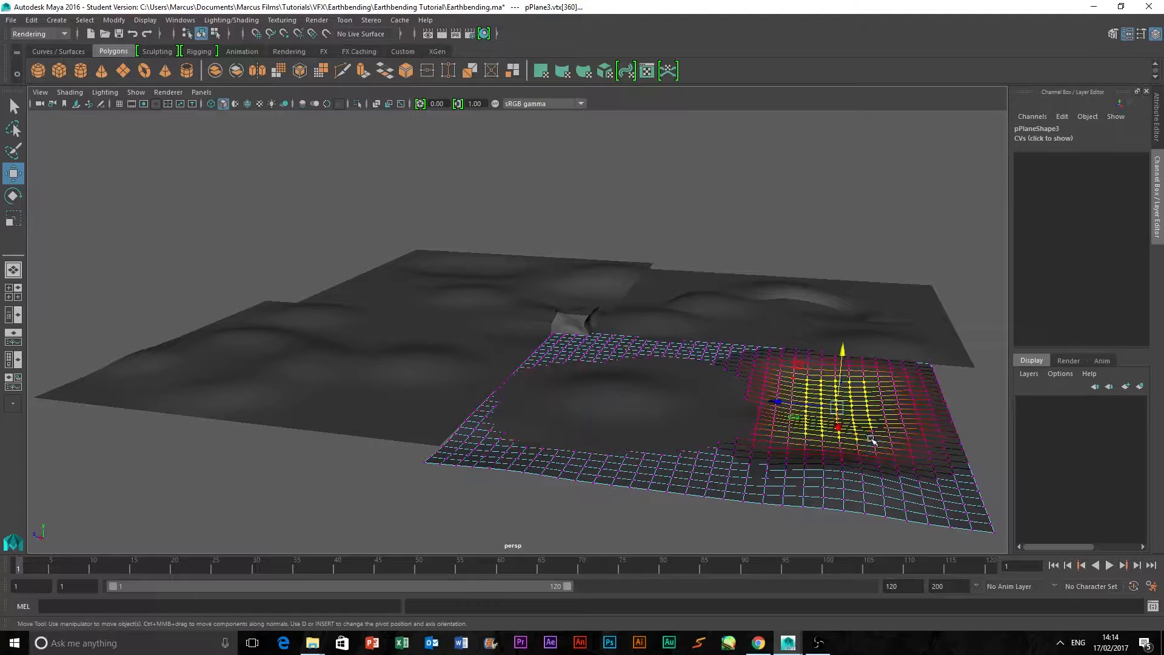
drag(841, 353, 842, 332)
right_drag(651, 431, 728, 276)
click(768, 255)
alt+drag(867, 229, 834, 215)
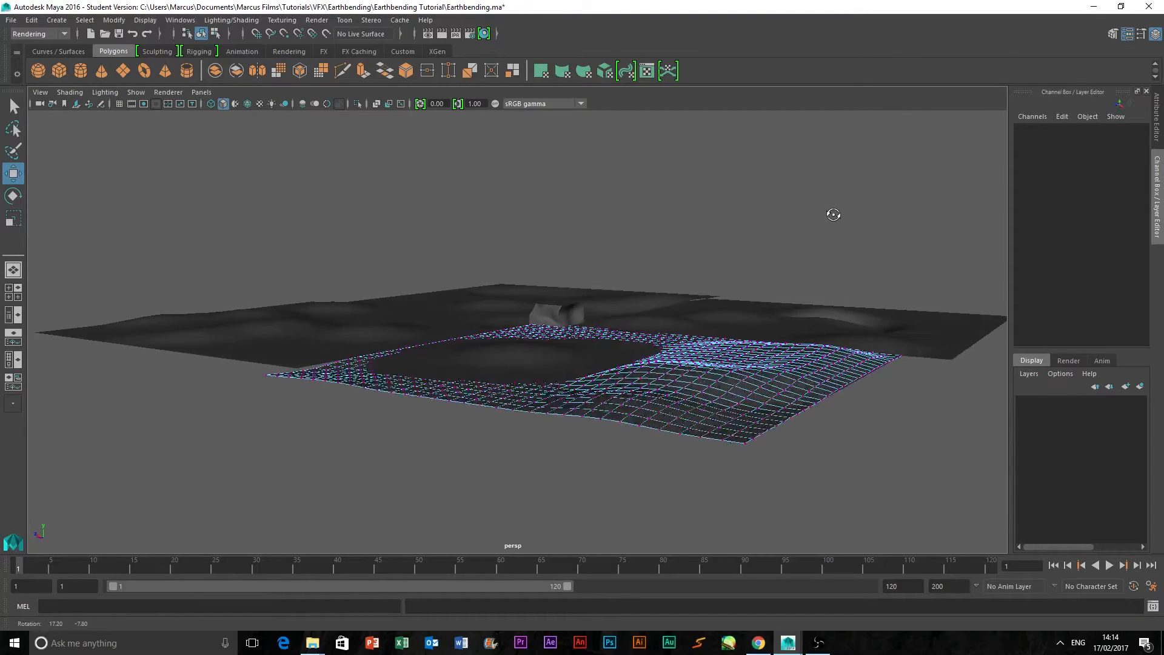
right_drag(660, 408, 722, 288)
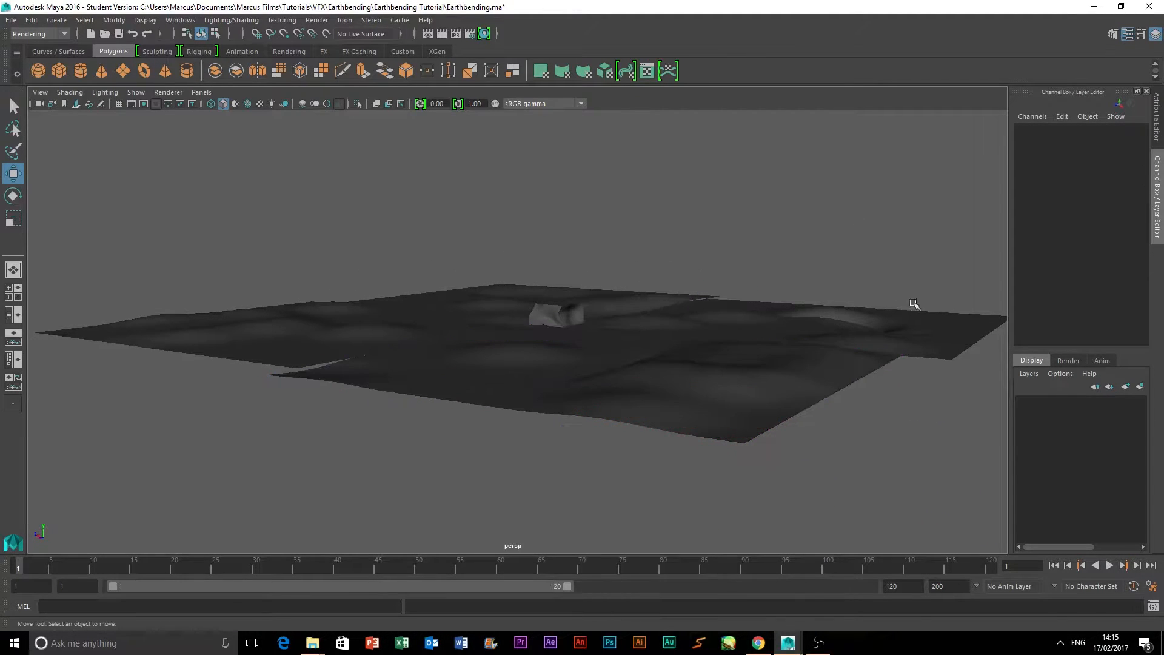
alt+drag(814, 229, 845, 241)
scroll(733, 404, down, 3)
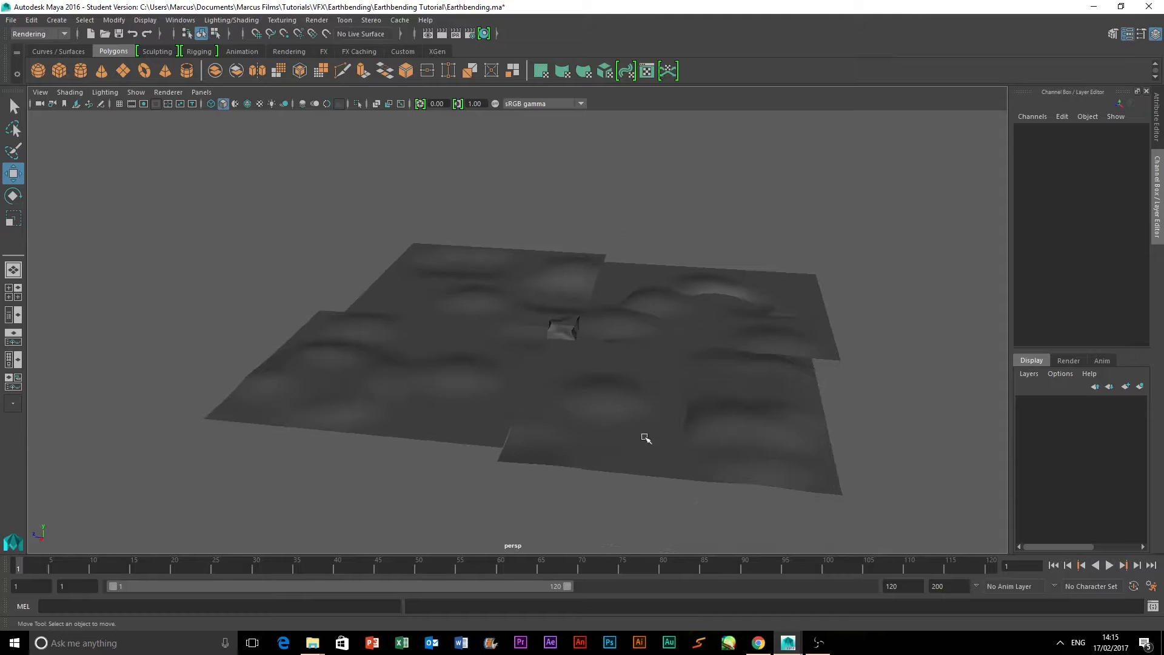
click(611, 418)
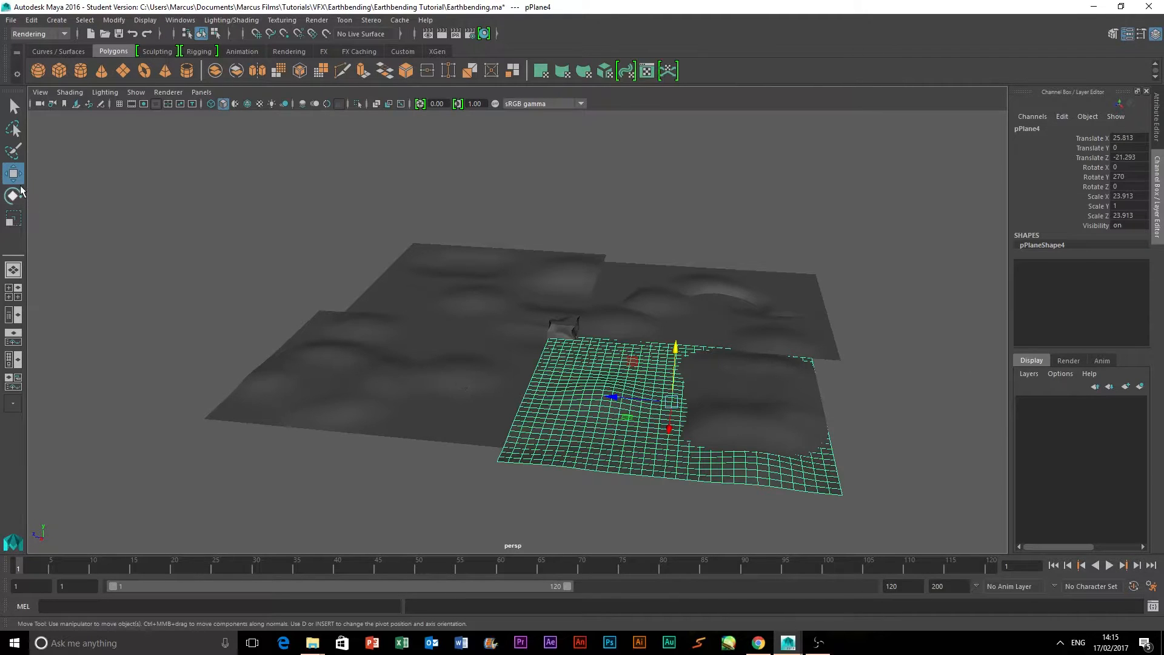
click(952, 393)
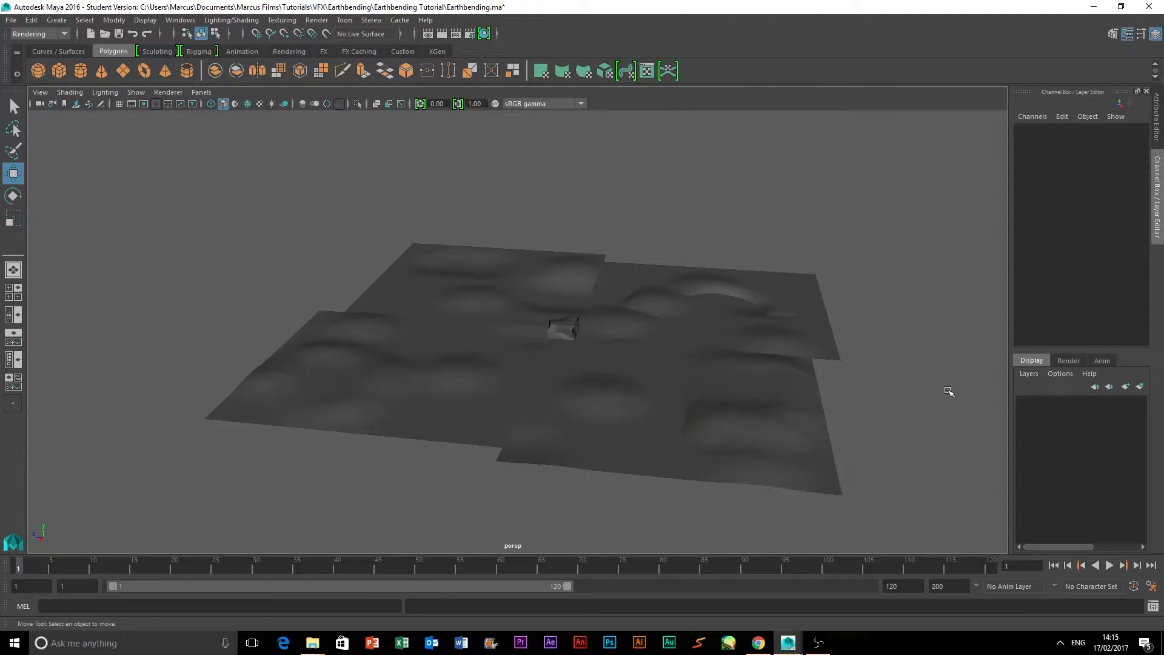
Raise the rock above the ground to about 4.93 in Y.
scroll(824, 421, up, 5)
alt+drag(824, 420, 728, 466)
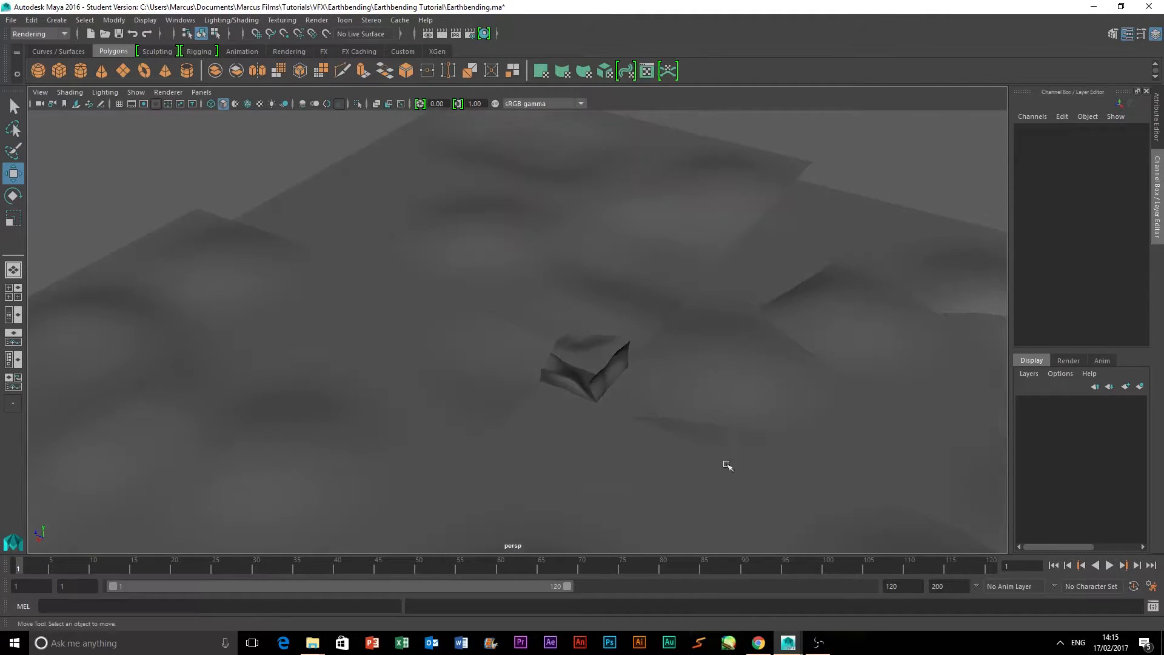
click(602, 377)
drag(585, 318, 594, 224)
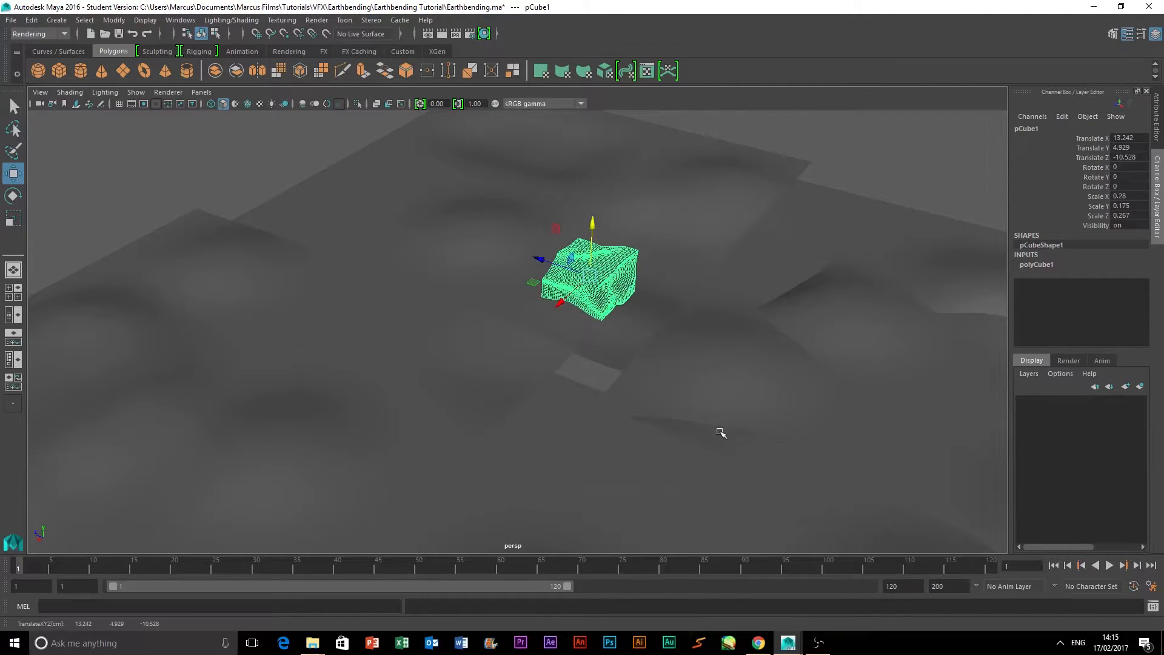
Reshape the original plane's corner vertices into an irregular hole edge beneath the rock, turning soft selection off for the individual vertices.
alt+drag(720, 433, 720, 436)
alt+right_drag(720, 437, 657, 444)
click(719, 398)
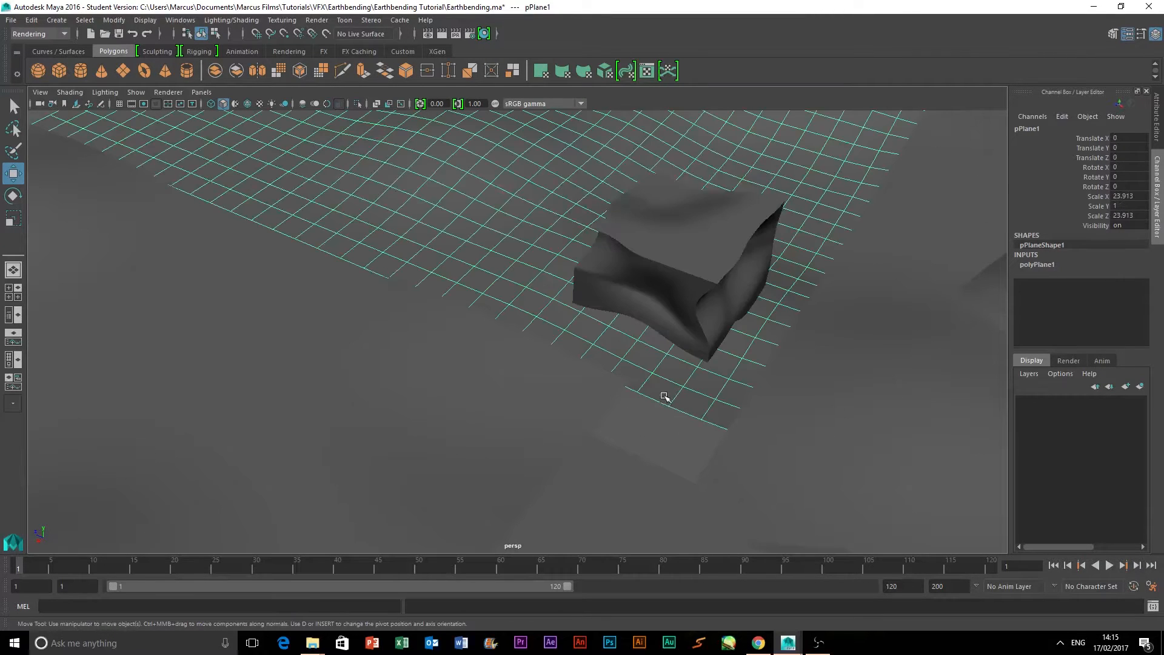
right_drag(698, 404, 635, 307)
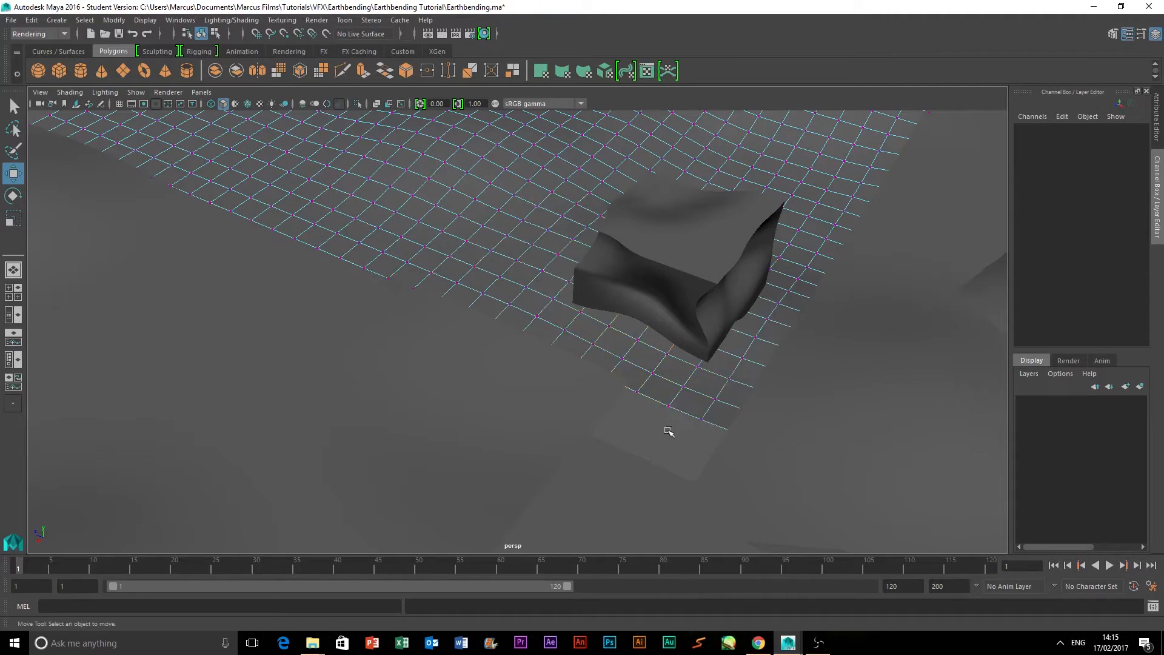
click(638, 395)
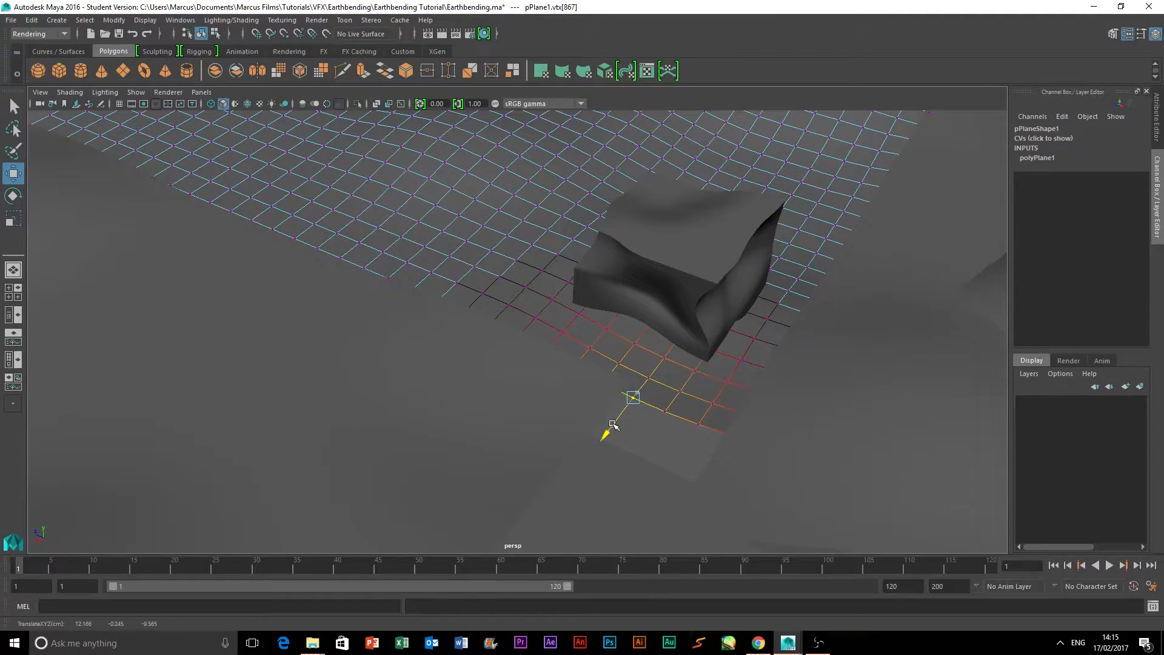
click(665, 410)
key(b)
drag(638, 449, 671, 412)
click(699, 425)
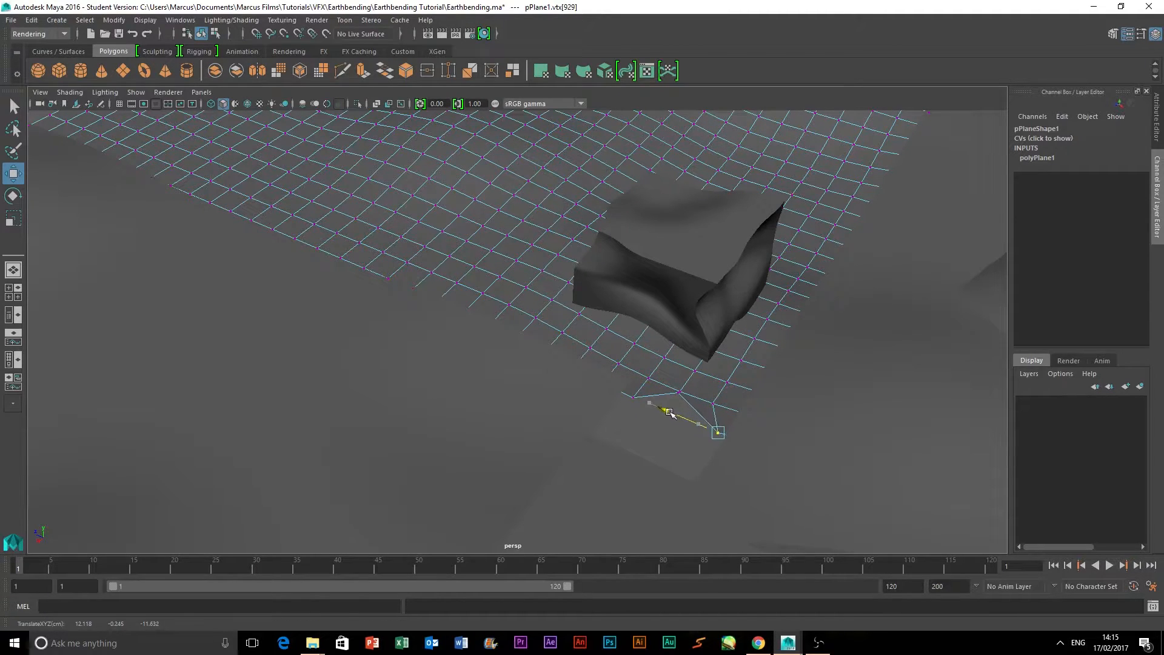
Move individual corner vertices of the plane rotated 180 degrees to make its side of the hole irregular, undoing one unwanted change.
click(756, 447)
right_drag(758, 305, 719, 309)
click(709, 456)
drag(671, 441, 695, 451)
click(694, 484)
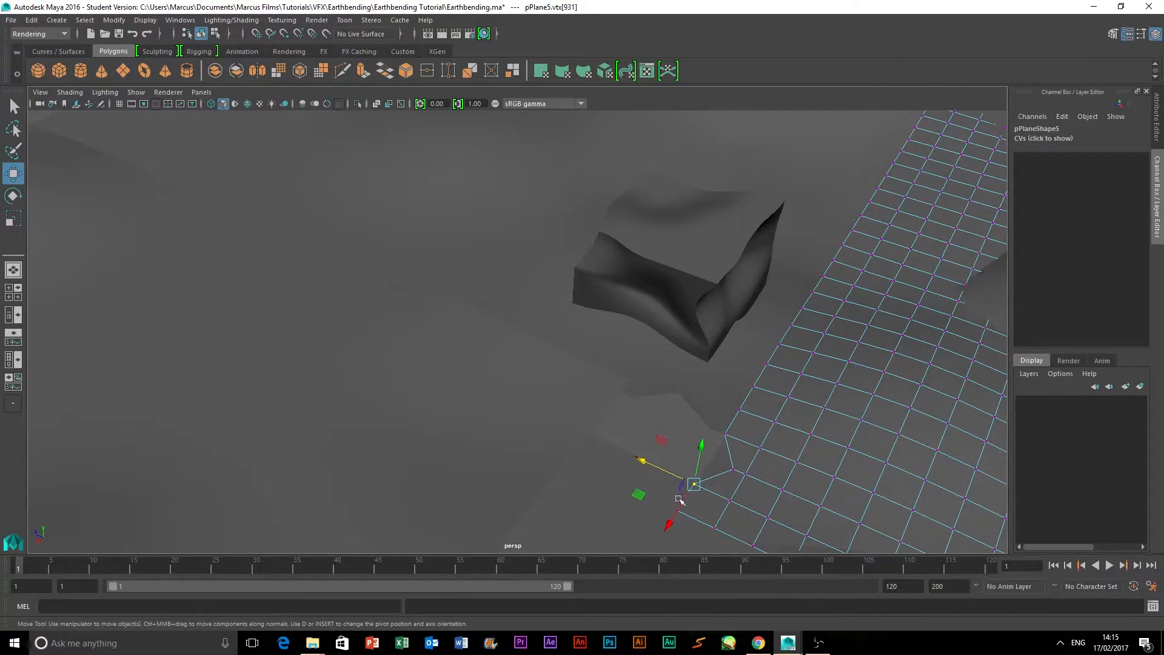
drag(639, 494, 622, 469)
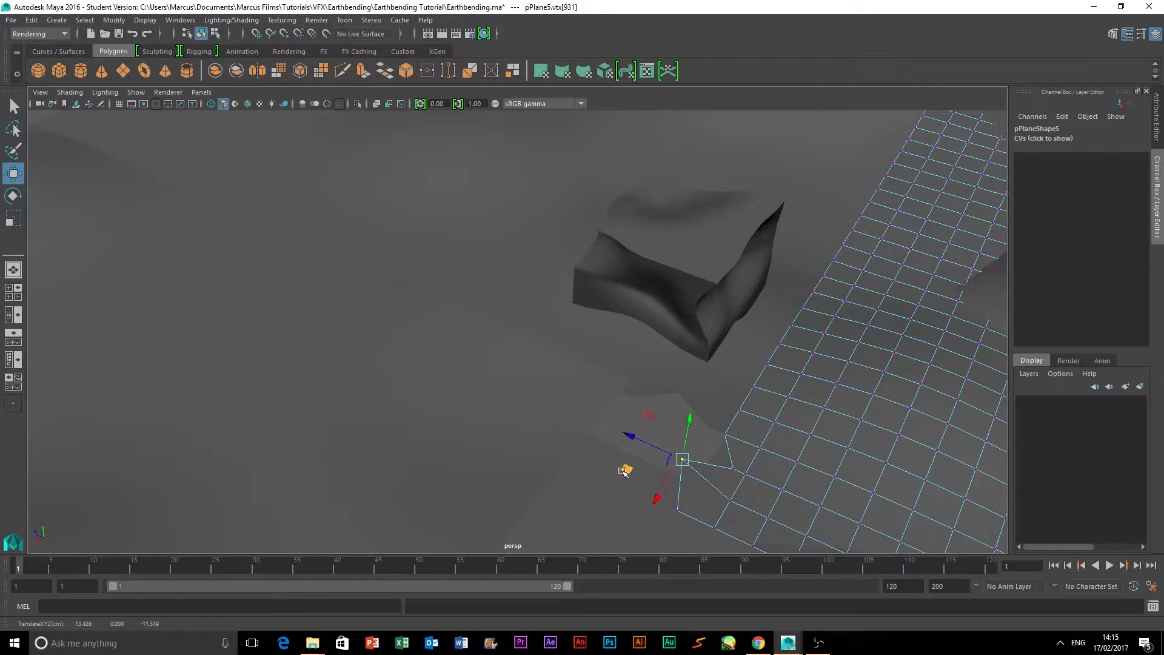
click(605, 475)
right_drag(610, 475, 707, 400)
key(ctrl+z)
drag(608, 452, 622, 476)
click(664, 449)
drag(670, 417, 753, 441)
click(693, 448)
Switch pPlane2 to vertex editing and move the vertices at its corner by the hole to roughen that edge.
click(663, 358)
right_drag(663, 358, 598, 301)
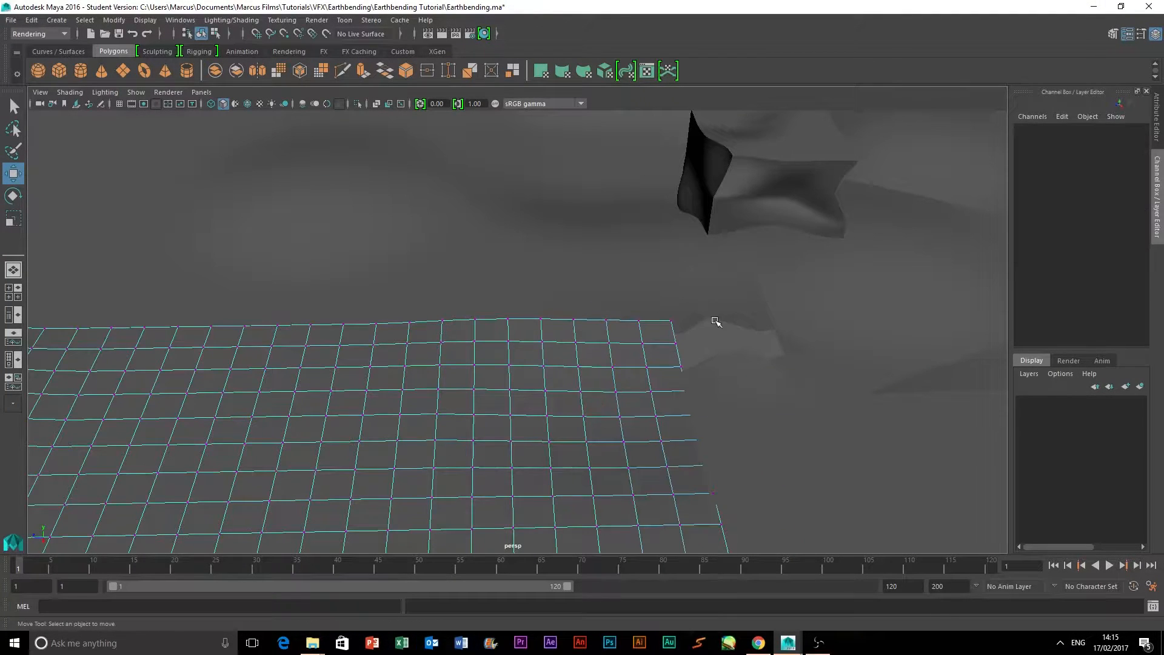
drag(691, 368, 667, 314)
click(761, 348)
click(654, 368)
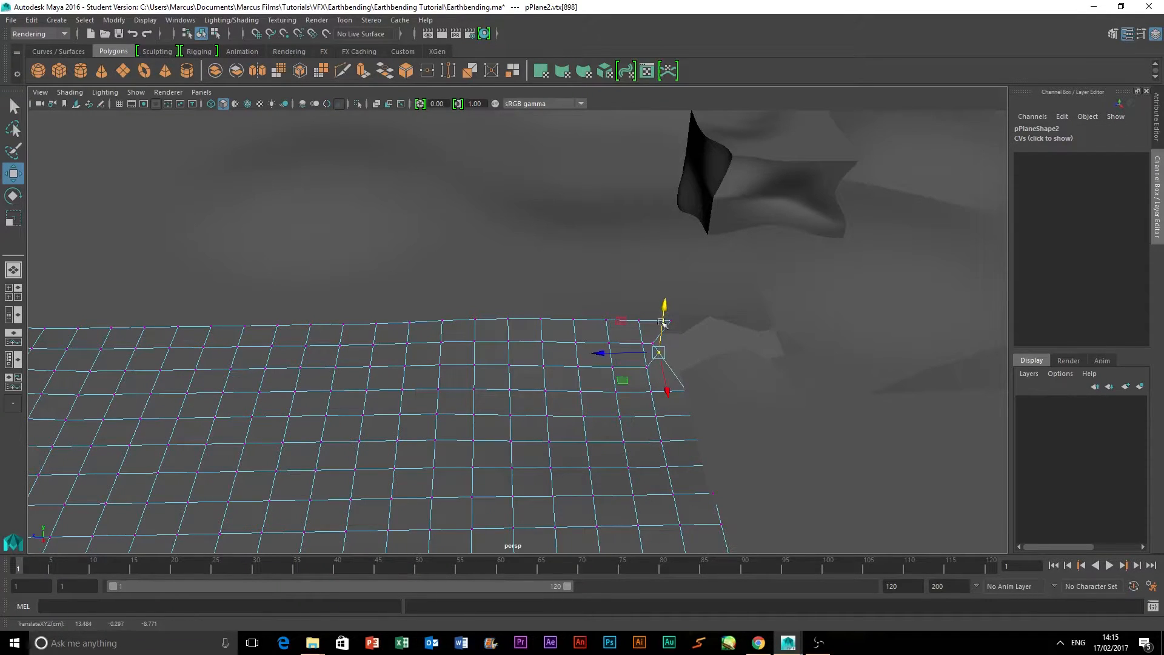
click(604, 363)
click(718, 346)
alt+drag(717, 345, 667, 325)
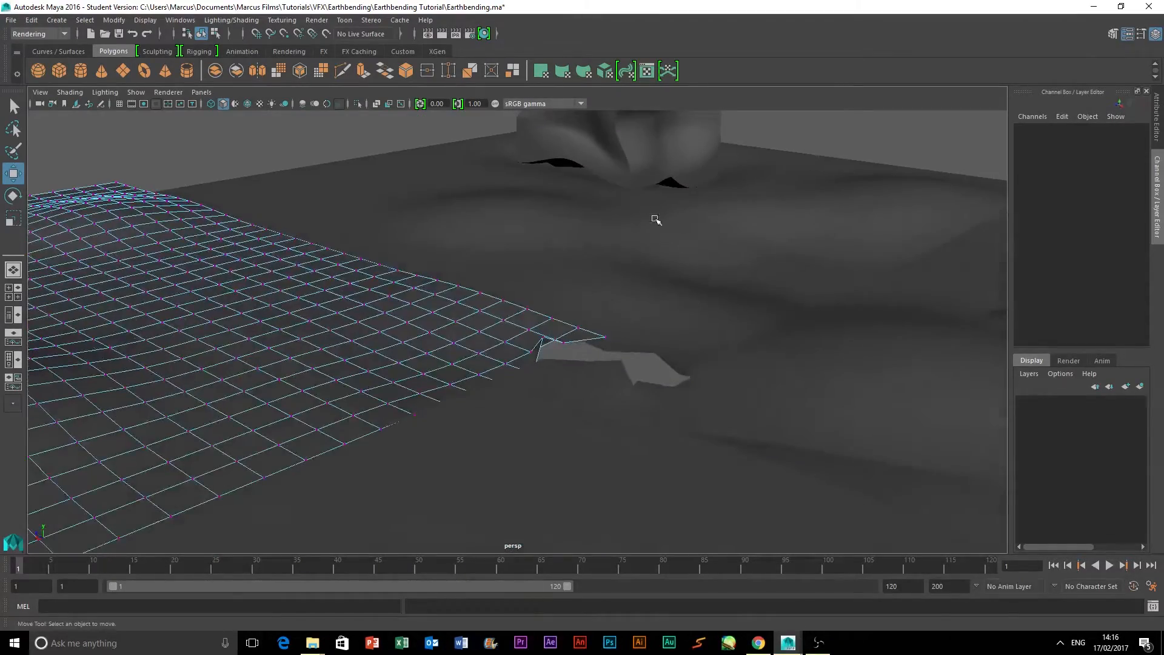
alt+drag(403, 333, 596, 375)
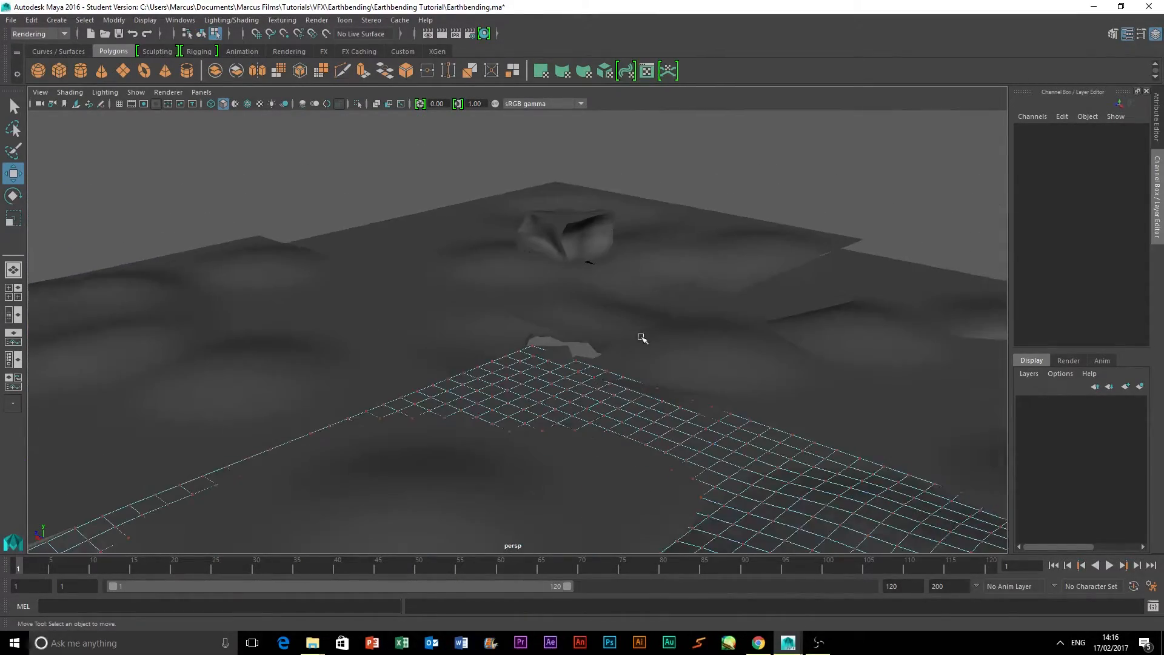
Lower the rock back into the hole at about 0.46 in Y.
scroll(640, 337, down, 5)
scroll(844, 198, up, 3)
click(581, 273)
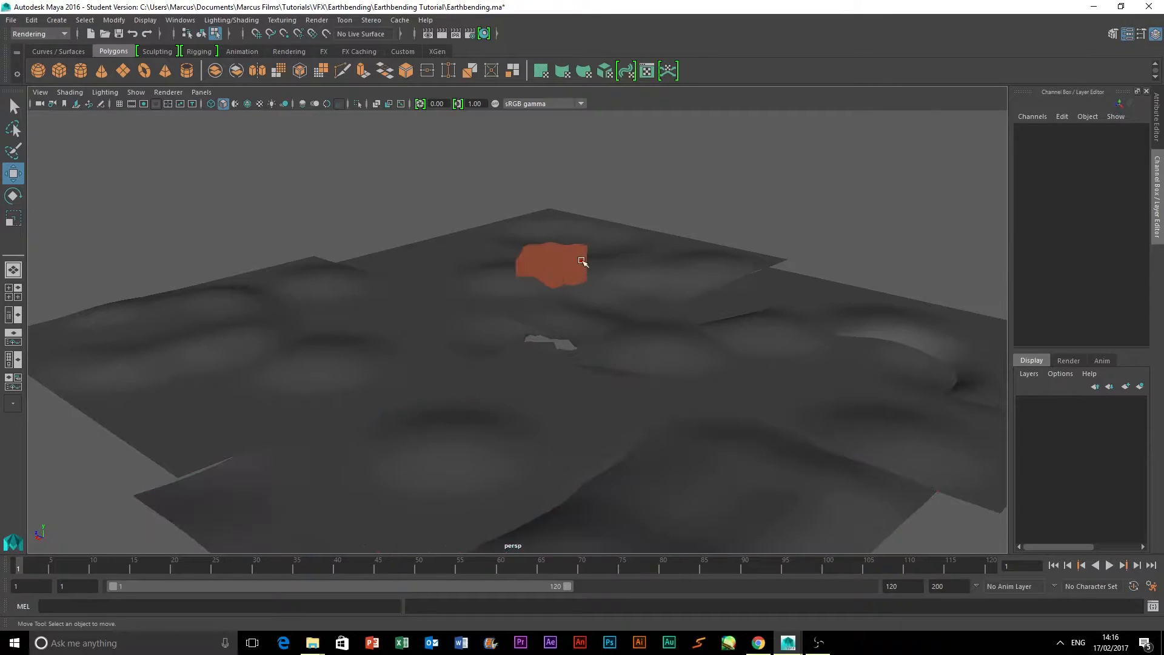
right_drag(569, 265, 631, 246)
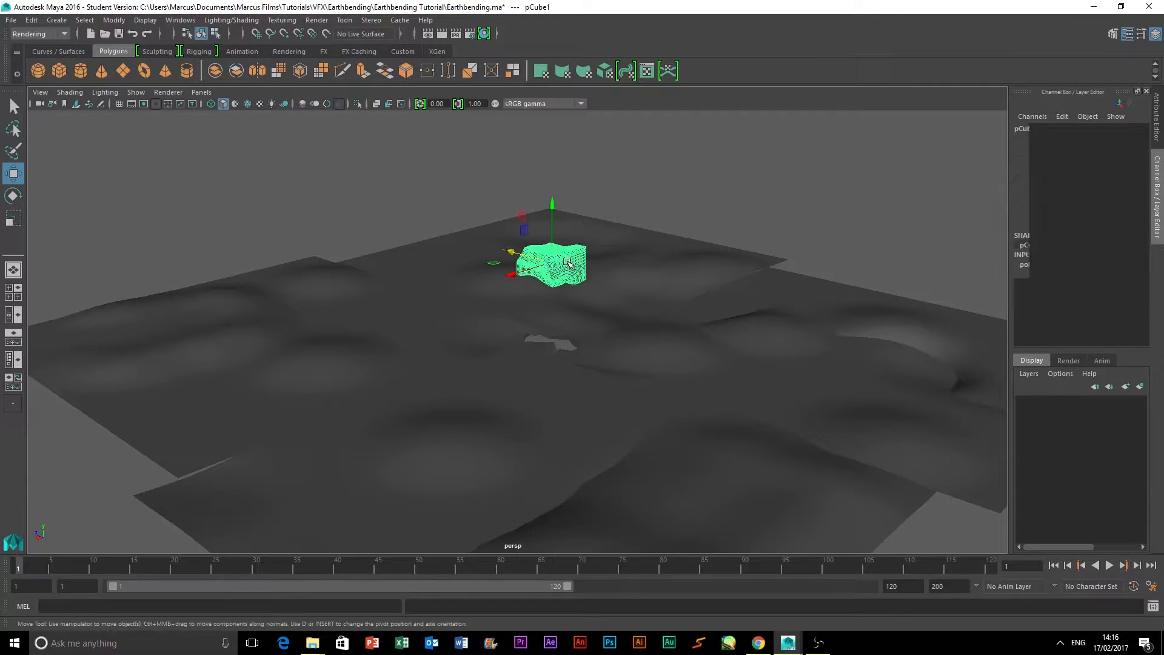
drag(551, 213, 553, 288)
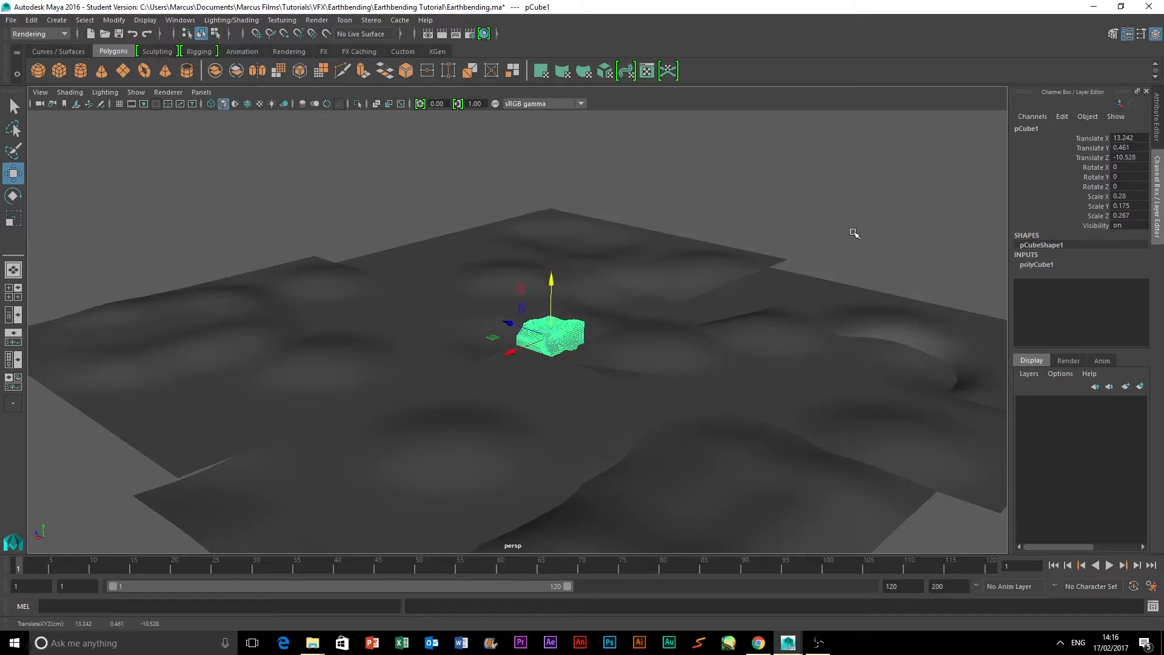
click(854, 229)
Duplicate the rock, move the copy to about 25.2 in X, and rotate it about 27.5, -13.5 and 2.6 degrees in X, Y and Z.
click(546, 357)
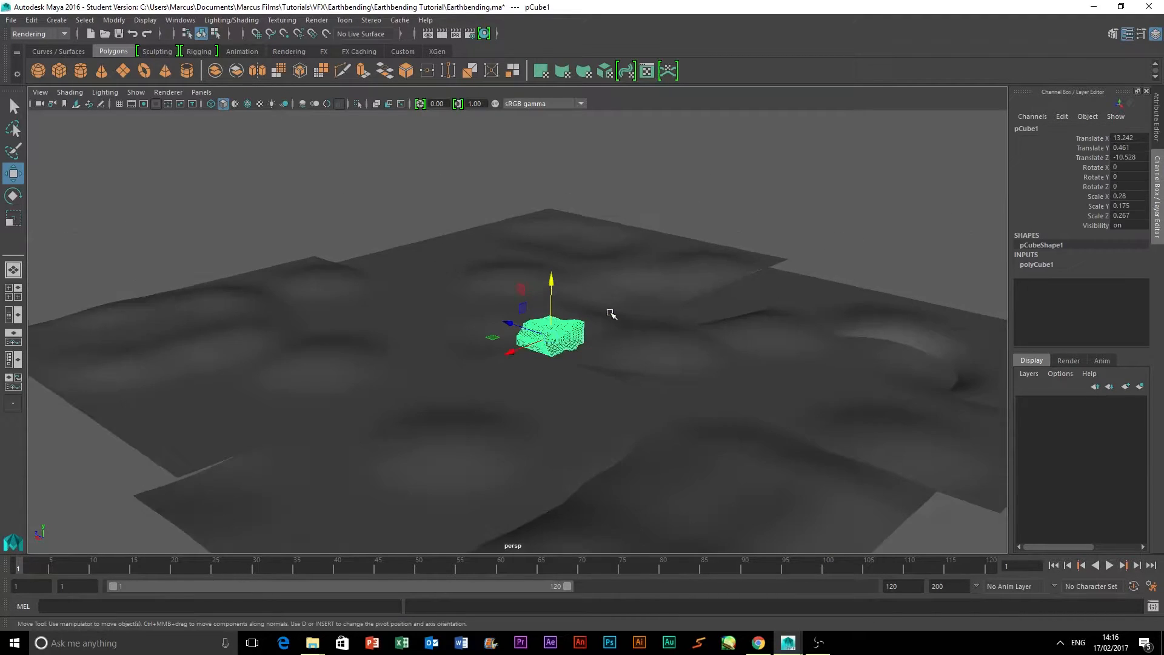
key(ctrl+d)
drag(511, 352, 363, 465)
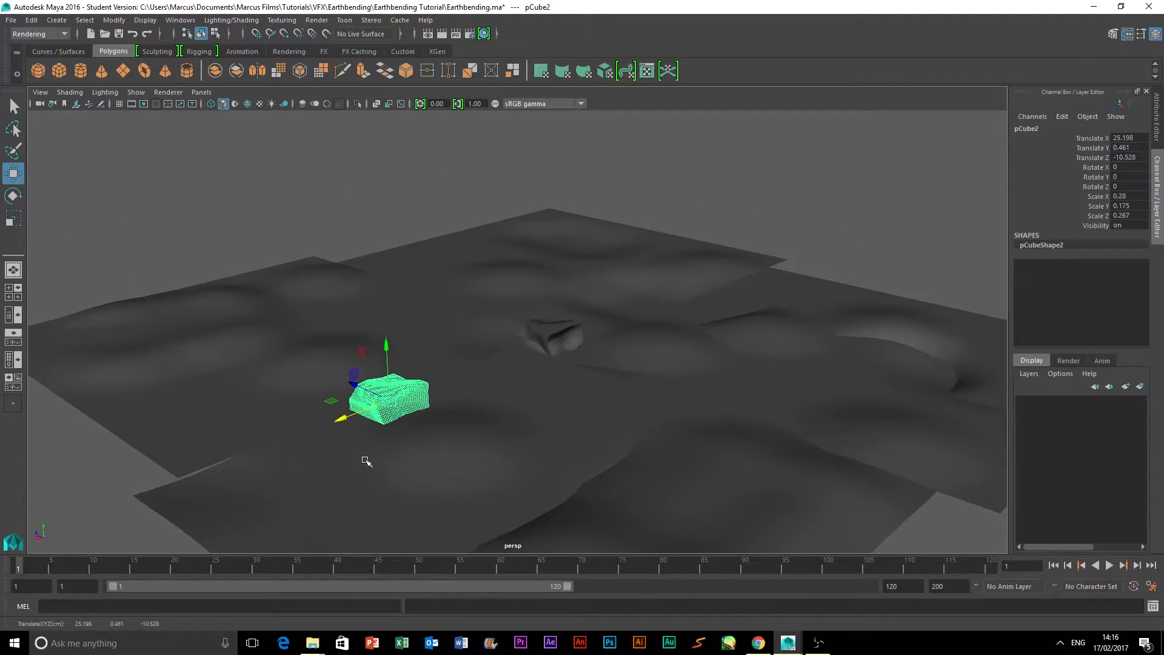
drag(363, 387, 366, 396)
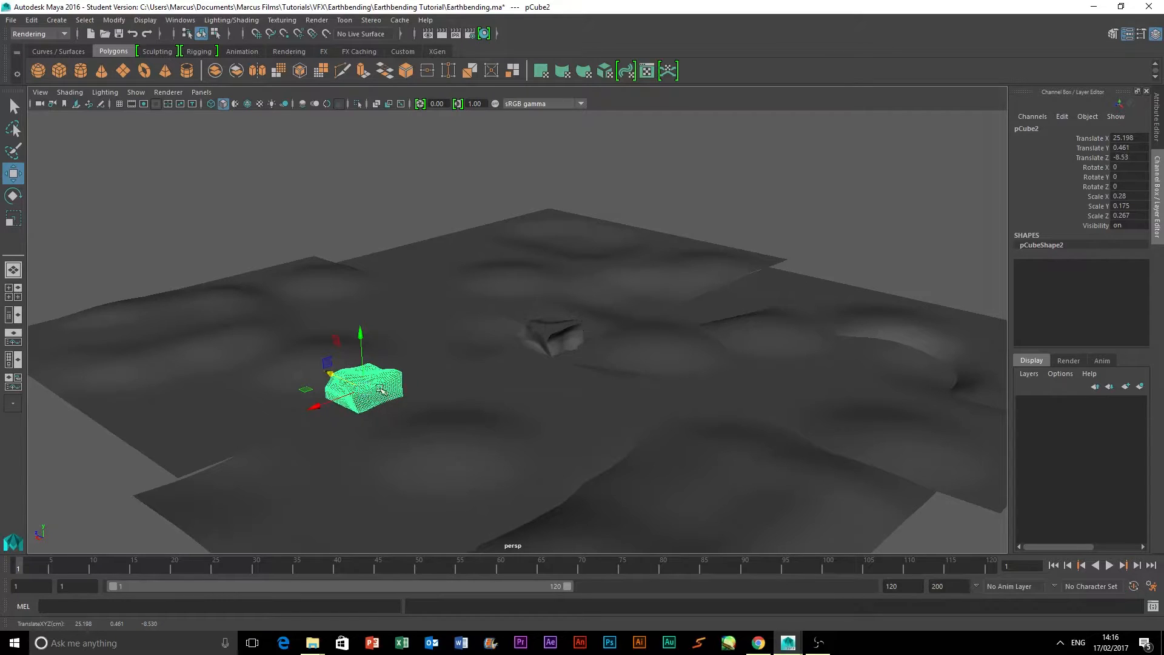
key(e)
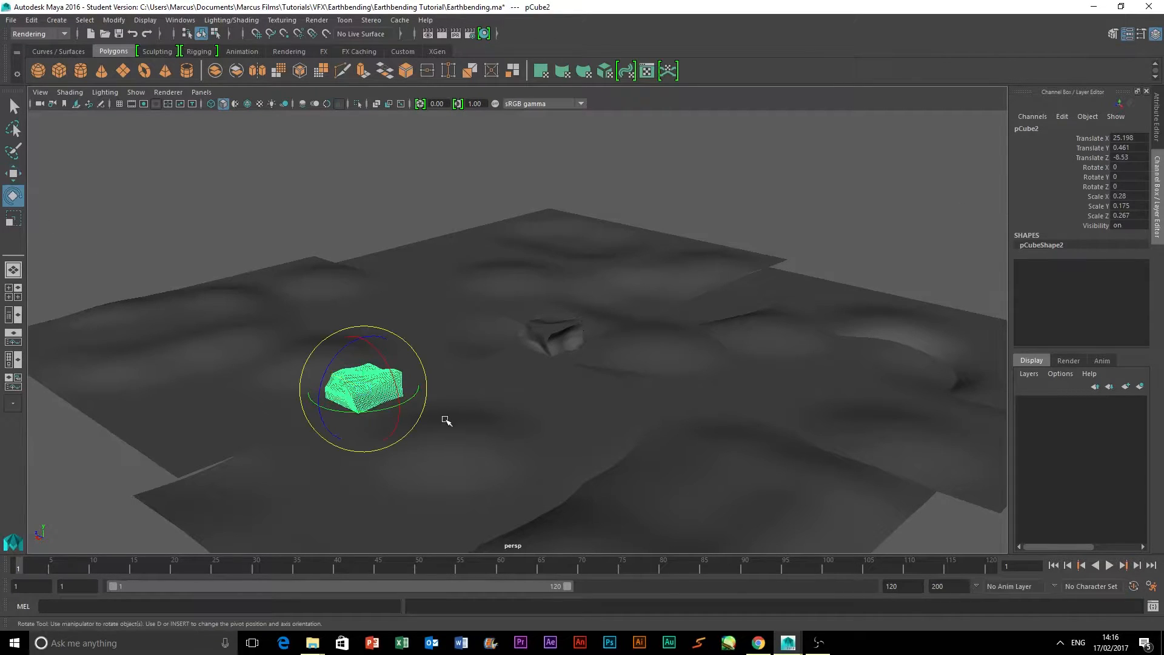
drag(376, 388, 364, 365)
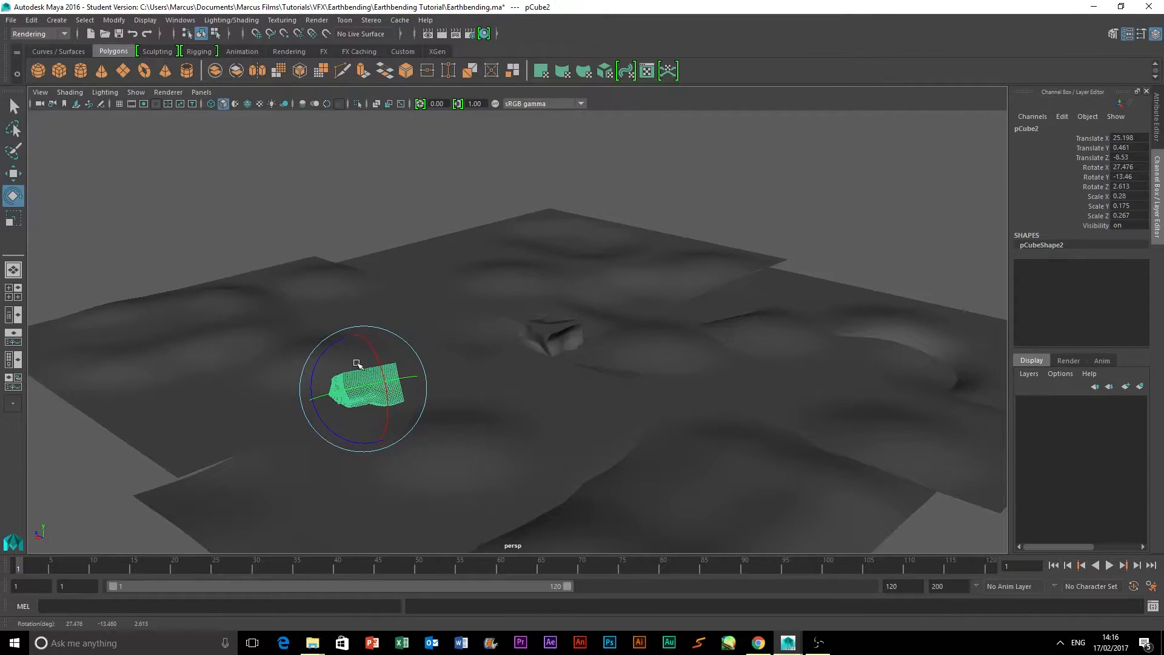
click(387, 250)
Duplicate the rotated rock and place the copy at a different spot on the ground, away from the other two rocks.
alt+drag(455, 467, 593, 453)
click(671, 393)
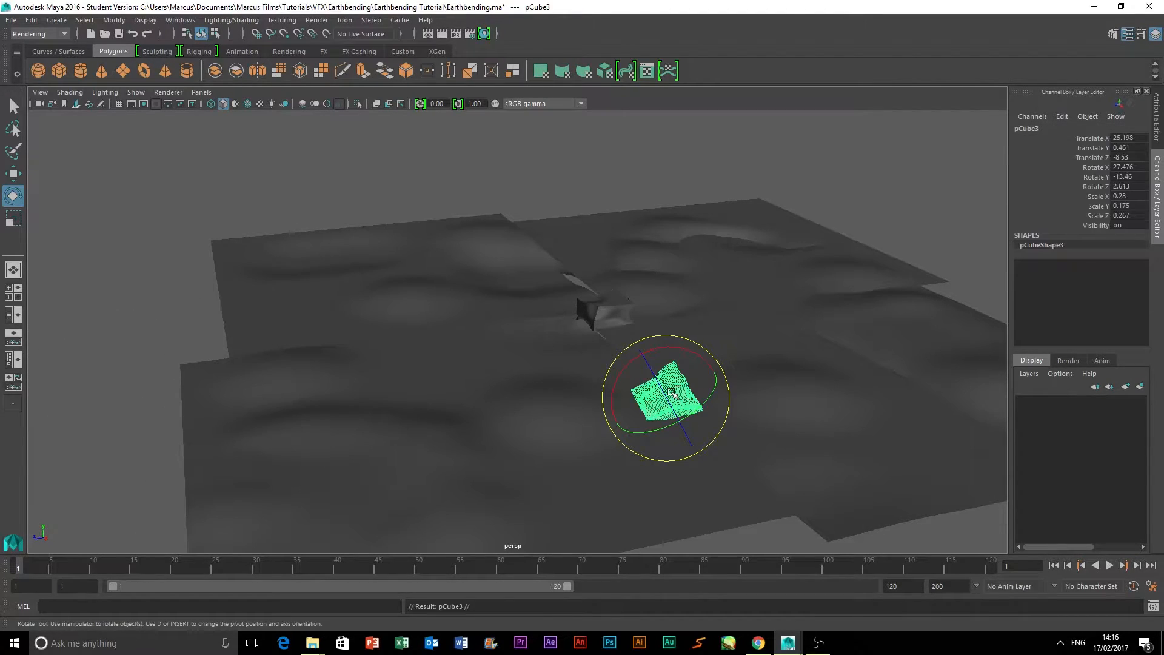
key(w)
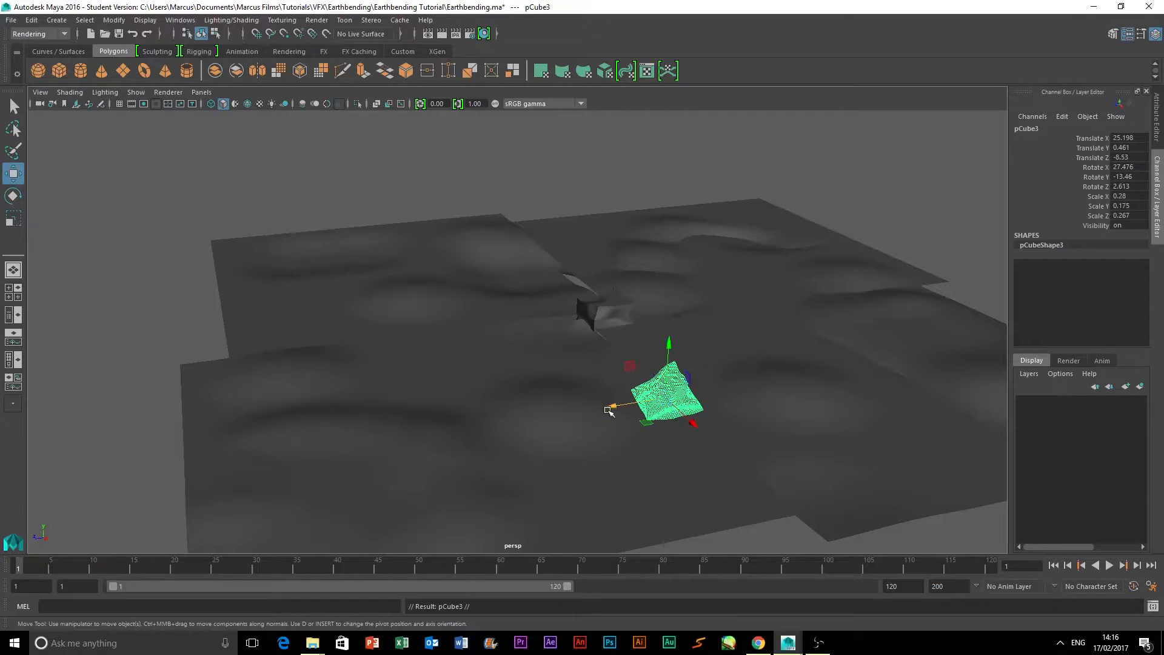
drag(609, 411, 365, 438)
drag(448, 465, 446, 320)
key(e)
click(534, 184)
alt+drag(535, 185, 502, 284)
alt+middle_drag(507, 374, 560, 380)
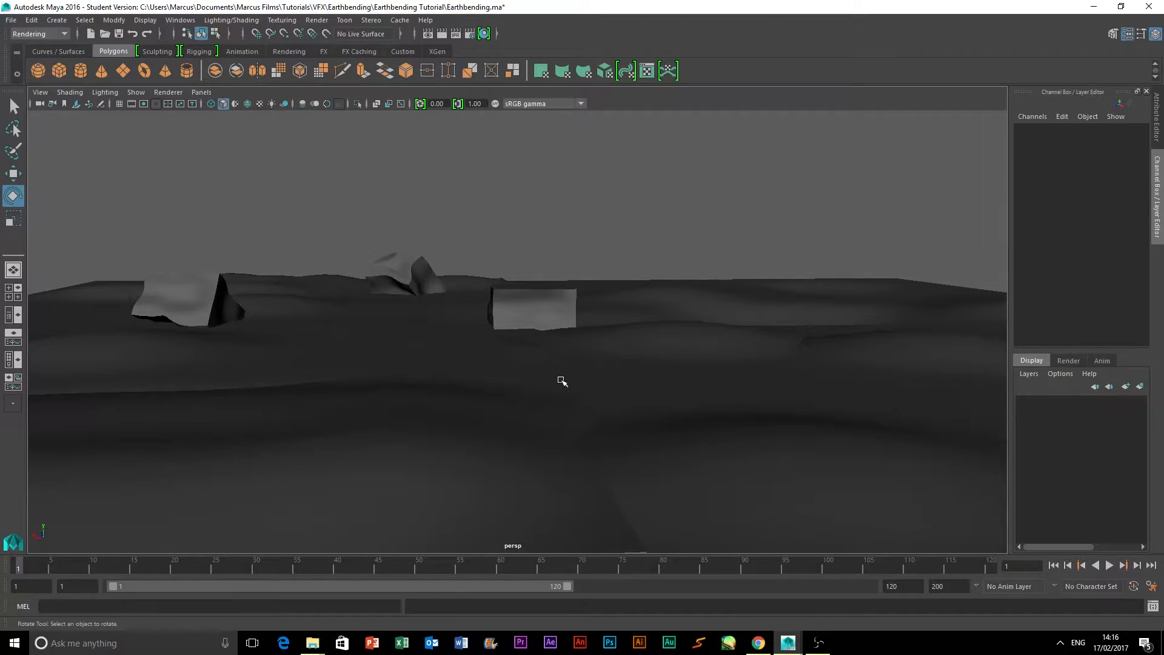
Move the rock copy pCube2 to a different spot on the ground, farther from the other rocks.
click(194, 291)
click(13, 174)
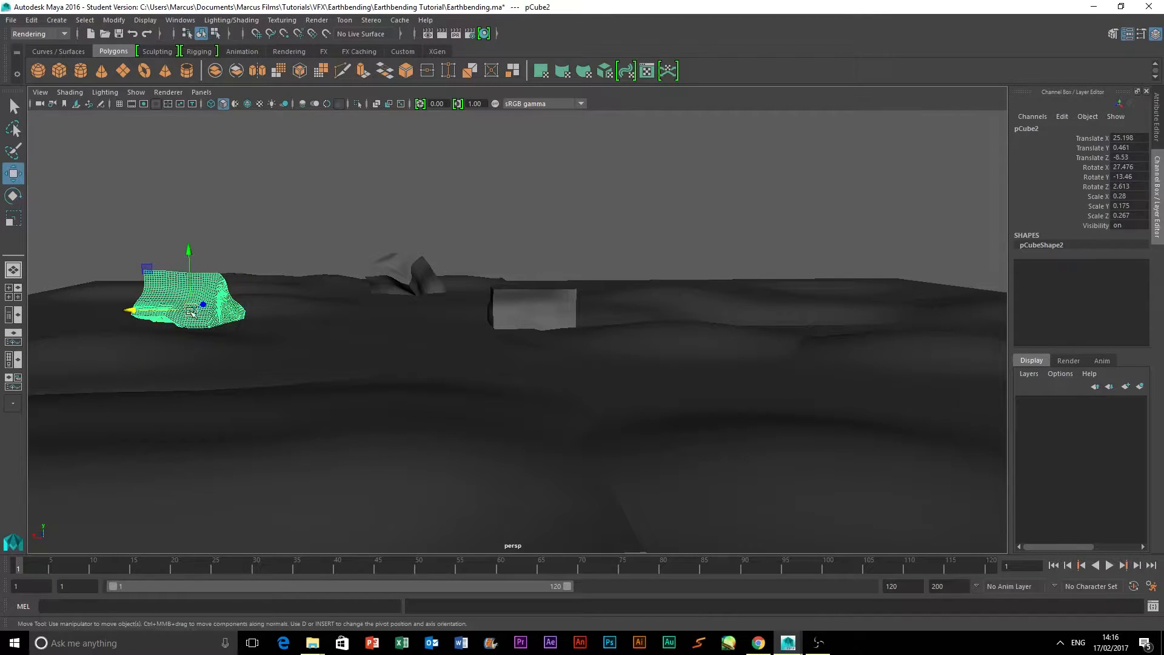
drag(204, 309, 238, 363)
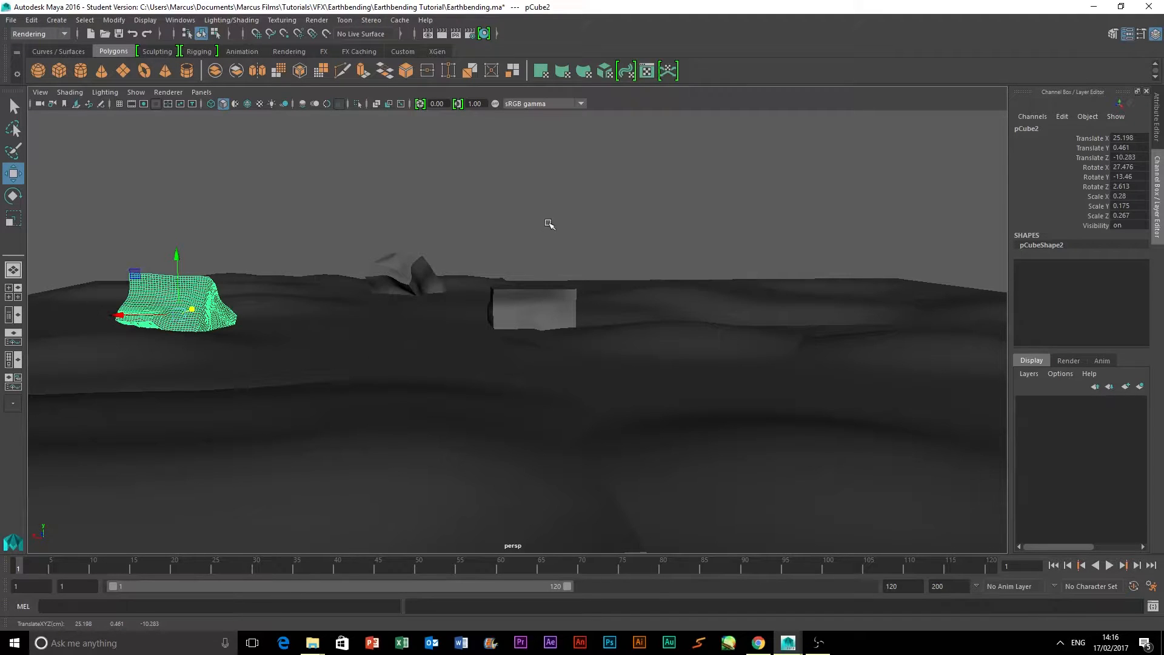
alt+drag(548, 225, 548, 245)
drag(194, 352, 182, 363)
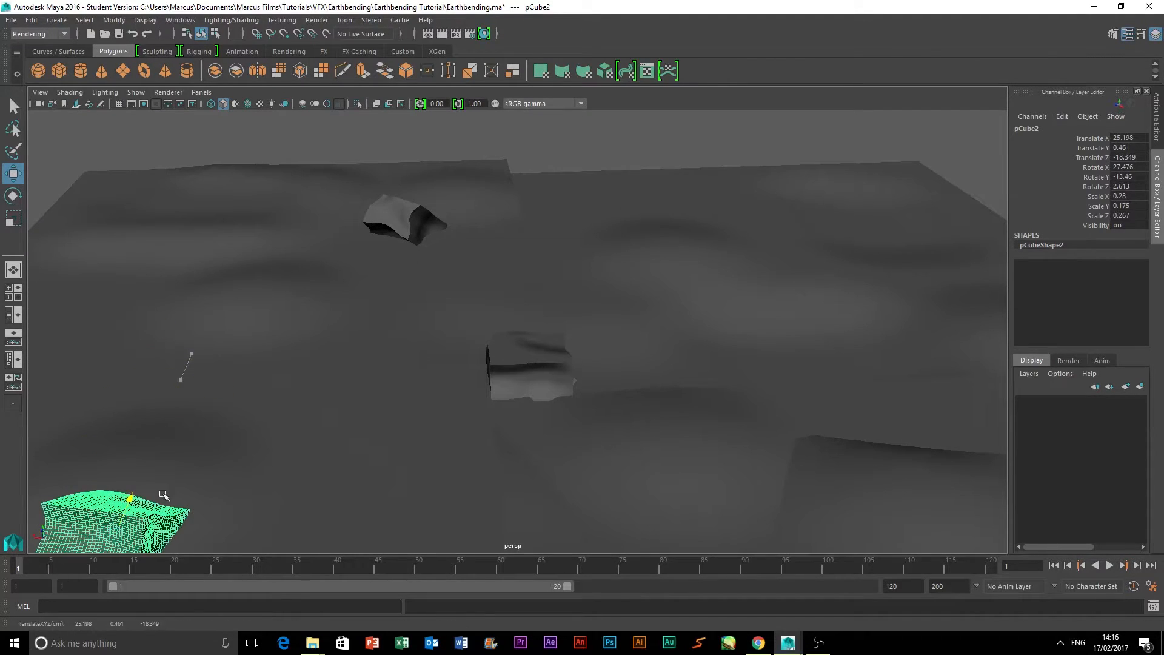
alt+drag(346, 434, 311, 430)
drag(100, 416, 301, 424)
click(530, 360)
Move the rock copy pCube3 across to the opposite side of the main rock, at about 0.87 in X.
alt+drag(529, 360, 443, 290)
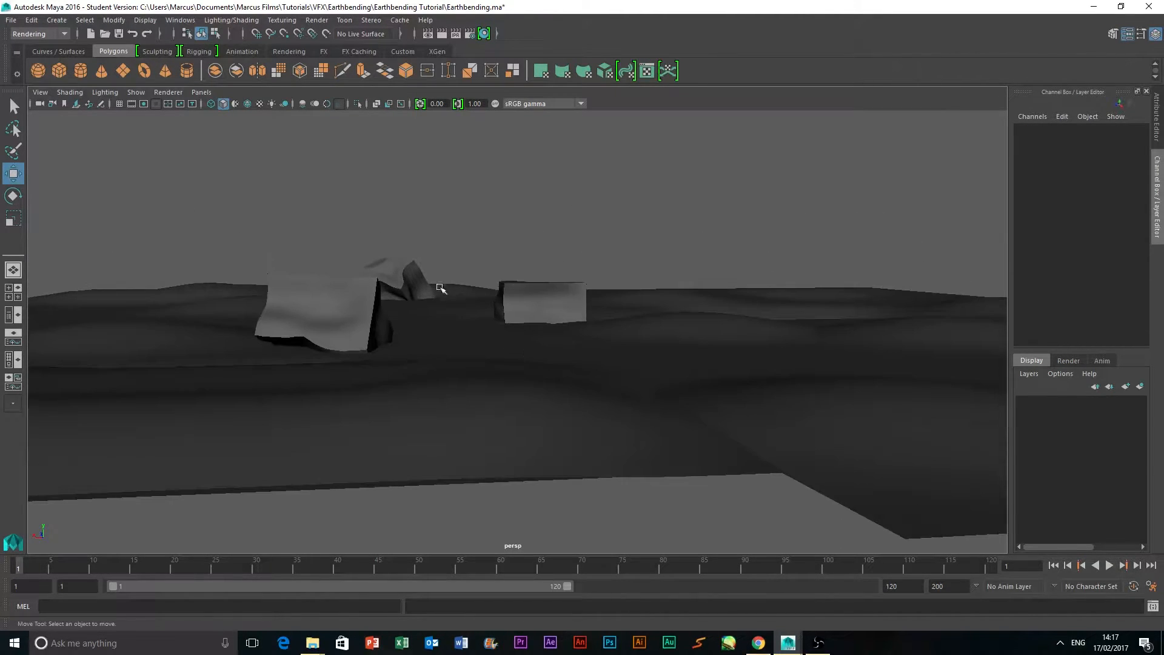
click(421, 282)
drag(339, 290, 676, 290)
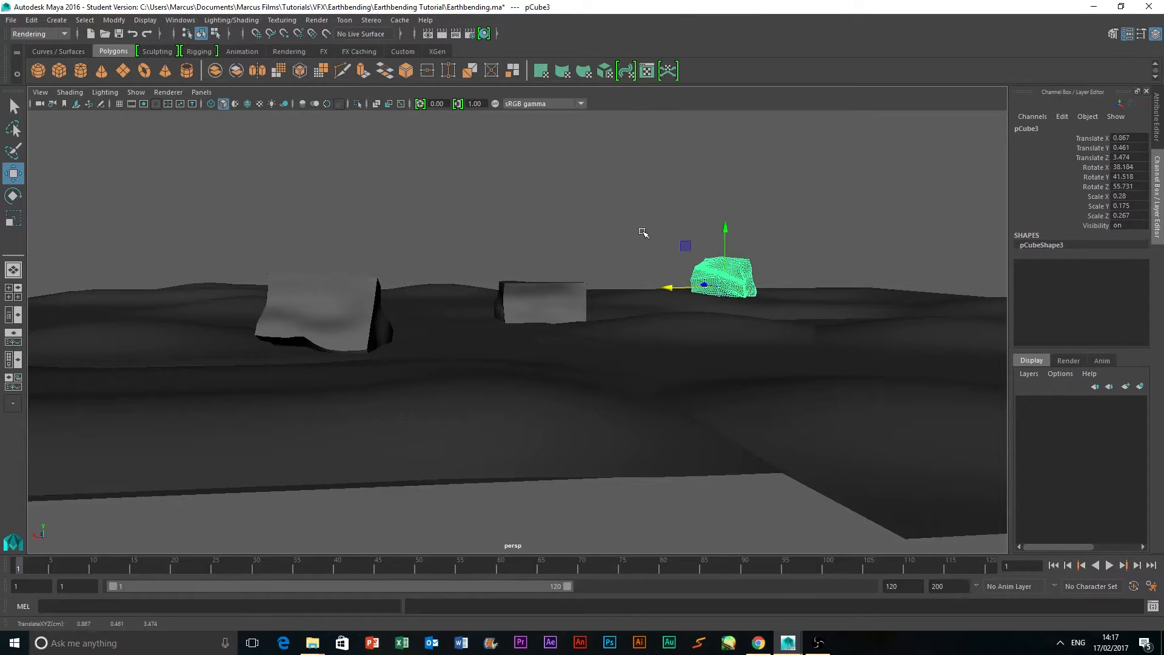
click(442, 332)
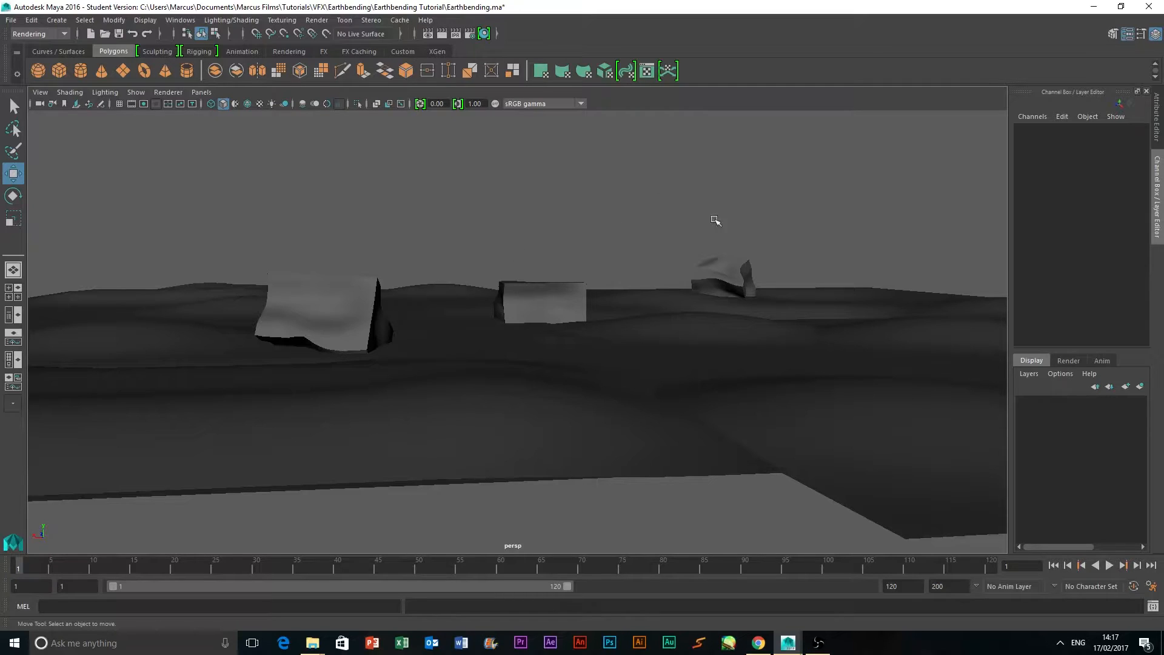
Duplicate pCube2, move the copy to about 2.14 in X and -21.16 in Z, and rotate it to a different angle.
alt+drag(711, 244, 747, 380)
click(504, 406)
drag(717, 339, 723, 352)
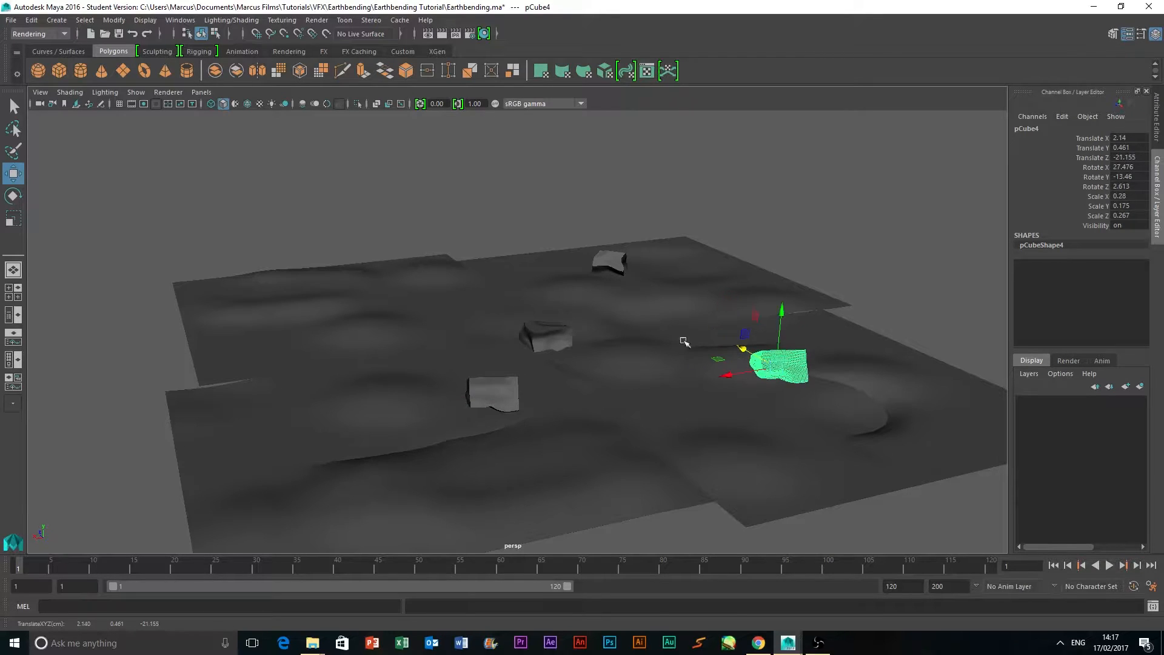
click(13, 195)
drag(808, 403, 753, 345)
click(922, 215)
Duplicate the newest rock, move the copy across the ground to near pCube3, and rotate it to vary its orientation.
alt+drag(922, 215, 821, 268)
click(752, 336)
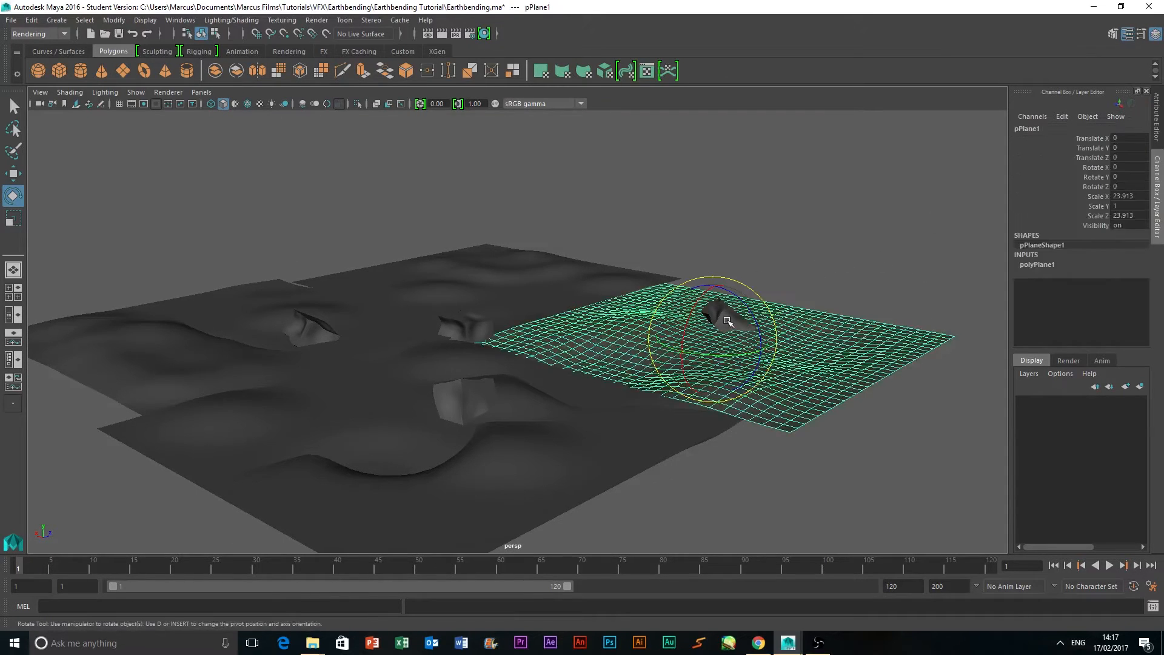
click(446, 407)
key(ctrl+d)
key(w)
drag(509, 397, 626, 346)
click(14, 195)
drag(685, 375, 657, 270)
click(855, 281)
Open Hypershade and create a Lambert material named ground.
alt+drag(855, 281, 922, 267)
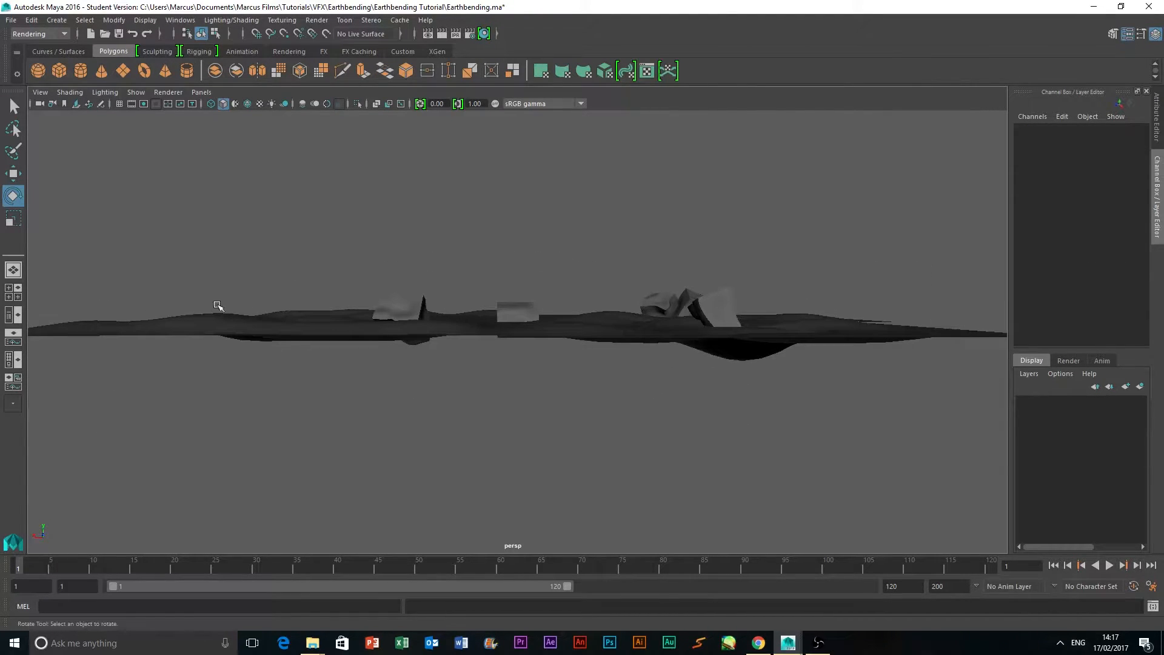
alt+drag(554, 235, 556, 239)
alt+right_drag(556, 239, 558, 341)
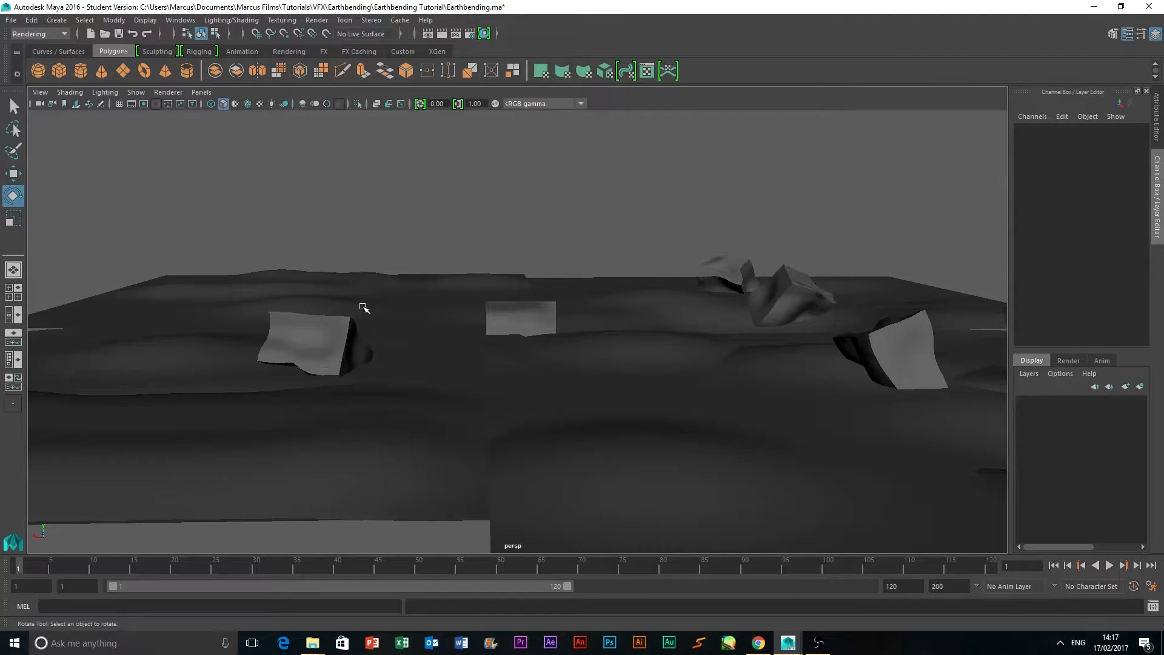
alt+right_drag(445, 327, 487, 292)
drag(582, 482, 702, 540)
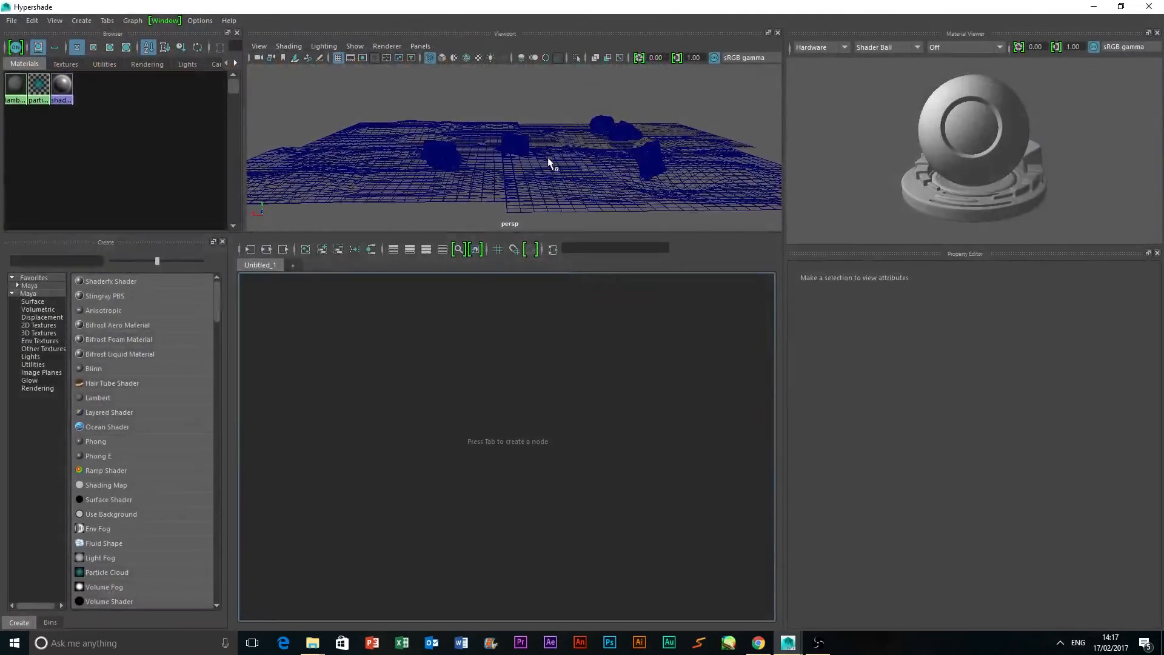
scroll(547, 164, down, 3)
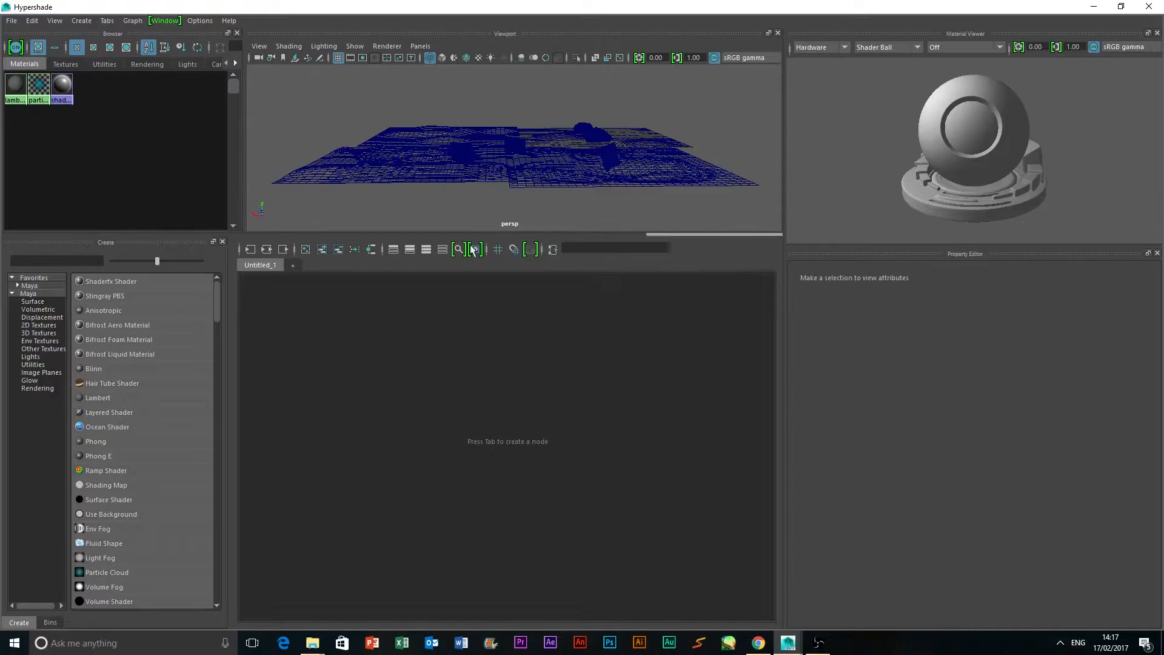
click(114, 395)
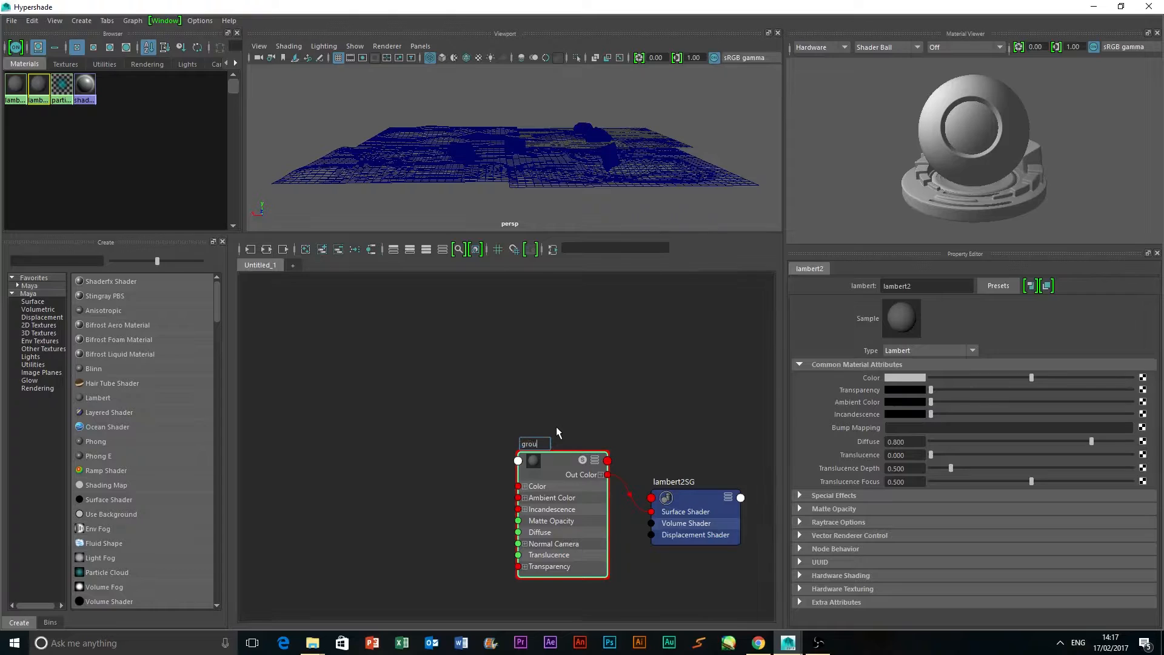
Connect a File texture to the ground material's color and load ground.jpg as its image.
click(1142, 378)
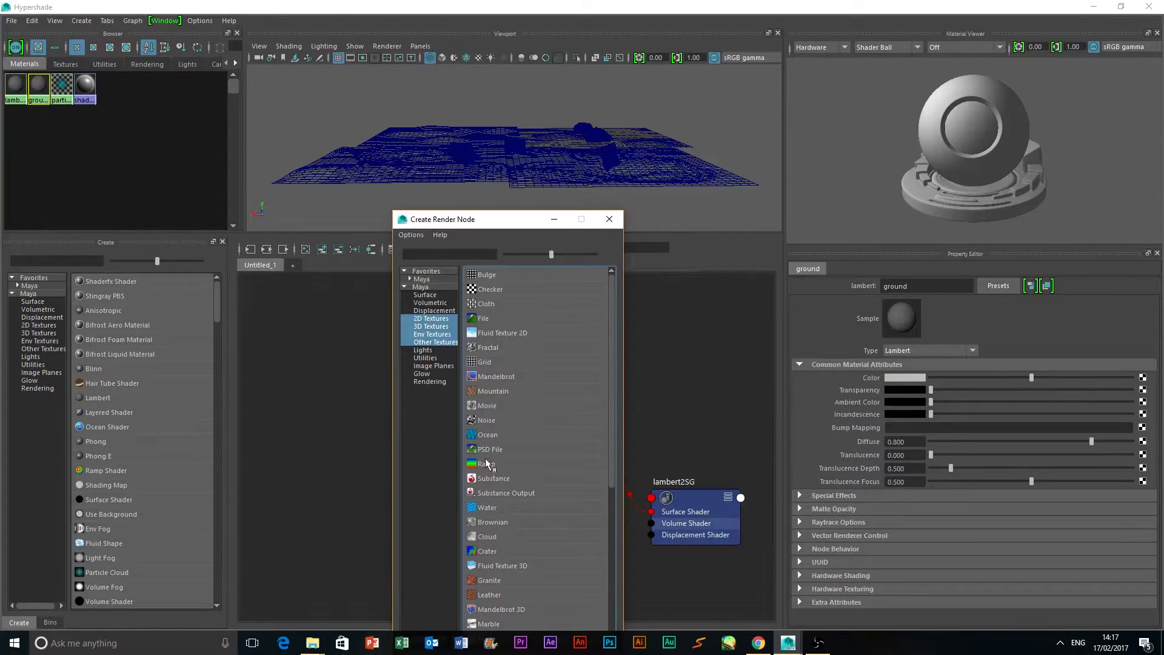
click(490, 321)
click(1139, 408)
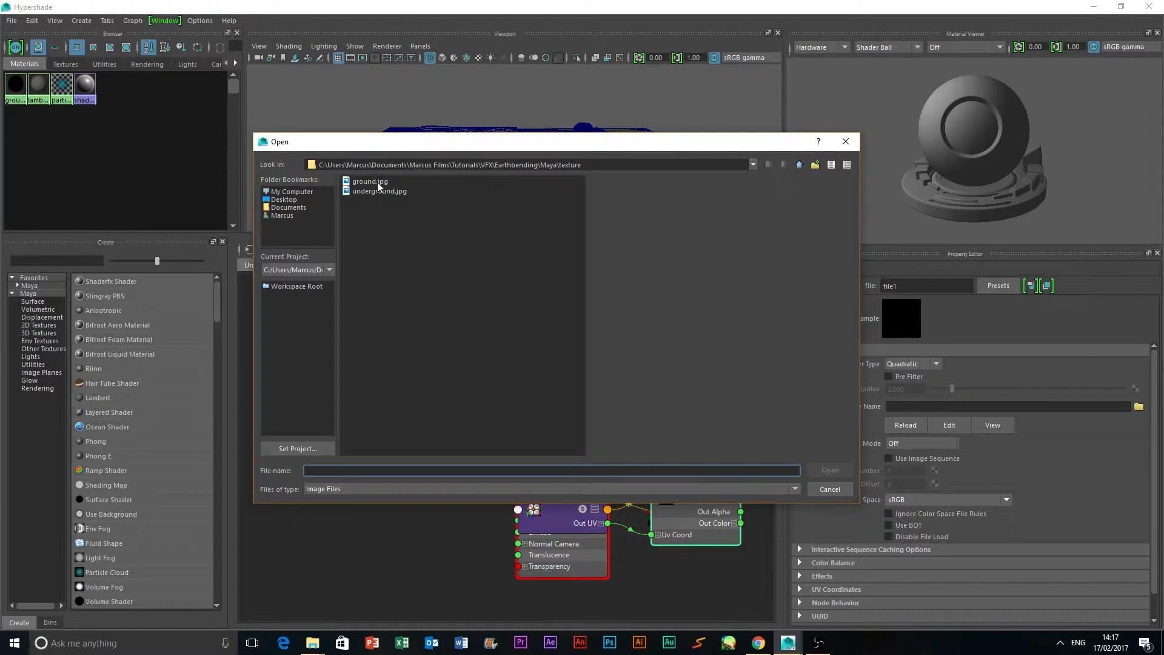
double_click(377, 182)
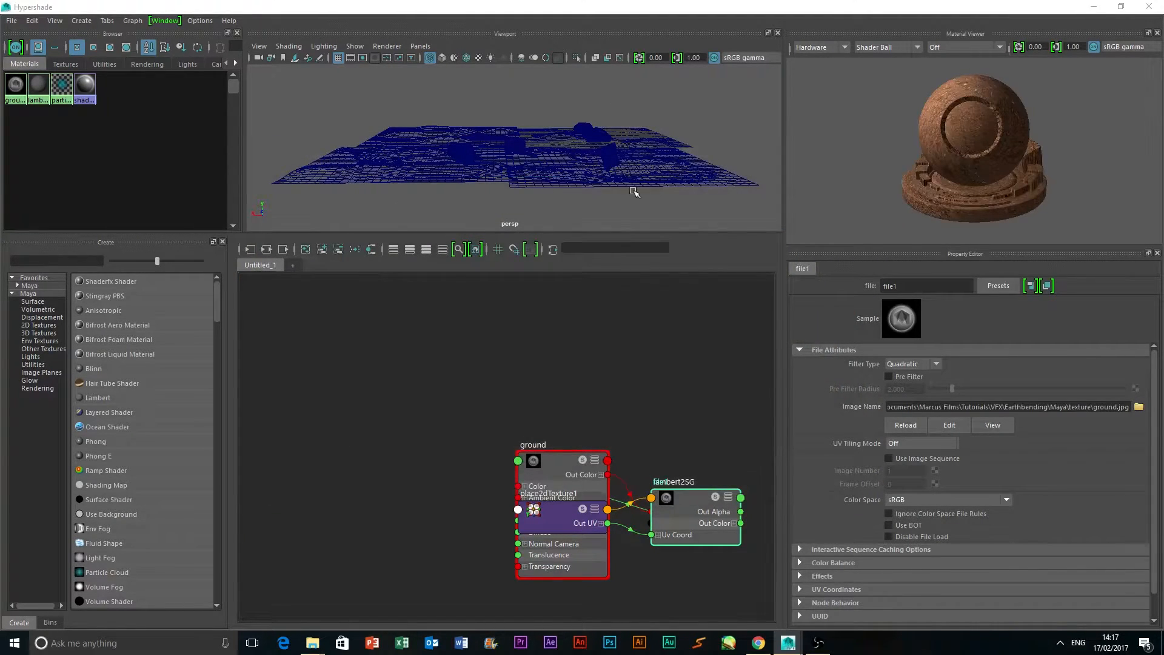
Select all the ground planes and rocks, assign the ground material to them, and close Hypershade.
scroll(634, 192, up, 3)
click(639, 166)
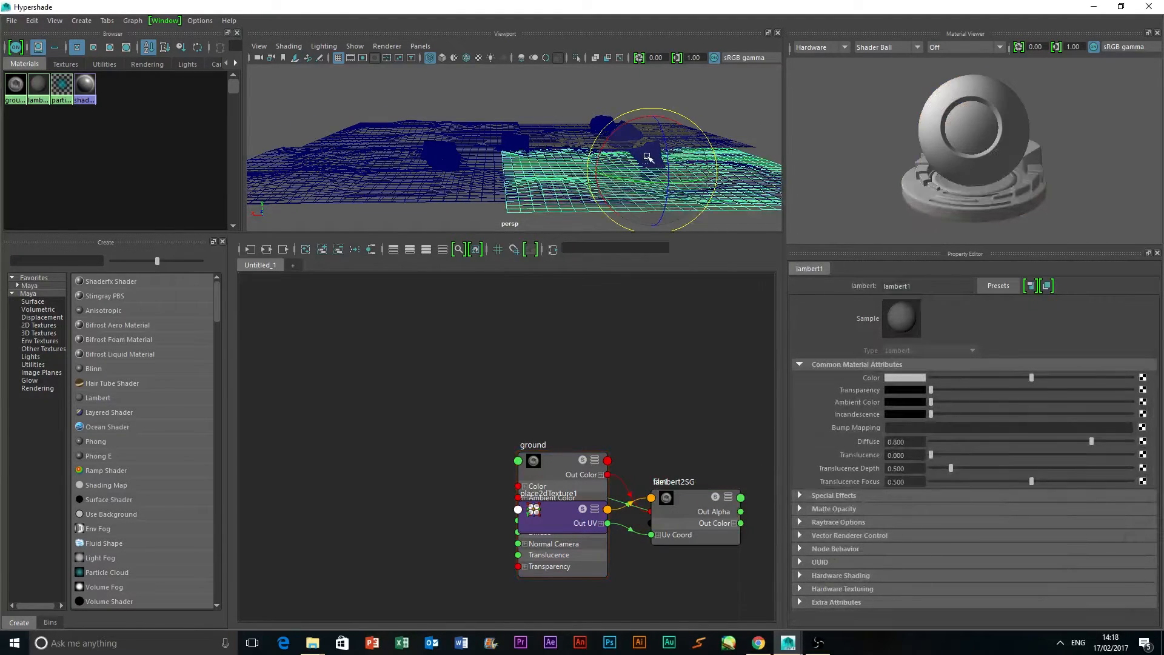
click(721, 95)
alt+drag(721, 96, 696, 151)
click(572, 188)
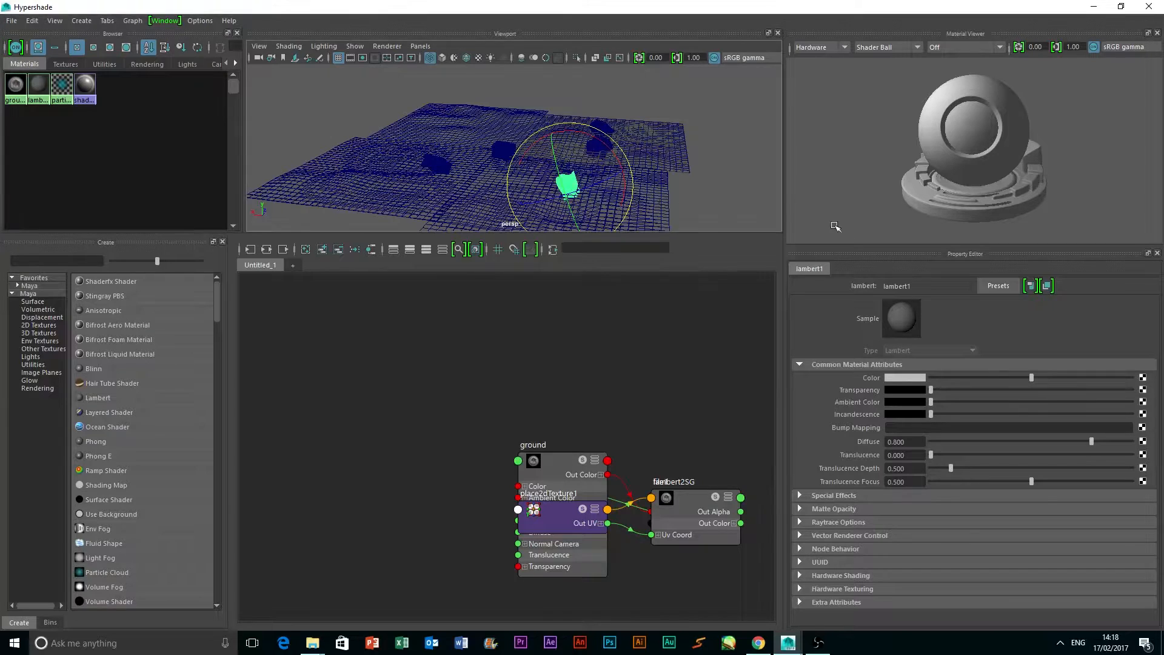
scroll(704, 172, down, 5)
scroll(340, 138, up, 5)
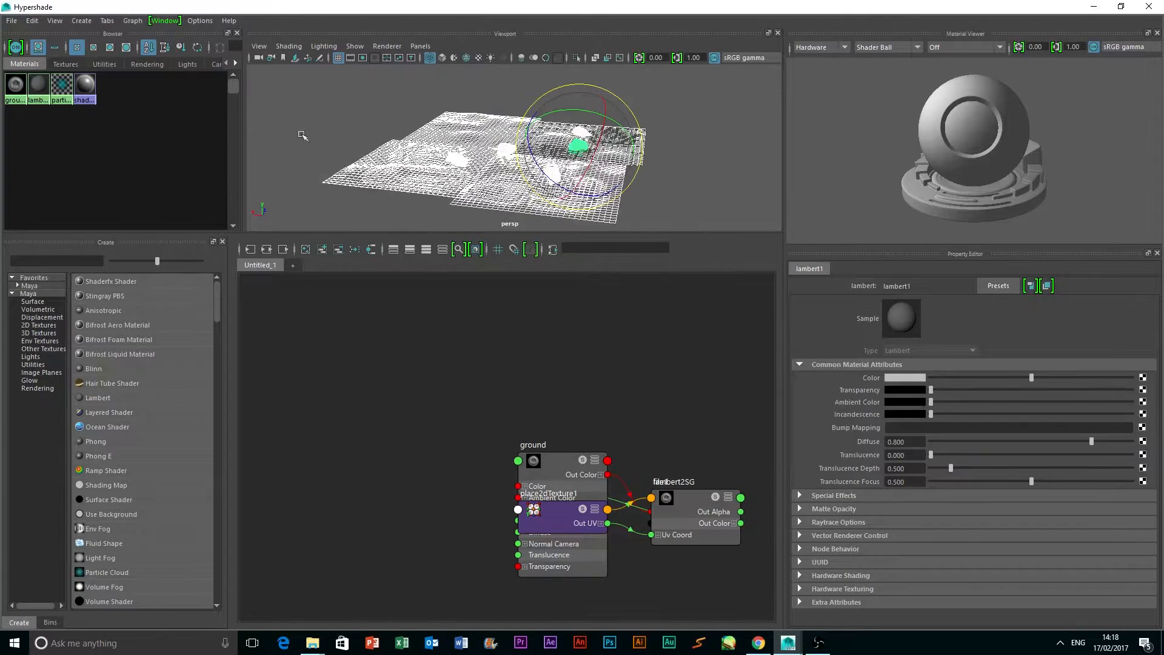
right_drag(15, 88, 108, 59)
click(1148, 6)
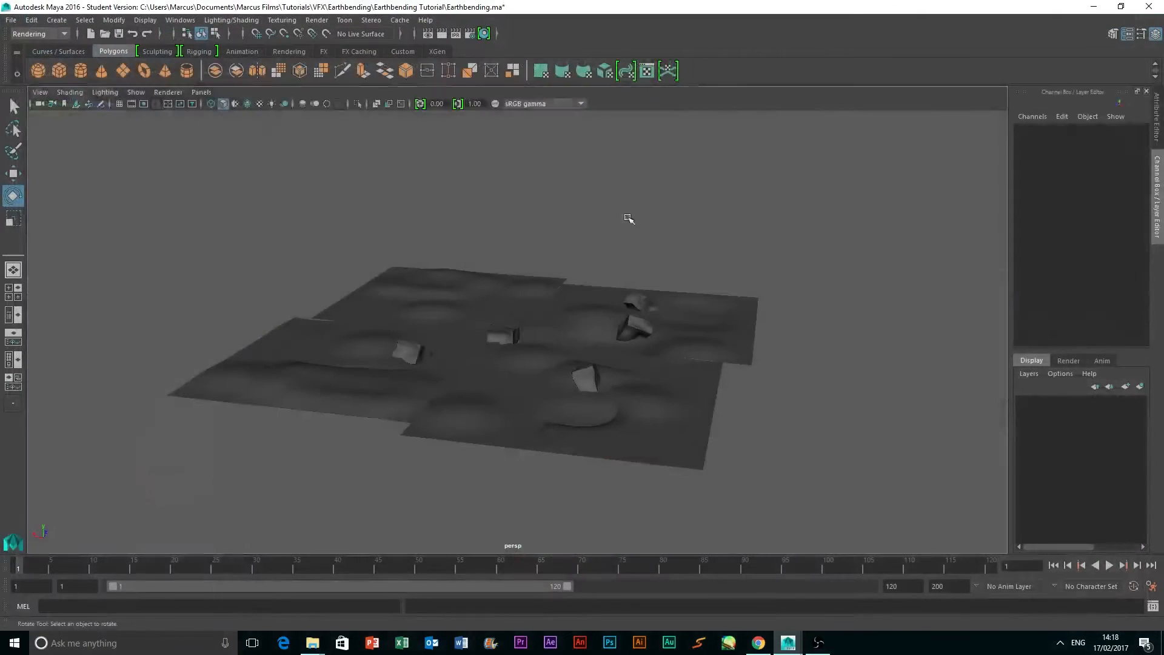
Turn on textured display in the viewport and enable its sRGB gamma view transform.
click(259, 103)
scroll(807, 266, up, 2)
scroll(806, 267, up, 3)
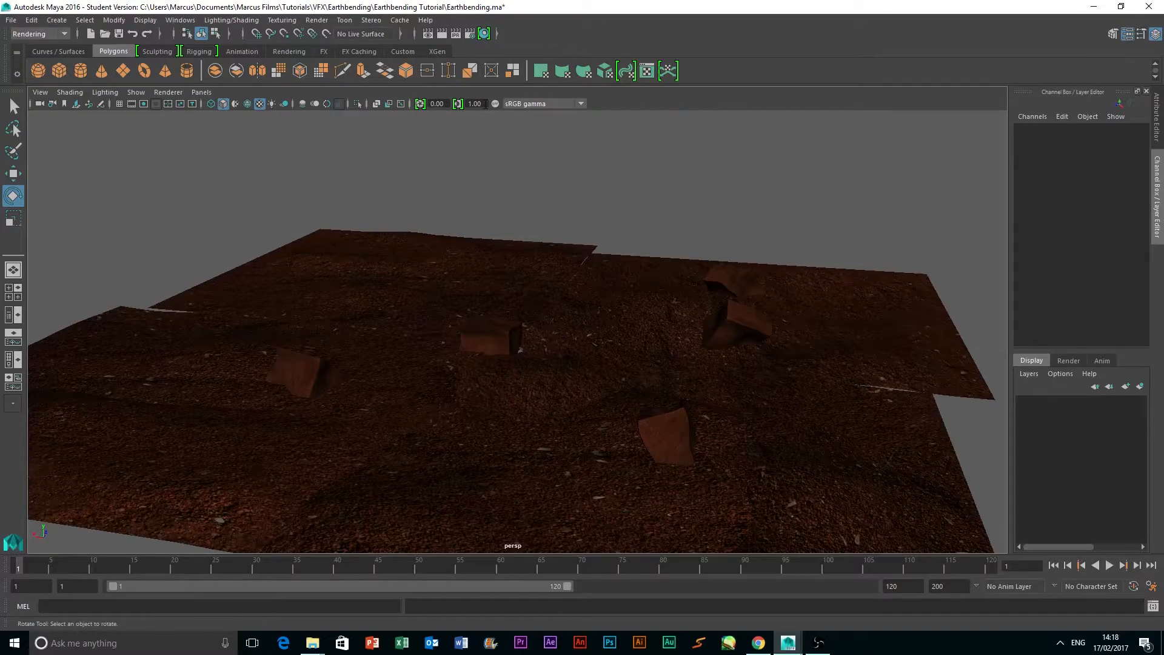
click(495, 104)
alt+drag(696, 208, 565, 195)
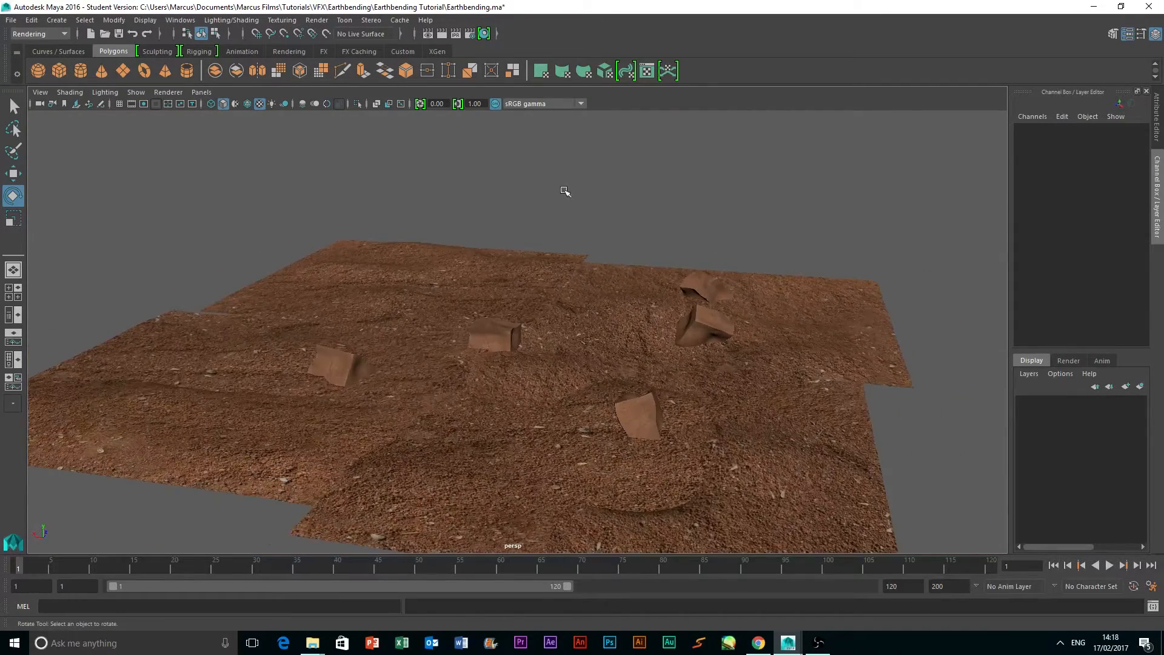
click(495, 103)
click(495, 104)
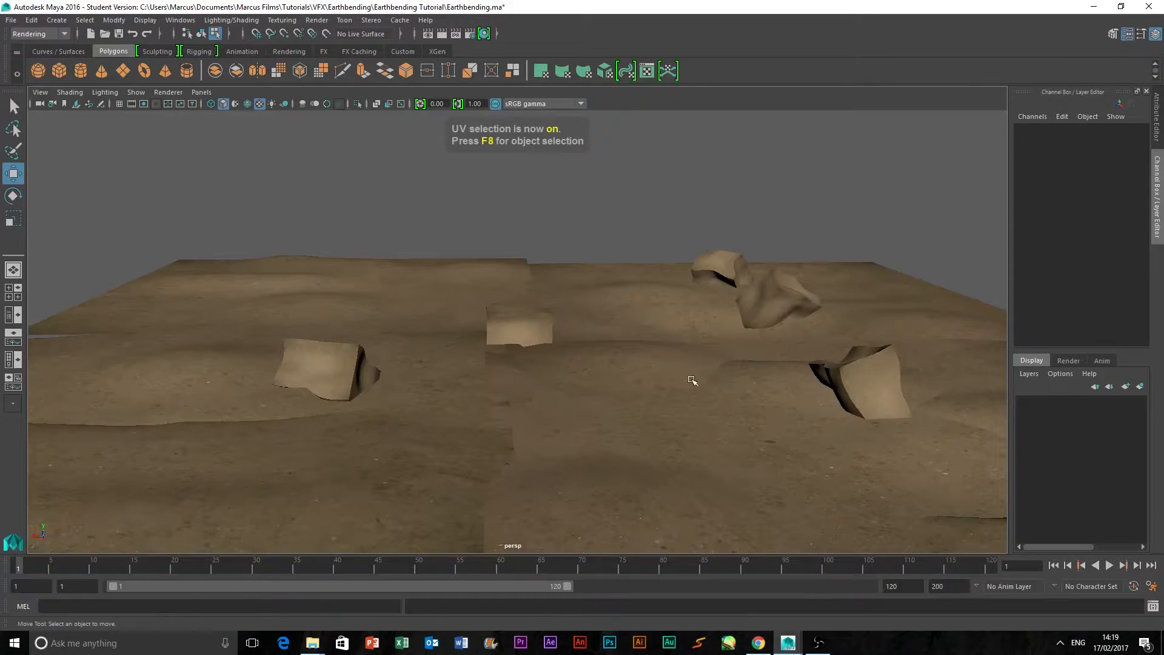
Leave UV selection on the ground planes and return to object mode.
alt+drag(692, 380, 613, 455)
scroll(631, 434, down, 5)
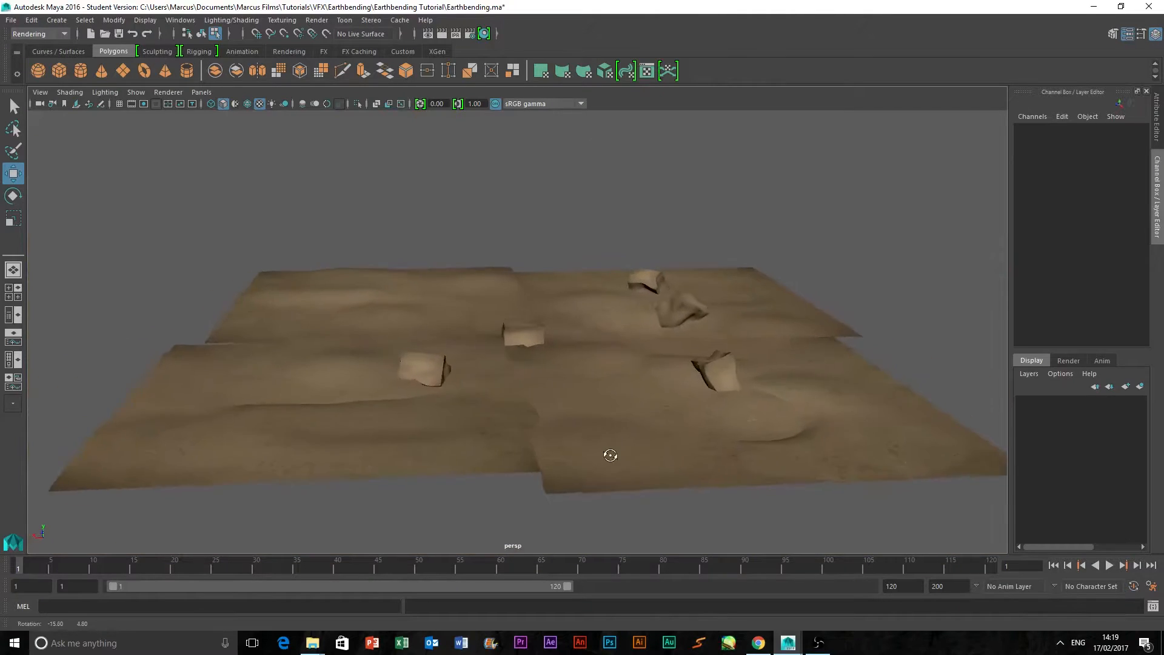
scroll(572, 439, up, 5)
key(ctrl+z)
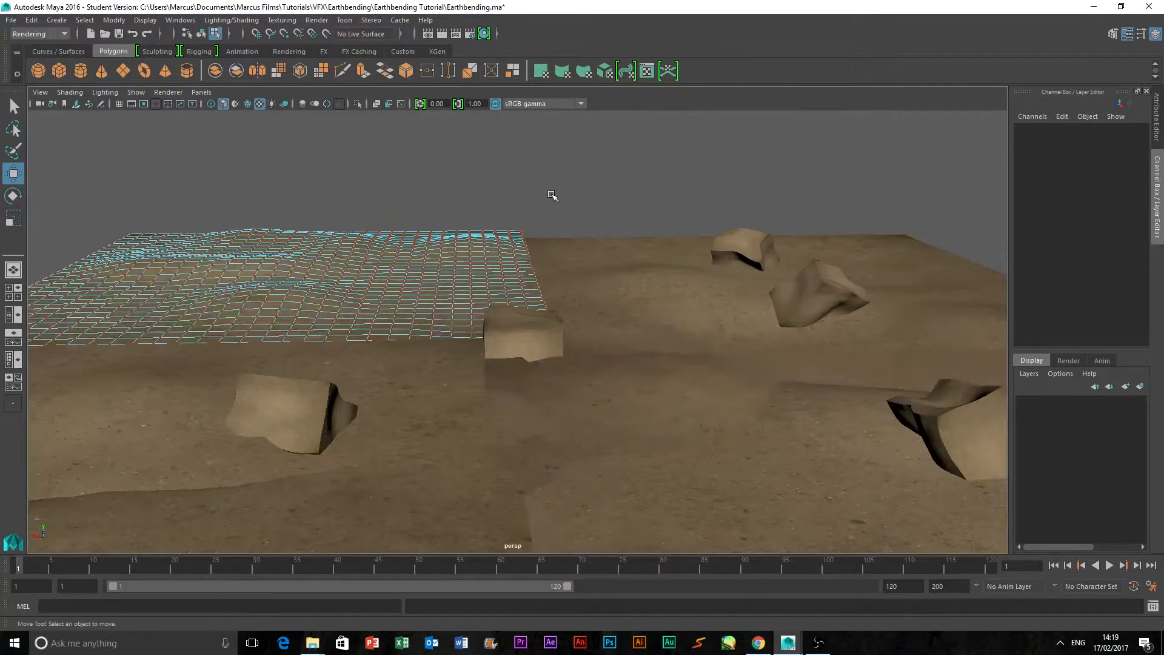
click(605, 261)
right_drag(618, 296, 667, 275)
Render the current perspective view to check the textured ground and rocks, and close the render window.
alt+drag(725, 209, 852, 203)
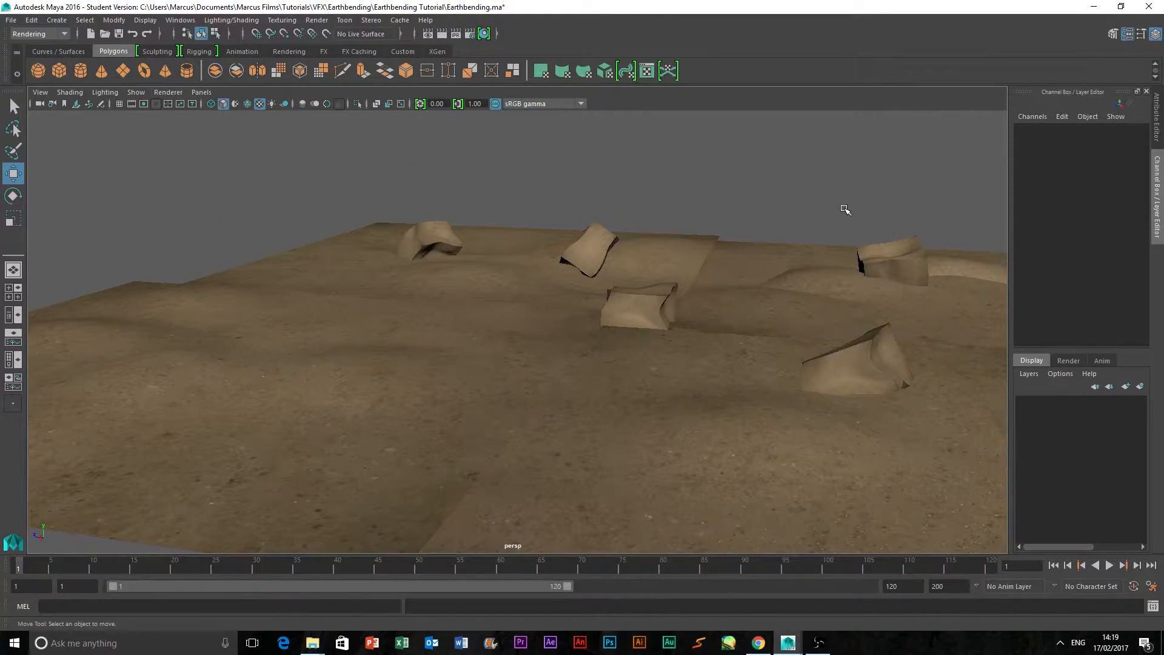
alt+drag(609, 473, 608, 465)
scroll(588, 443, down, 3)
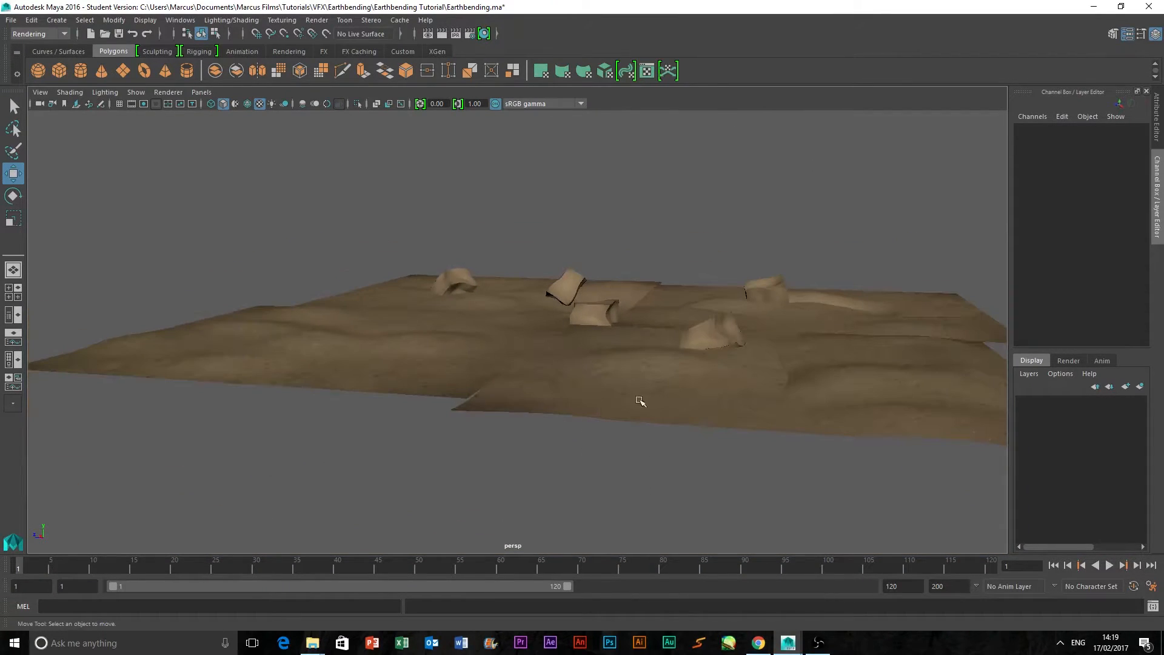
scroll(714, 340, up, 2)
scroll(715, 354, up, 2)
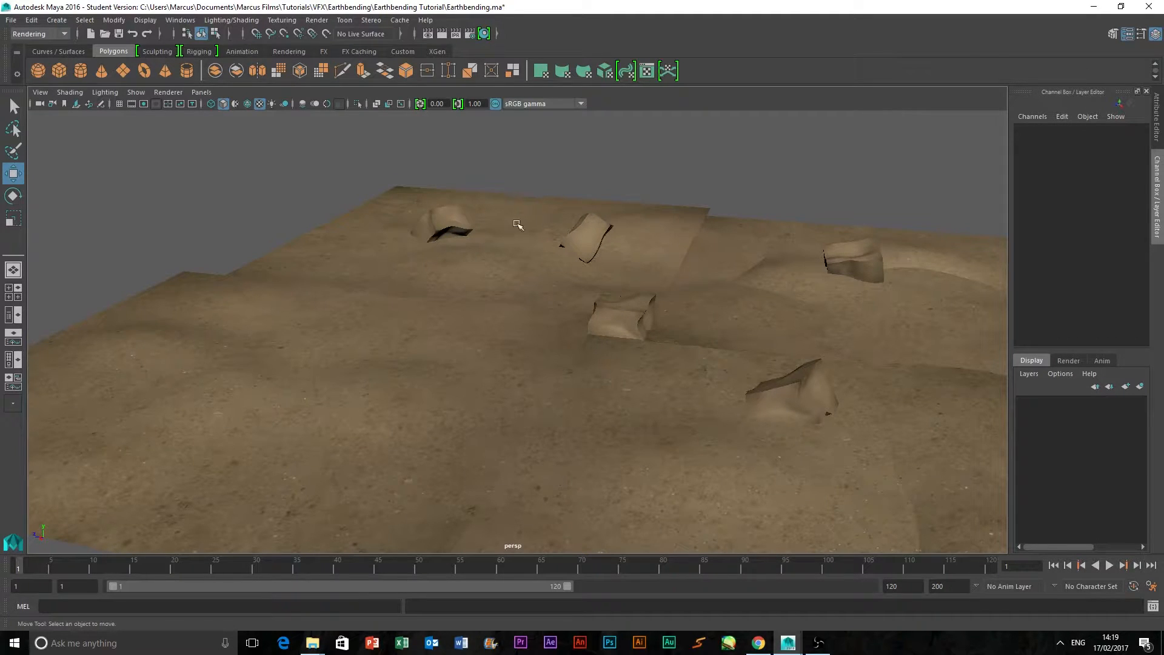
alt+drag(727, 390, 789, 385)
click(442, 34)
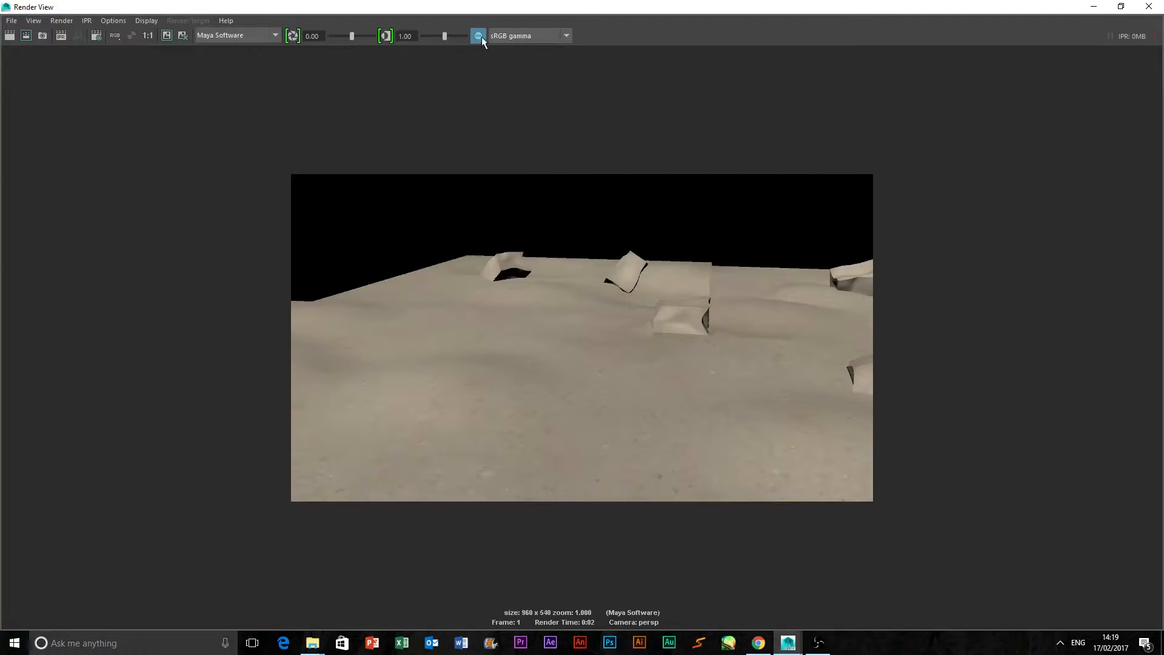
click(1148, 7)
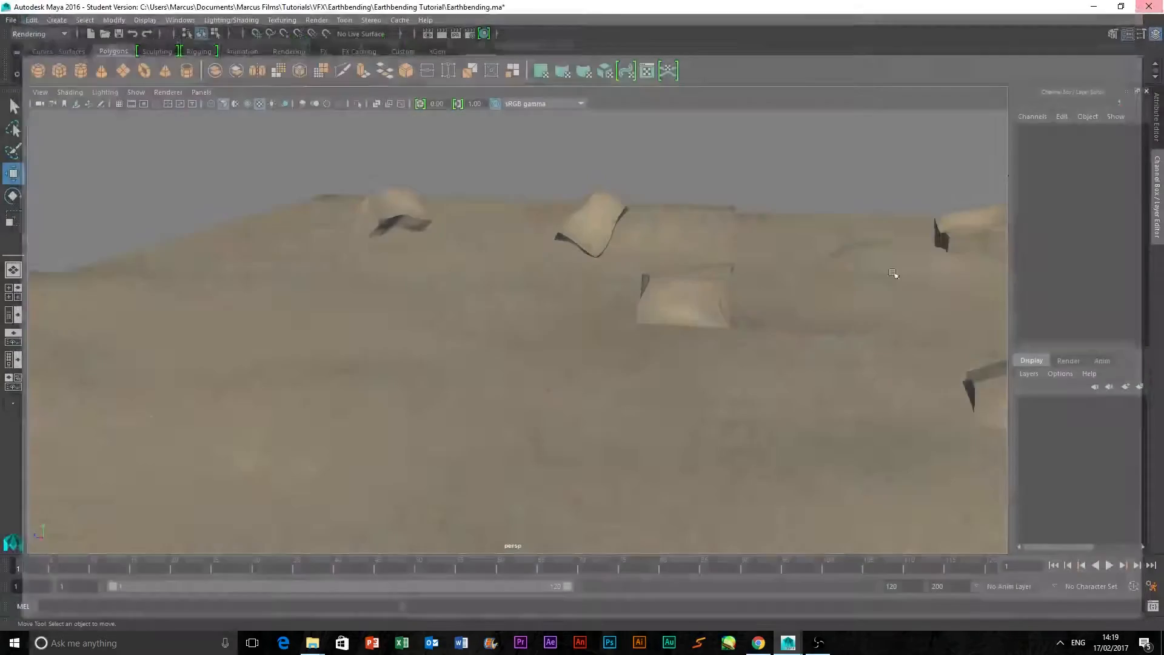
Select the main rock pCube1 and set a keyframe on its transform channels at frame 80.
scroll(877, 290, down, 3)
scroll(877, 286, up, 1)
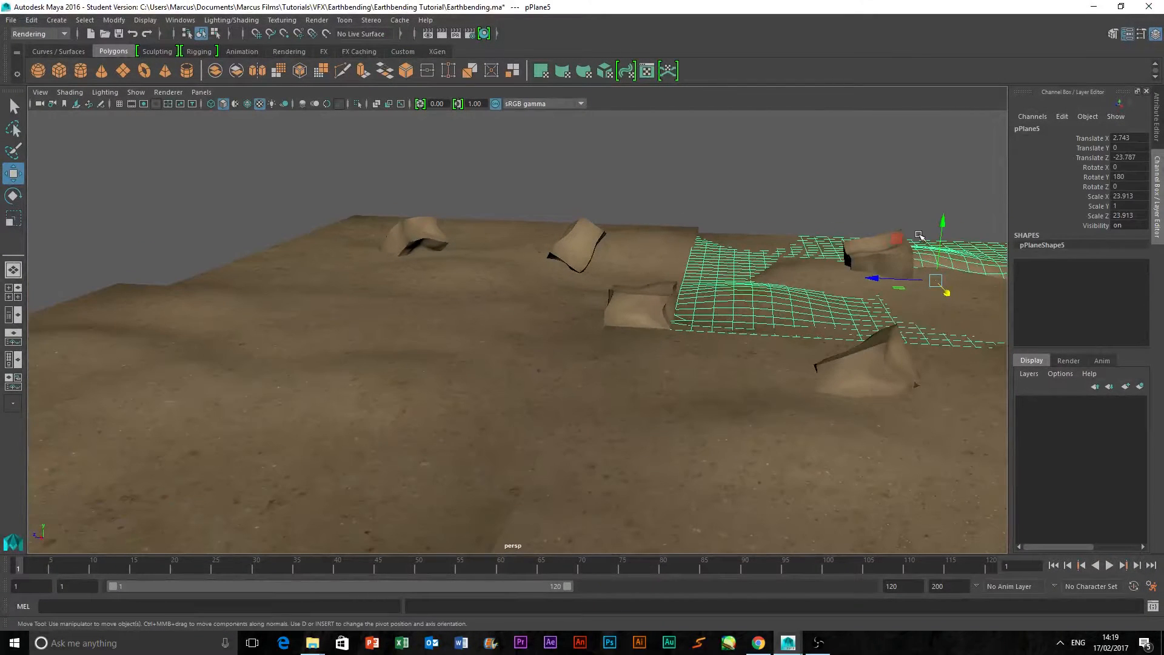
click(738, 186)
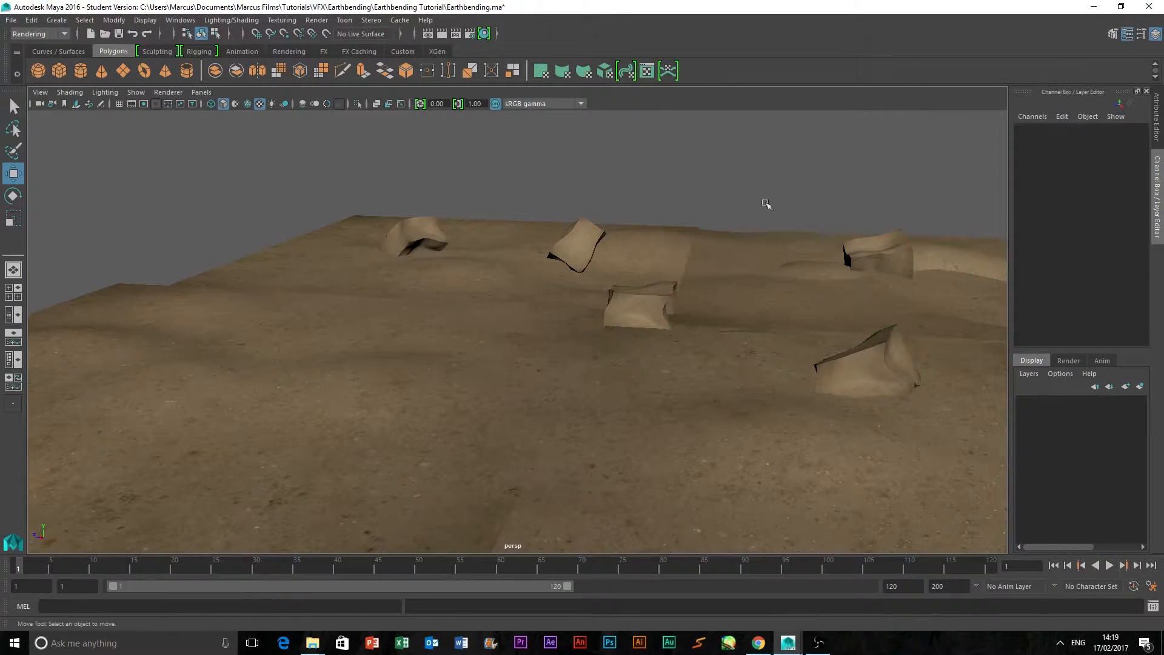
alt+drag(830, 189, 573, 316)
click(637, 307)
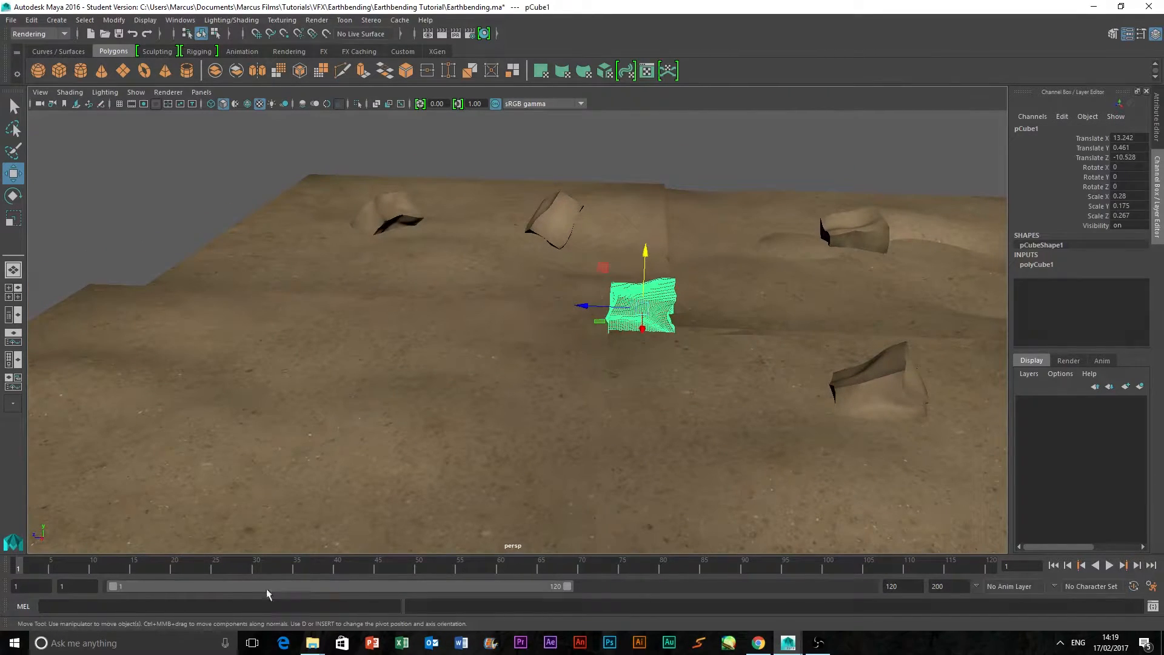
key(alt+v)
click(664, 572)
key(s)
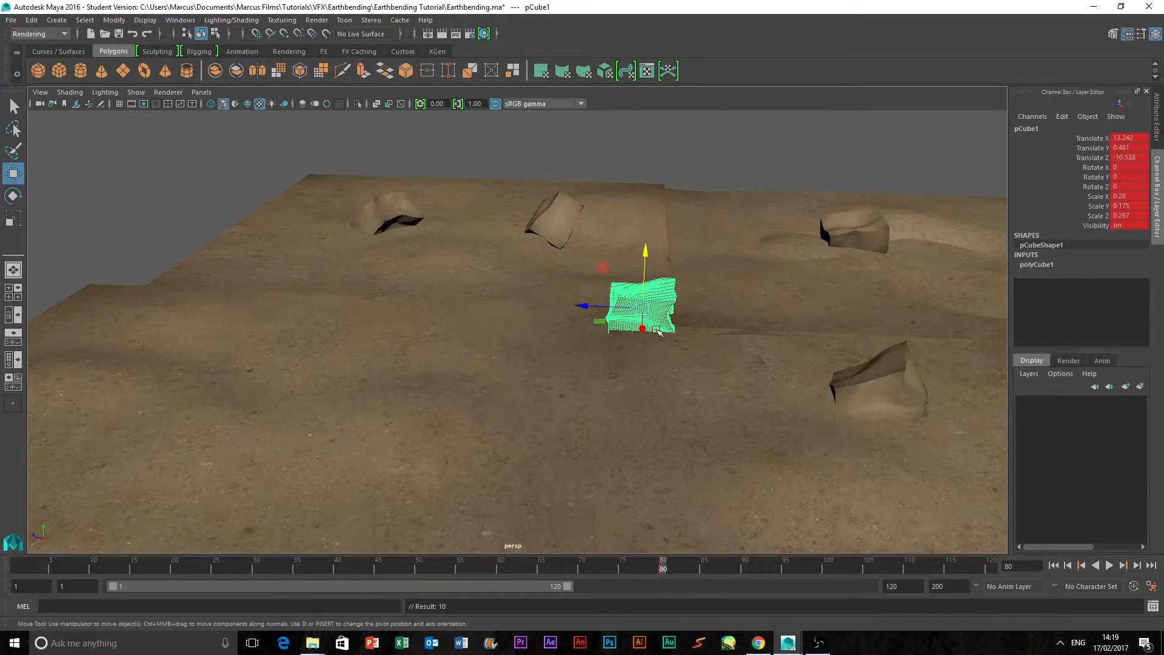
At frame 120, raise the main rock above its hole to Translate Y 6.193 and set a keyframe on it.
drag(864, 573, 990, 567)
drag(648, 254, 651, 110)
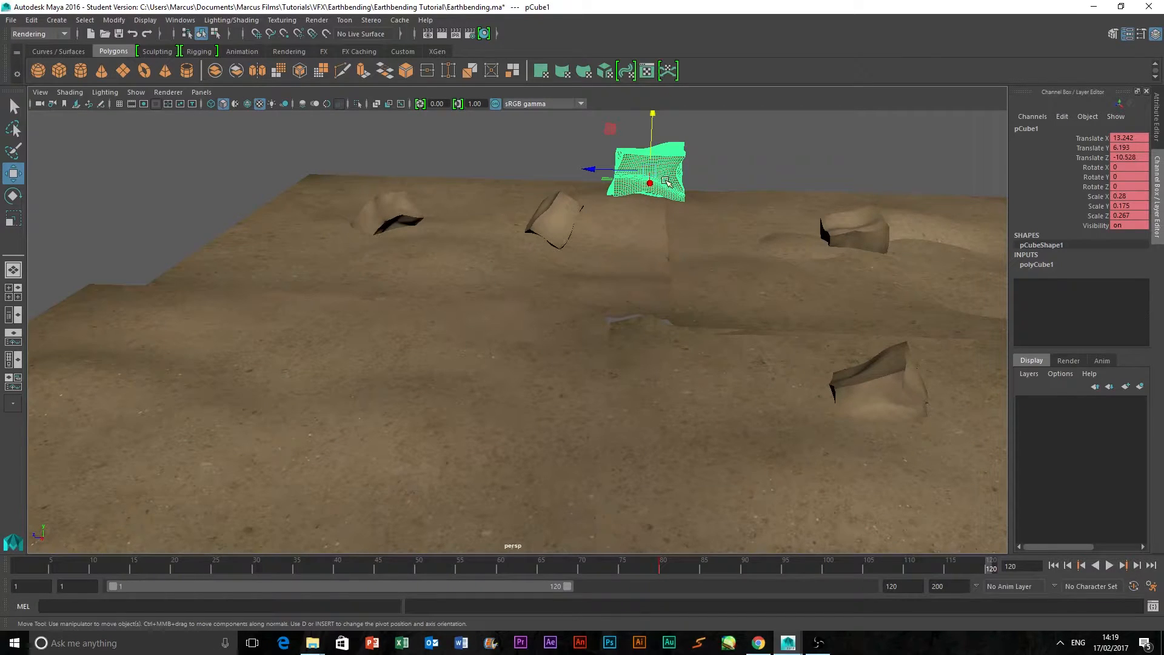
key(s)
Play back the rock's rising animation, stop it and return to frame 80.
click(641, 565)
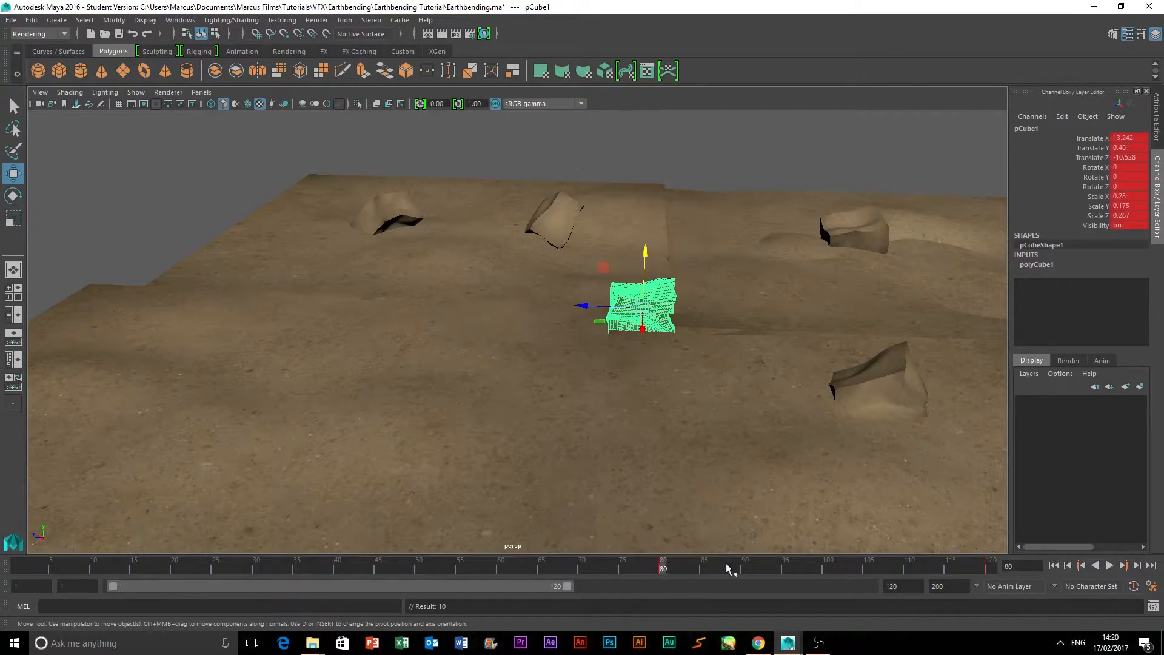
click(1108, 565)
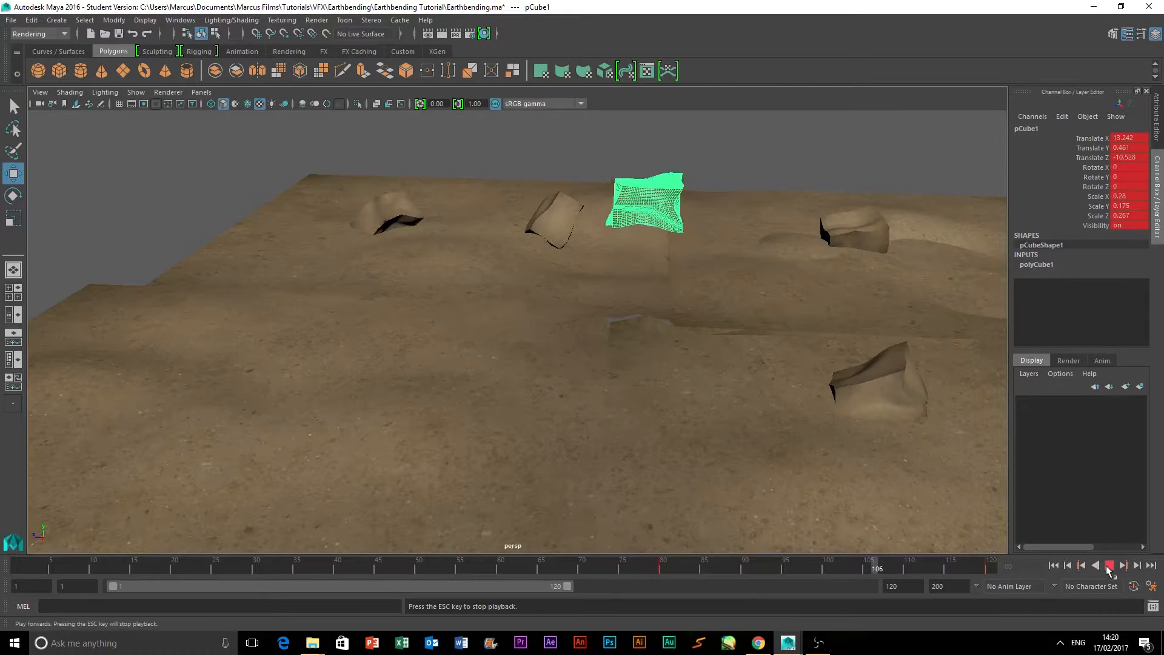
click(1109, 565)
click(662, 565)
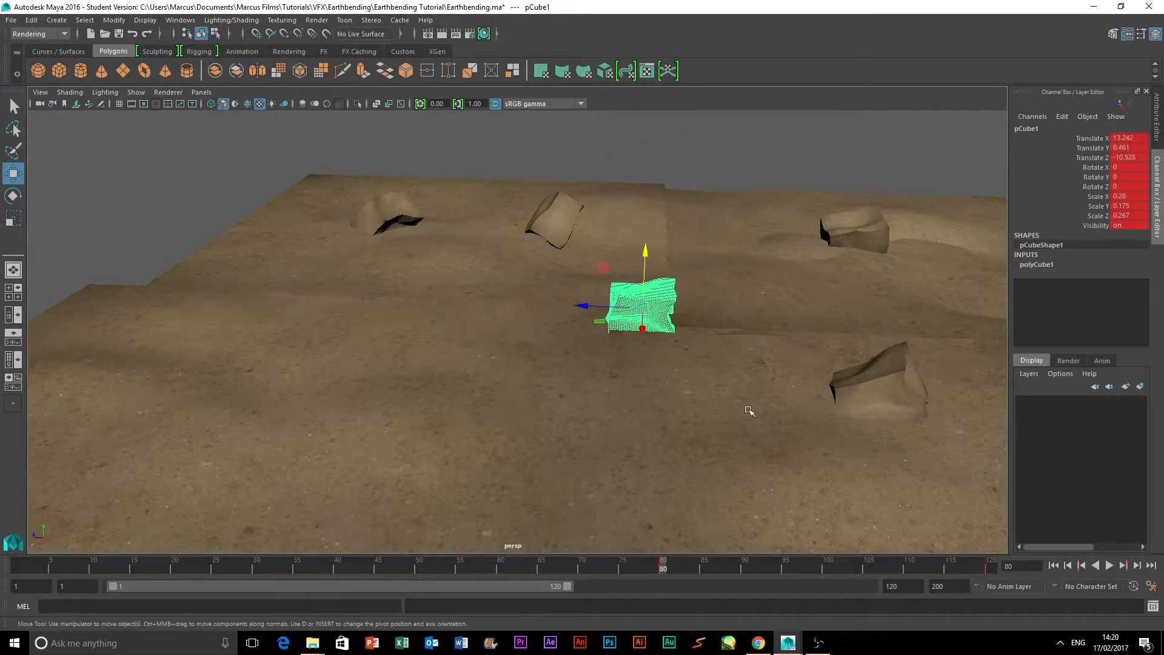
At frame 100, create a polygon cube and move it into the hole beneath the main rock, lowered to about Y -0.647.
alt+drag(774, 314, 813, 423)
click(825, 565)
alt+drag(762, 342, 729, 356)
scroll(751, 354, up, 4)
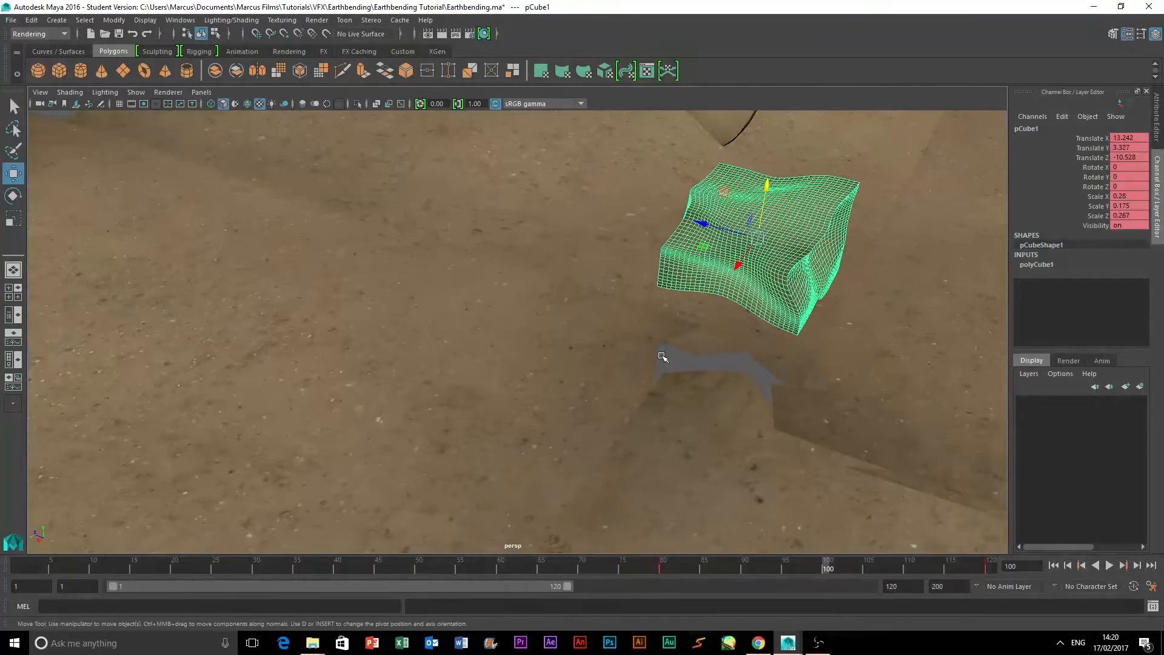
click(63, 74)
scroll(763, 349, down, 5)
scroll(751, 343, down, 3)
middle_drag(500, 182, 714, 403)
scroll(715, 399, up, 8)
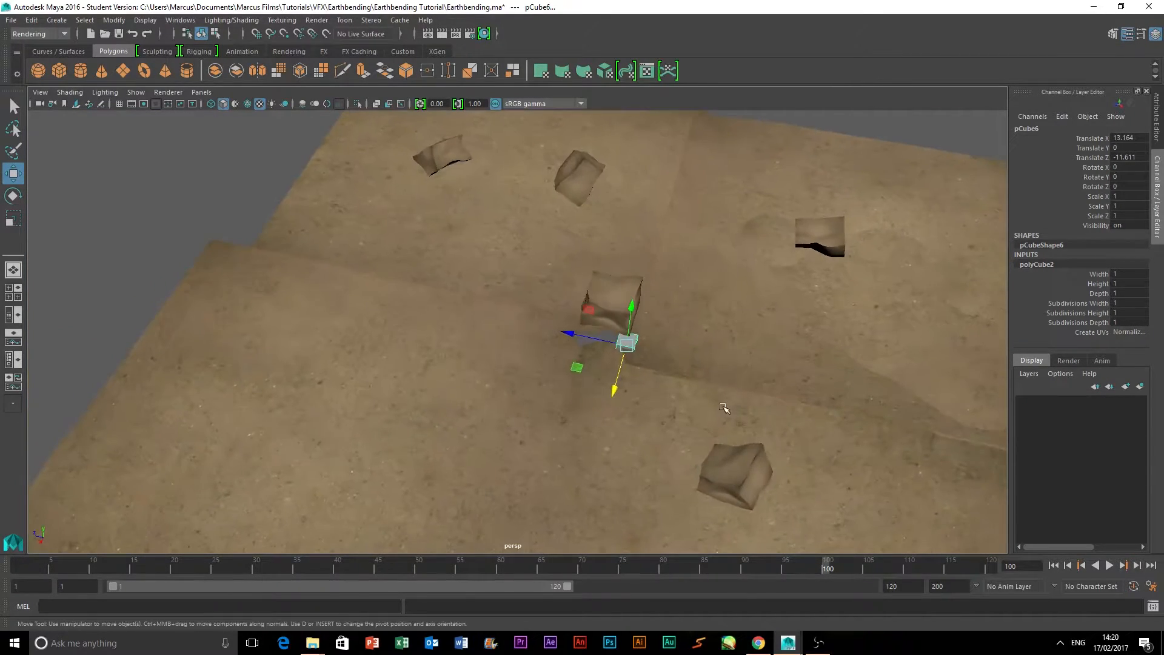
drag(767, 323, 766, 343)
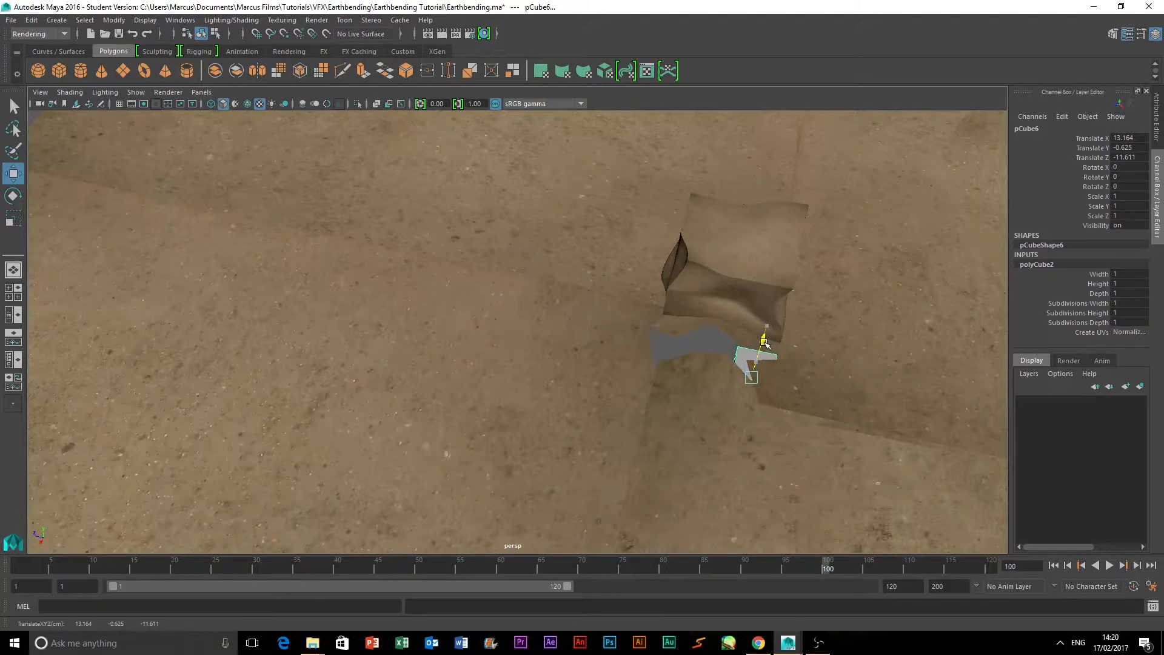
Scale the cube to about 2.275 in X and 6.917 in Z to span the hole, and lower it to about Y -0.774.
click(19, 224)
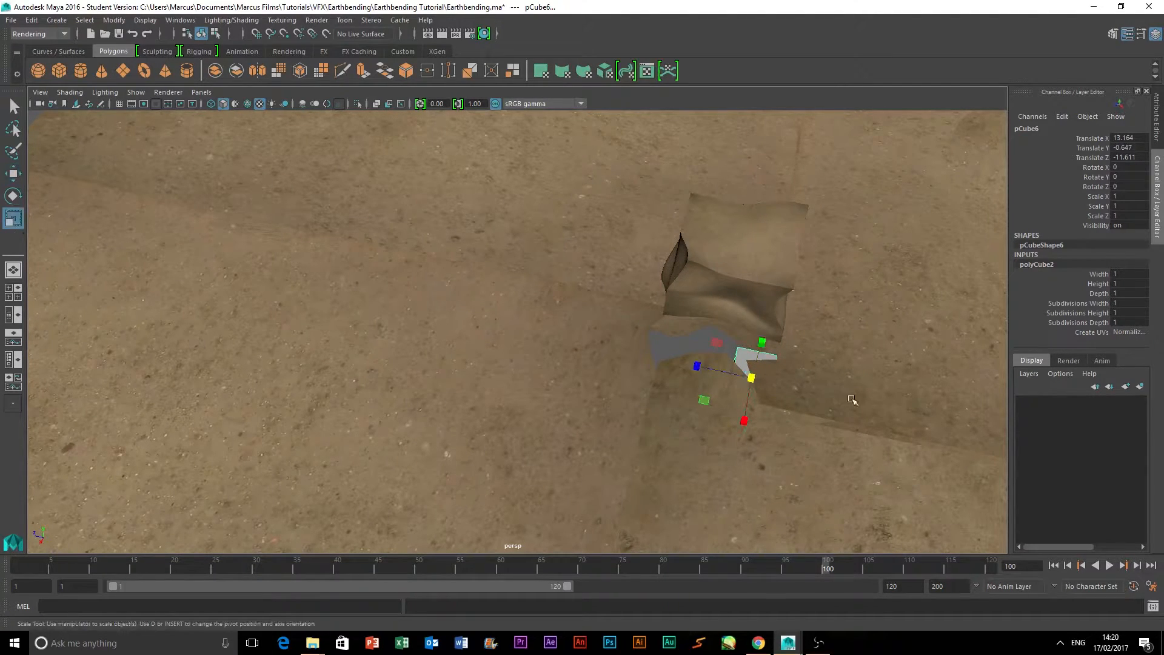
drag(696, 370, 397, 301)
drag(745, 423, 728, 482)
click(12, 174)
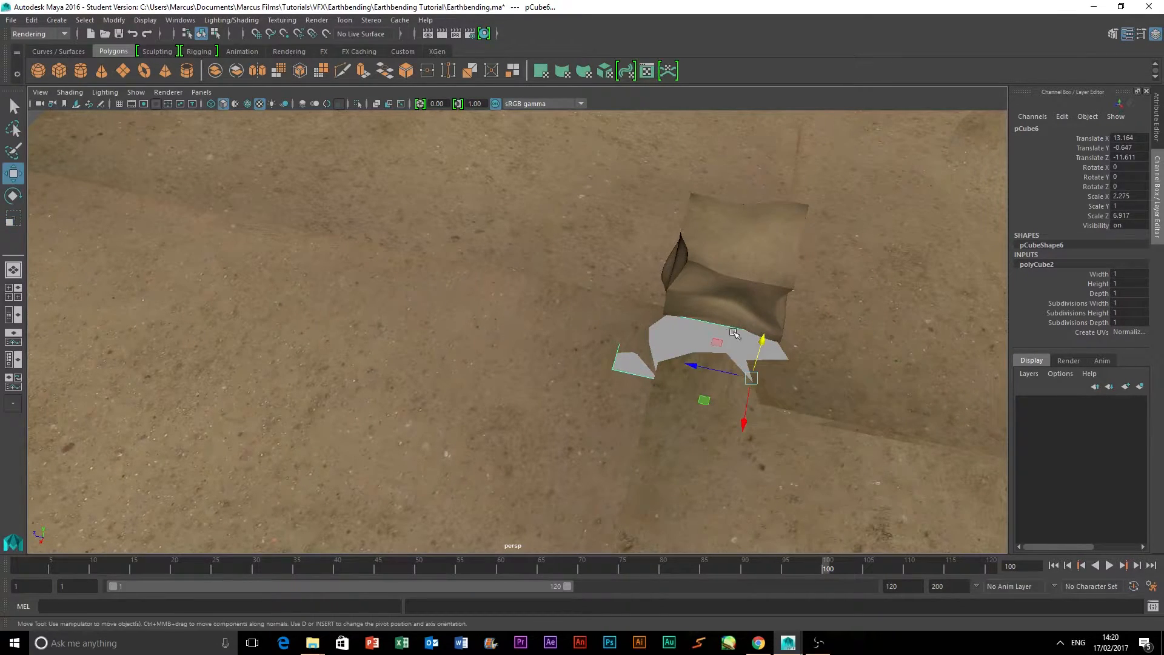
drag(764, 341, 763, 343)
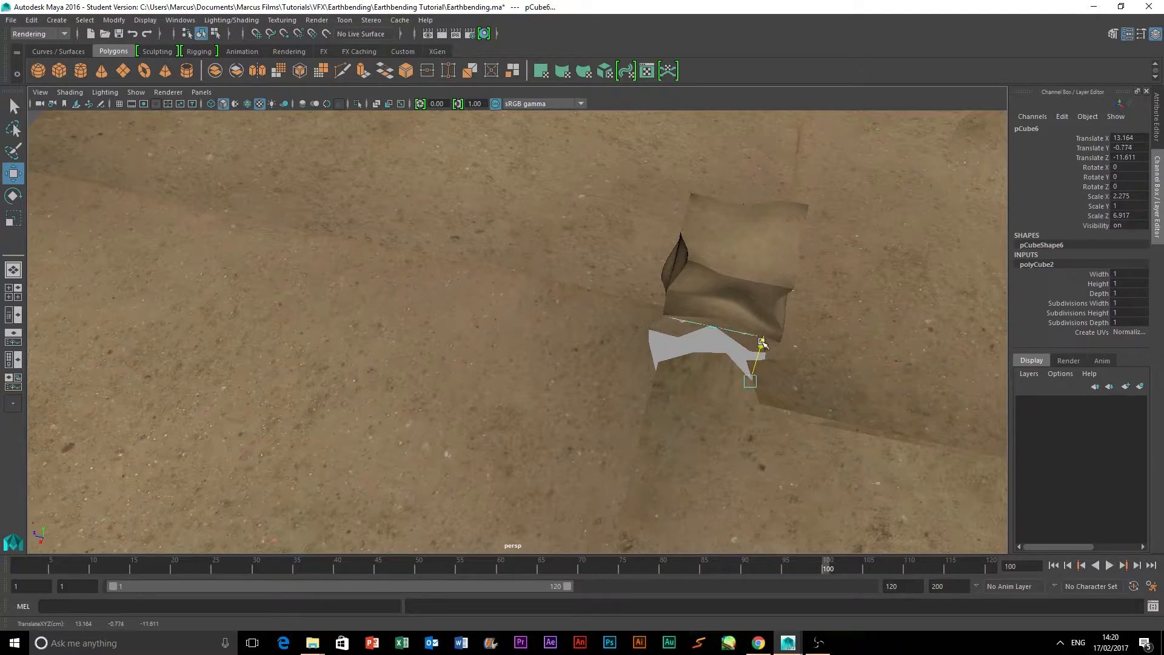
scroll(728, 334, down, 1)
scroll(744, 339, up, 2)
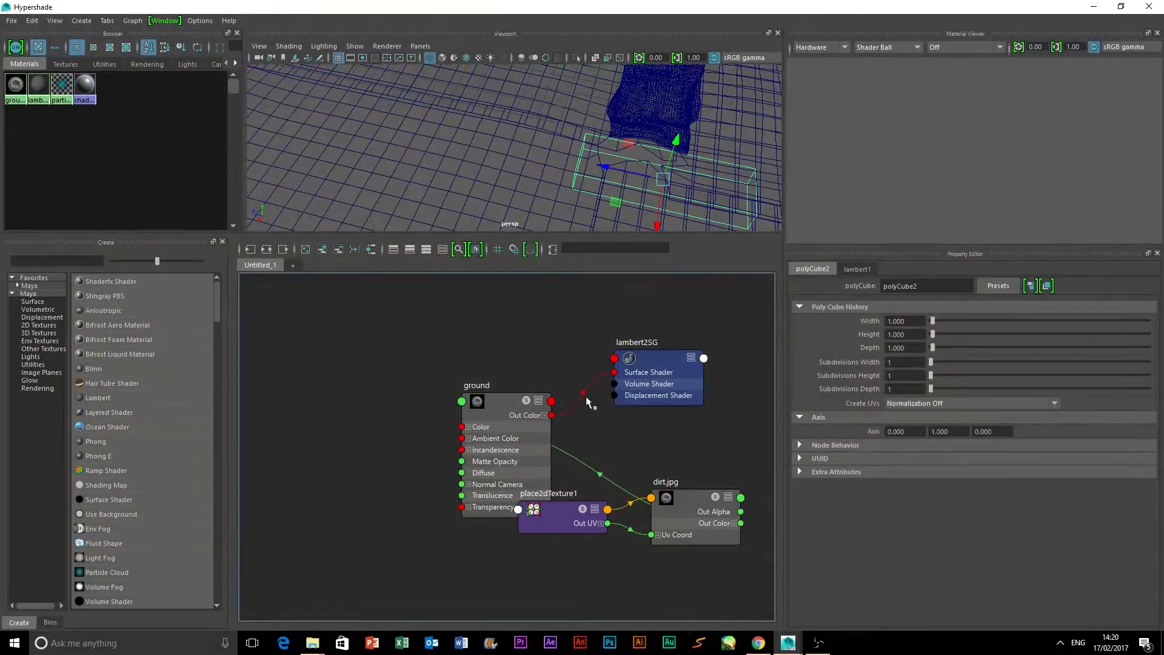
Clear the Hypershade graph, create a Lambert material named underground and set its color to black.
click(305, 249)
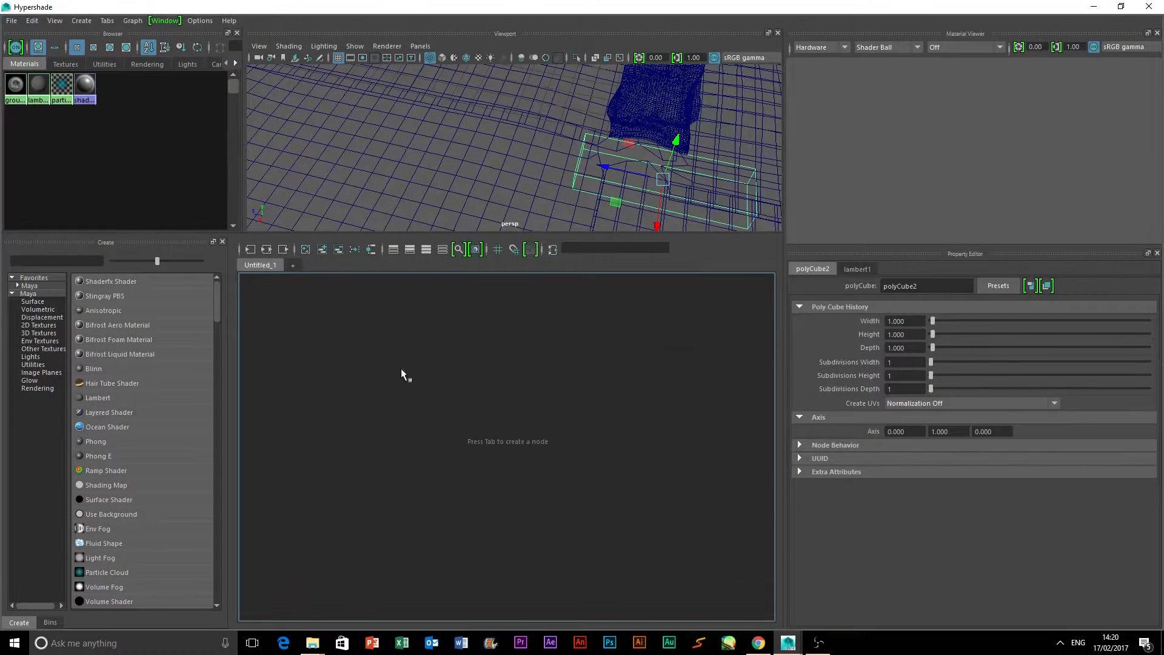
click(90, 397)
double_click(535, 443)
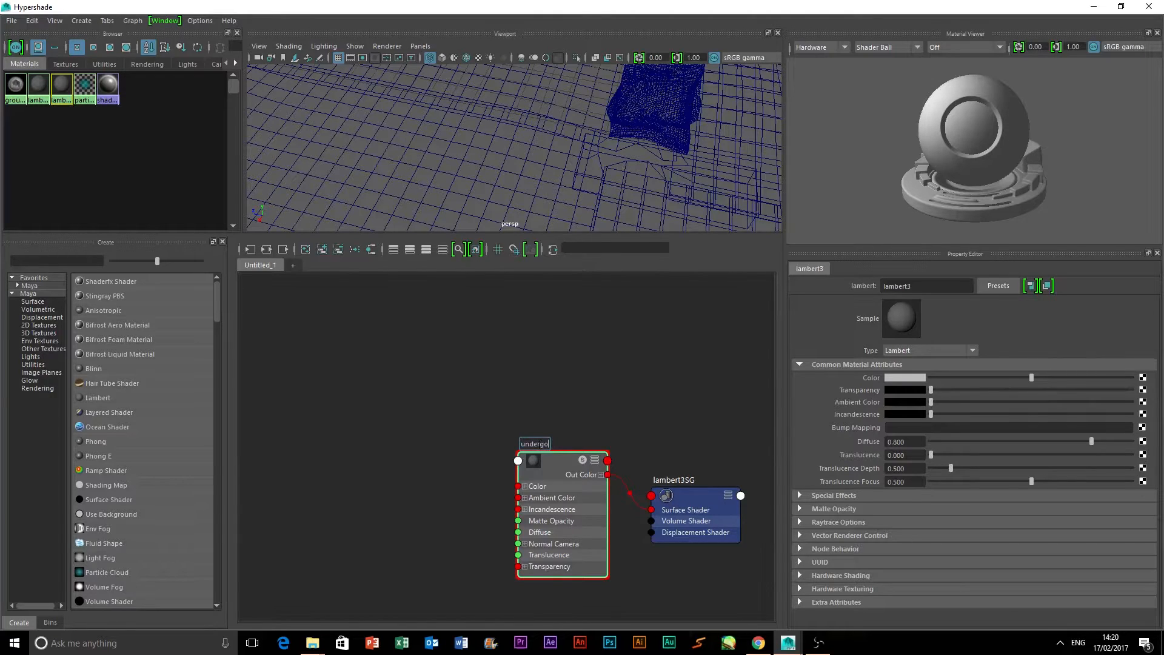
text(underground)
key(Return)
drag(1031, 379, 882, 376)
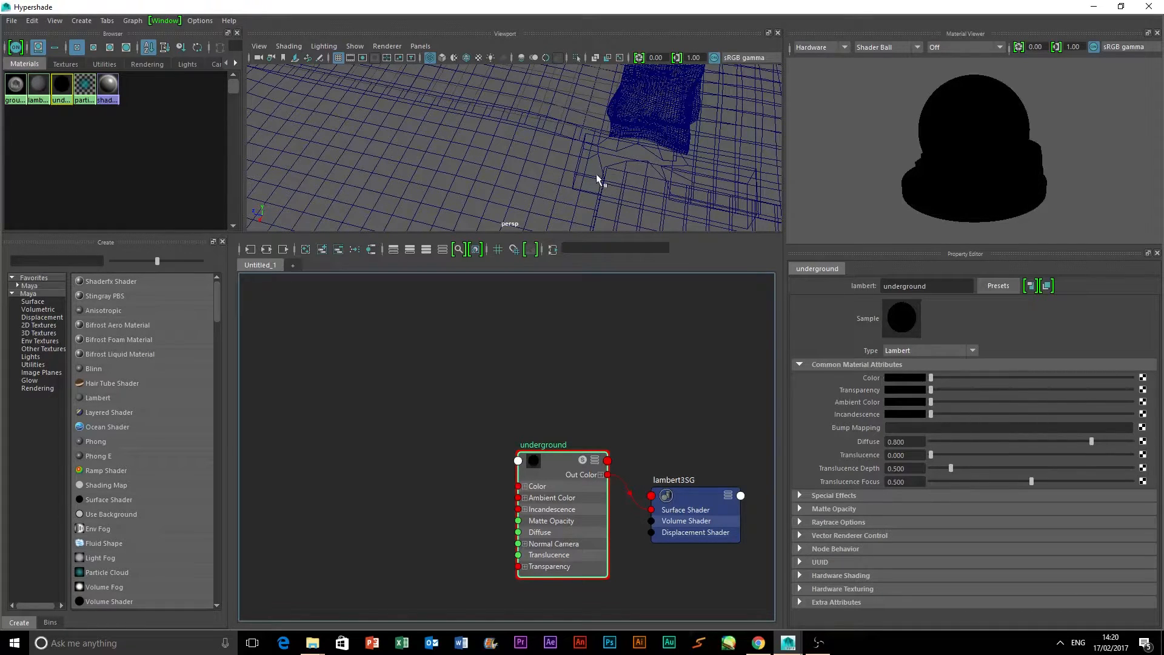
Assign the underground material to the cube beneath the ground using the shaded Hypershade viewport, and close Hypershade.
click(442, 58)
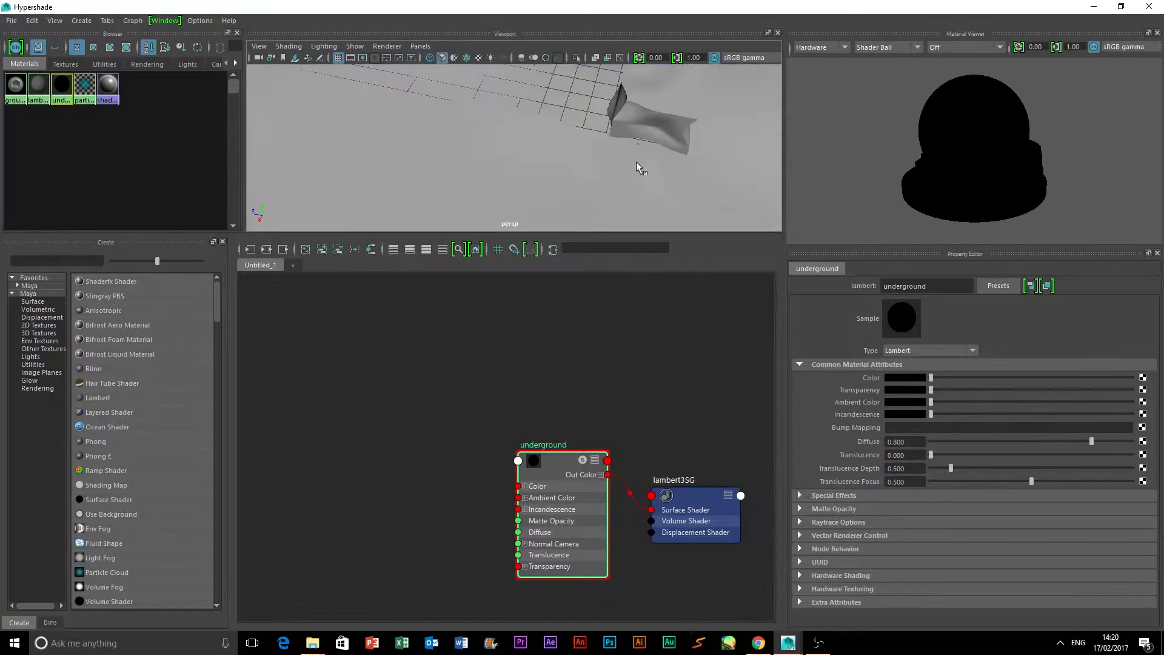
click(680, 149)
scroll(733, 152, up, 3)
scroll(752, 118, down, 12)
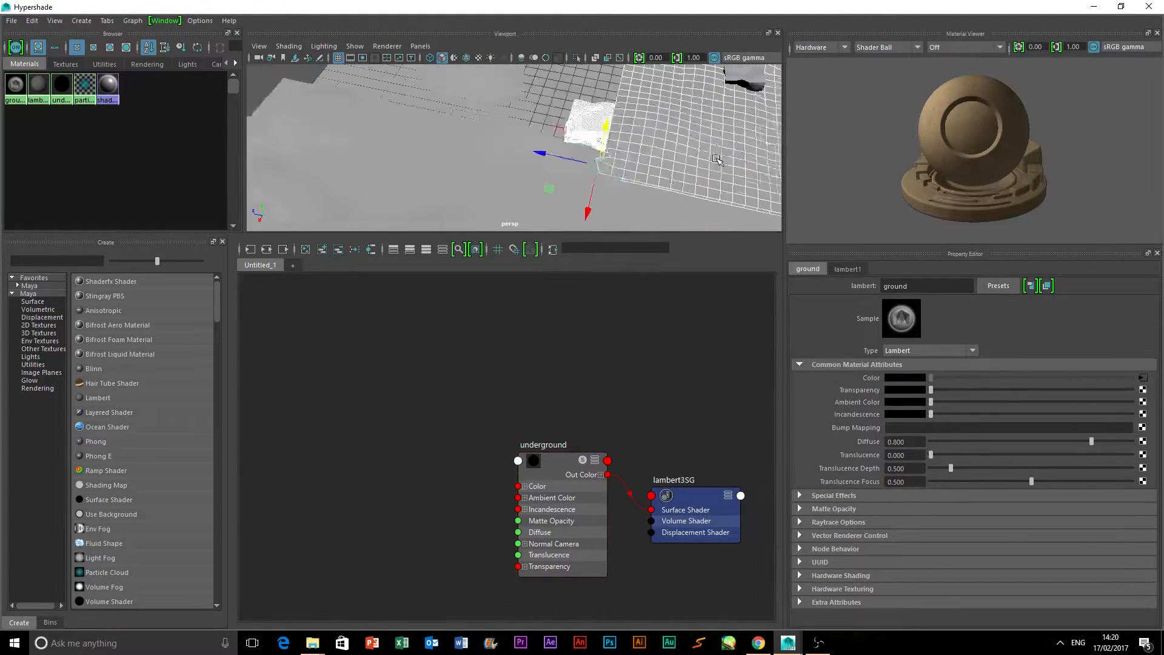
click(699, 181)
scroll(679, 169, up, 8)
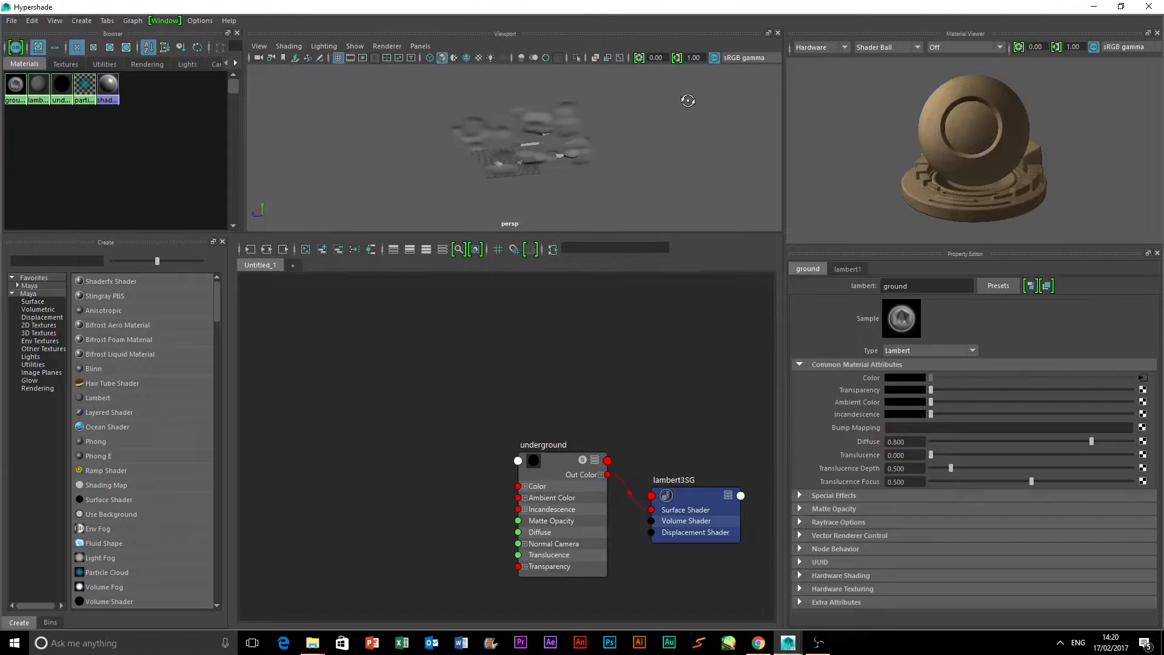
click(564, 146)
right_drag(60, 85, 94, 64)
click(686, 123)
click(723, 123)
click(1148, 7)
At frame 98, raise the black cube beneath the main rock to about Y -0.719 and deselect it.
alt+drag(905, 208, 922, 261)
scroll(746, 310, up, 4)
drag(304, 574, 810, 567)
alt+drag(703, 400, 670, 395)
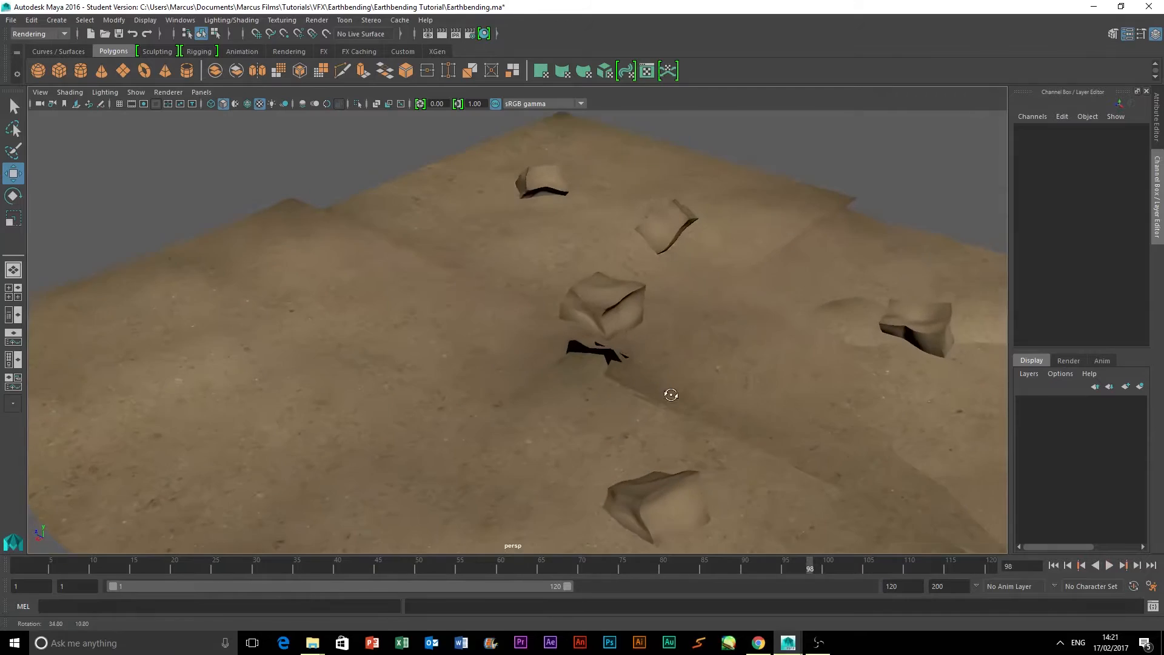
scroll(611, 392, up, 3)
scroll(671, 390, up, 3)
click(743, 400)
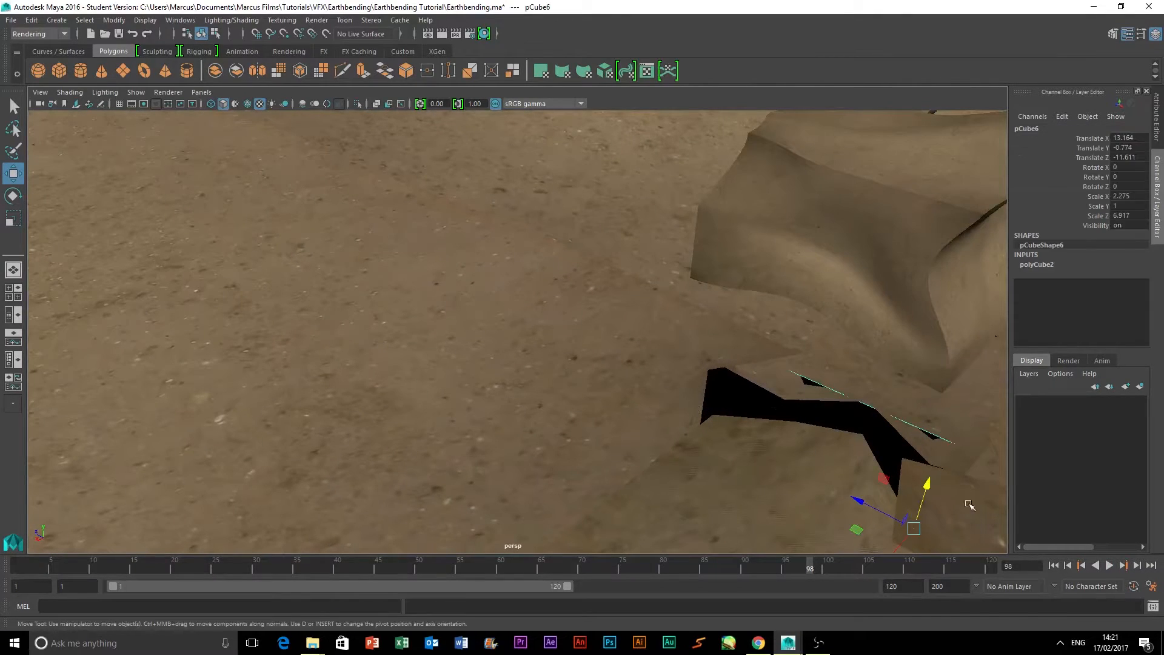
drag(930, 490, 928, 485)
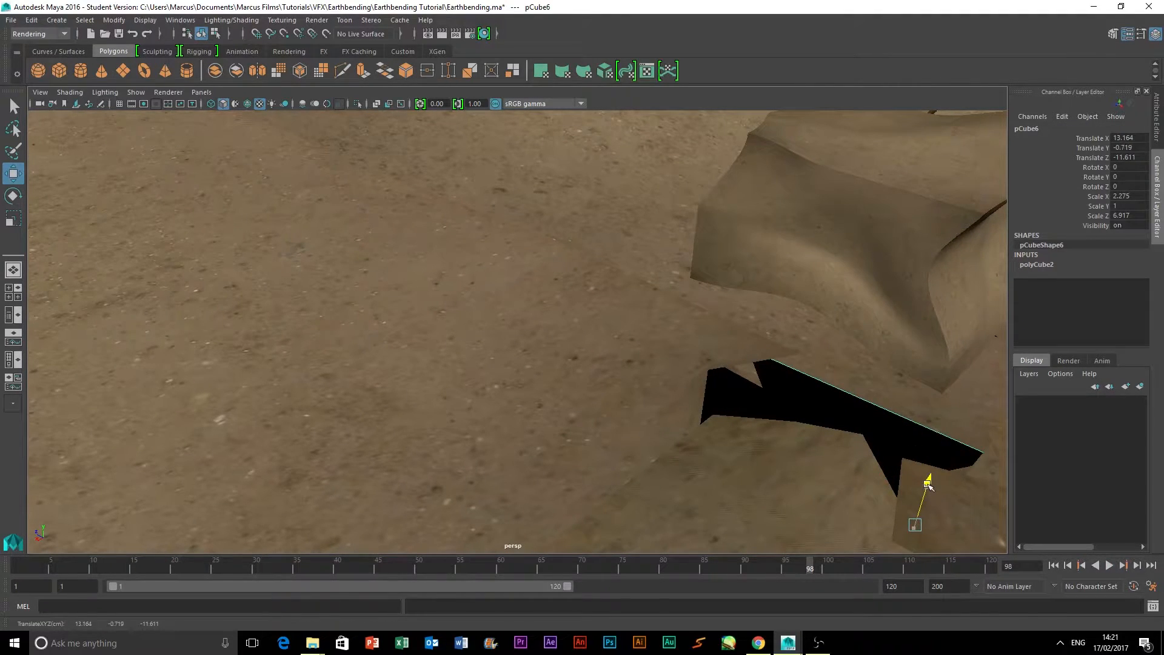
scroll(688, 336, down, 10)
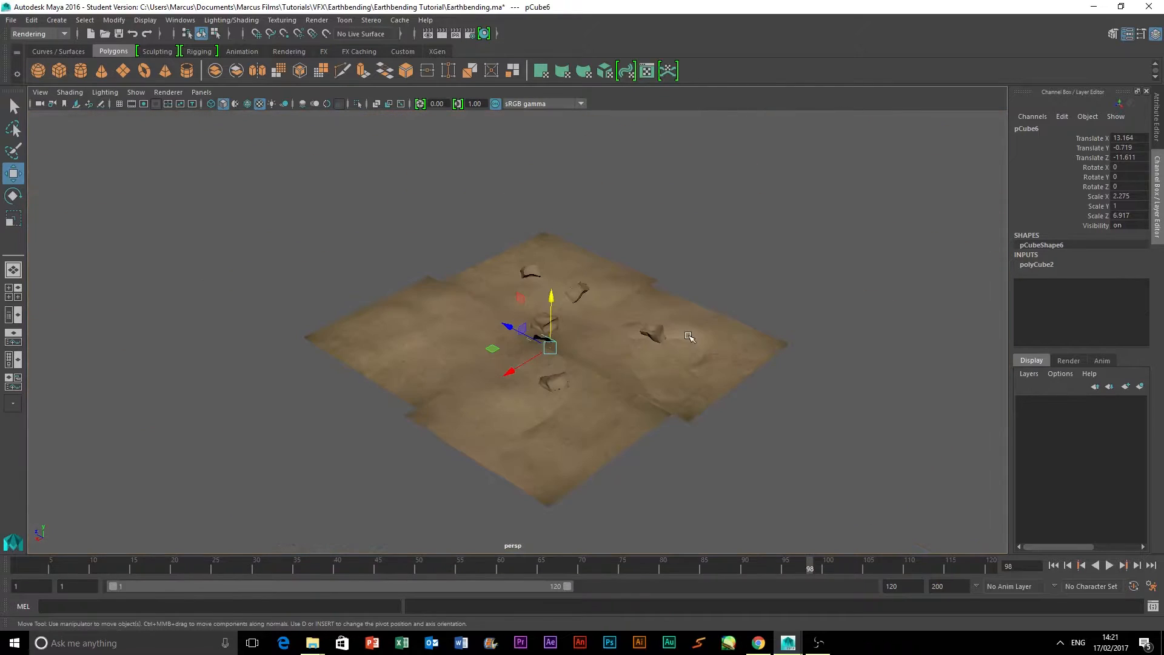
click(844, 284)
Scrub to frame 120 to review the rock's rise and extend the playback range to frame 200.
alt+drag(798, 400, 849, 379)
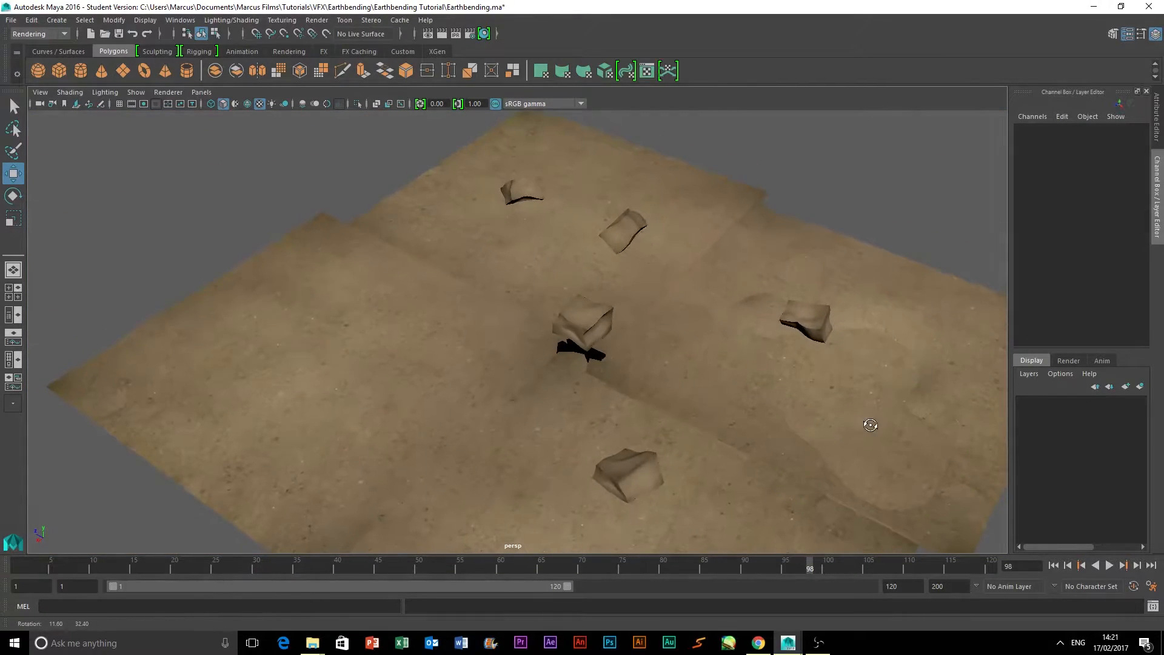
scroll(661, 367, up, 1)
drag(796, 571, 1001, 540)
alt+drag(859, 363, 826, 373)
drag(567, 588, 870, 587)
alt+drag(857, 307, 854, 272)
alt+drag(853, 345, 871, 376)
scroll(857, 363, down, 5)
Select the main rock and set a keyframe at frame 140 to hold its raised position.
click(604, 255)
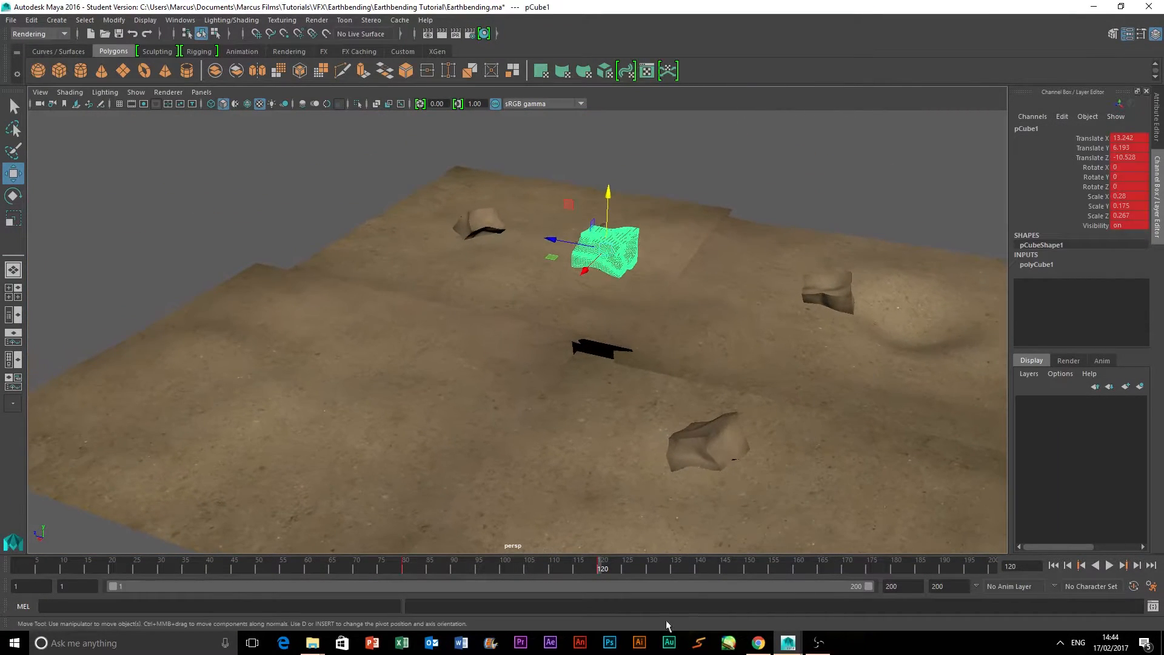
drag(601, 567, 699, 567)
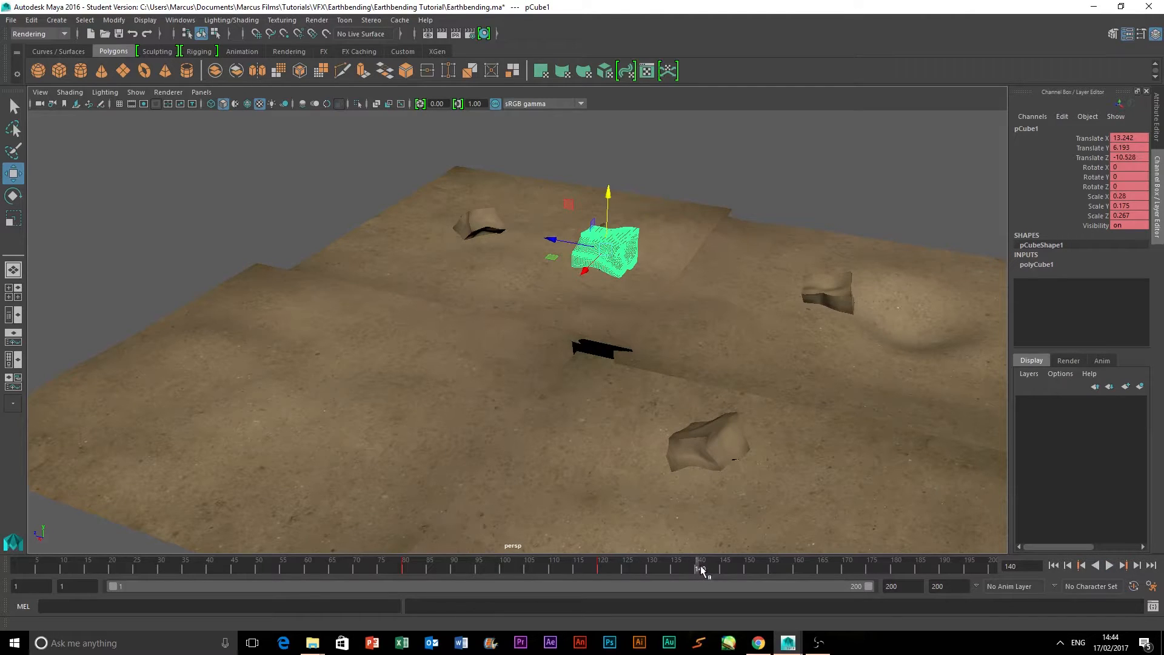
key(s)
At frame 200, move the main rock far away from its hole and set a keyframe on it.
drag(795, 565, 1012, 571)
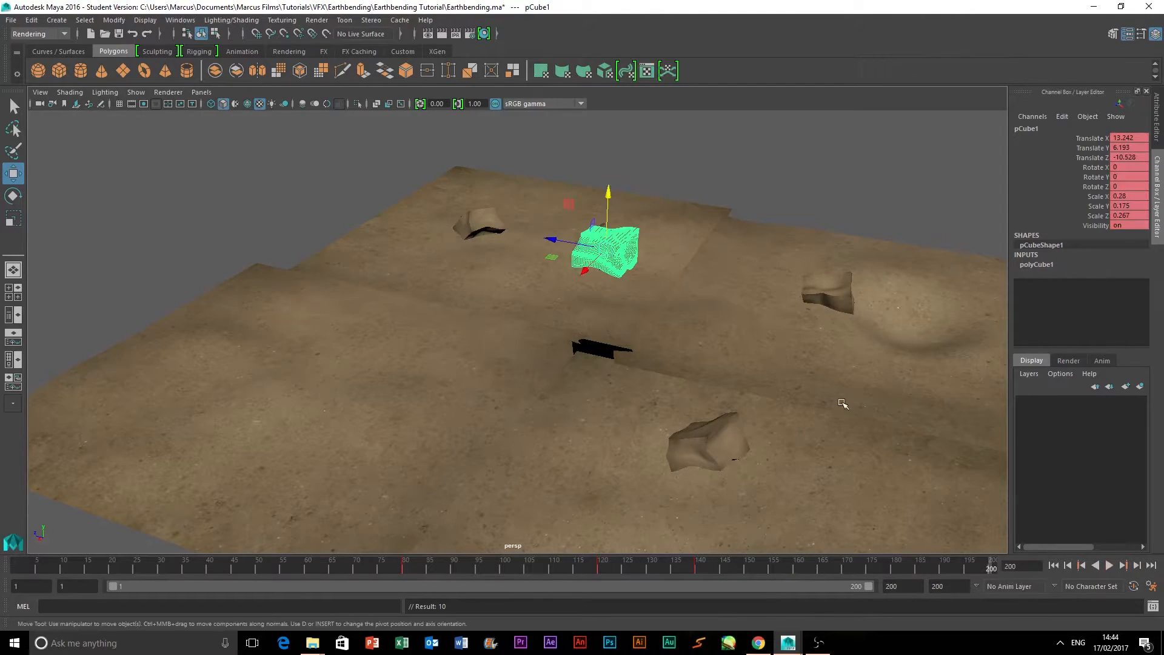
scroll(846, 406, down, 5)
alt+drag(849, 408, 879, 412)
drag(504, 295, 917, 369)
drag(892, 260, 936, 229)
key(e)
key(s)
Return to frame 1, lower the ground plane pPlane5 slightly and deselect it.
drag(697, 565, 376, 534)
alt+drag(748, 424, 839, 381)
click(751, 312)
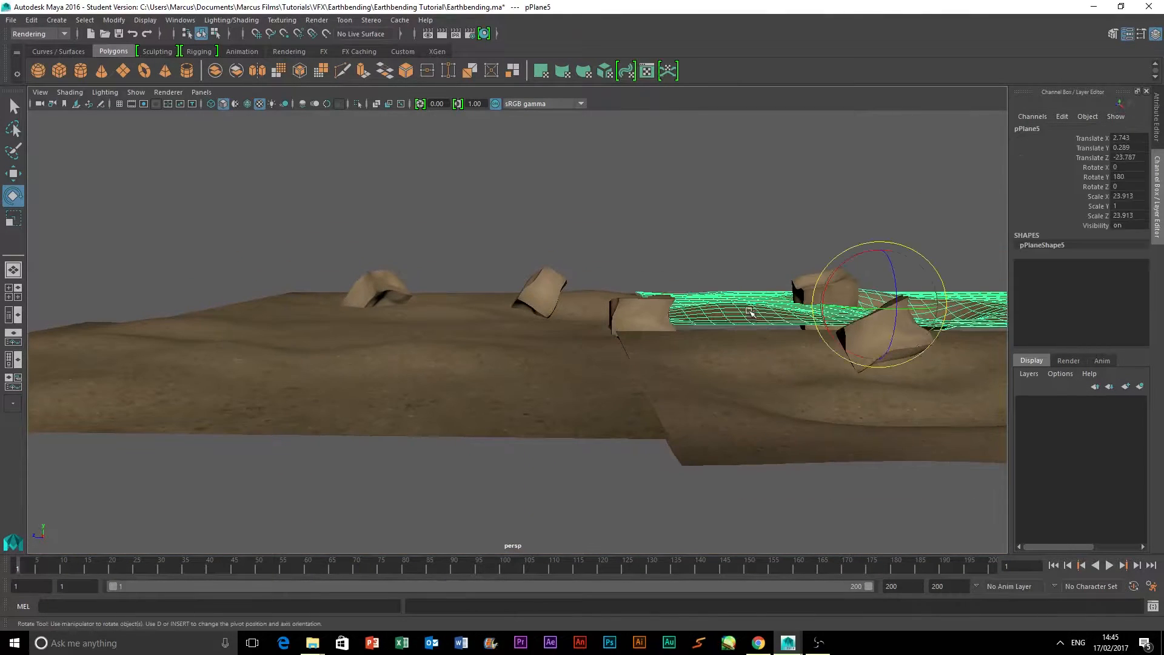
click(12, 174)
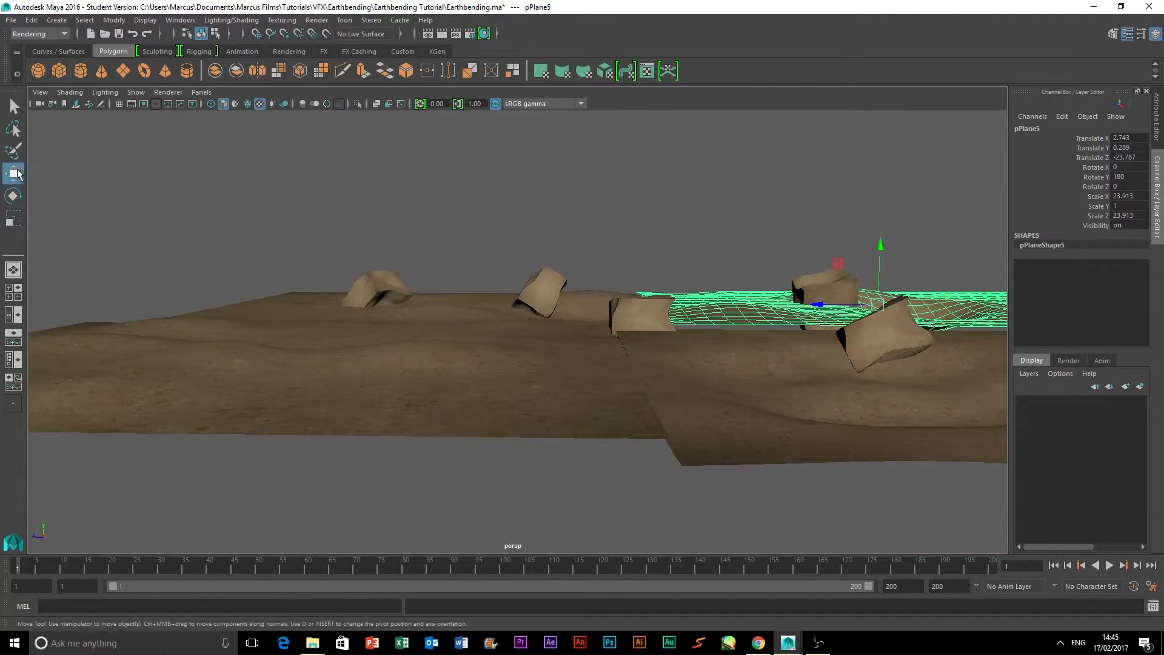
drag(880, 250, 880, 260)
click(813, 206)
alt+drag(813, 205, 758, 296)
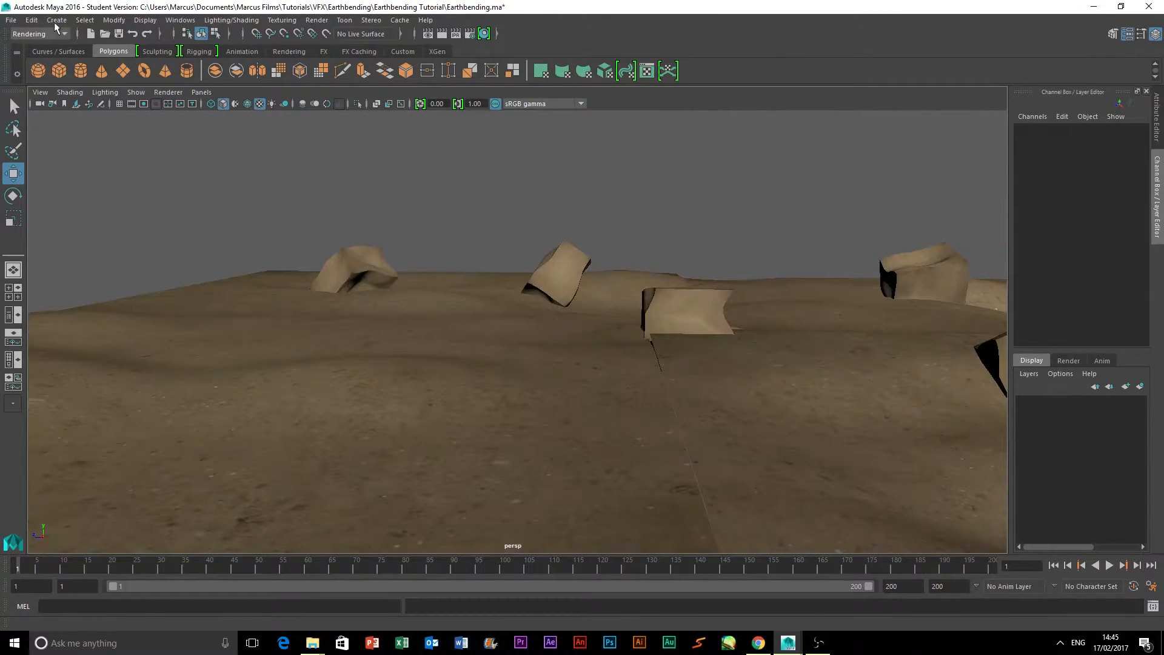
Create a Camera and Aim, select the camera together with its aim and move both toward the front of the ground.
click(56, 20)
mouse_move(85, 104)
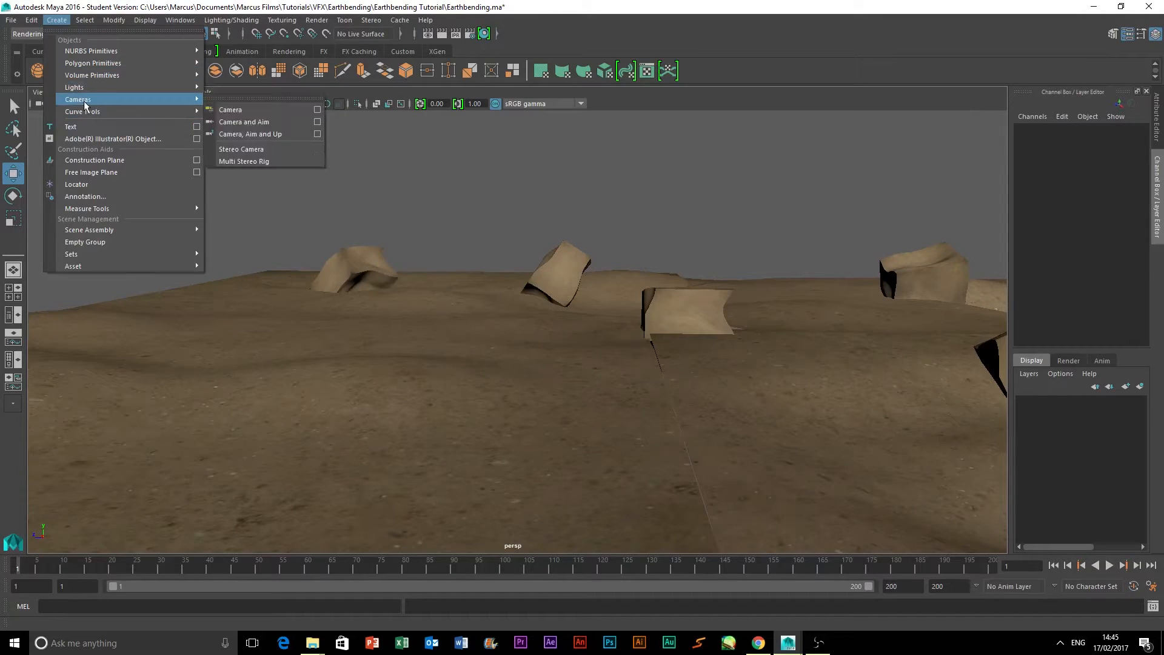
click(243, 123)
alt+drag(613, 161, 593, 321)
click(420, 228)
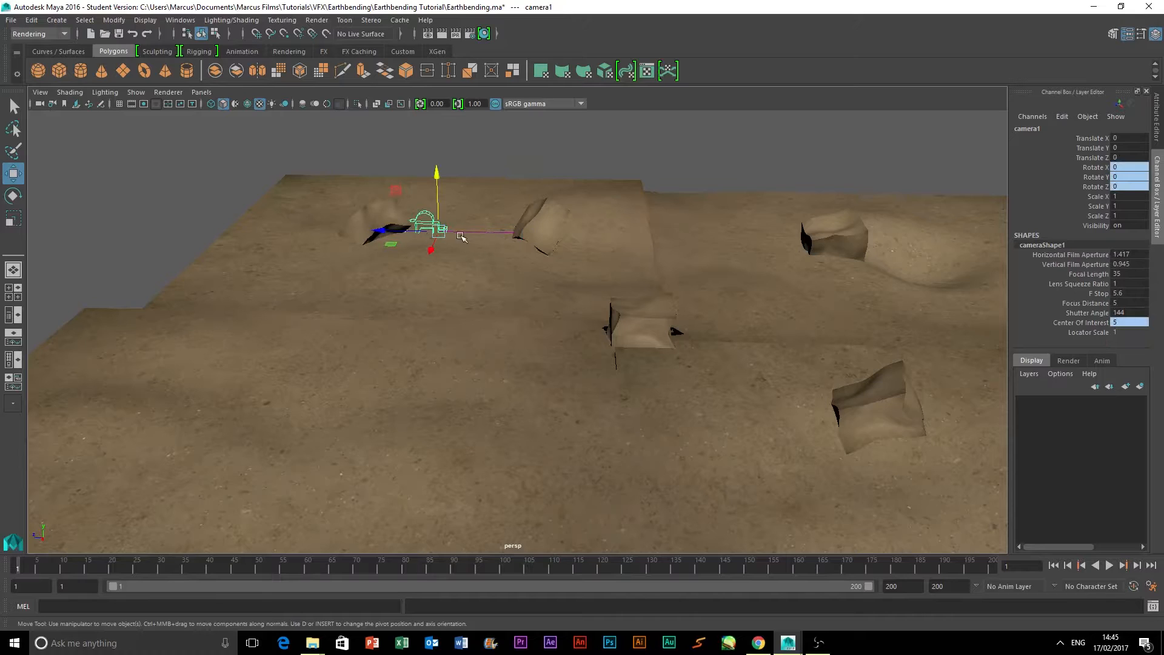
shift+click(492, 233)
drag(520, 249, 490, 488)
Move the camera alone to about X 35.613, Y 1.76, Z -10.772, in line with the main rock.
scroll(645, 402, down, 3)
drag(442, 414, 516, 545)
click(501, 381)
scroll(468, 475, down, 2)
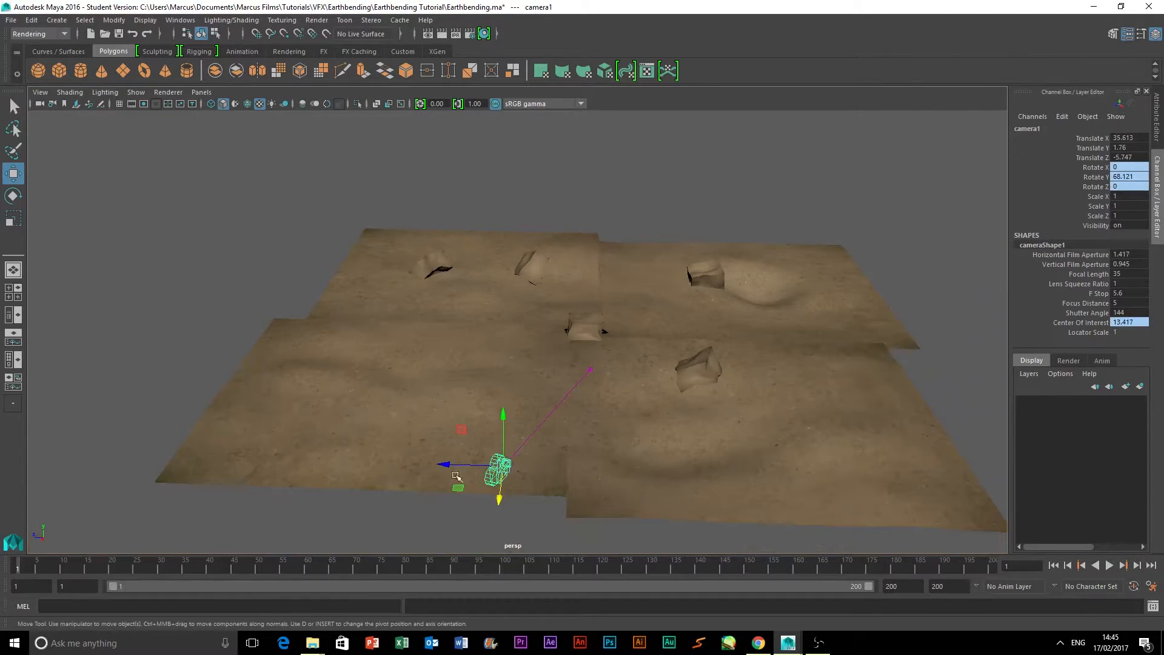
drag(441, 466, 534, 470)
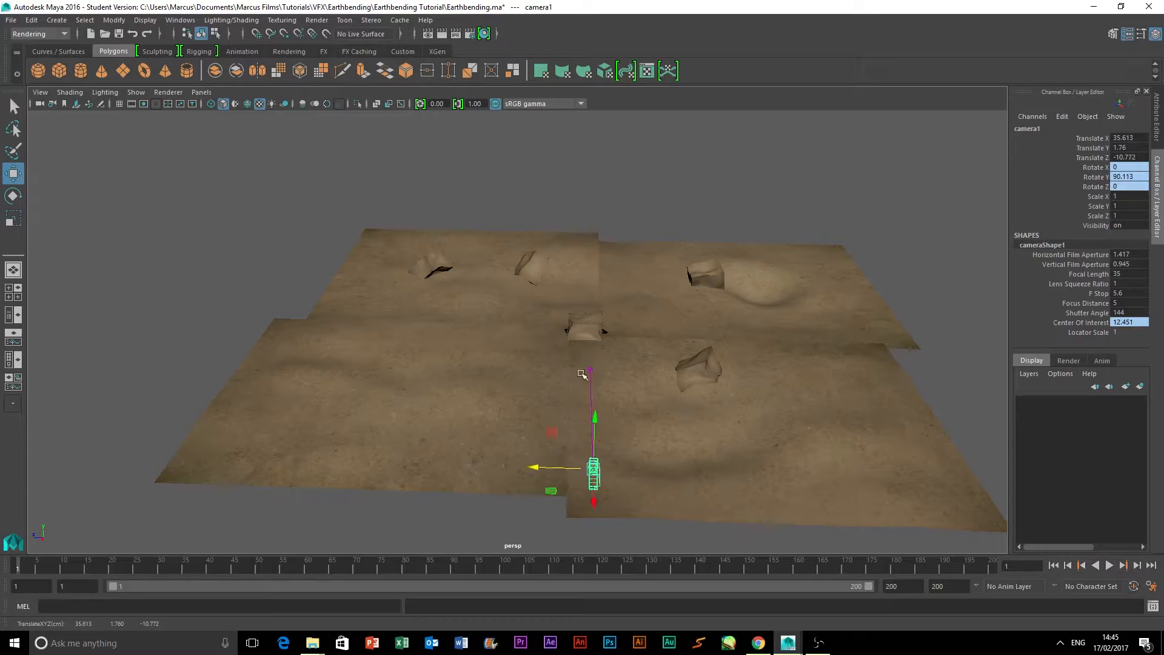
click(591, 370)
key(F8)
scroll(623, 436, up, 4)
alt+drag(674, 429, 784, 443)
click(799, 310)
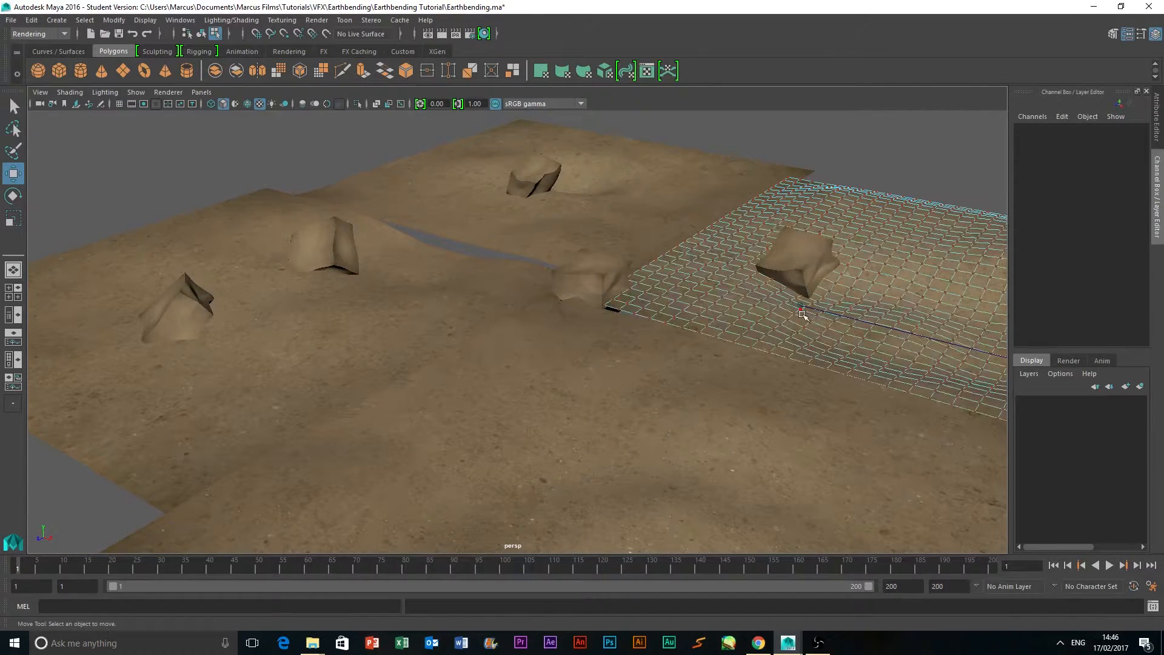
click(803, 314)
right_drag(807, 317, 844, 289)
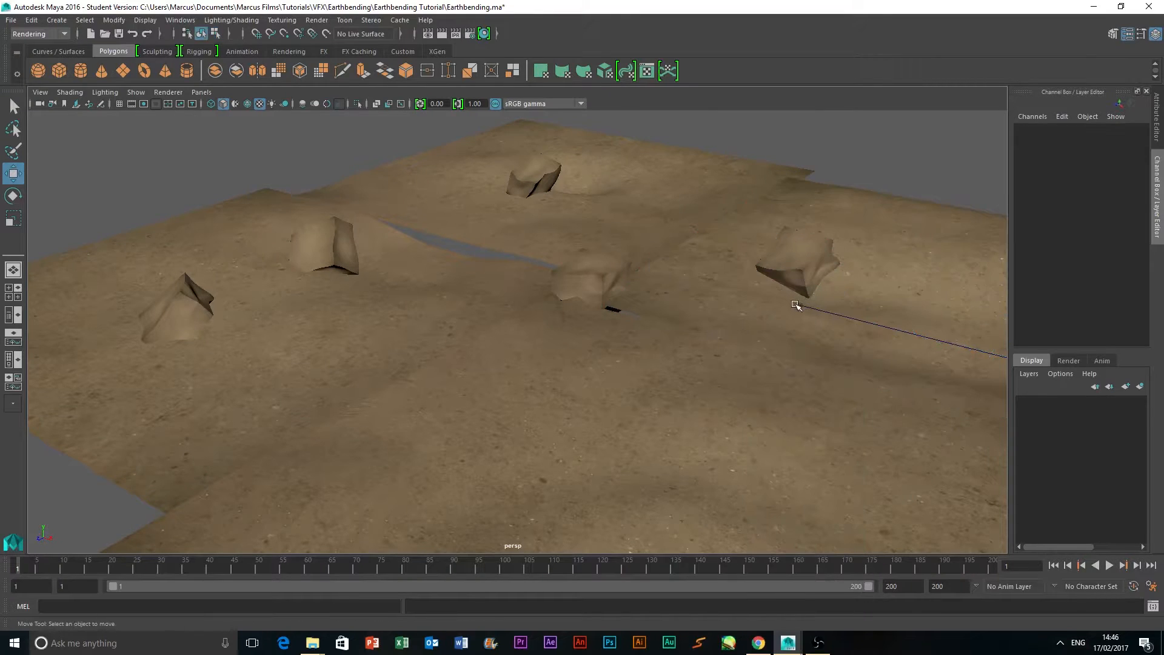
Select the camera's aim point and move it beside the main rock.
click(799, 304)
click(800, 304)
drag(844, 317, 673, 315)
drag(612, 285, 591, 300)
Position the camera's aim at the main rock, about X 15.526, Y 0.196, Z -10.502, and keyframe it at frame 1.
drag(618, 230, 700, 400)
click(538, 319)
click(647, 322)
click(609, 323)
click(631, 358)
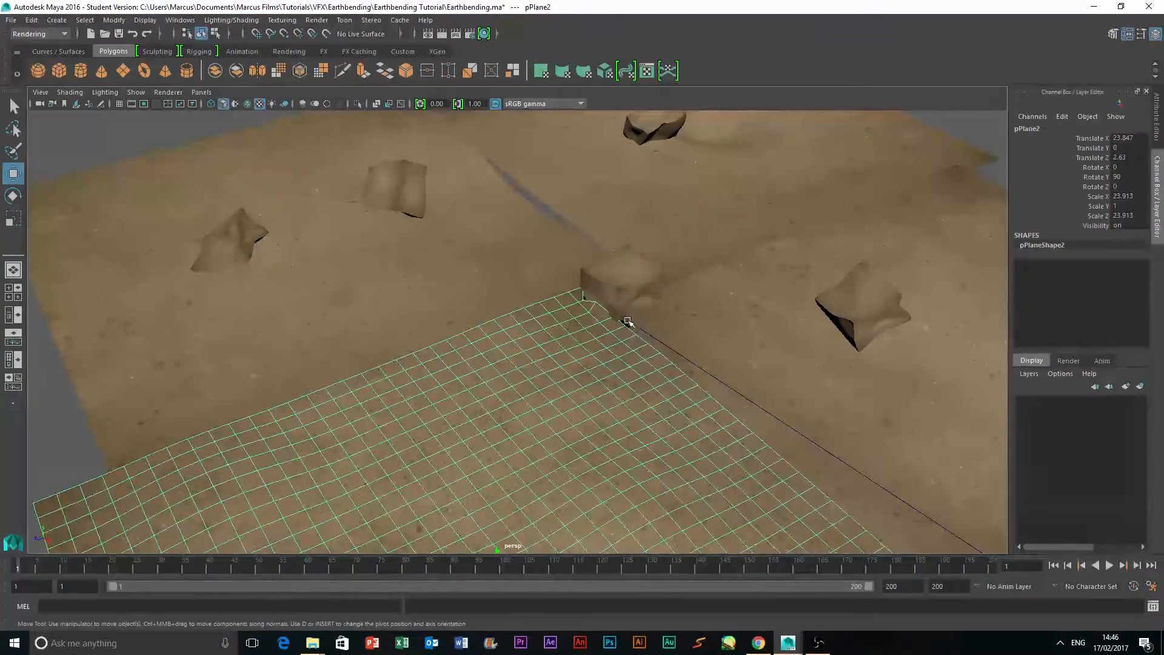
click(623, 316)
drag(595, 328, 888, 331)
drag(631, 271, 629, 280)
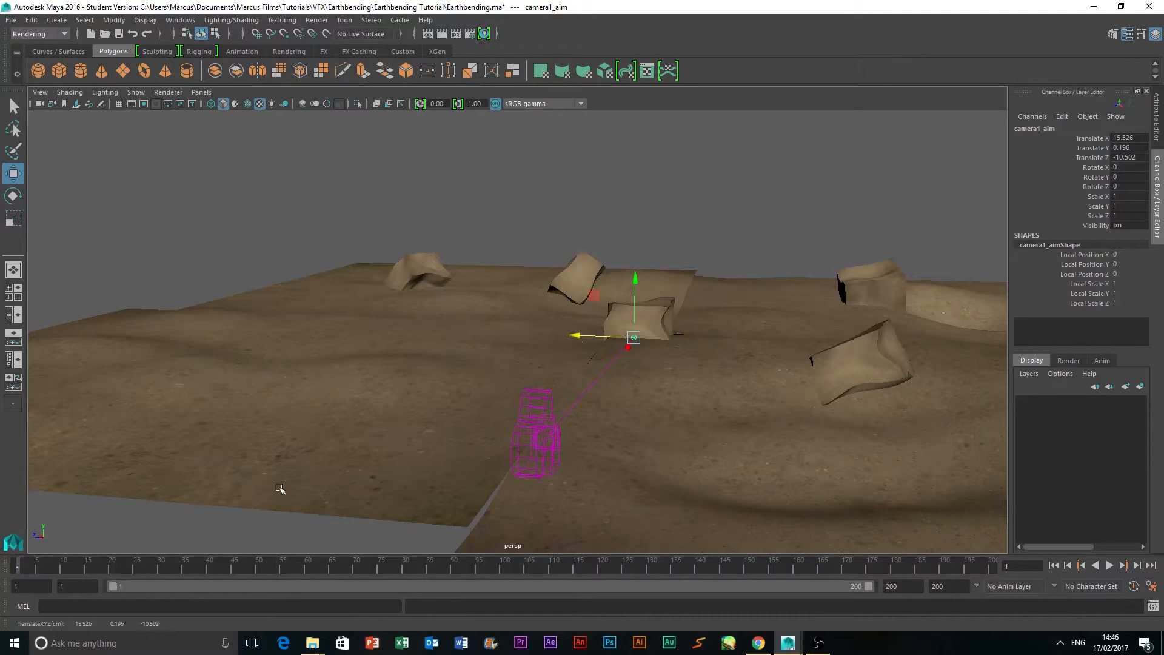
key(s)
At frame 80, raise the camera's aim to about Y 1.169 and keyframe it.
click(403, 565)
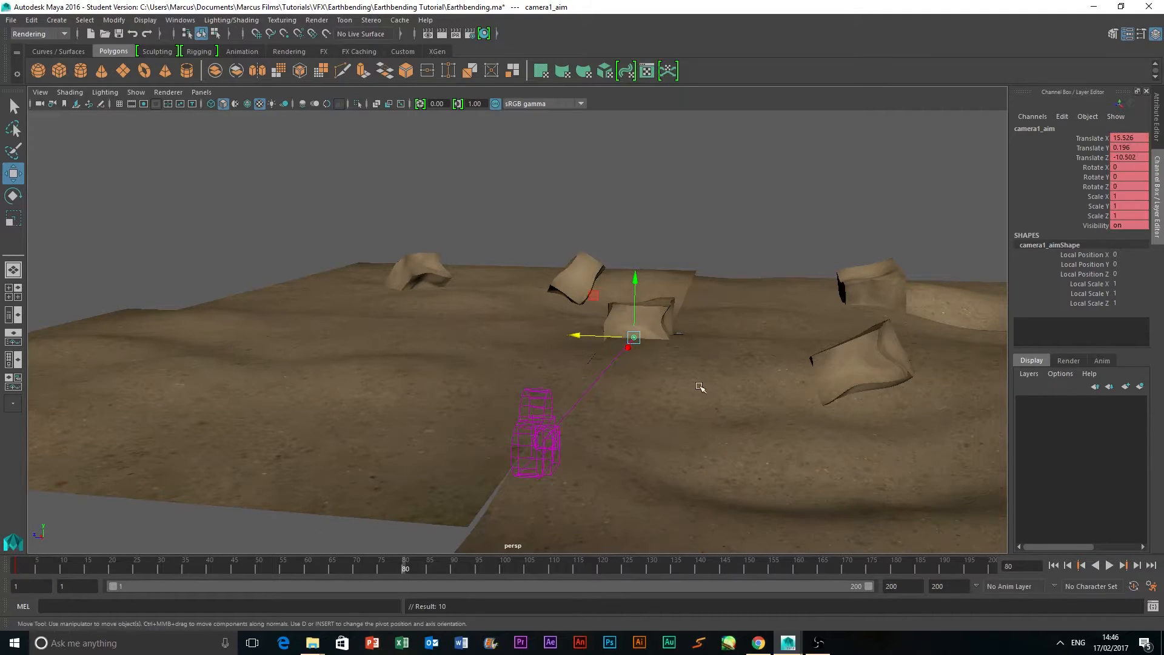
key(s)
drag(638, 280, 638, 256)
key(s)
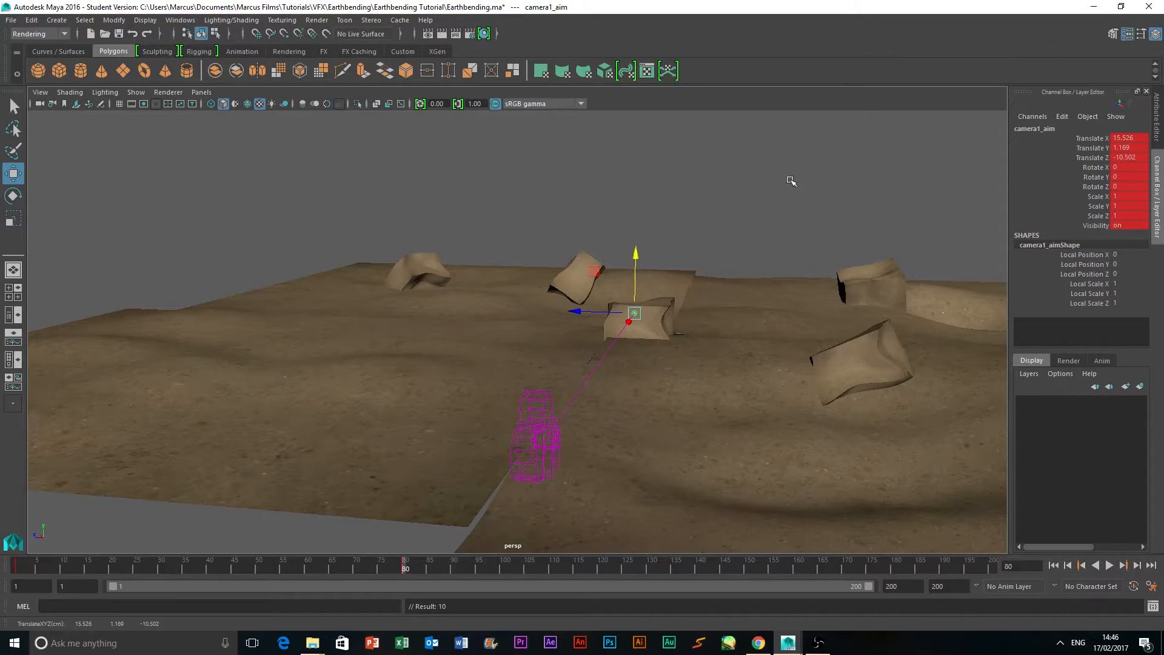
key(alt+v)
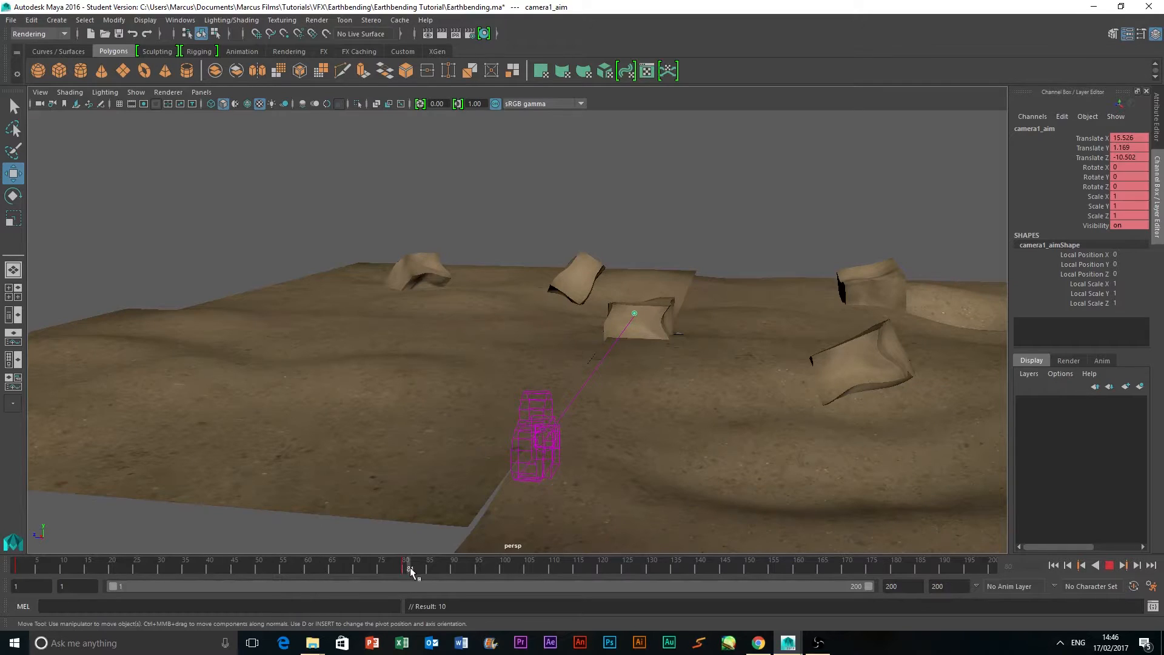
At frame 120, raise the camera's aim to about Y 6.236, level with the floating rock, and keyframe it.
click(604, 567)
scroll(666, 276, down, 2)
drag(619, 266, 613, 153)
key(s)
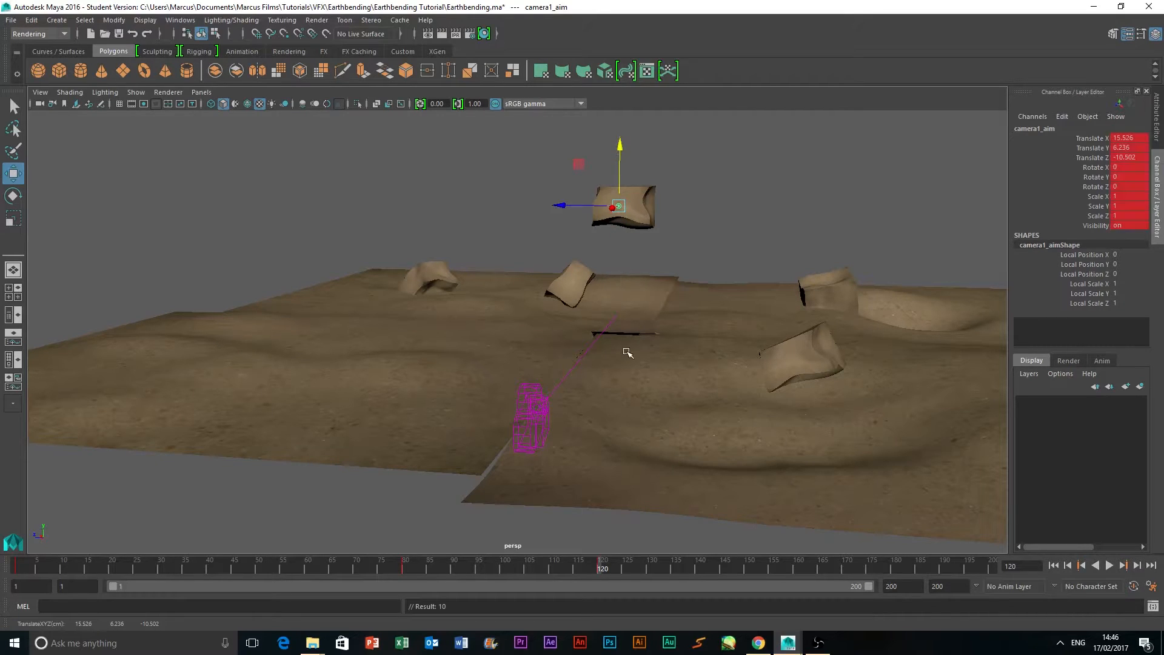
scroll(794, 510, down, 1)
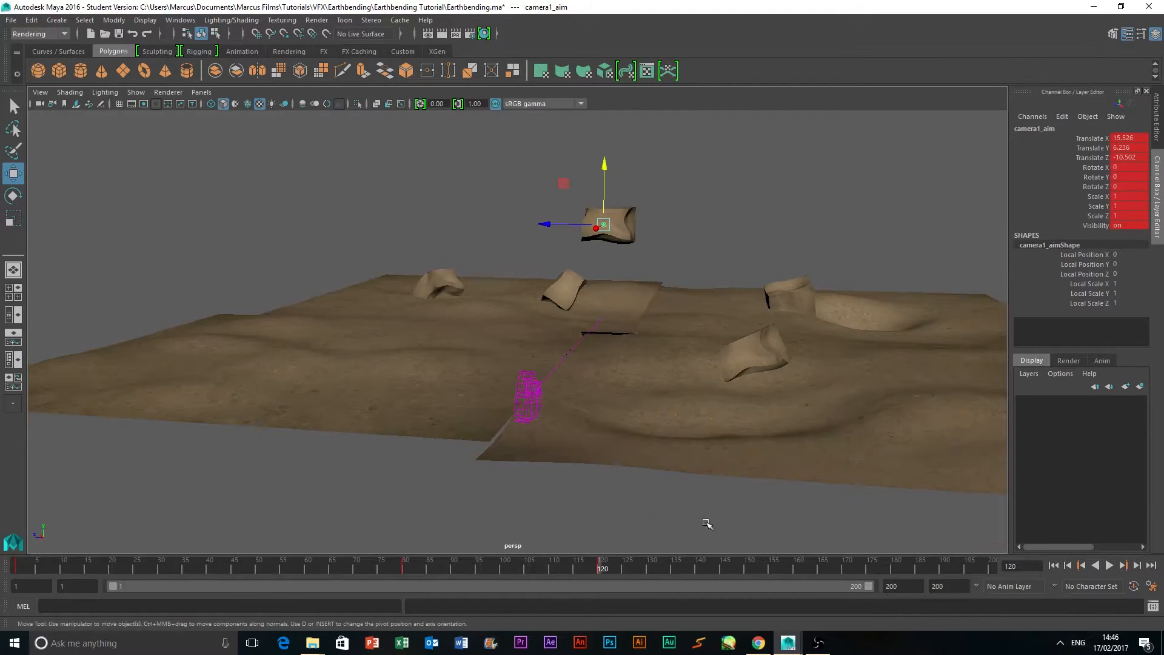
Scrub through the animation up to about frame 120 to check how the camera's aim follows the main rock.
drag(567, 566, 337, 550)
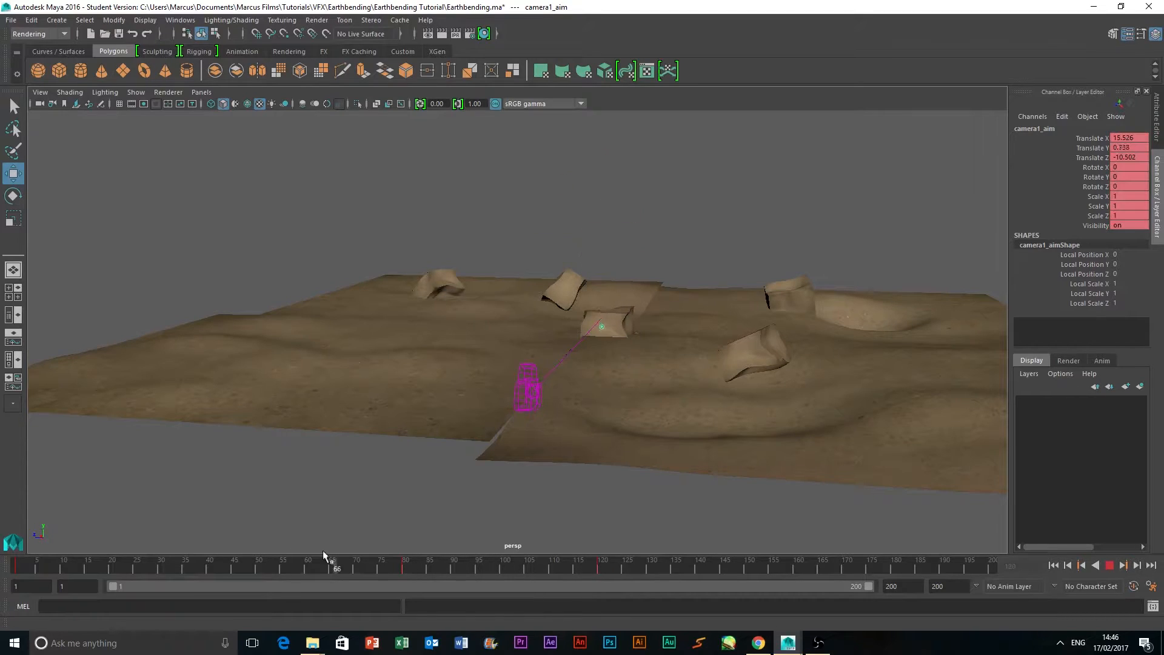
drag(20, 553, 202, 549)
drag(391, 556, 607, 548)
Replace the front view with camera1, display it textured, return to frame 1 and maximize that view.
key(space)
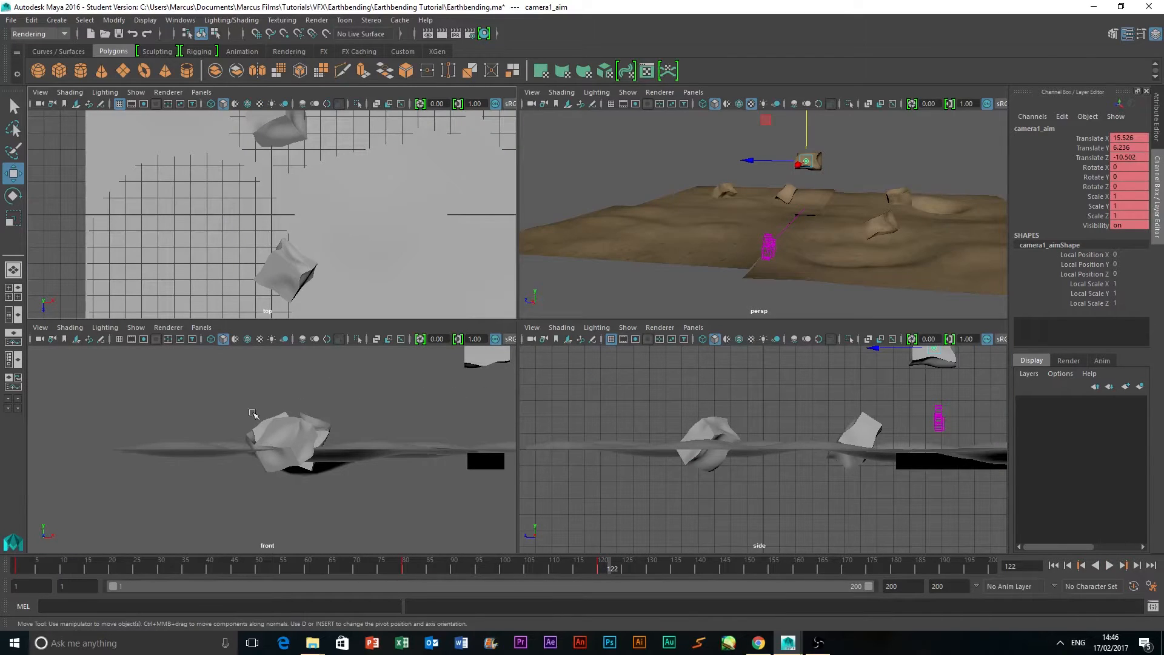
click(201, 327)
mouse_move(233, 339)
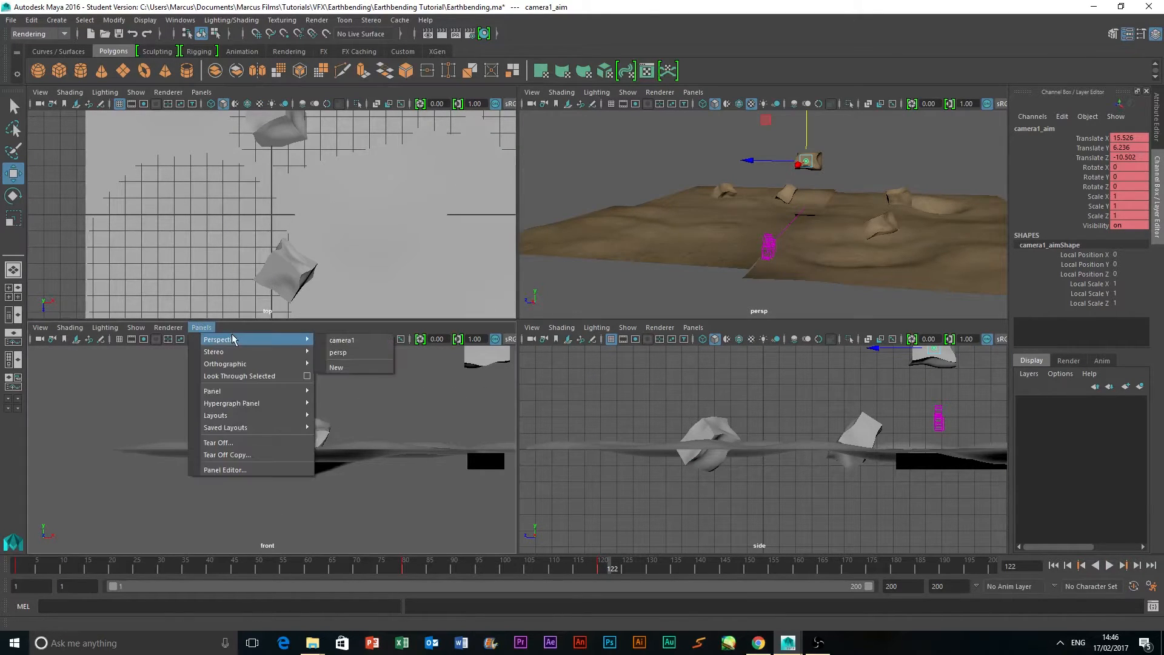
click(340, 341)
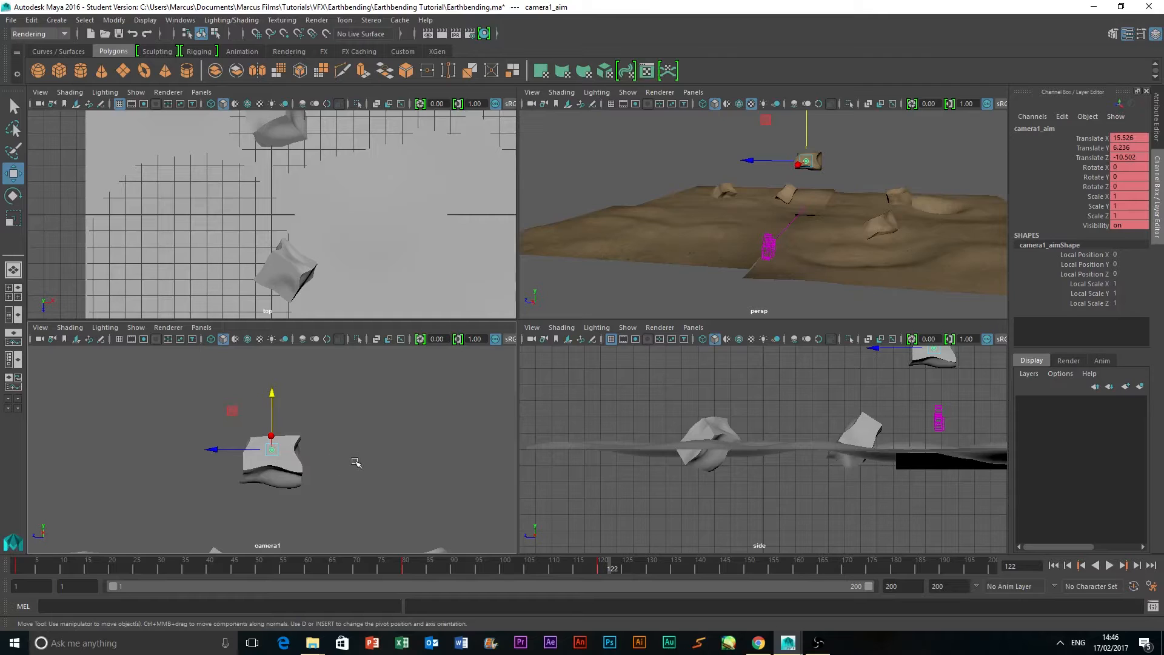
click(356, 462)
click(260, 339)
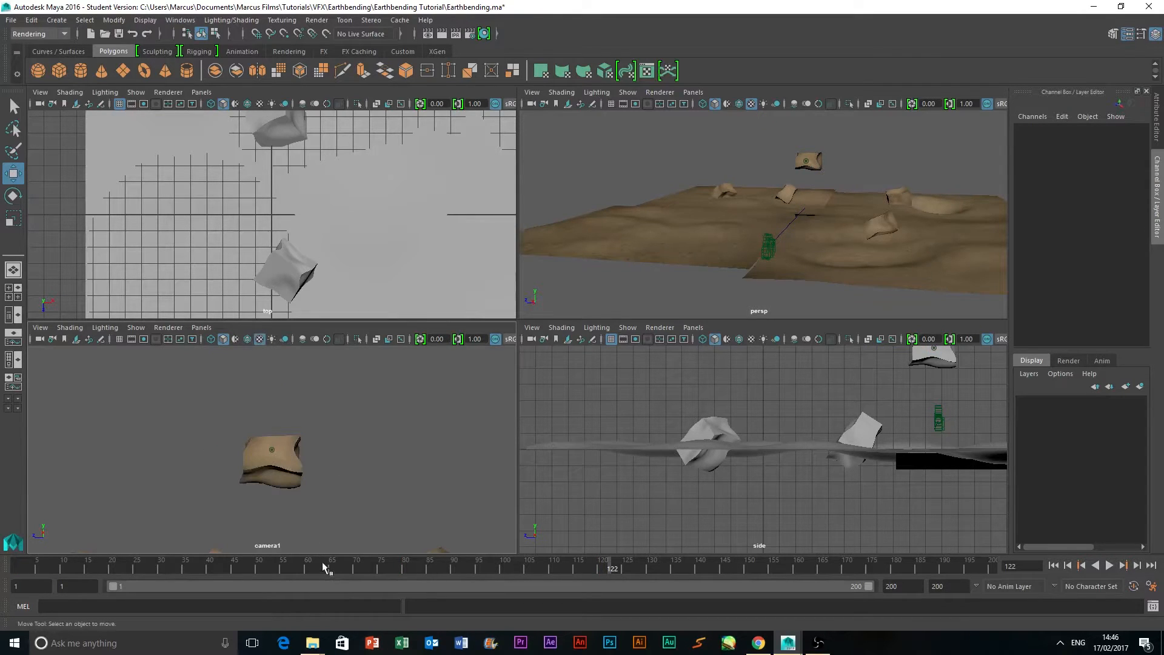
drag(325, 569, 15, 568)
key(space)
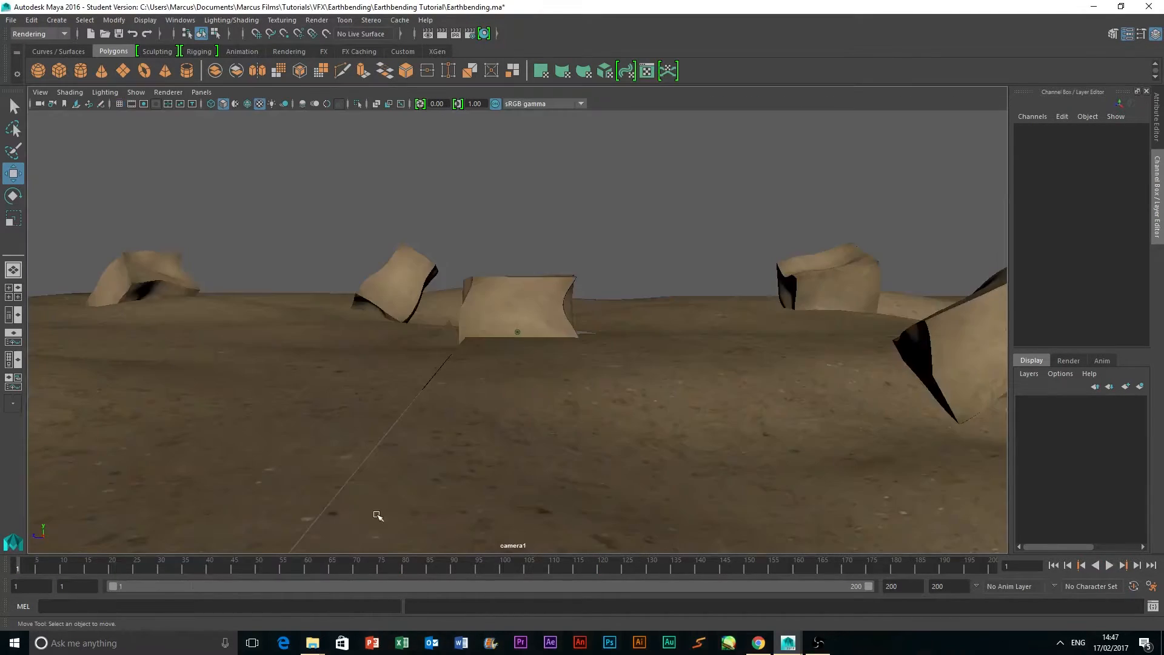
Shift the ground plane pPlane3 sideways to close the seam with the neighbouring plane, and deselect it.
click(647, 455)
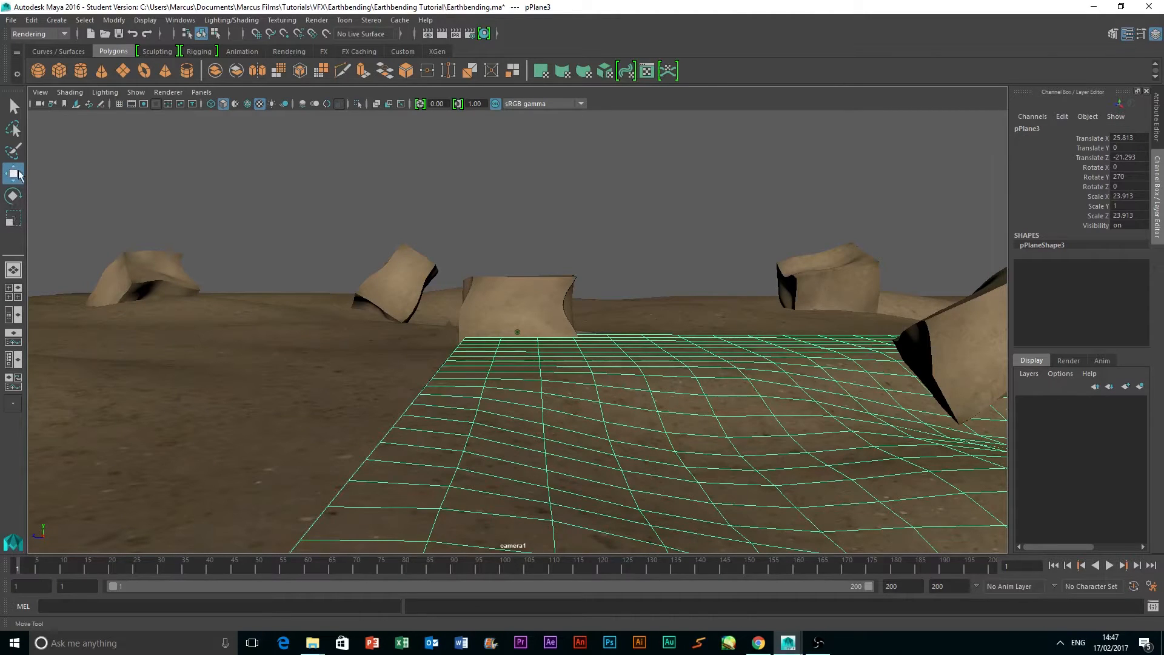
scroll(762, 405, down, 5)
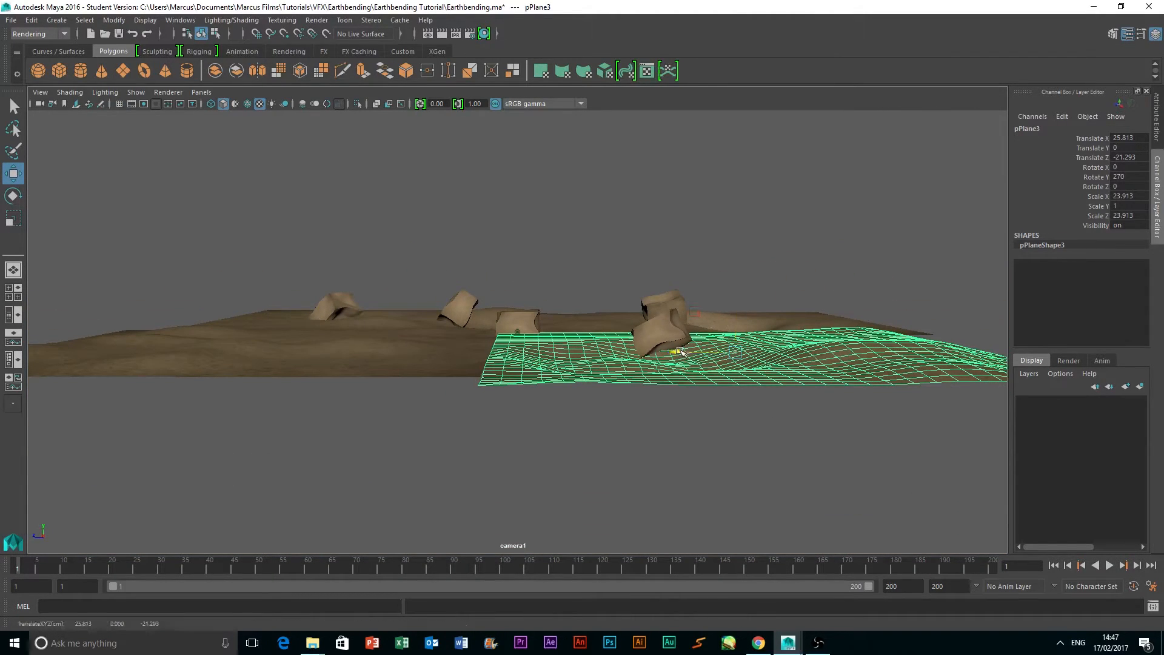
click(658, 395)
scroll(577, 358, up, 5)
Play the animation through camera1 and return to the first frame.
key(space)
key(space)
key(space)
key(space)
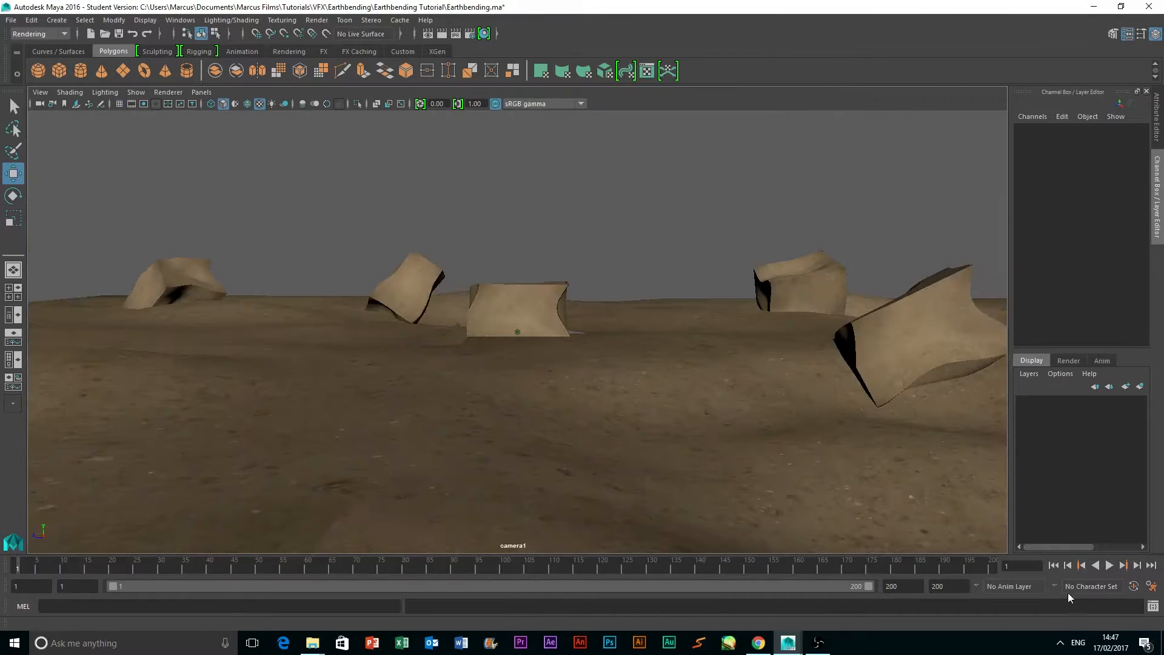
click(1109, 566)
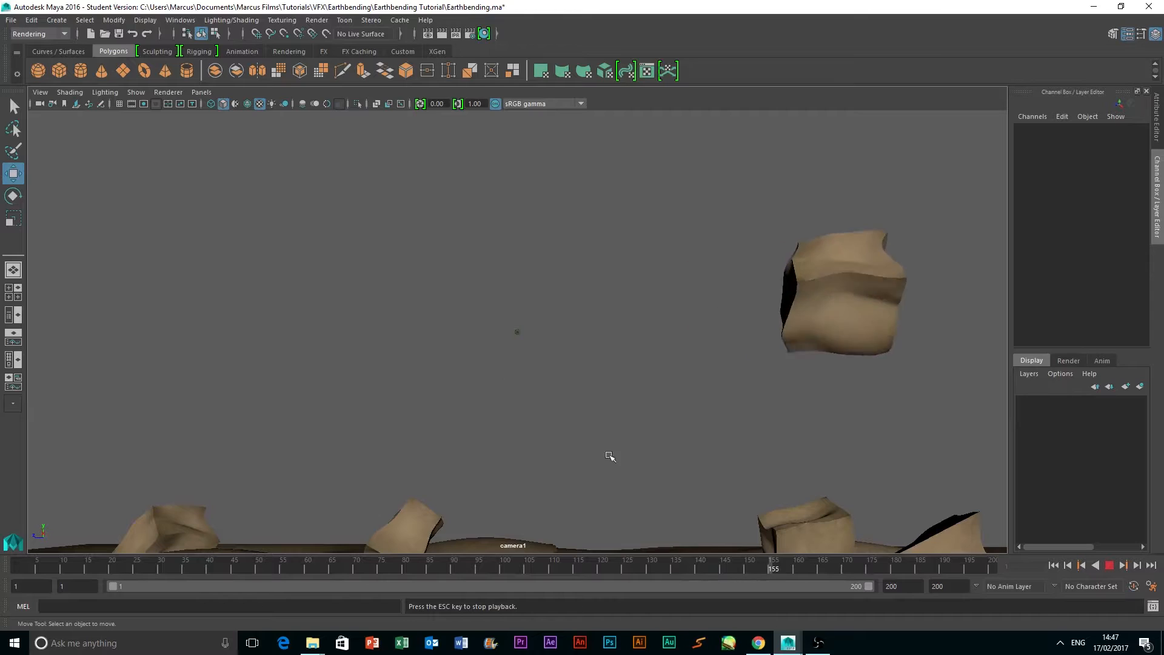
click(1109, 566)
click(1053, 565)
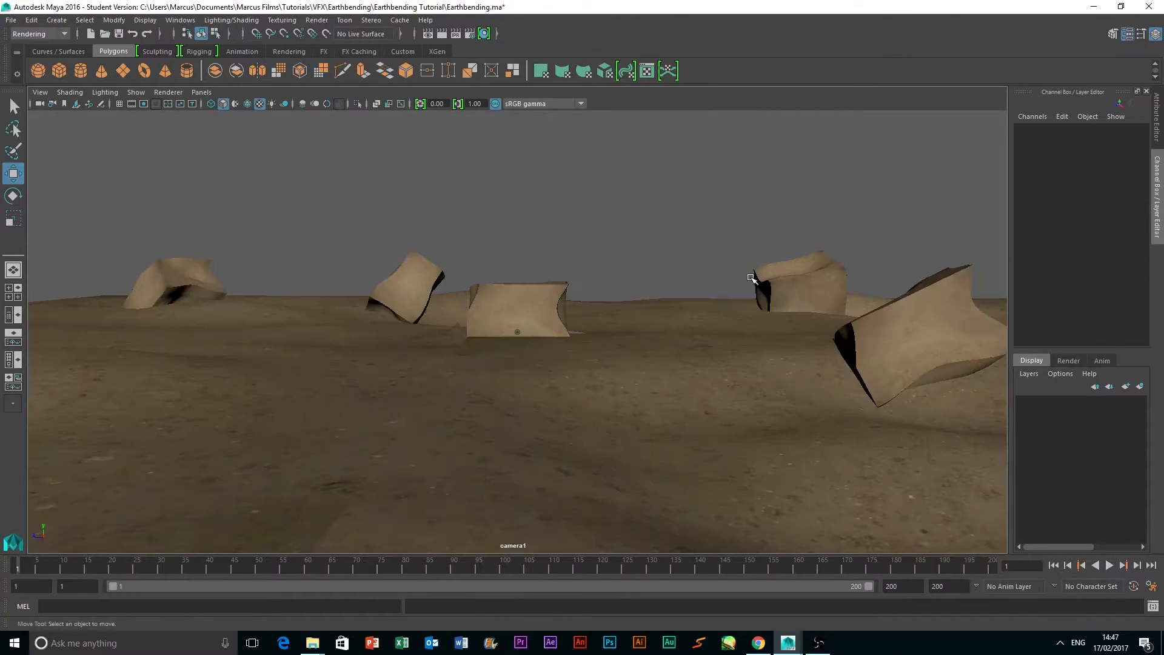
Inspect the rocks, ground and camera placement from several angles in the perspective view, and return to the camera1 view.
key(space)
key(space)
alt+drag(719, 397, 551, 506)
click(600, 398)
drag(892, 402, 895, 397)
click(933, 271)
alt+drag(749, 485, 756, 333)
click(757, 333)
drag(888, 267, 883, 267)
click(834, 197)
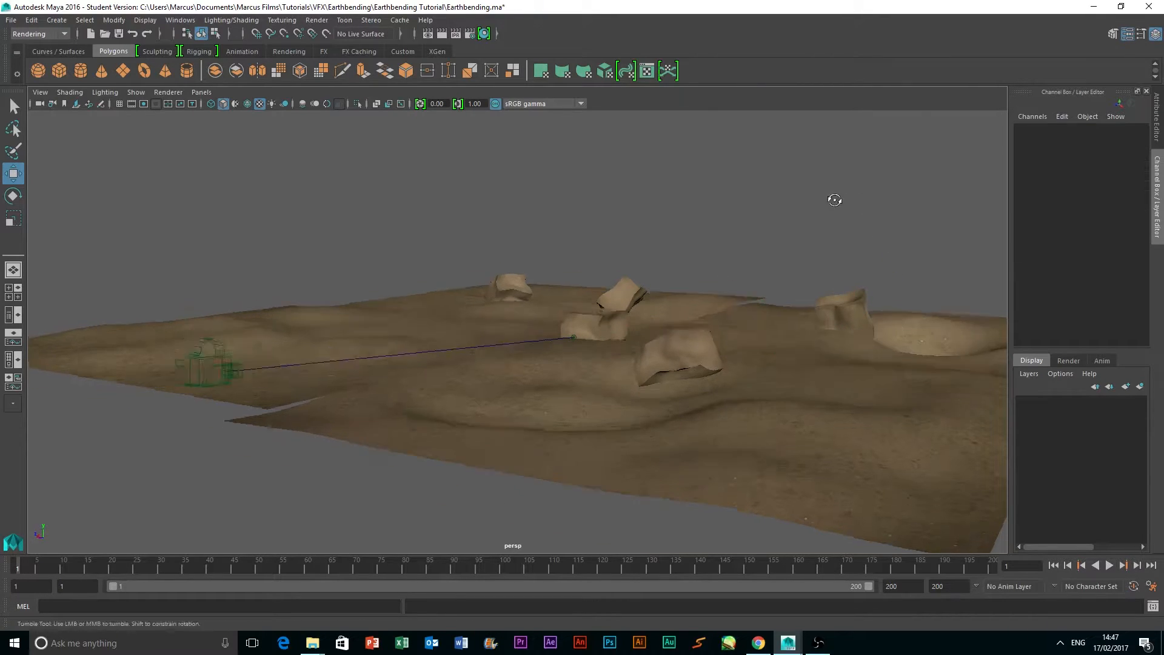
alt+drag(835, 197, 832, 350)
click(832, 354)
drag(794, 277, 780, 273)
click(781, 155)
alt+drag(777, 451, 776, 406)
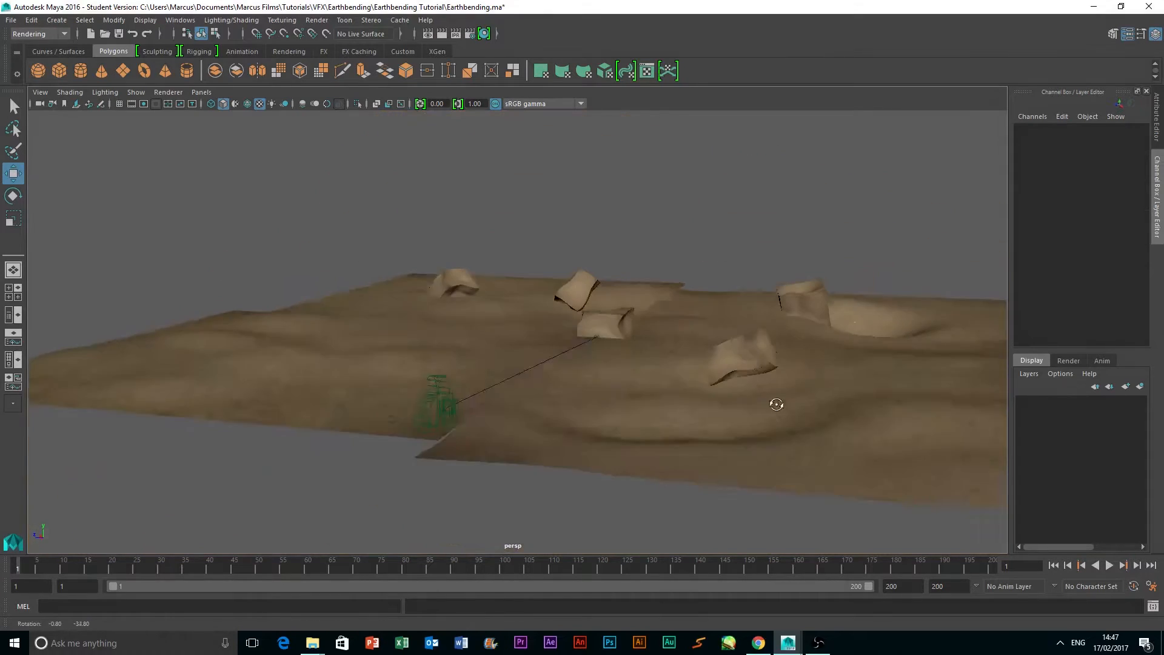
key(space)
key(space)
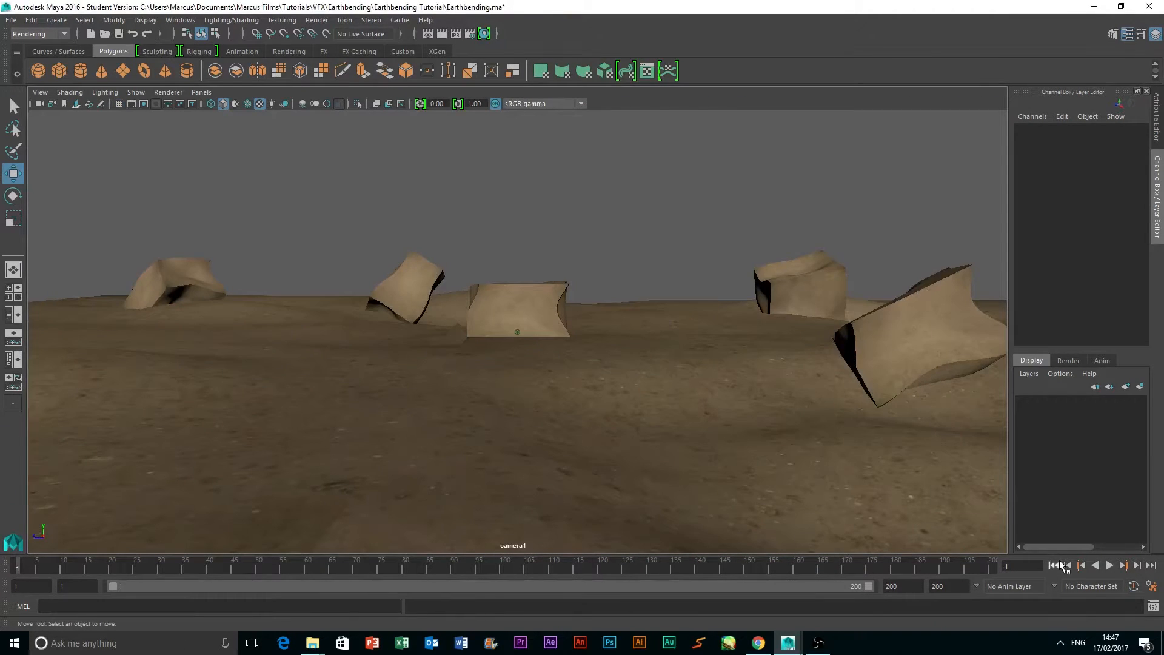
Play the shot to frame 111, test-render that frame from camera1, view it without colour management and close the render.
click(1109, 565)
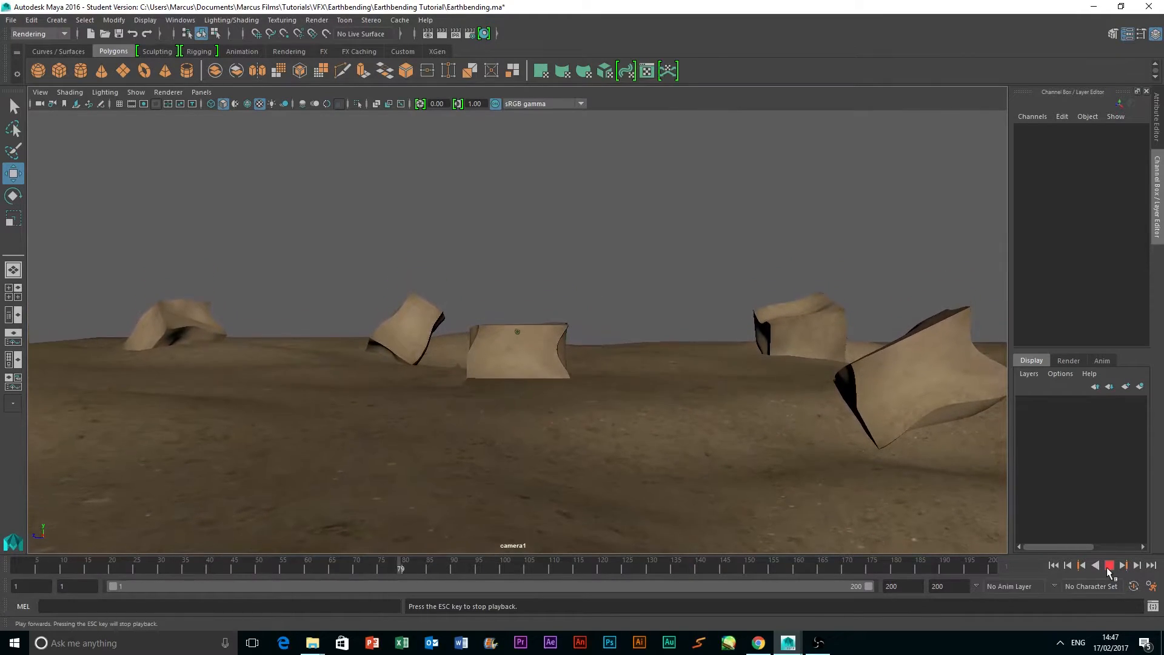
click(1108, 565)
click(441, 34)
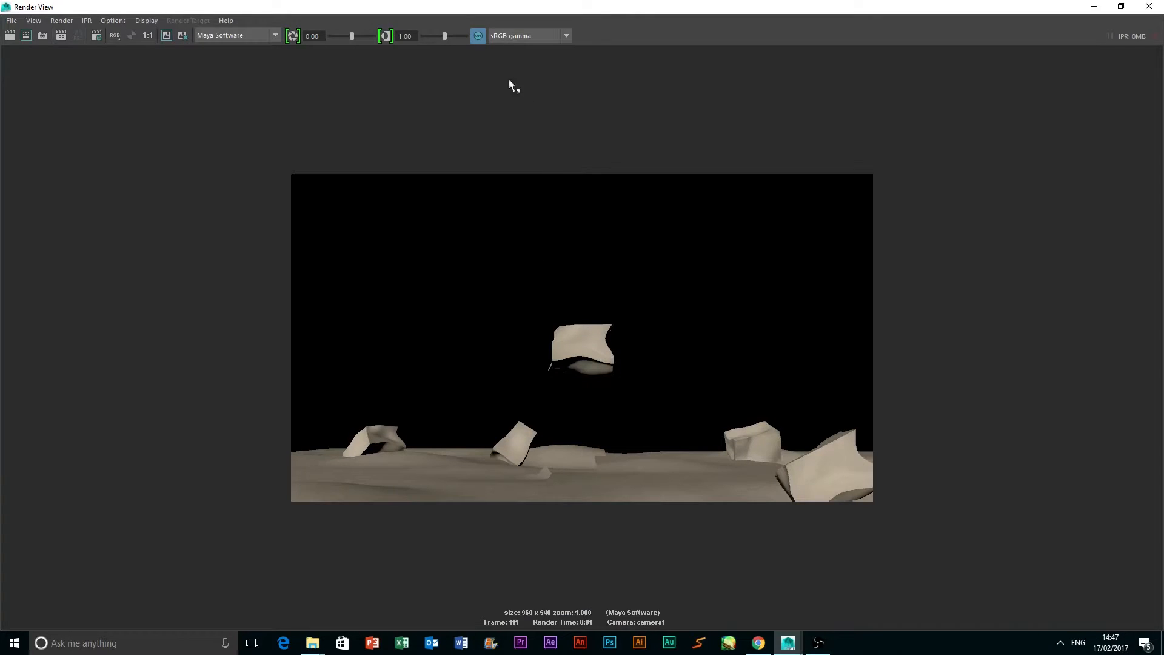
click(478, 40)
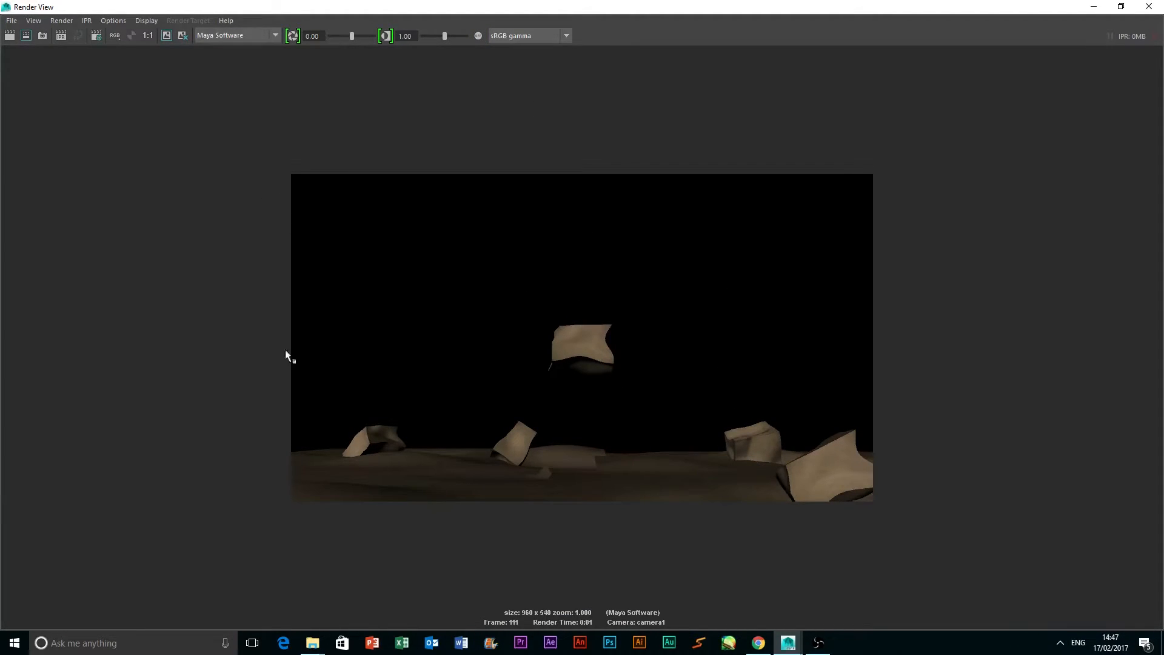
click(1150, 6)
In the perspective view, move the background rock pCube5 forward to about X 27.583, and return to the camera1 view.
key(space)
key(space)
key(f)
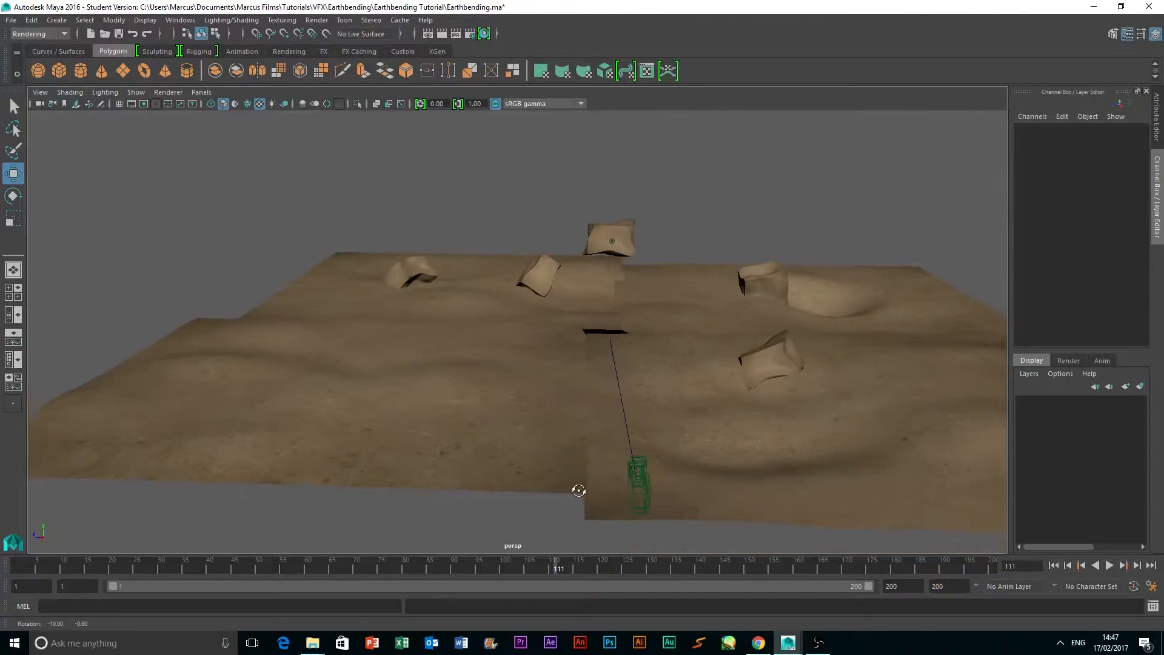
click(537, 262)
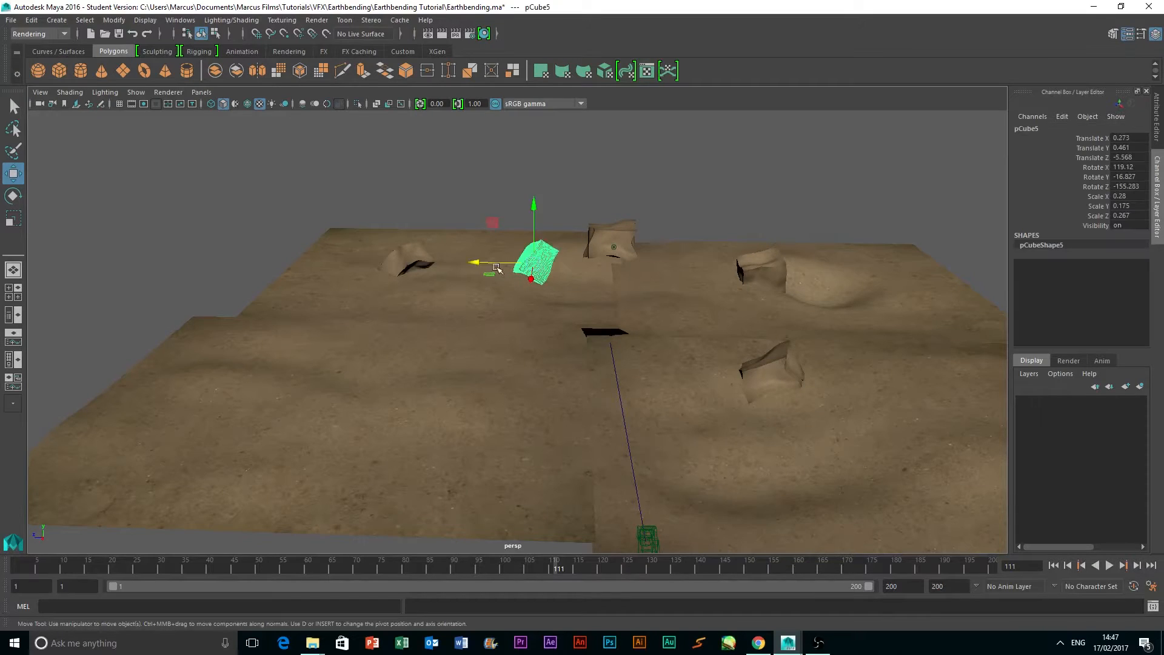
drag(533, 281, 520, 480)
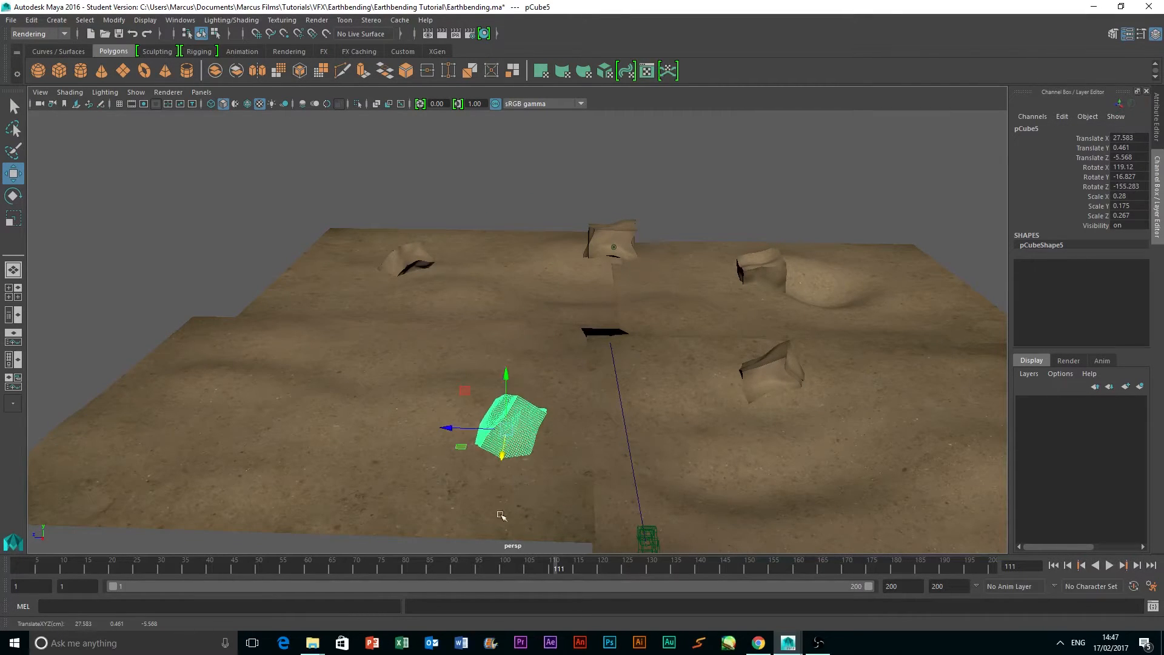
click(494, 548)
key(space)
key(space)
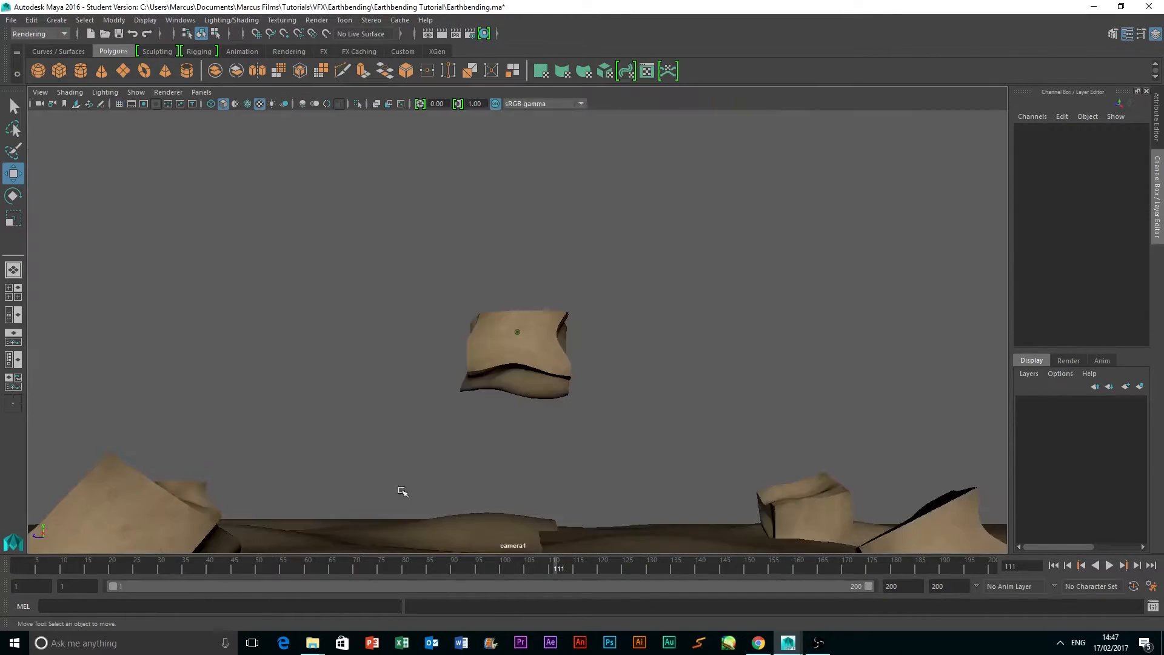
At frame 41, move the rock pCube5 to about Z -7.088 and push it back to about X 19.26.
drag(477, 568, 215, 568)
click(165, 388)
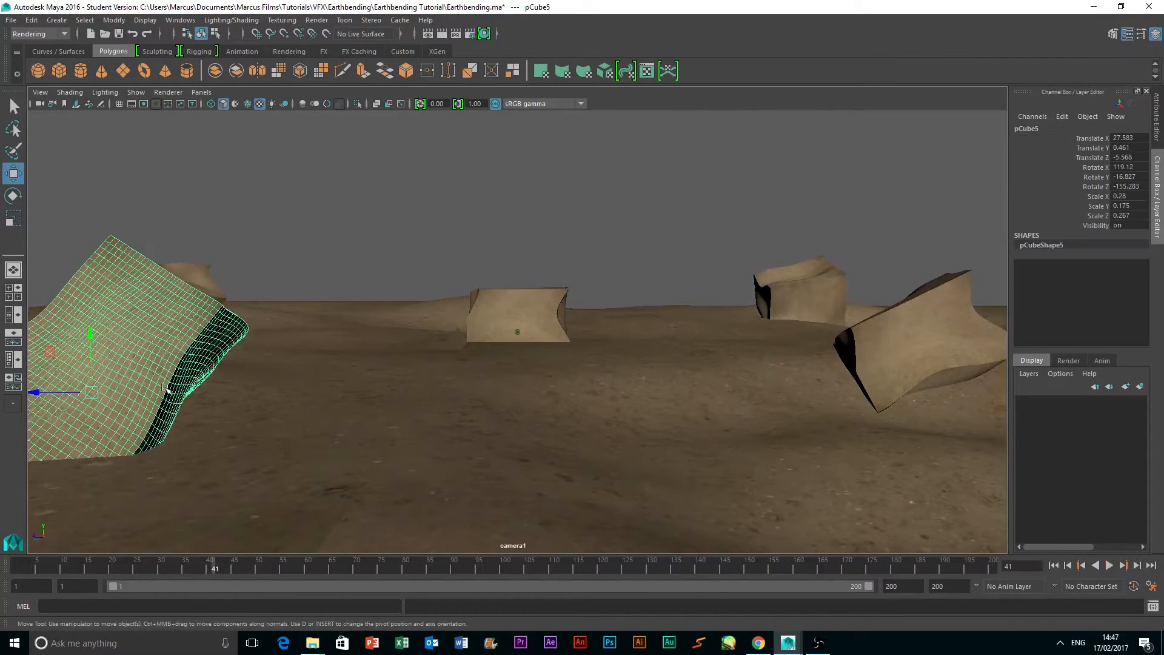
drag(61, 390, 239, 397)
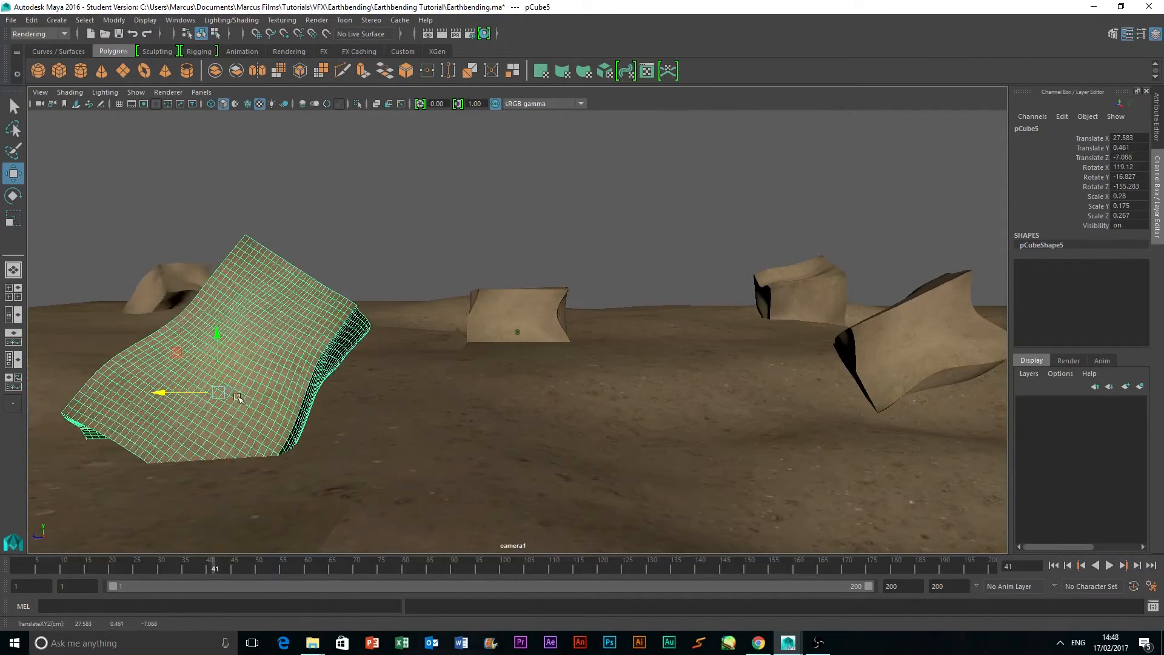
alt+drag(559, 364, 515, 317)
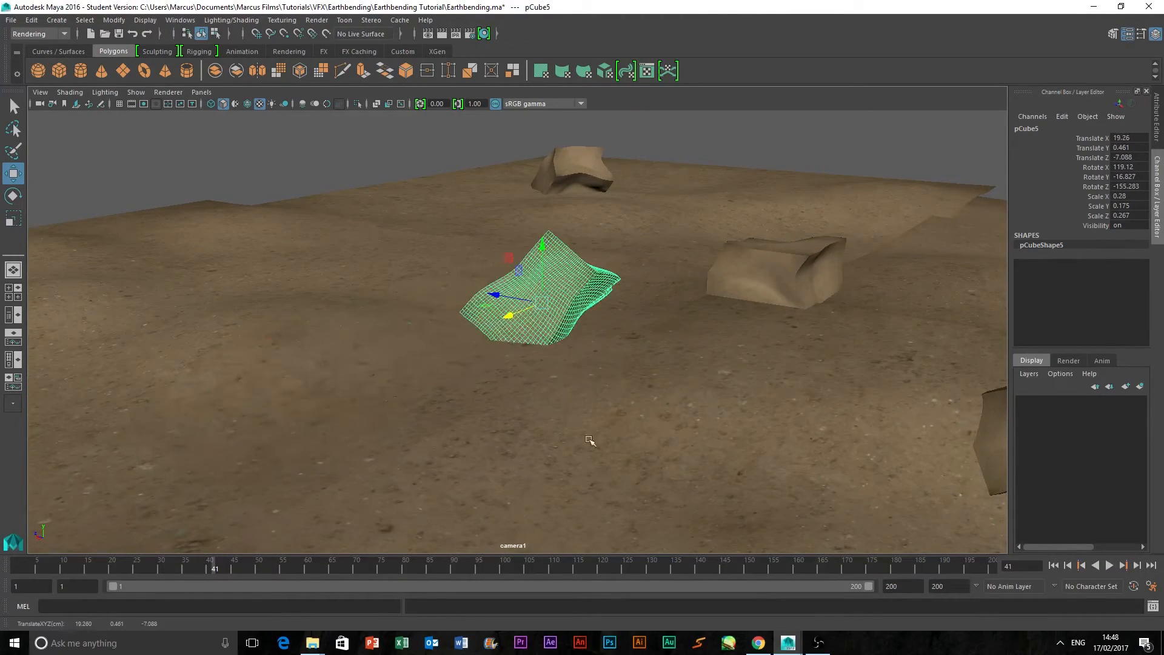
alt+drag(584, 434, 624, 436)
Deselect the rock pCube5 and tumble camera1 down to a lower angle facing the main rock.
key(space)
key(space)
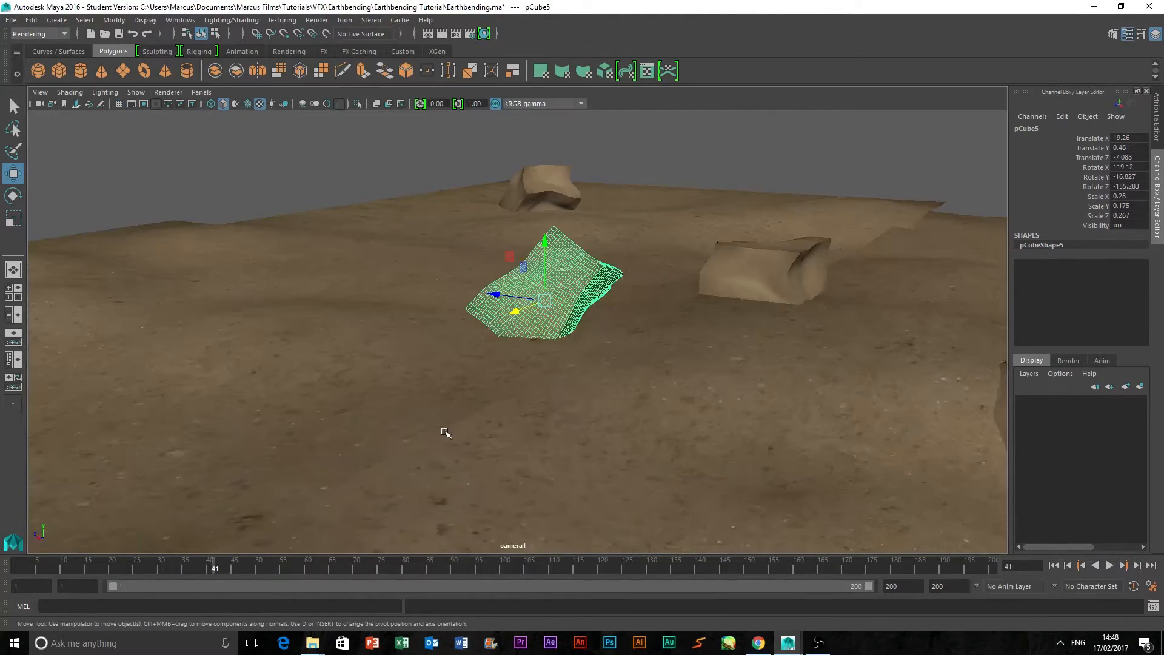
key(space)
key(space)
click(657, 239)
alt+drag(657, 239, 602, 358)
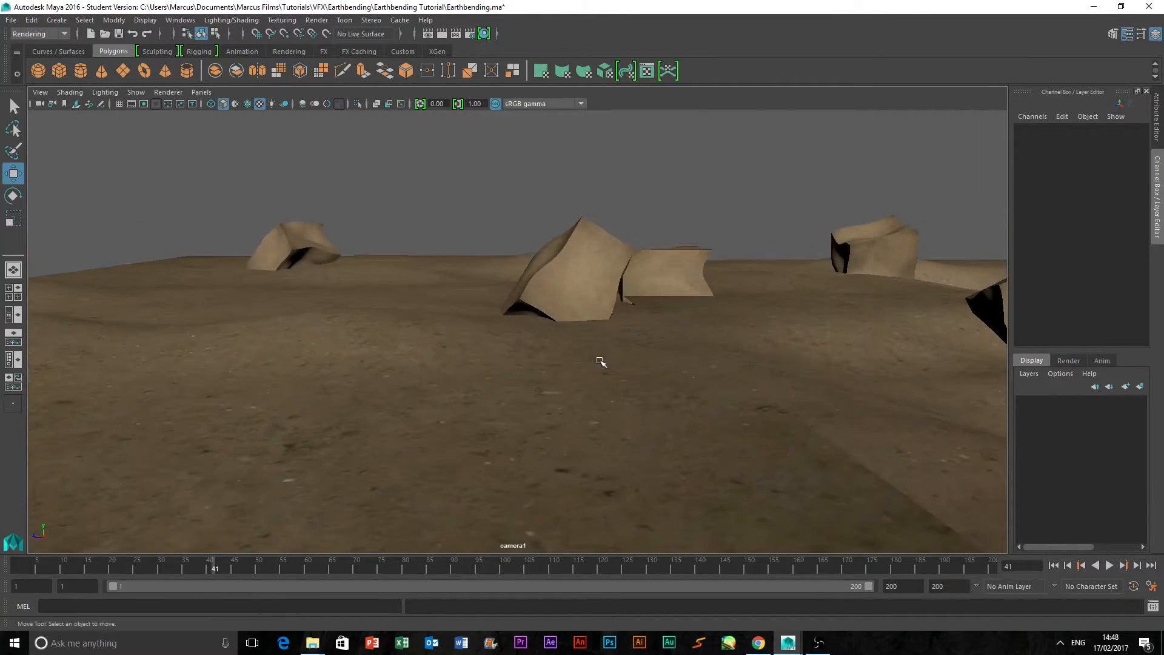
In the perspective view, select camera1 and move it sideways to about Z -9.933.
key(space)
key(space)
alt+right_drag(719, 449, 511, 477)
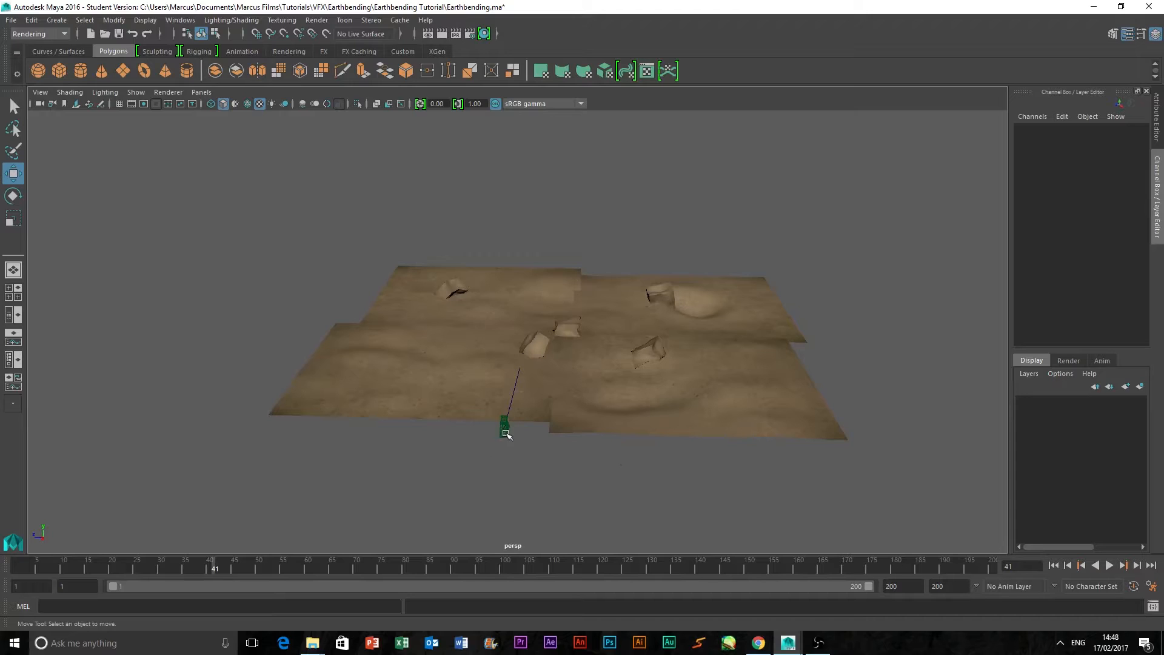
click(506, 432)
scroll(545, 444, up, 5)
drag(456, 524, 561, 524)
scroll(566, 402, up, 3)
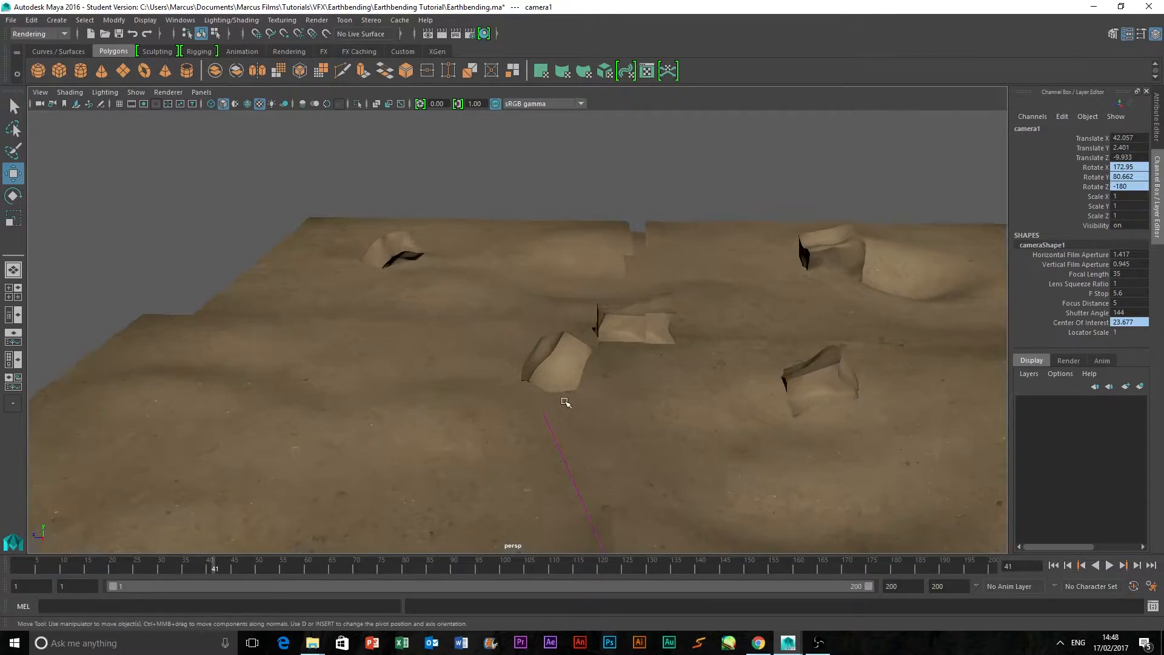
At frame 41 in the perspective view, try to move camera1's aim sideways along the ground beside the rock pCube5.
alt+drag(613, 478, 606, 437)
click(547, 343)
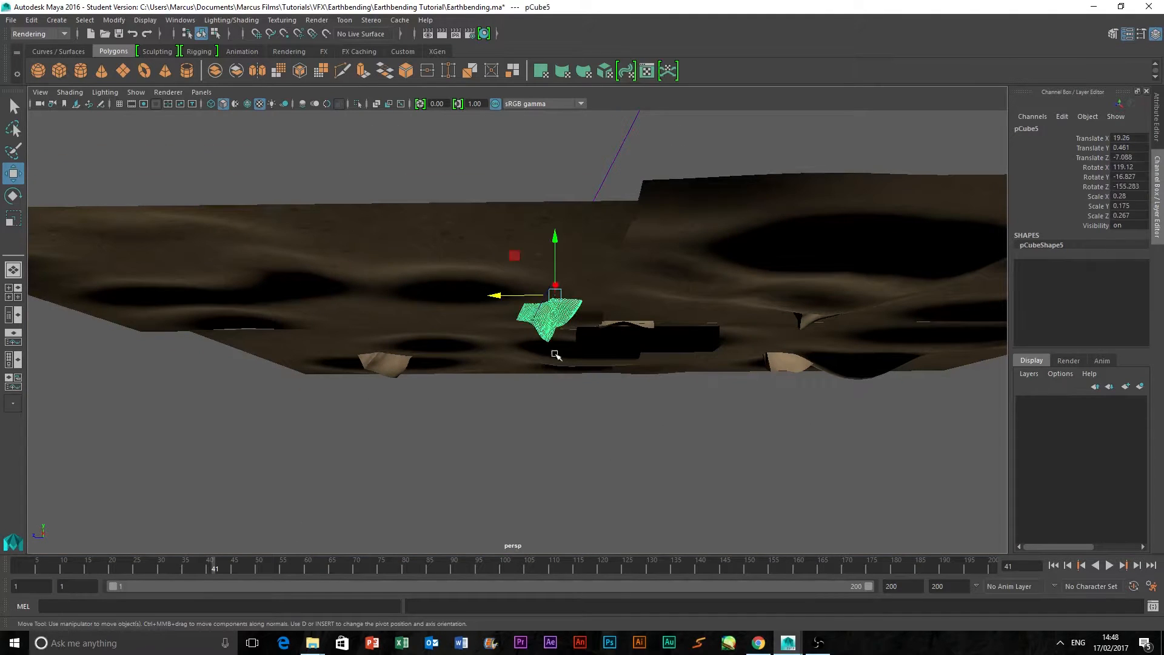
click(597, 427)
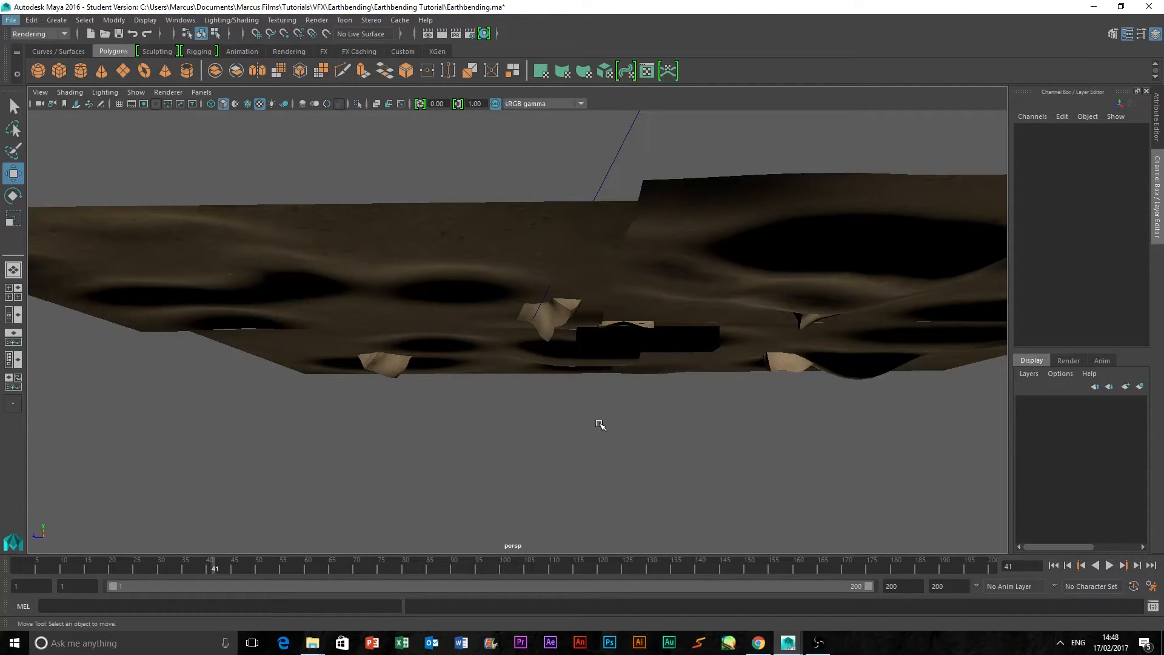
alt+drag(599, 418, 613, 416)
scroll(612, 417, up, 5)
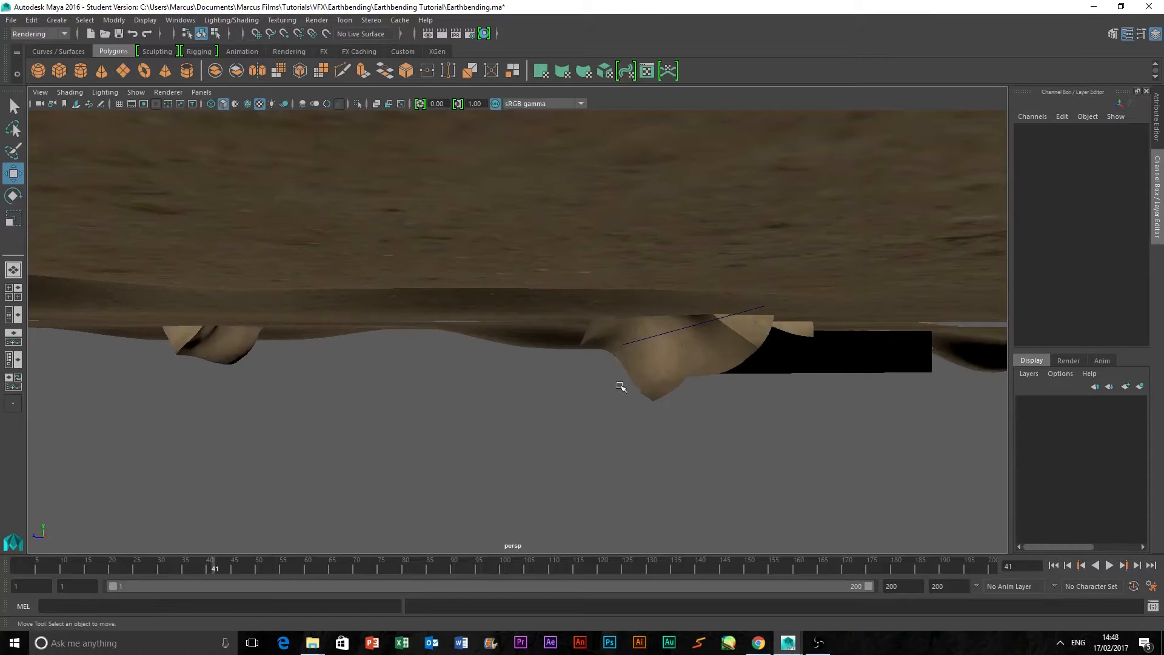
click(625, 352)
drag(698, 290, 666, 294)
click(624, 347)
alt+drag(718, 406, 588, 398)
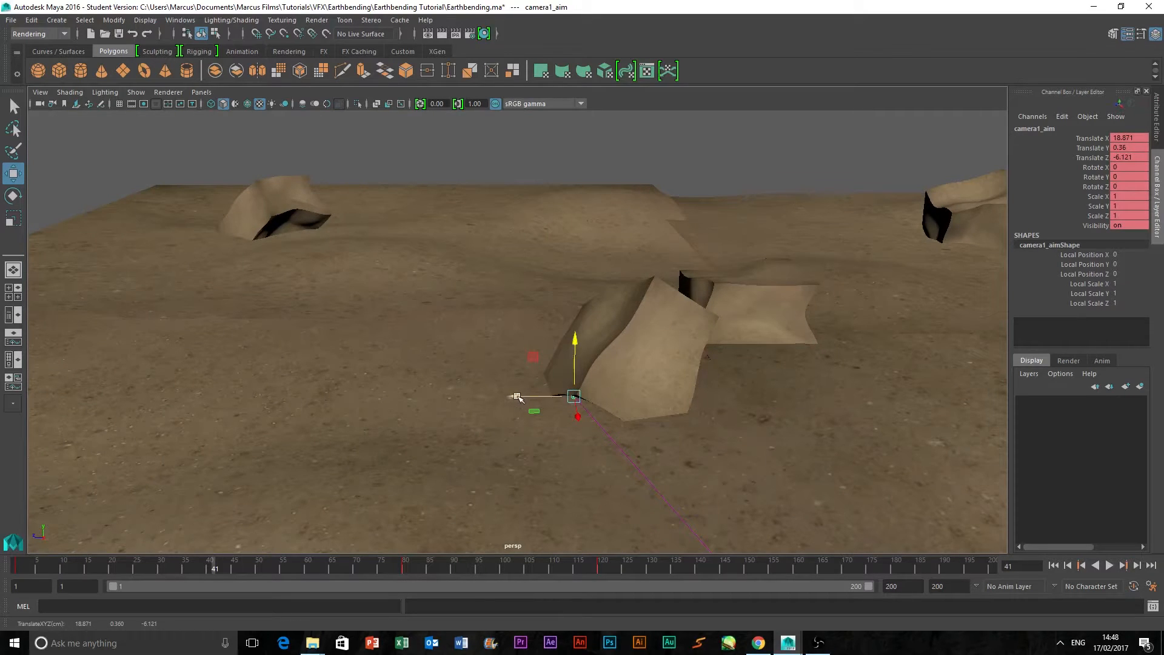
drag(513, 397, 712, 394)
At frame 1, move the rock pCube5 to about X 17.327 and Z -5.251, and return to the camera1 view.
drag(34, 569, 14, 564)
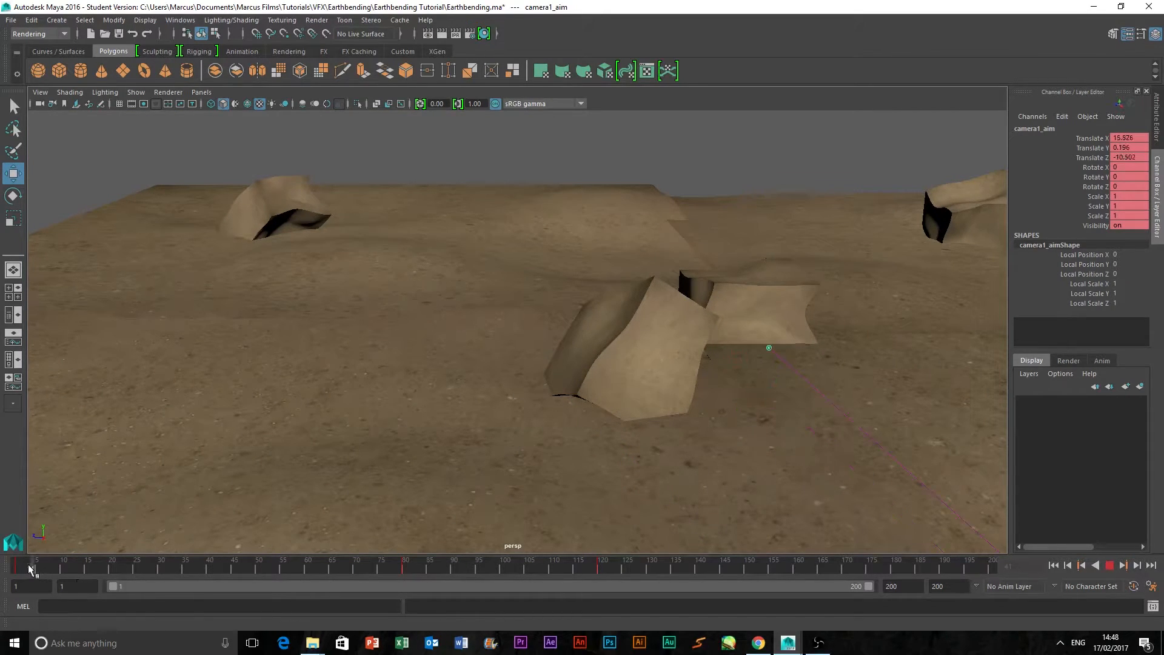
drag(133, 564, 392, 560)
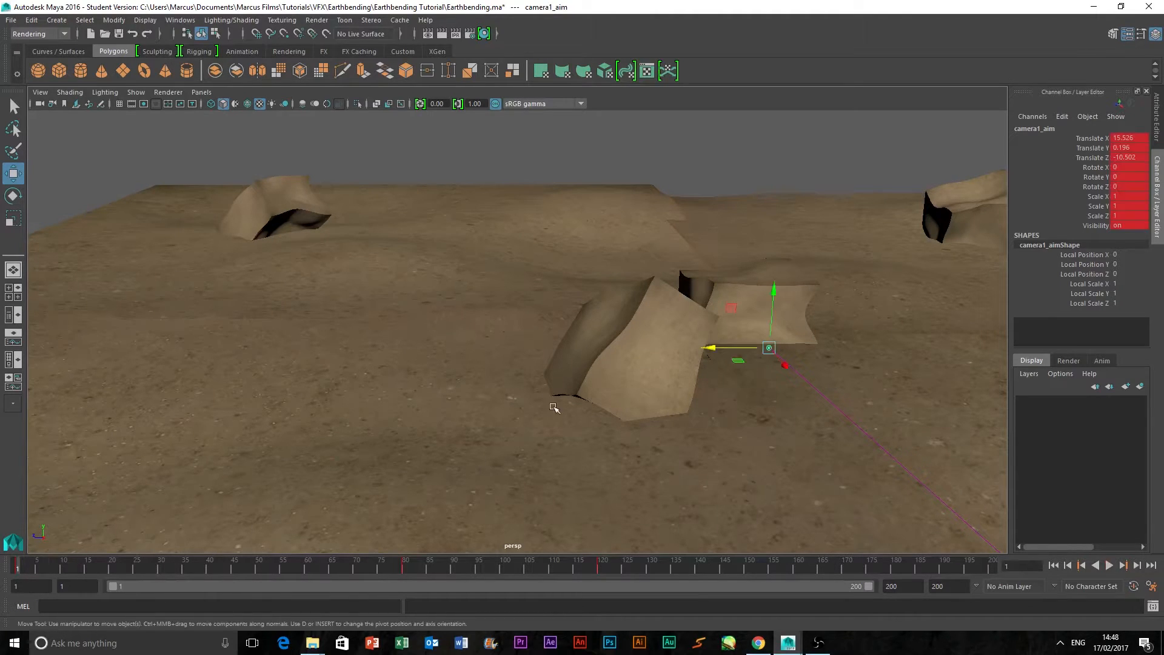
click(591, 386)
drag(557, 368, 439, 388)
key(space)
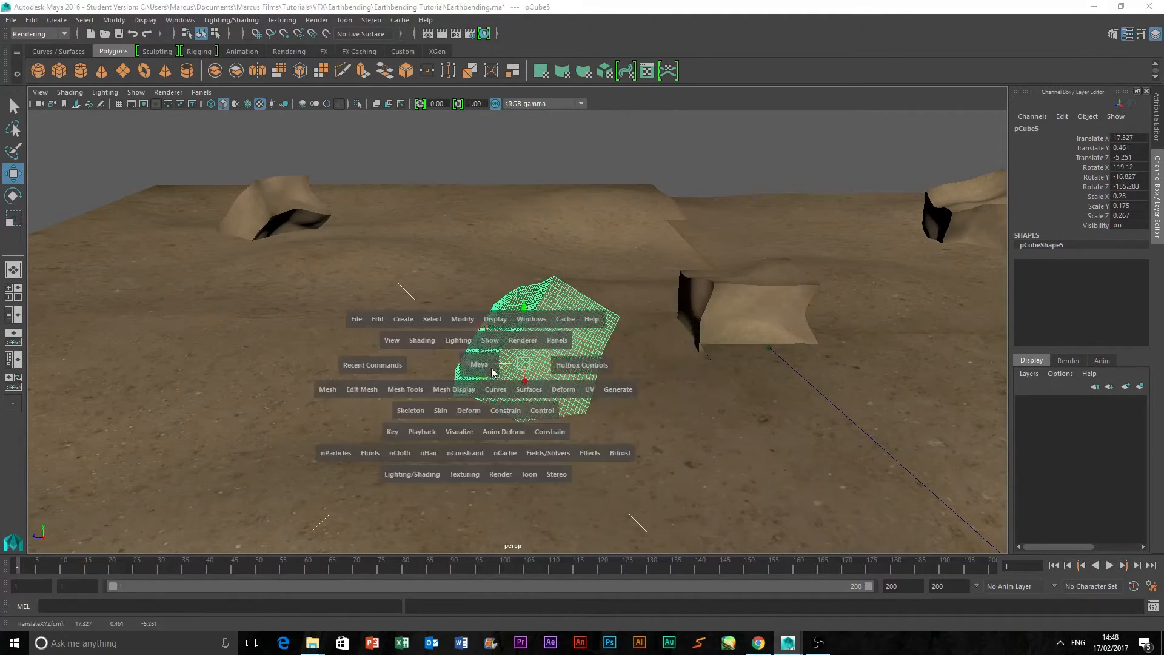
key(space)
click(451, 321)
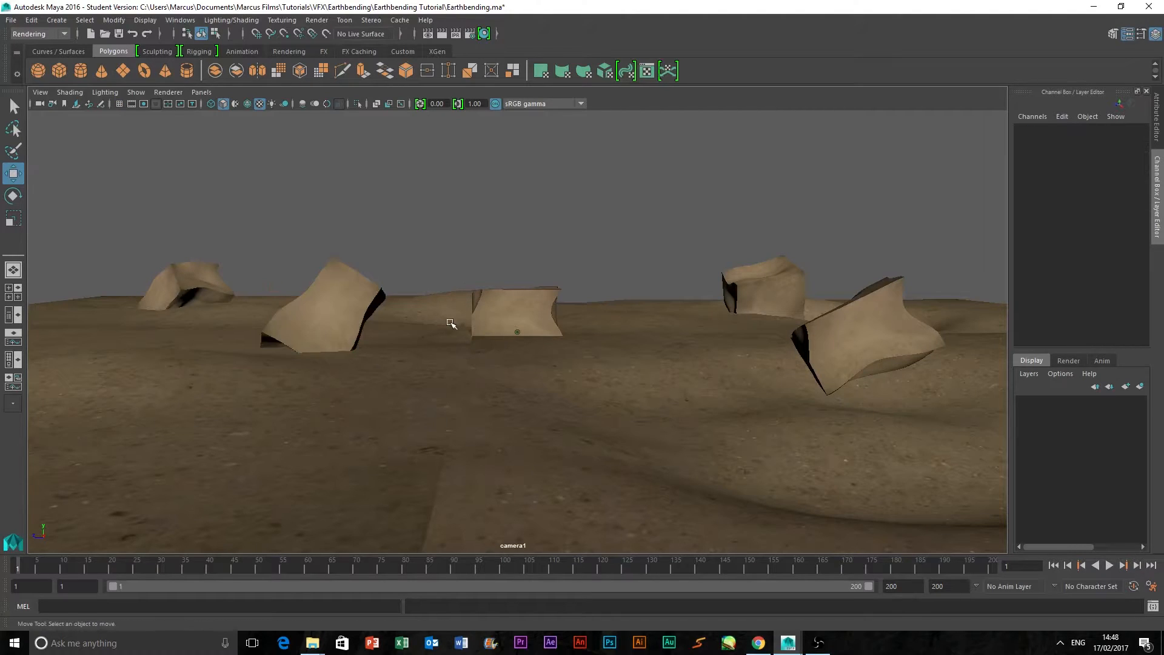
Play the animation through camera1 to check the rock pCube5's placement, and rewind to the first frame.
click(303, 324)
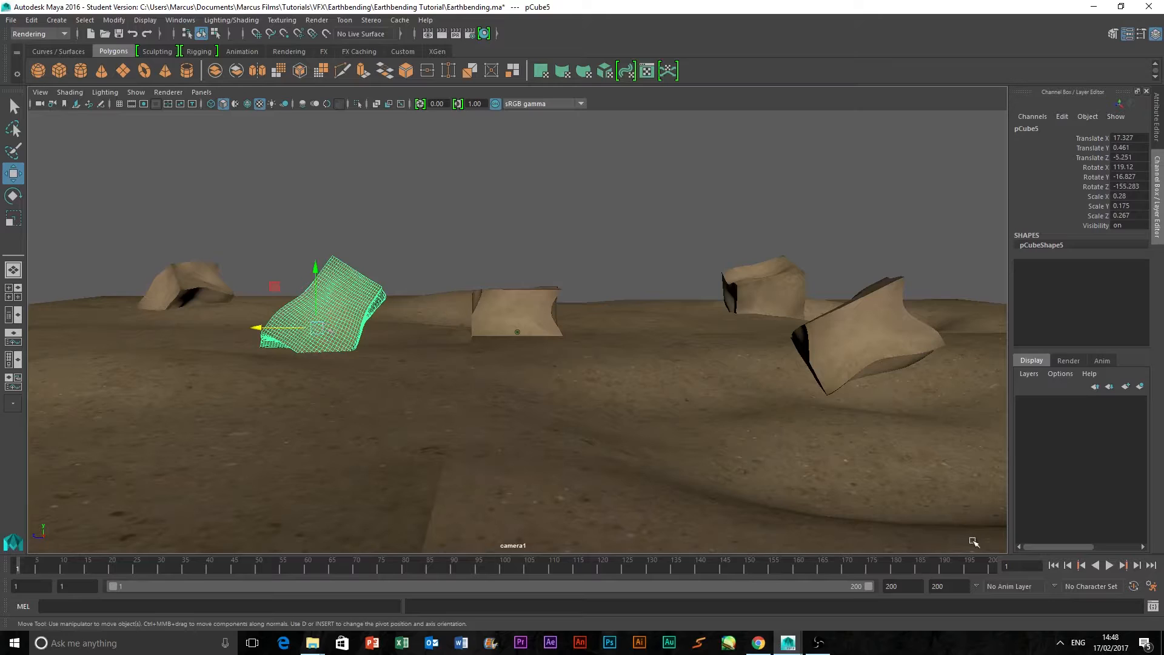
click(1109, 565)
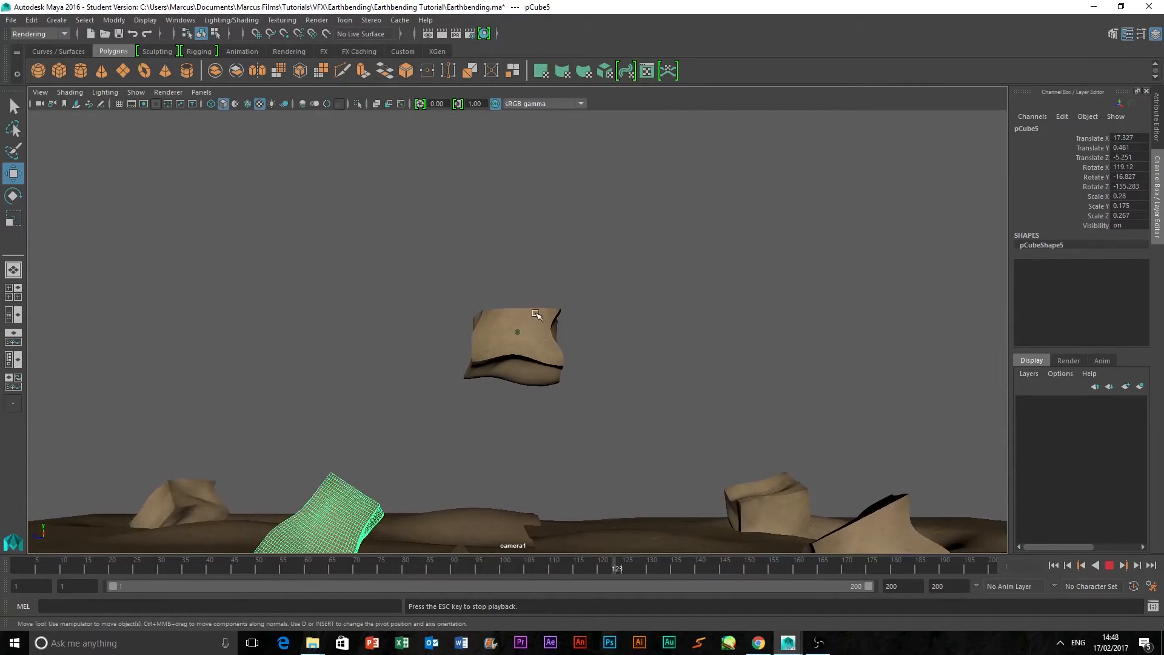
click(1109, 565)
click(1054, 565)
click(713, 250)
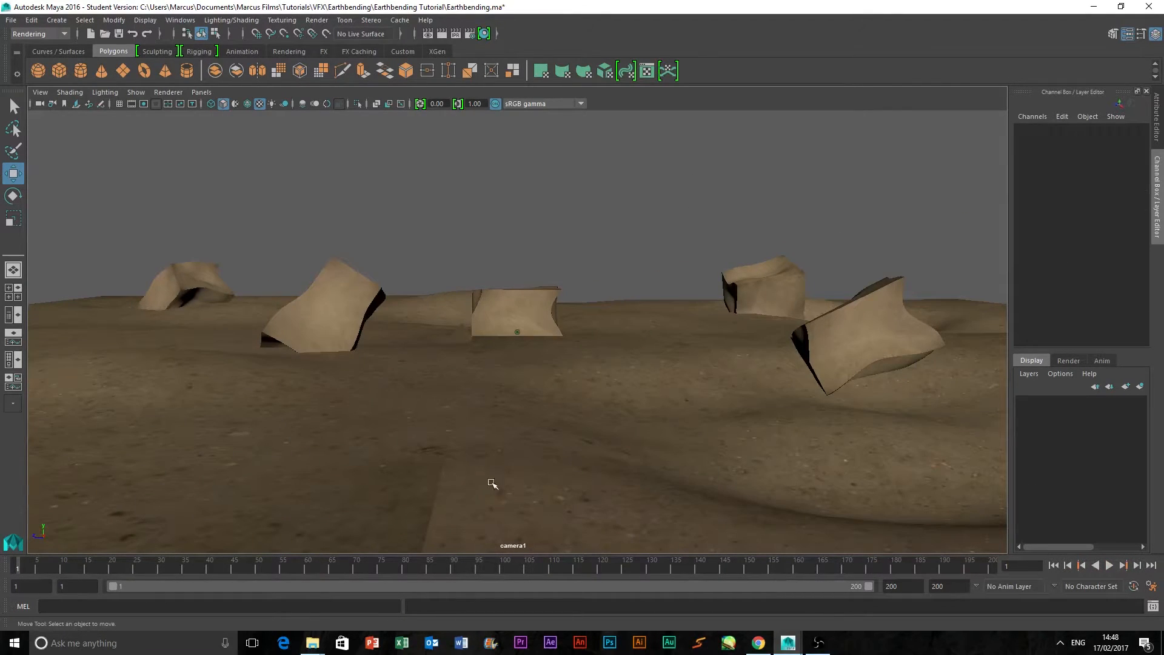
In the render settings, set the image format to Targa (tga) and the frame/animation extension to name.#.ext.
click(469, 34)
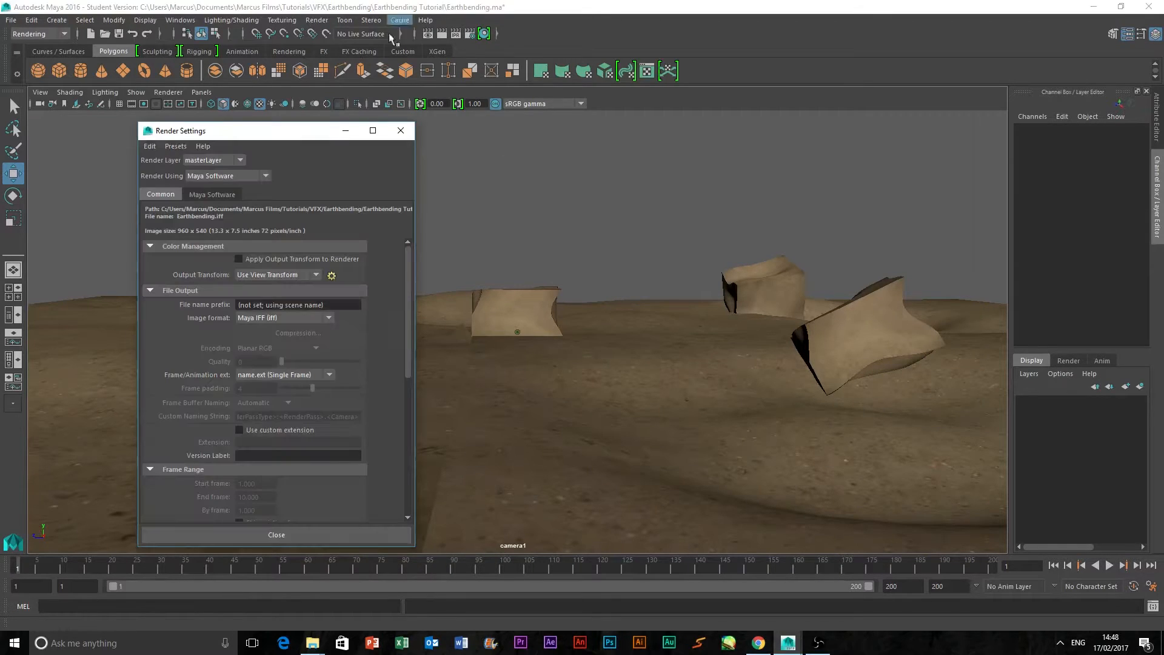
click(286, 320)
scroll(286, 409, down, 3)
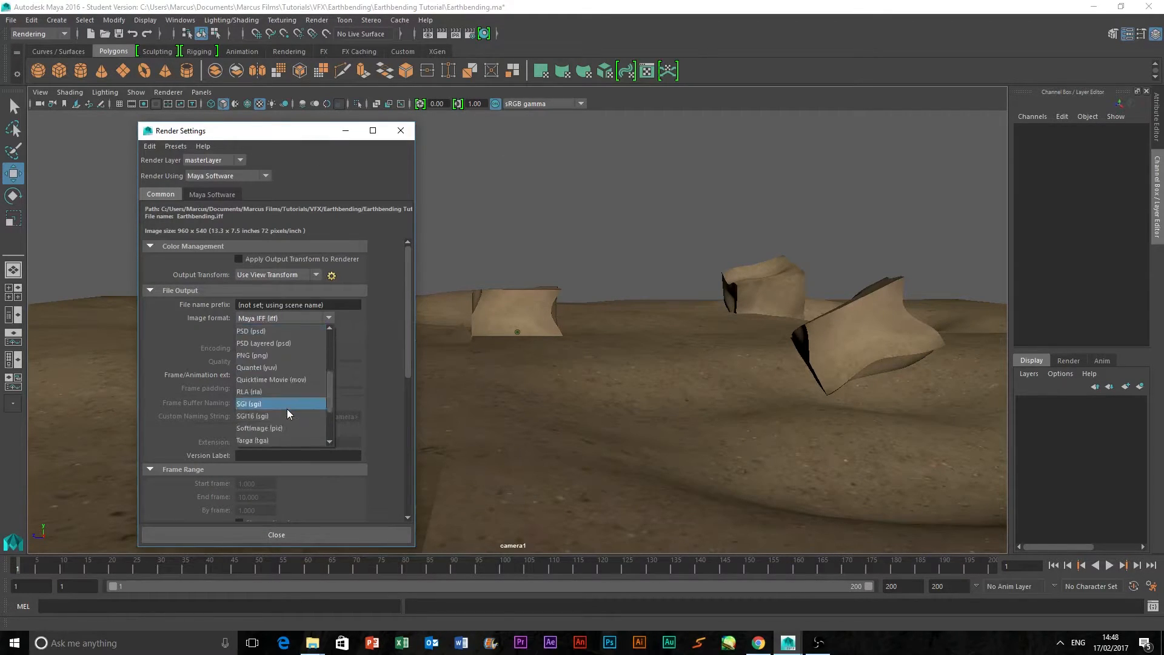
click(281, 409)
click(280, 375)
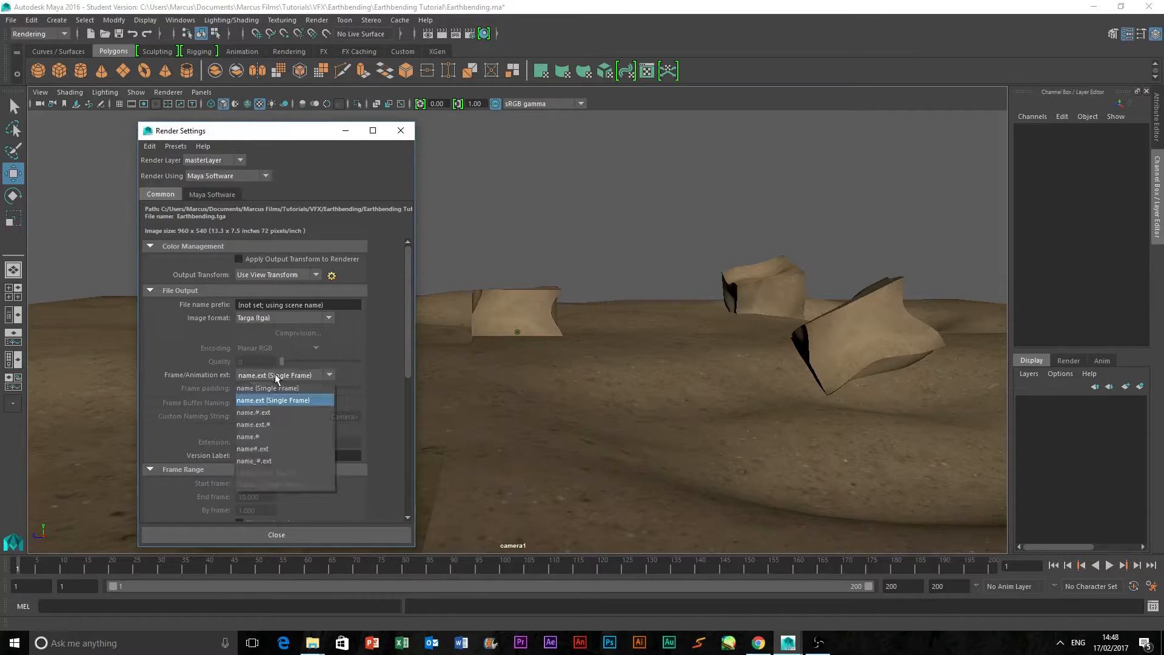
click(265, 413)
Set the render's end frame to 200 and the renderable camera to camera1.
scroll(265, 409, down, 5)
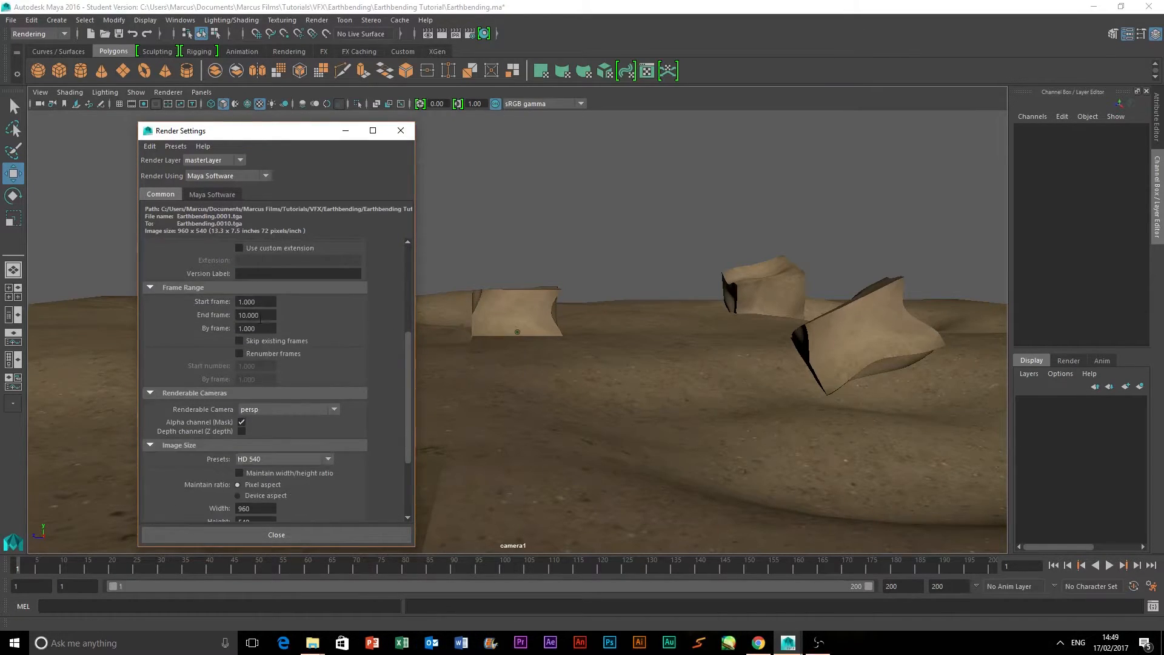
text(200)
key(Return)
scroll(176, 356, down, 1)
click(256, 372)
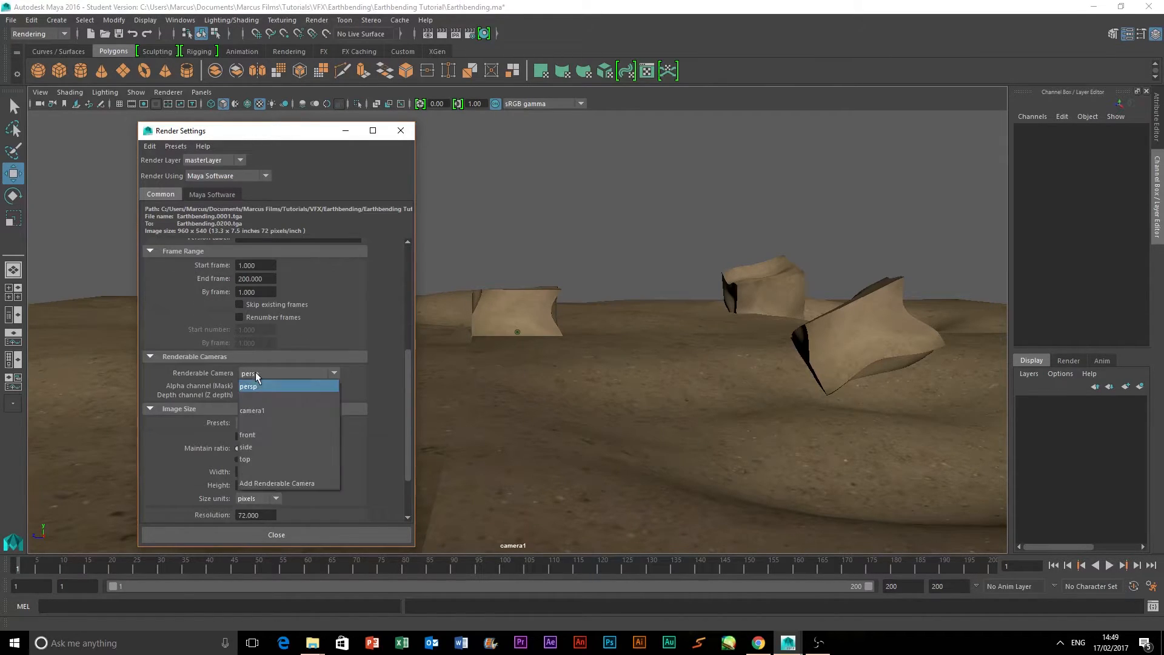
click(261, 413)
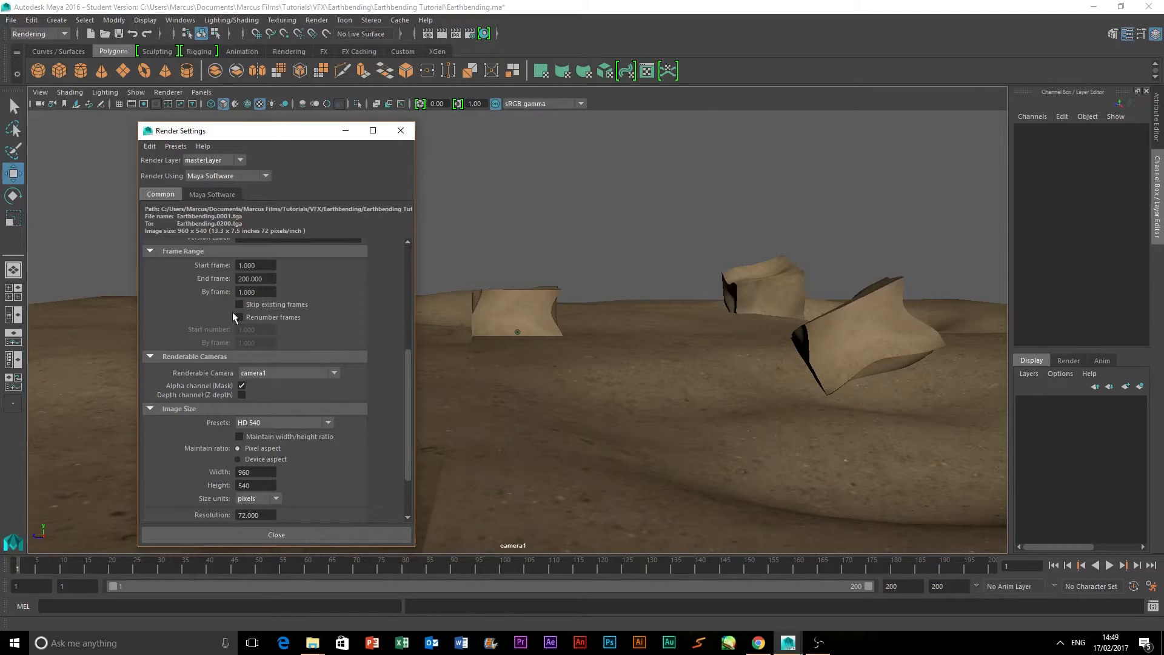
Set the render image size to the HD 1080 preset.
scroll(232, 315, down, 2)
scroll(285, 279, up, 1)
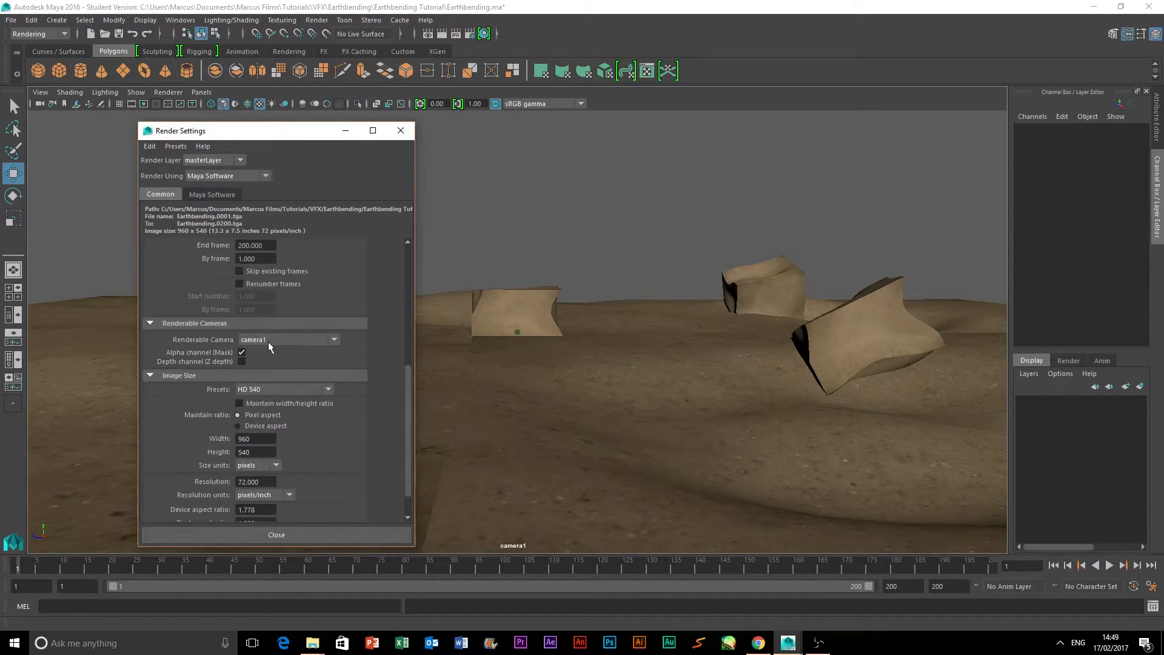
click(271, 389)
scroll(261, 442, down, 3)
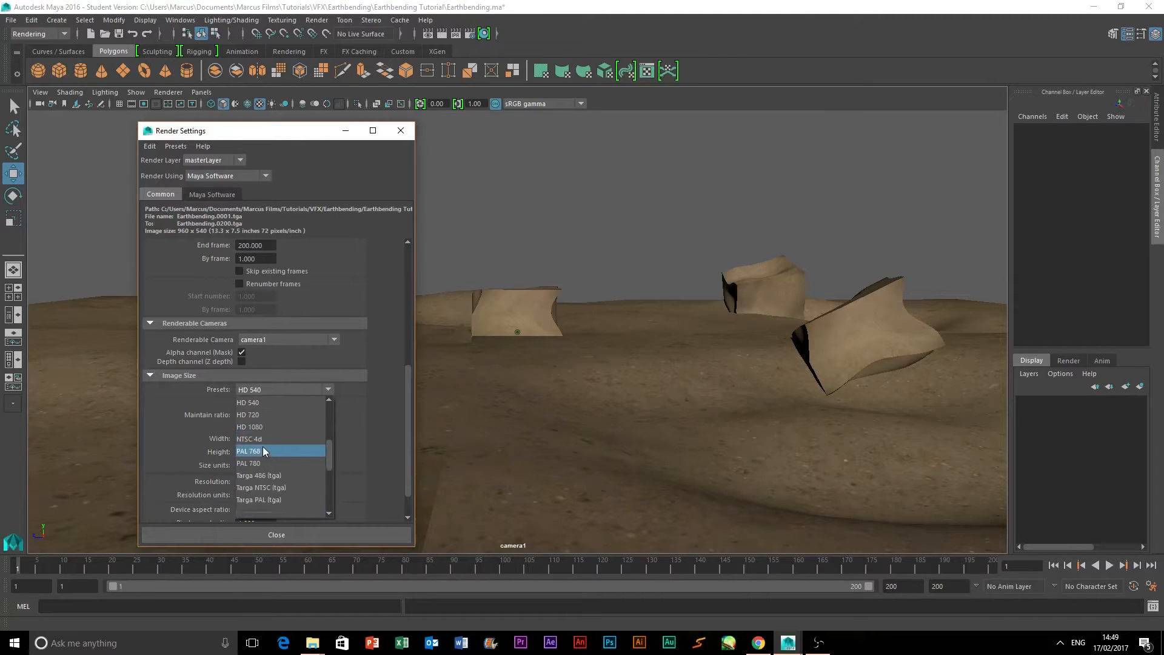
click(257, 426)
scroll(261, 408, down, 1)
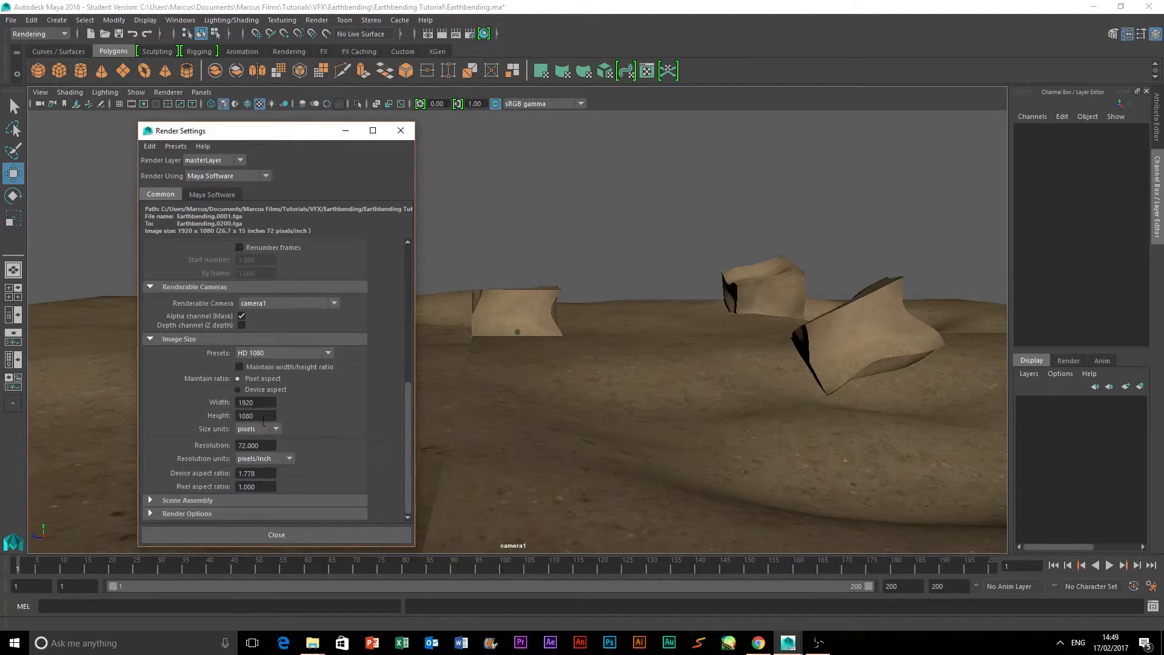
Set the Maya Software anti-aliasing quality to Production quality and enable raytracing.
scroll(204, 418, up, 6)
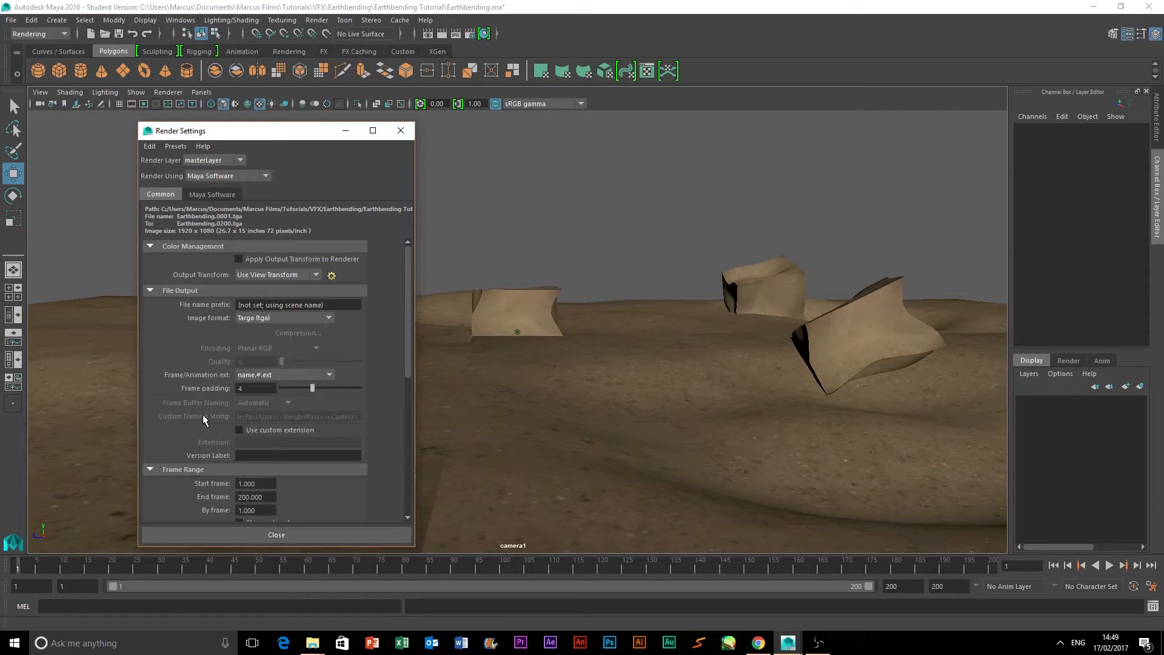
click(215, 194)
click(264, 226)
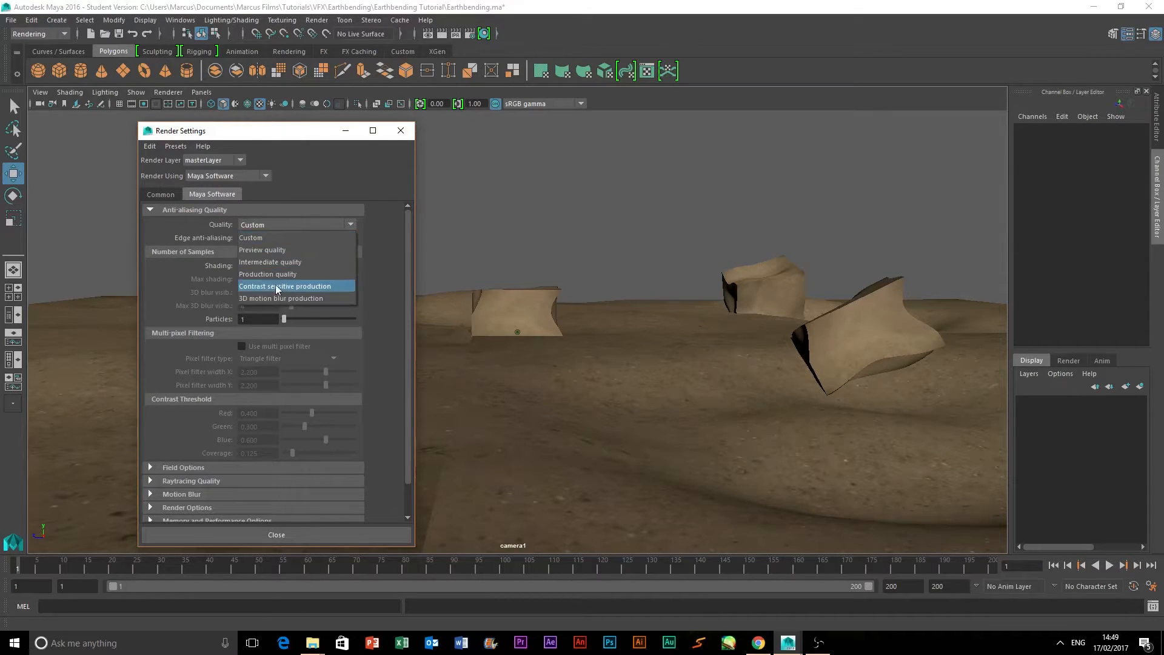
click(267, 276)
scroll(202, 374, down, 1)
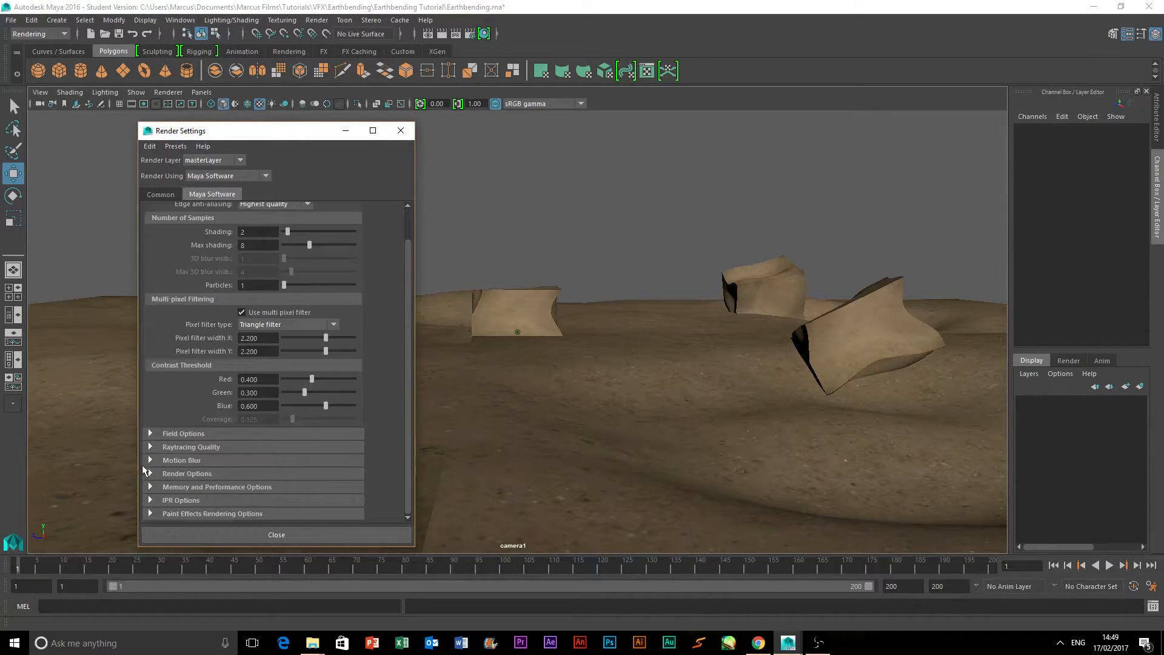
click(182, 447)
click(240, 460)
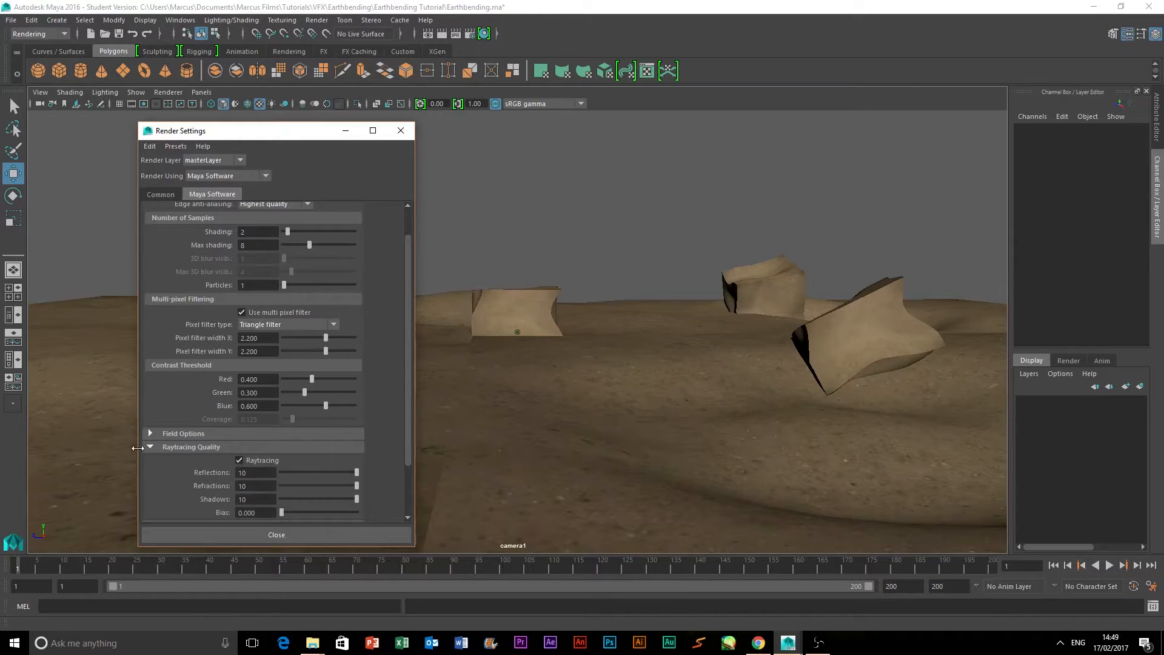
click(150, 447)
Enable motion blur for the render and close the render settings.
click(151, 461)
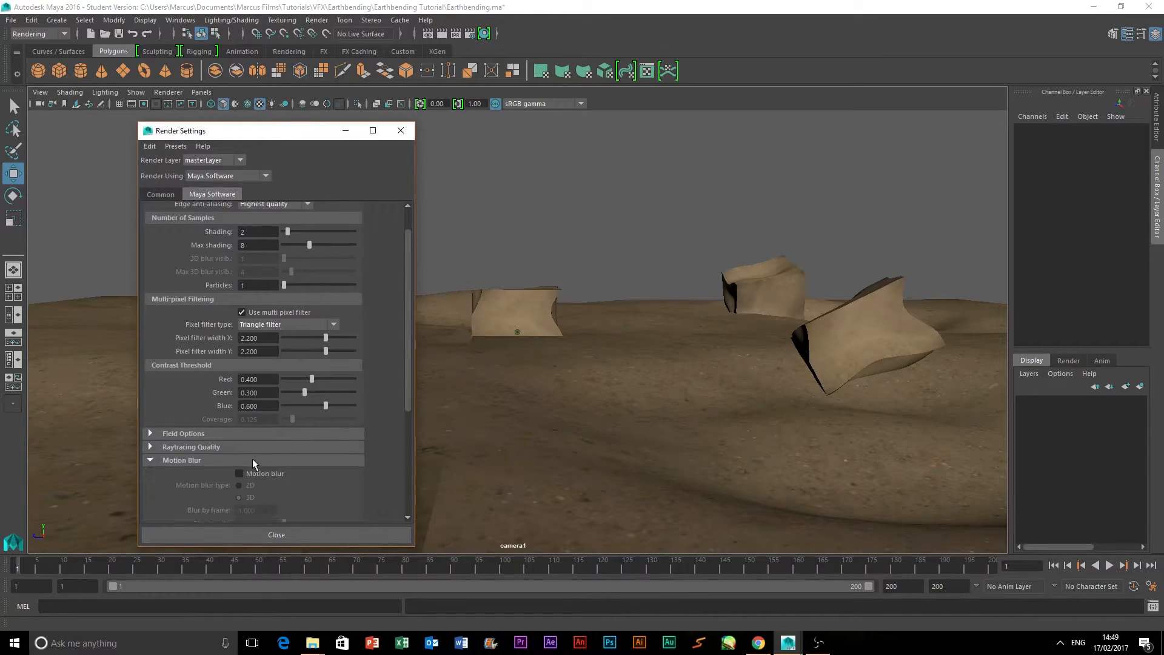
click(240, 473)
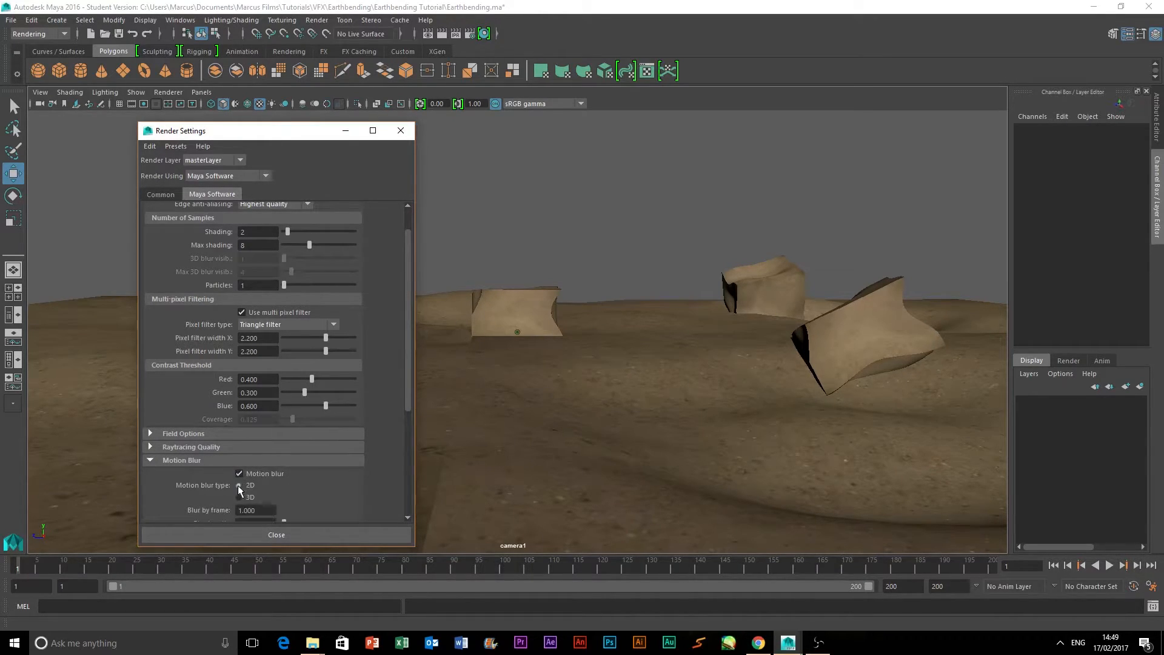
click(276, 534)
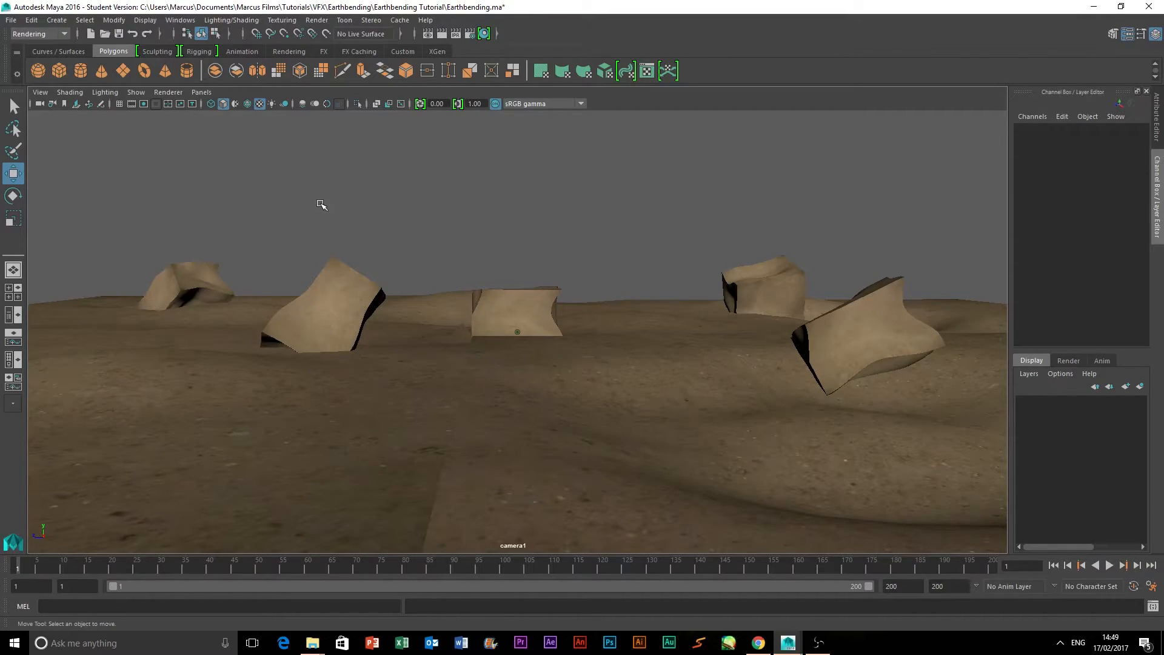
Save the Earthbending scene and start a batch render of the animation.
key(ctrl+s)
click(555, 332)
click(316, 20)
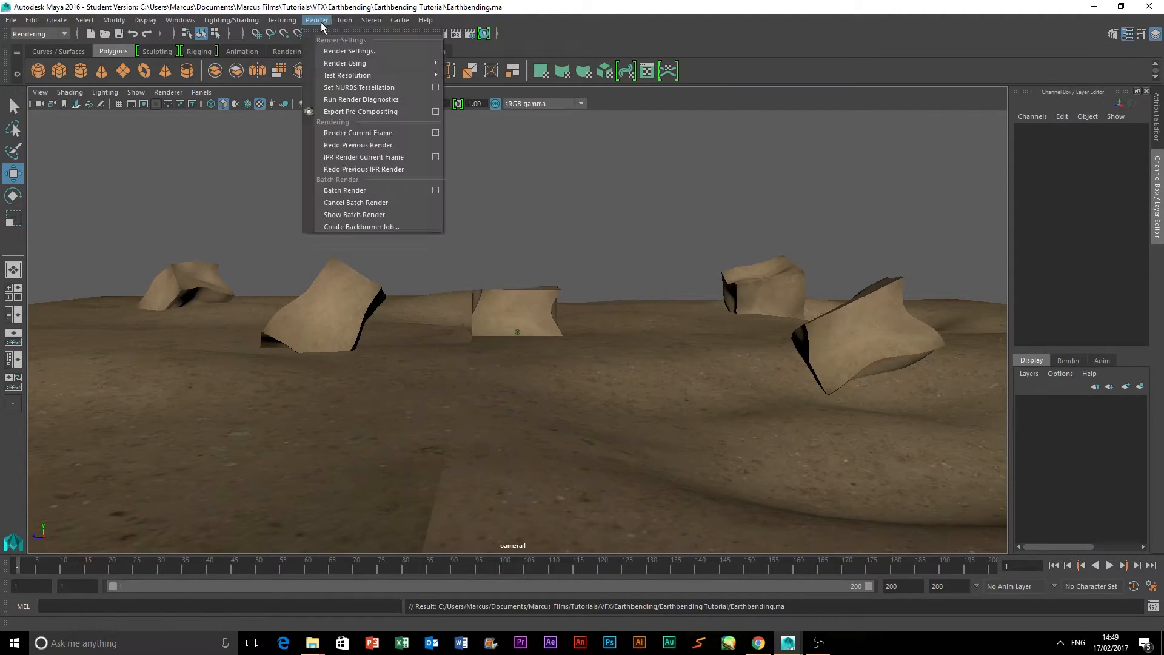
click(345, 190)
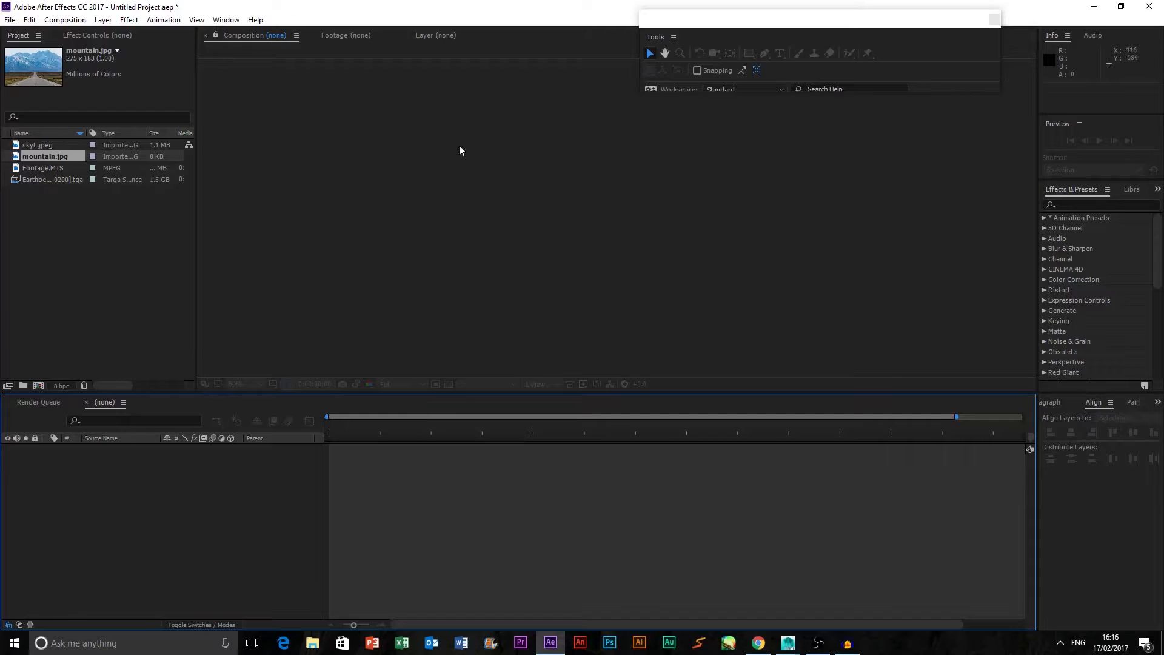
Switch to After Effects and create a composition from the Earthbending Targa image sequence.
click(67, 211)
click(54, 182)
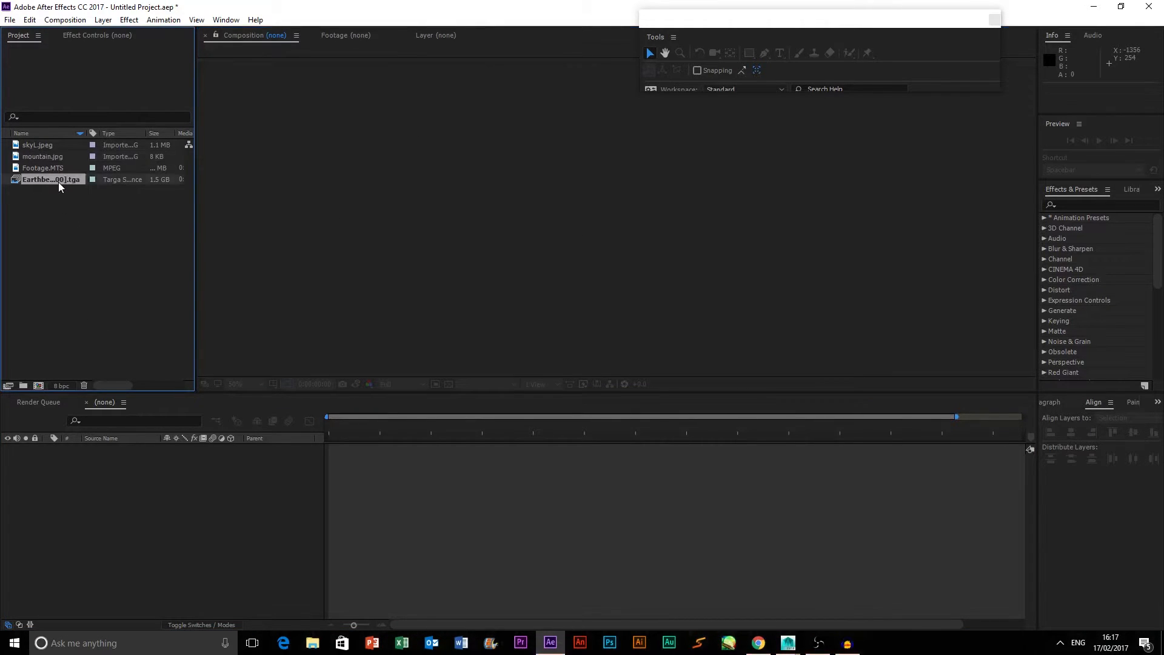
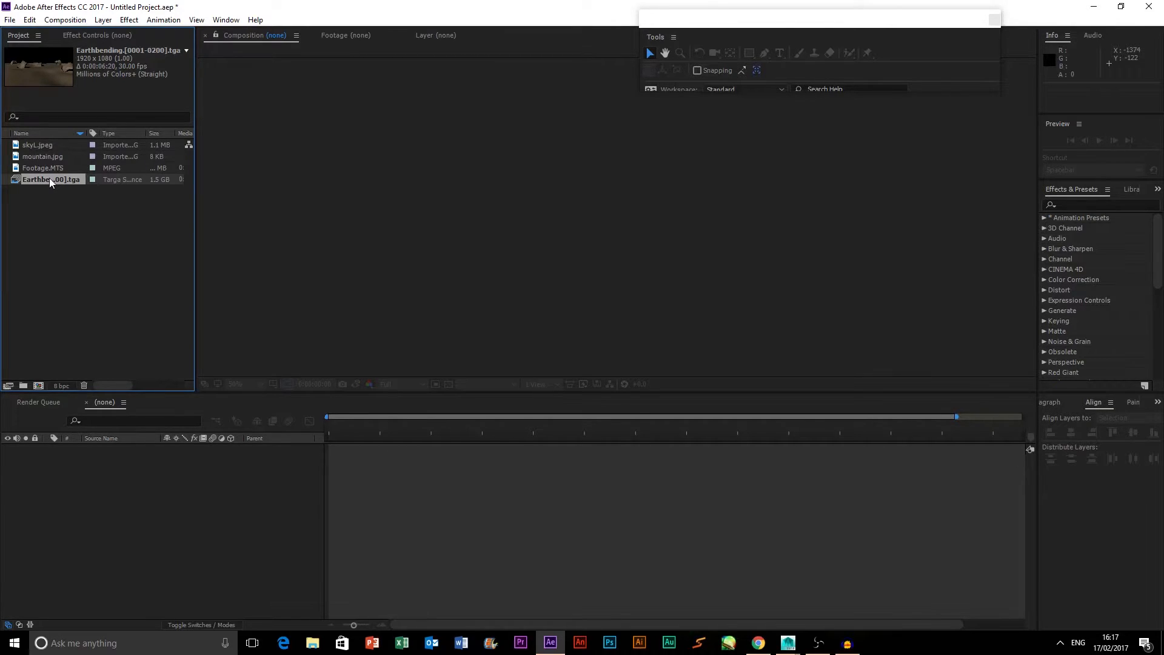
drag(58, 230, 84, 264)
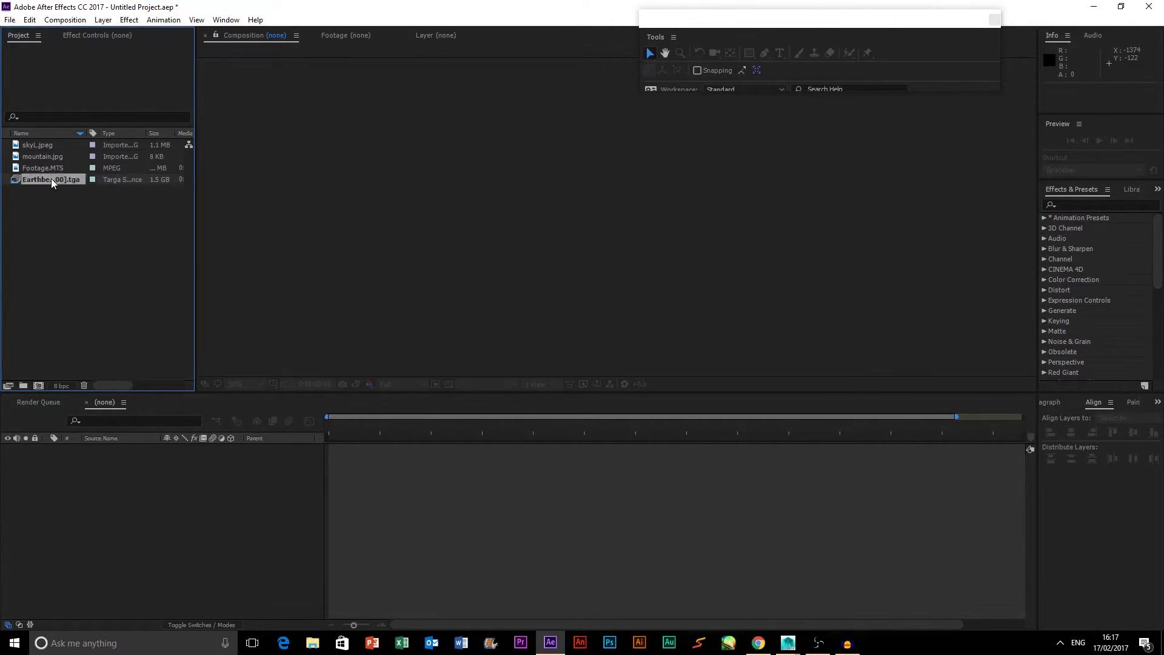
click(34, 180)
drag(56, 177, 52, 240)
drag(44, 379, 36, 387)
Preview the rendered rock animation in the Earthbending composition.
click(1100, 141)
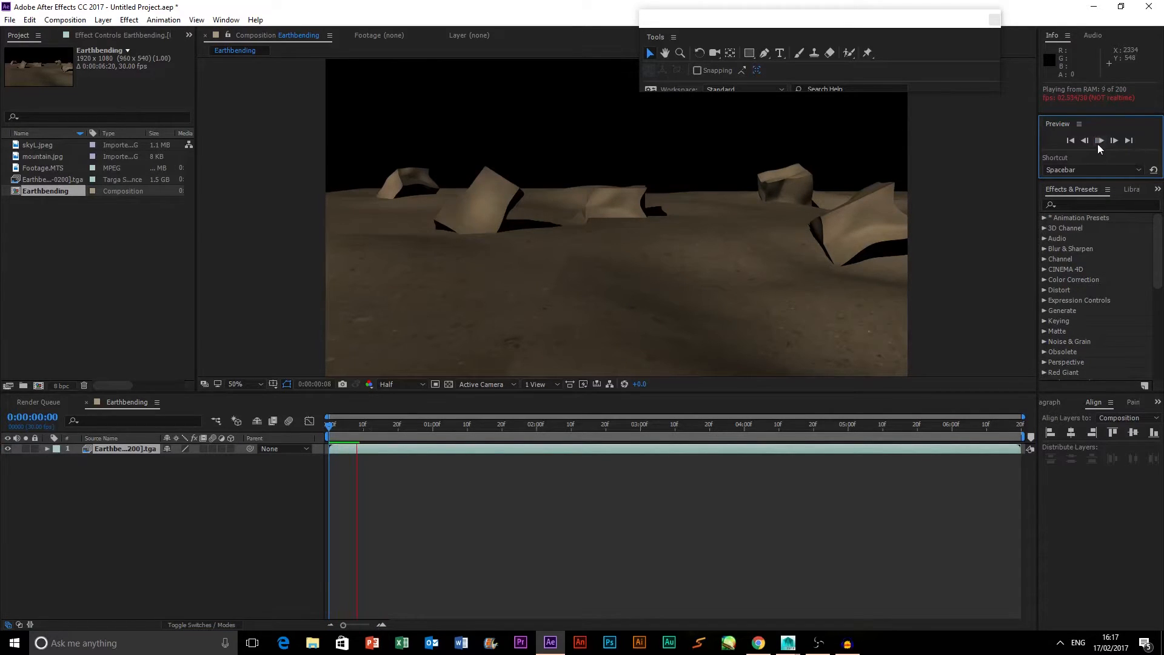
click(1099, 141)
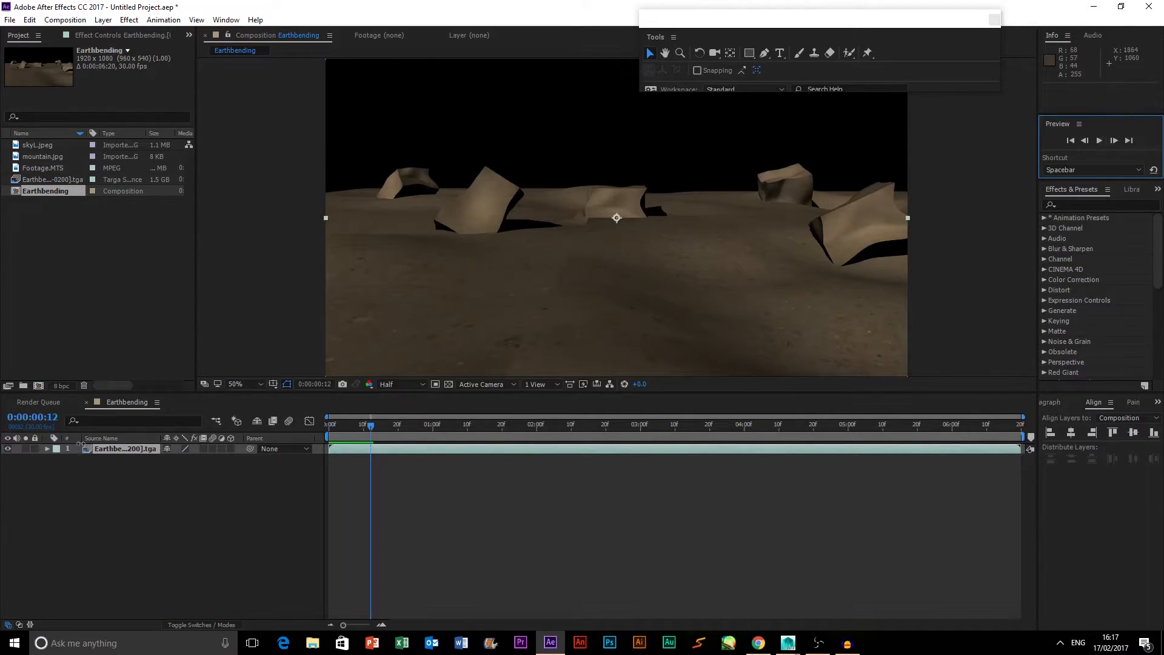
click(1100, 140)
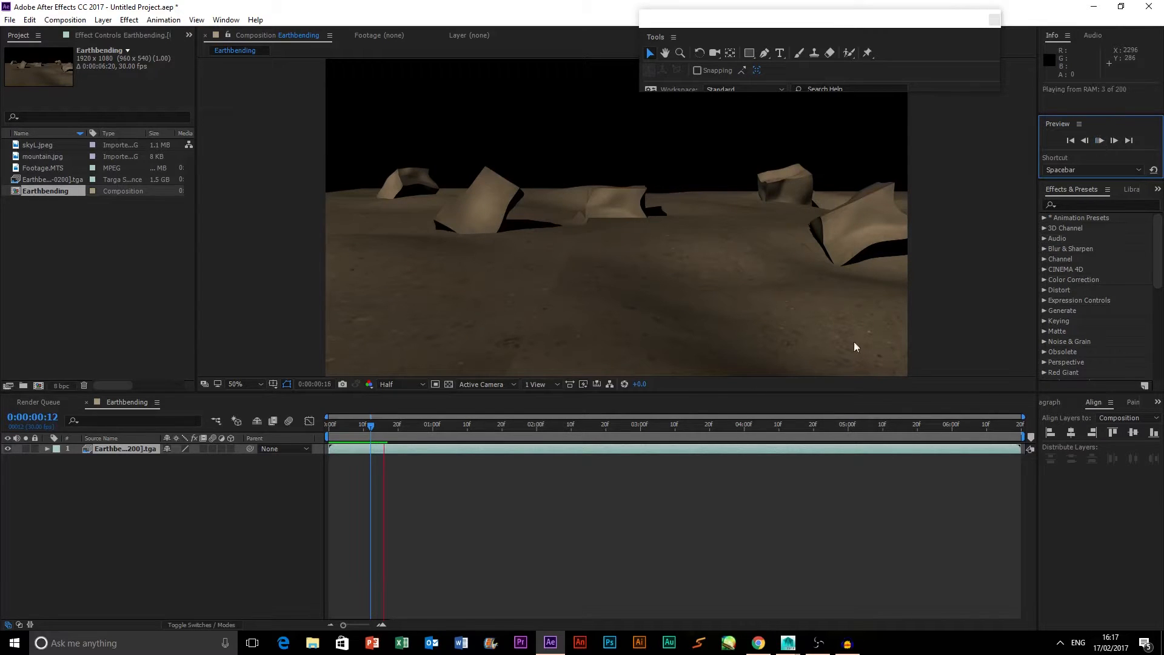
Scrub through the rendered rock animation and play it back from the first frame.
drag(573, 428, 672, 426)
click(1098, 141)
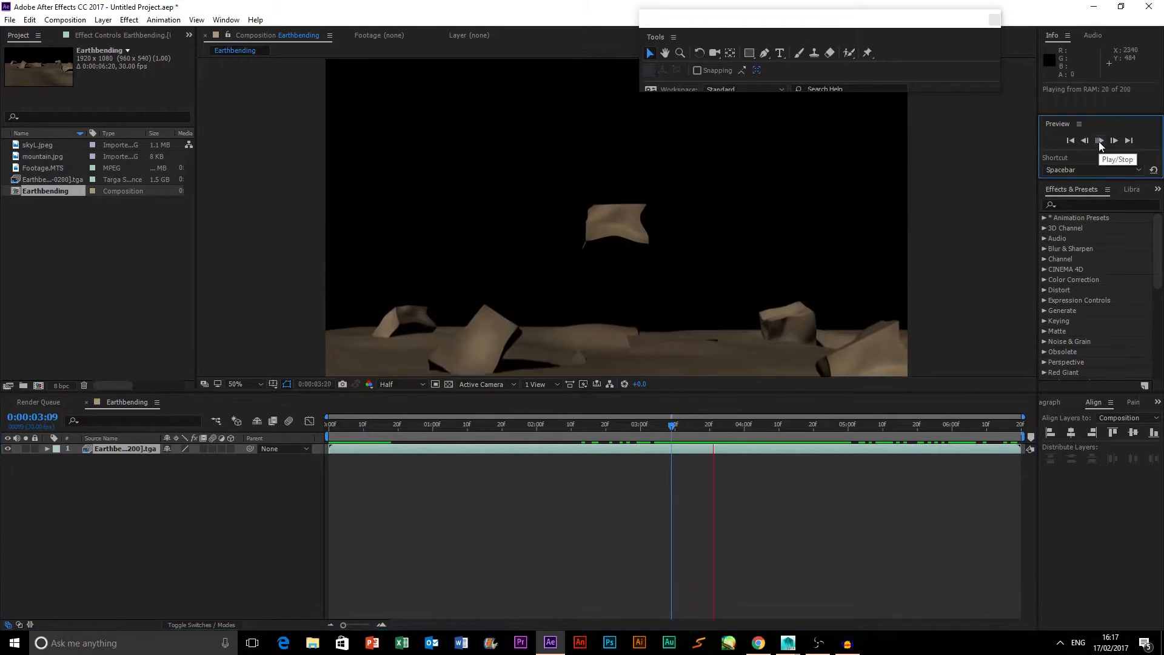
click(1099, 140)
drag(622, 428, 540, 416)
key(Home)
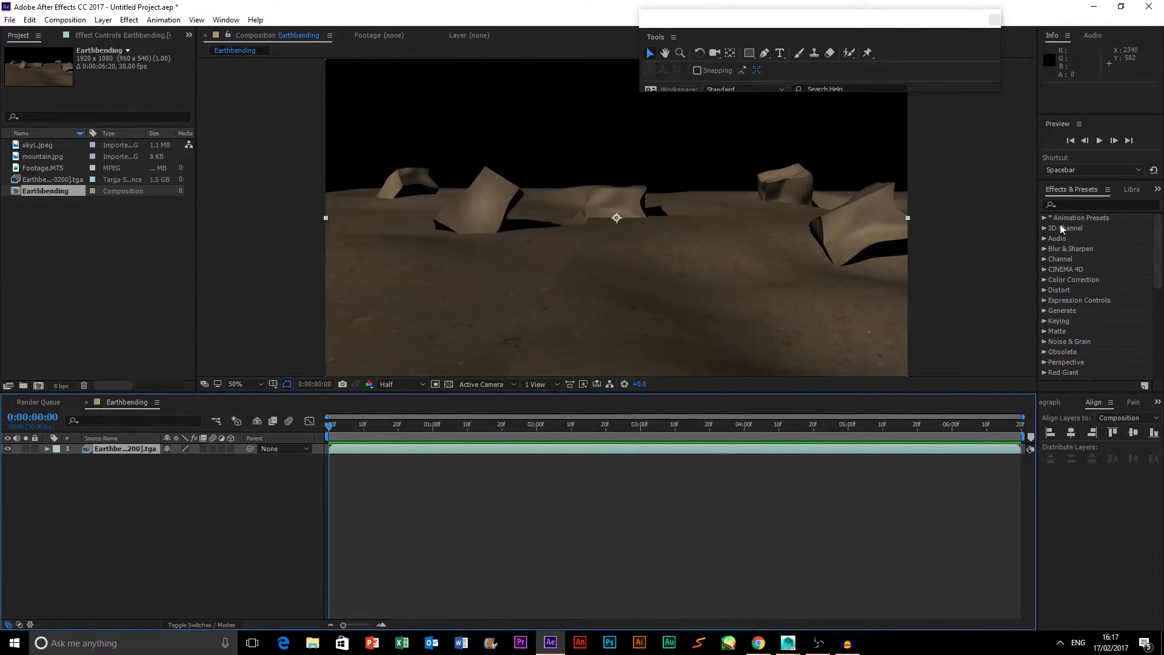
click(1095, 141)
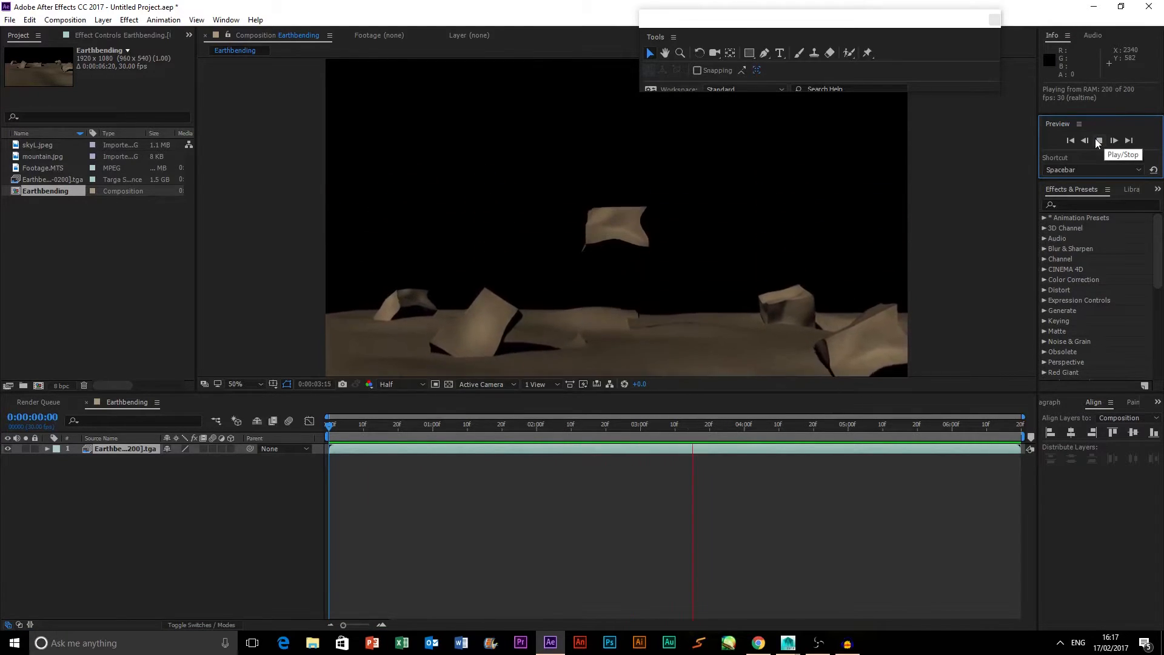
click(571, 174)
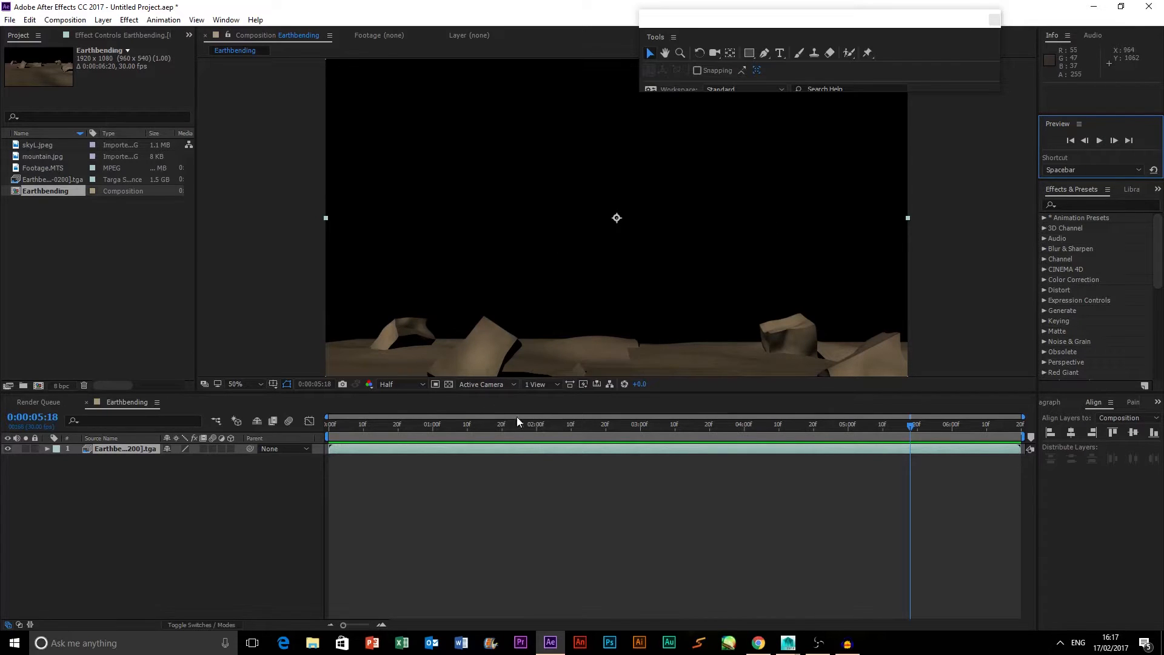
Check the render's alpha channel on the transparency grid around 0:00:01:24 and restore the black background.
click(448, 384)
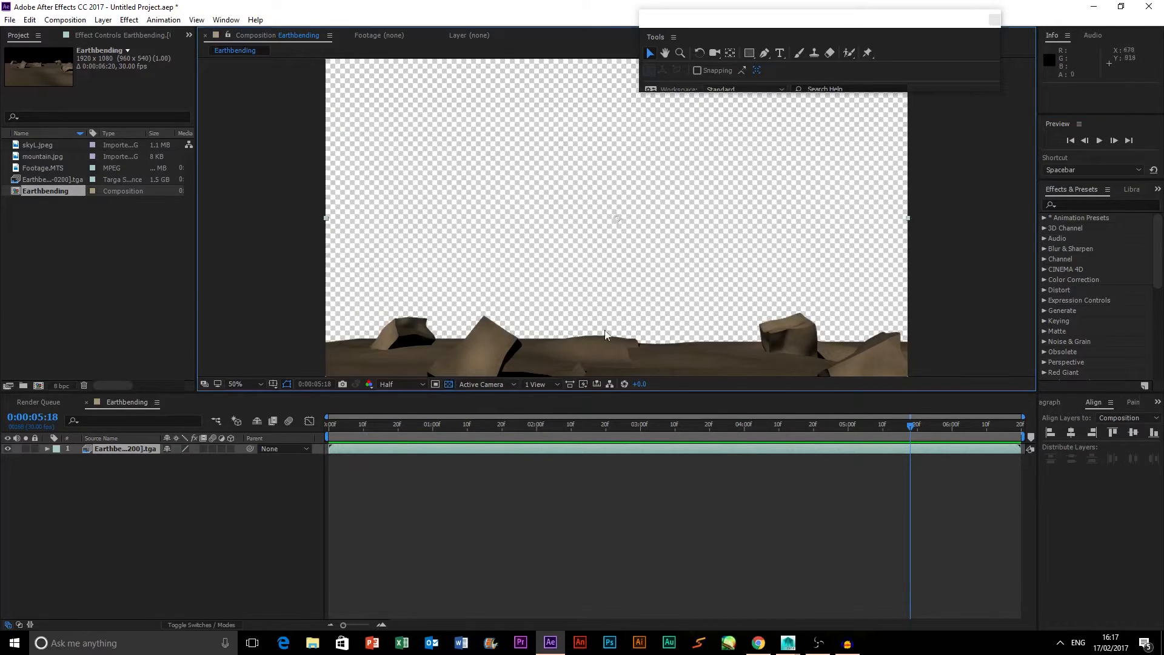
drag(490, 424, 516, 424)
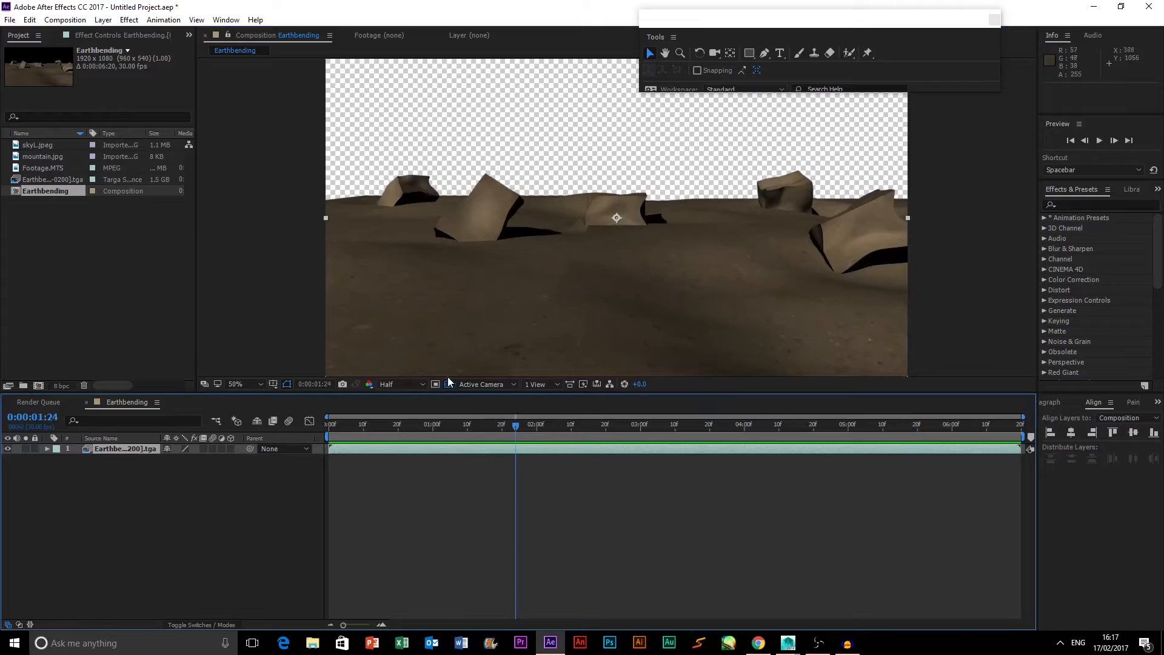
click(448, 384)
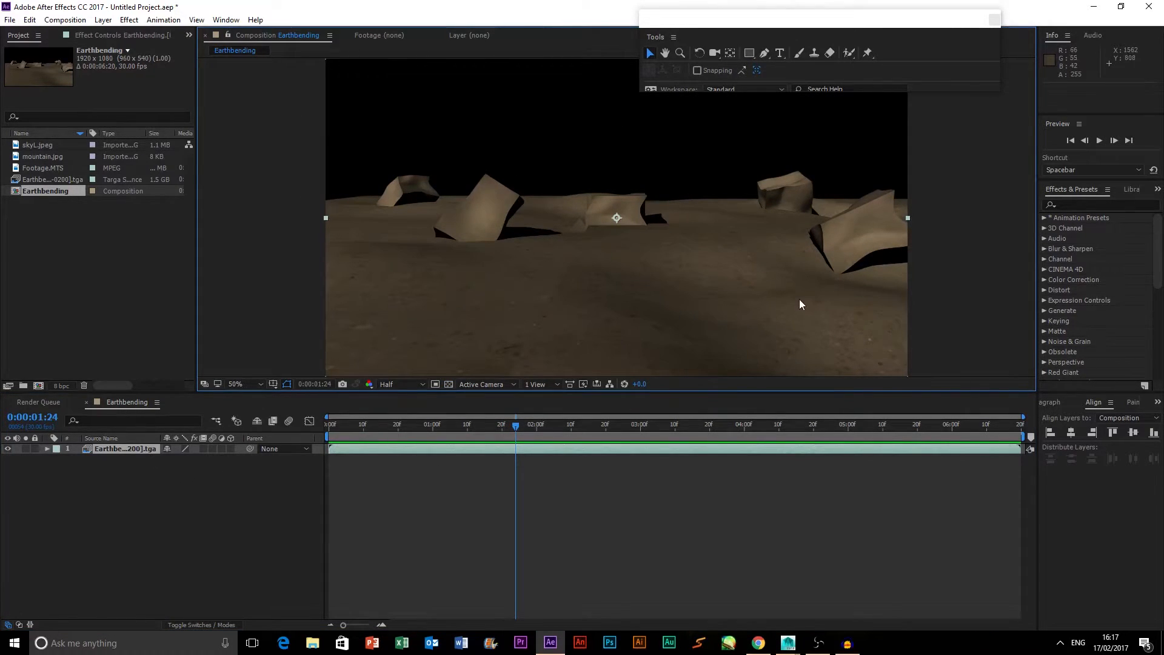
Try the Keylight (1.2) effect on the Earthbending sequence layer, delete it and clear the effects search.
click(1095, 206)
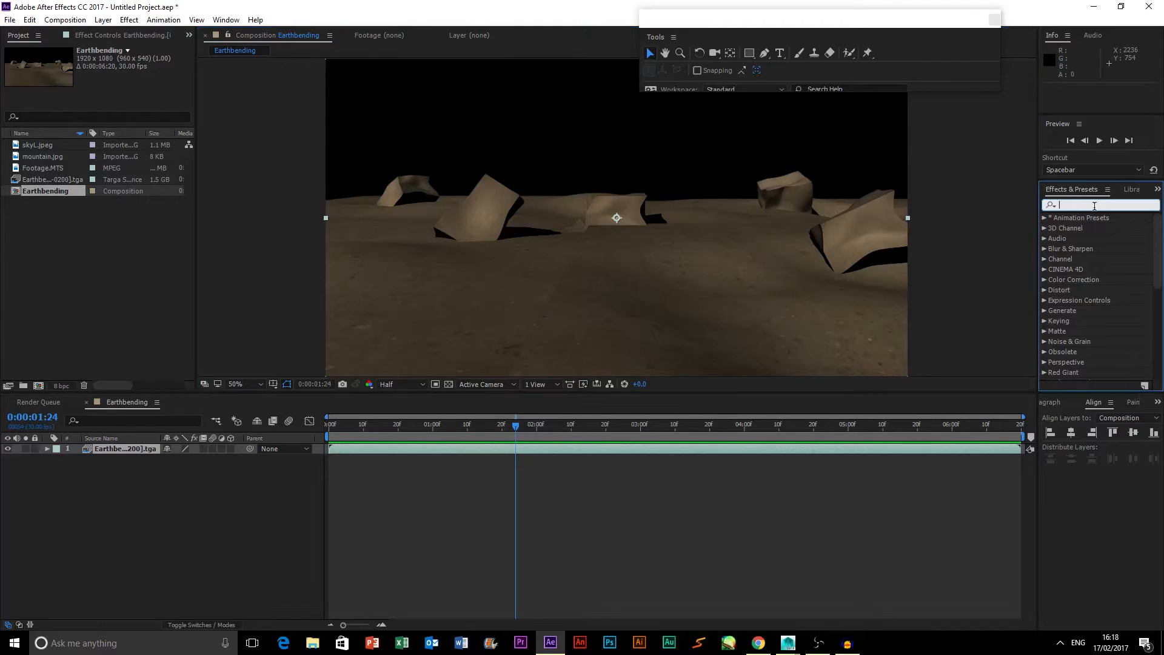
text(keyli)
drag(1091, 259, 536, 229)
scroll(536, 229, down, 2)
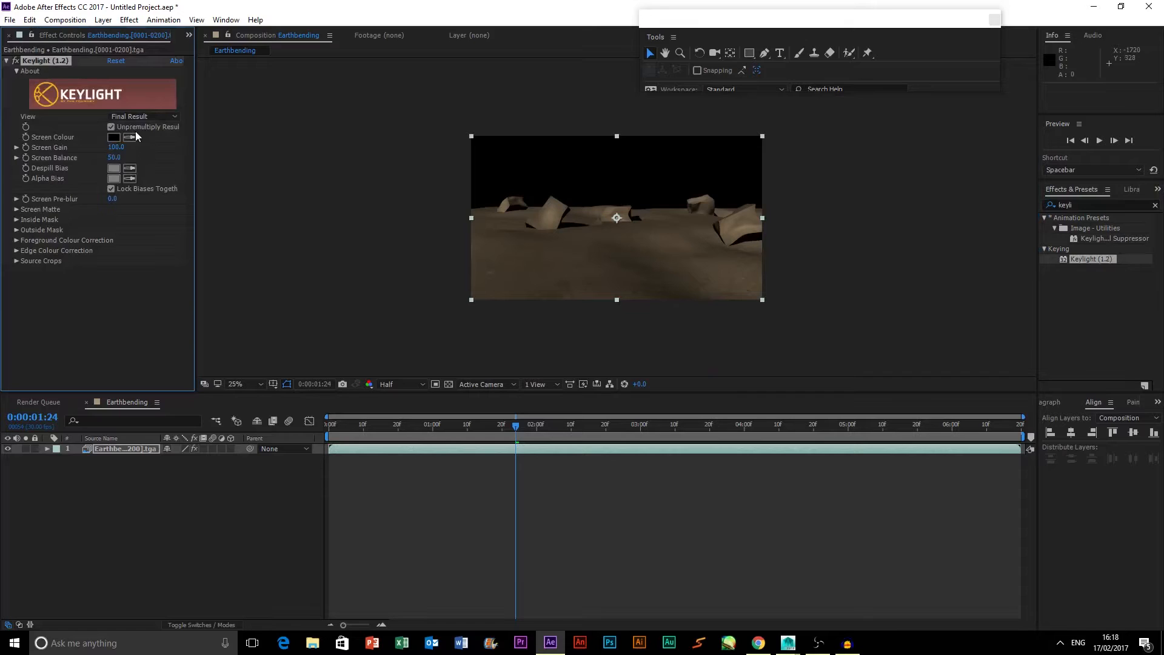
scroll(637, 257, up, 2)
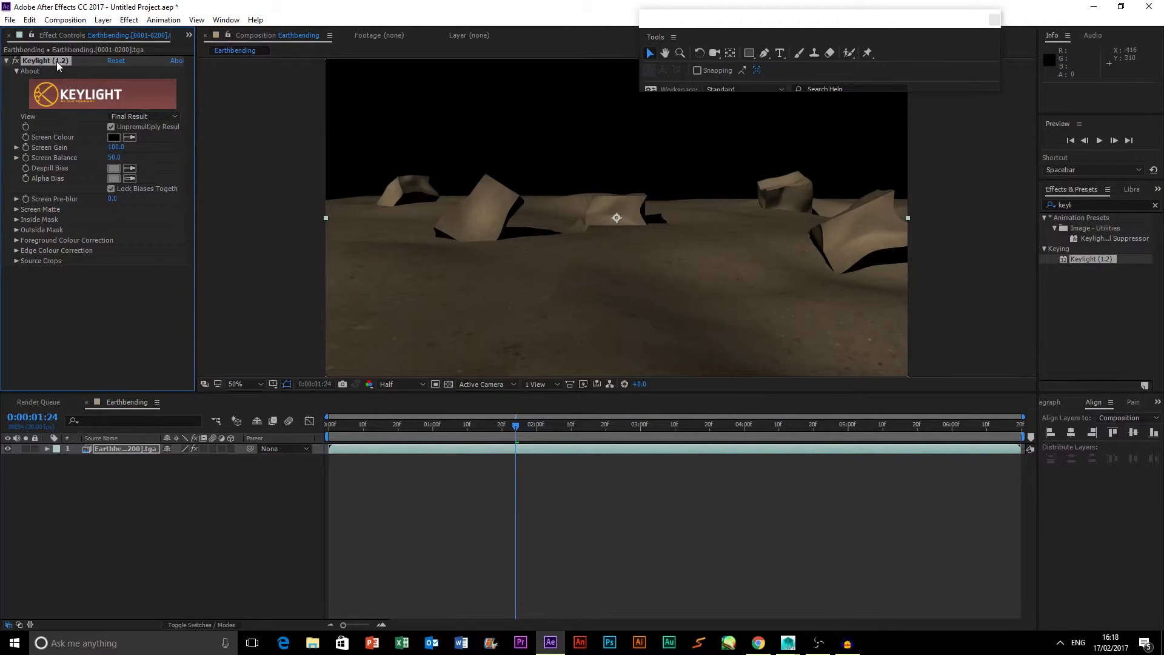
key(Delete)
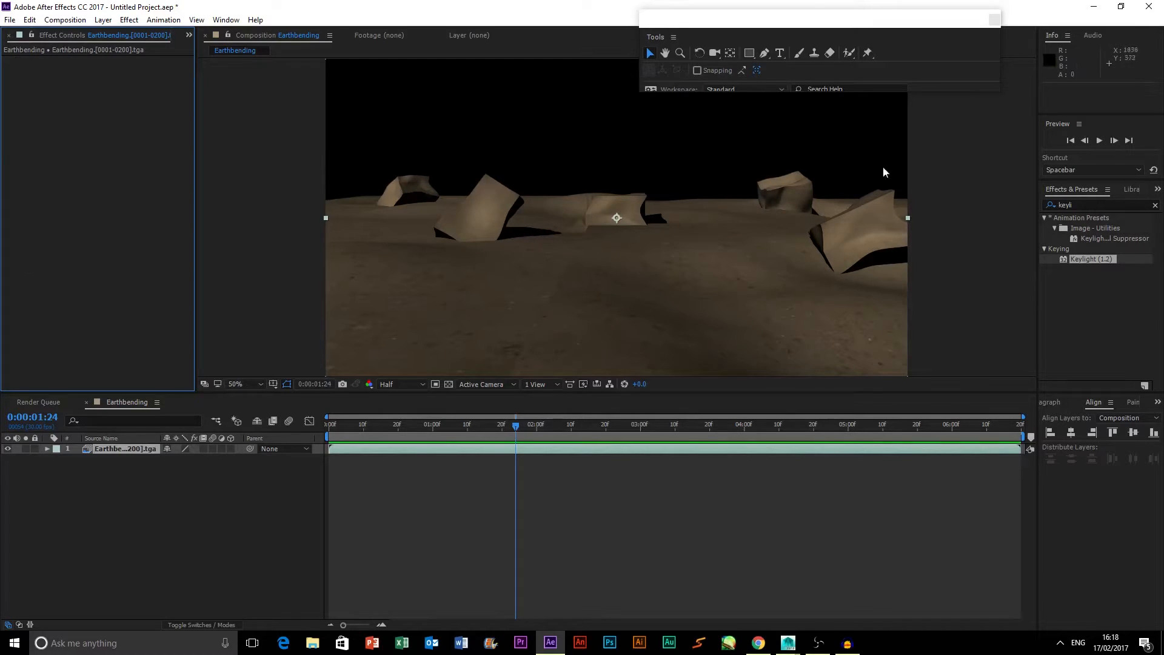
click(995, 224)
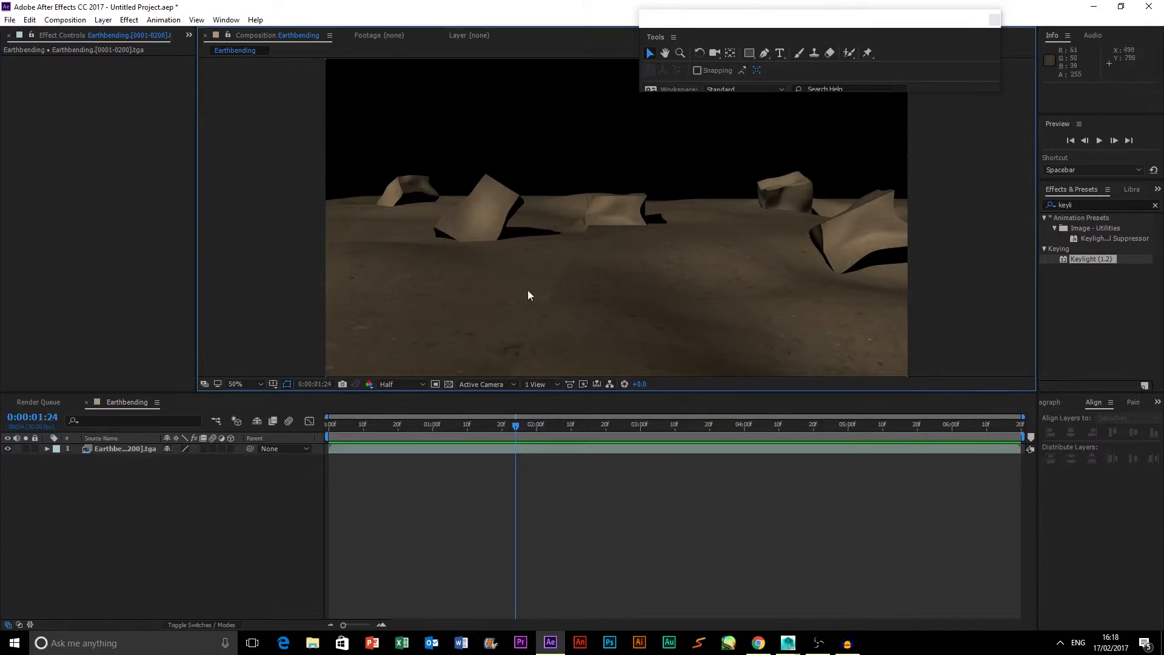
click(1155, 206)
Add Footage.MTS to the Earthbending composition above the rendered image sequence.
click(599, 268)
click(189, 34)
click(209, 48)
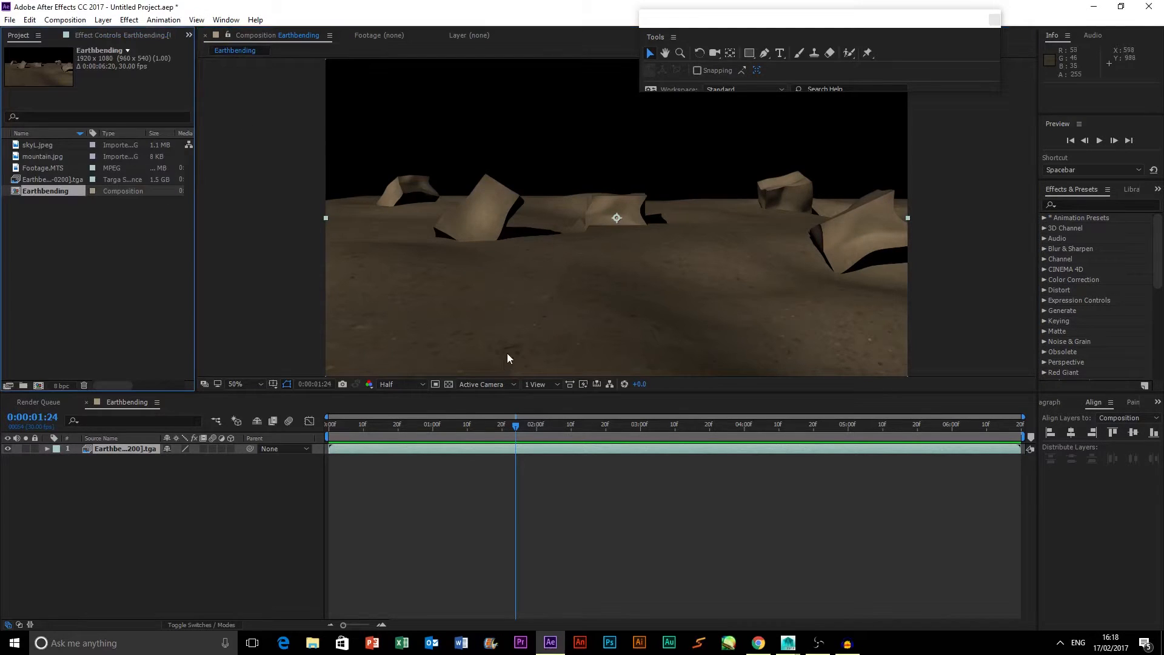
click(284, 299)
scroll(376, 225, down, 1)
scroll(494, 245, up, 1)
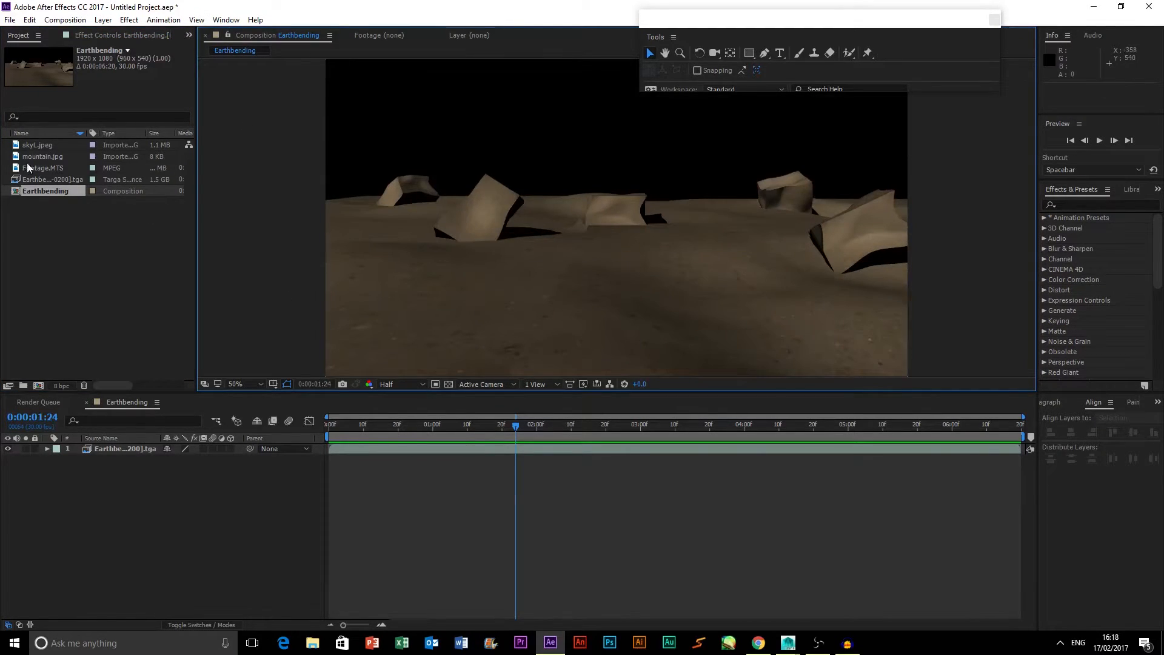
drag(39, 166, 125, 447)
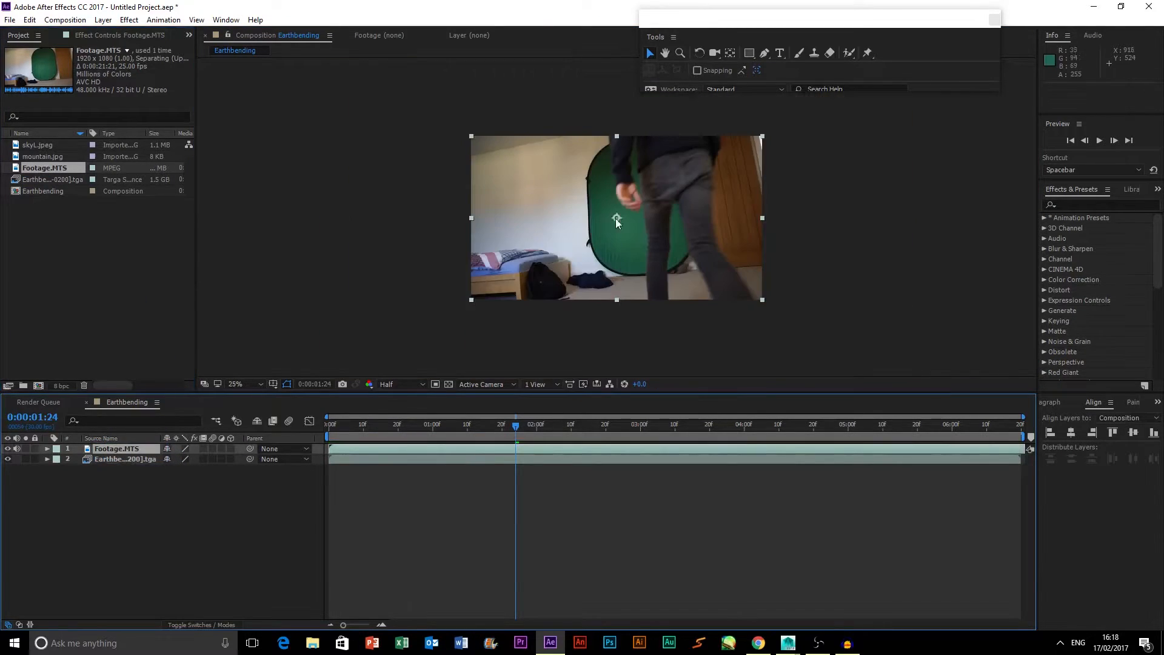
Trim the opening 0:00:03:13 off the Footage.MTS layer and align its new start with the composition's first frame.
drag(508, 412, 685, 429)
scroll(683, 225, down, 2)
drag(330, 448, 308, 420)
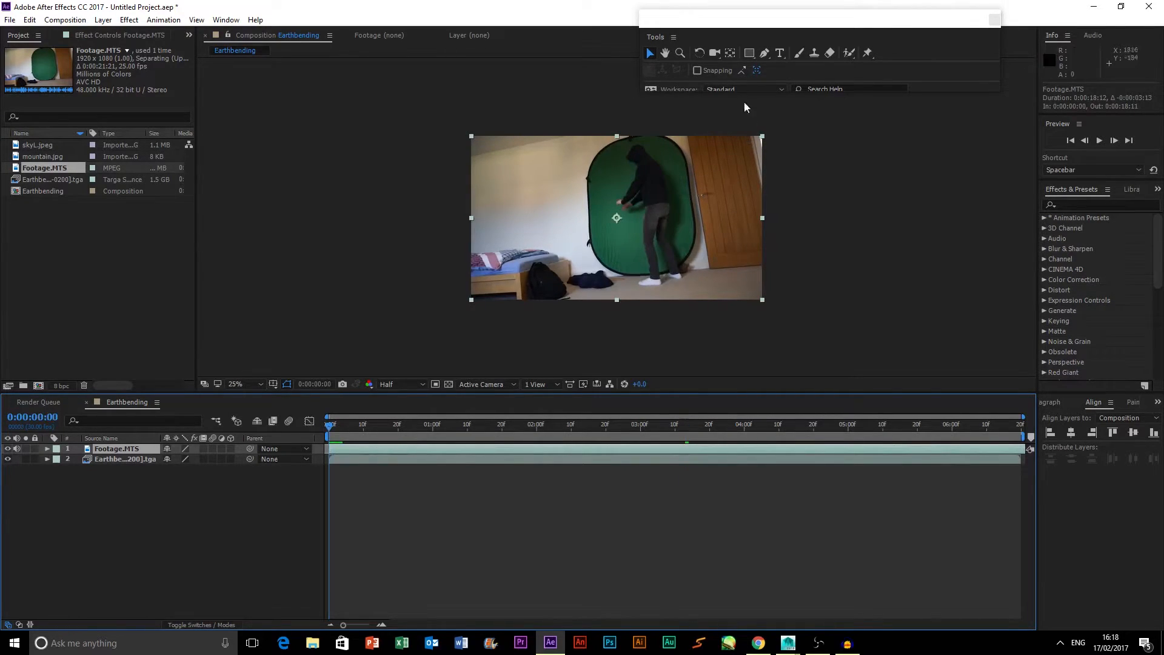
Draw a closed Pen tool mask on Footage.MTS around the actor, following just inside the green screen's edge.
click(765, 53)
key(period)
click(762, 274)
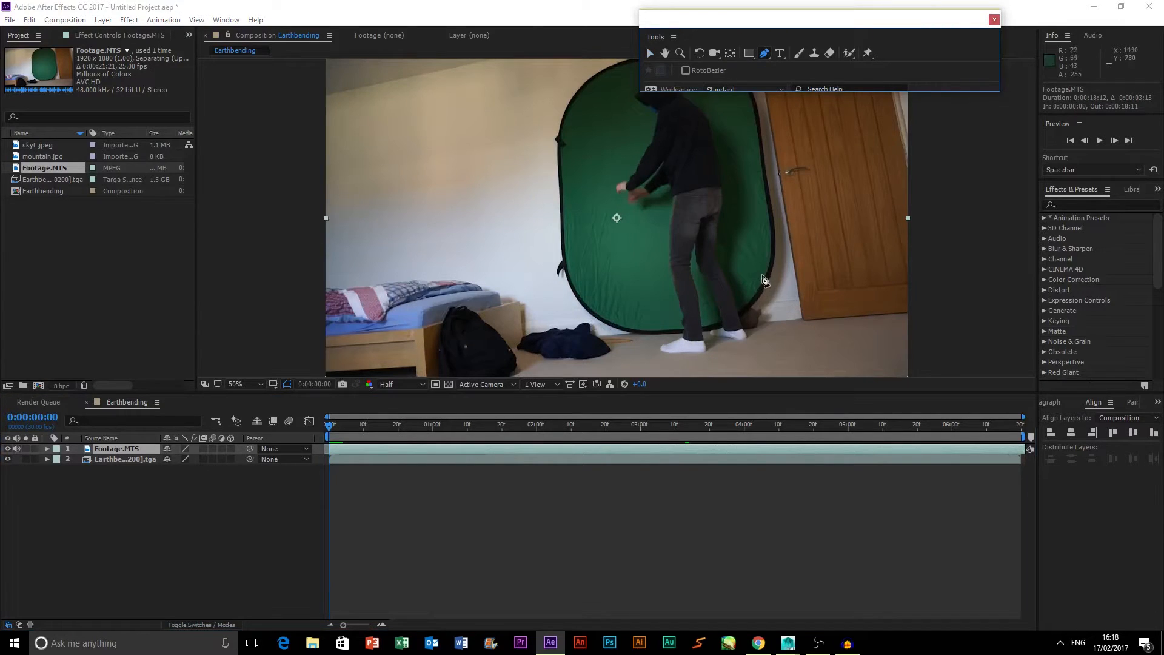
click(739, 308)
click(714, 318)
click(685, 321)
click(644, 318)
click(611, 302)
click(582, 270)
click(569, 208)
click(570, 153)
click(574, 117)
scroll(653, 120, down, 1)
scroll(654, 120, up, 1)
click(523, 275)
click(562, 261)
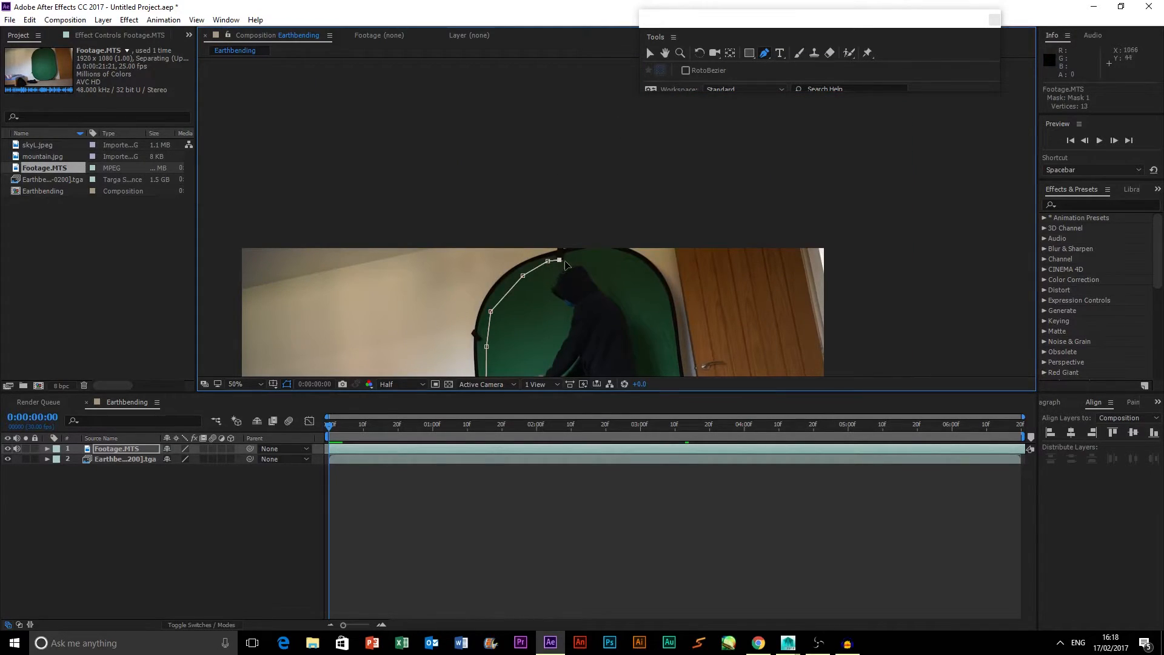
click(589, 253)
click(646, 276)
click(661, 319)
scroll(667, 337, down, 1)
scroll(654, 325, up, 1)
click(601, 174)
click(607, 223)
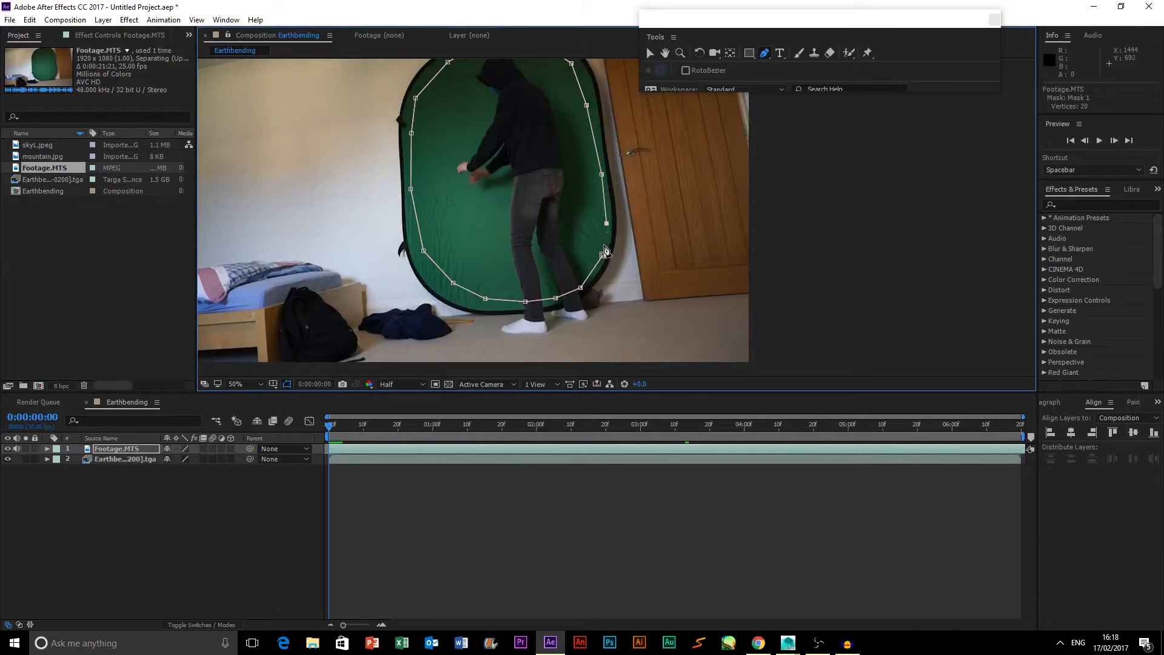
click(602, 254)
key(v)
scroll(577, 193, down, 1)
scroll(577, 193, up, 1)
scroll(562, 202, down, 1)
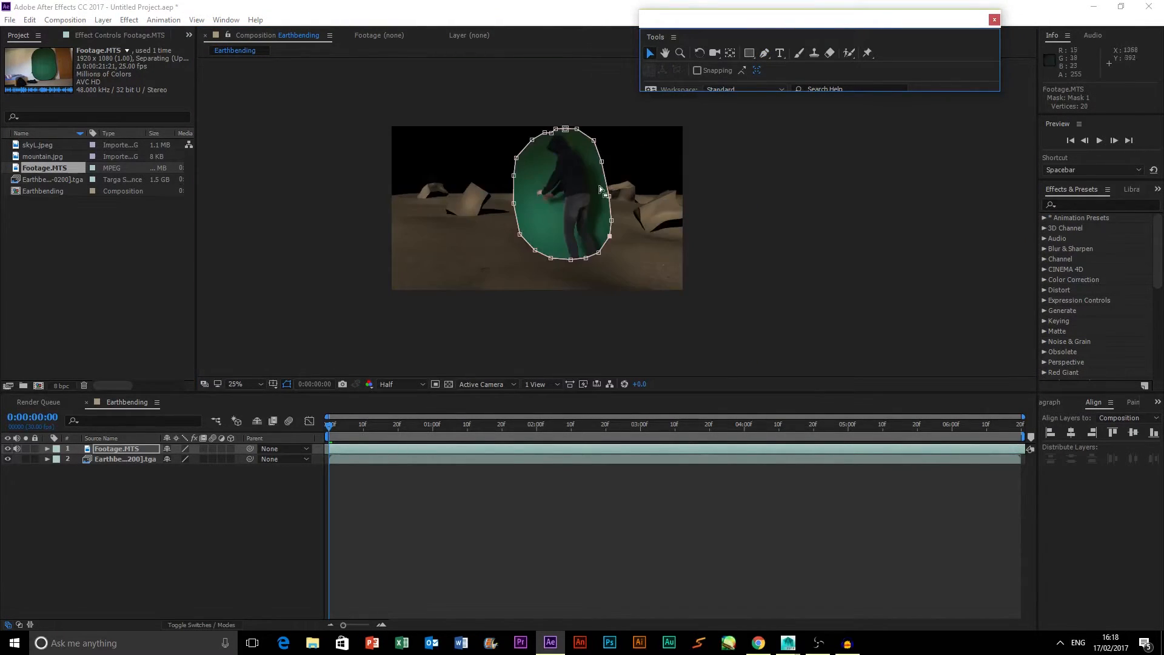
Apply Keylight (1.2) to Footage.MTS and sample the green backdrop as the Screen Colour.
click(1067, 206)
text(keyl)
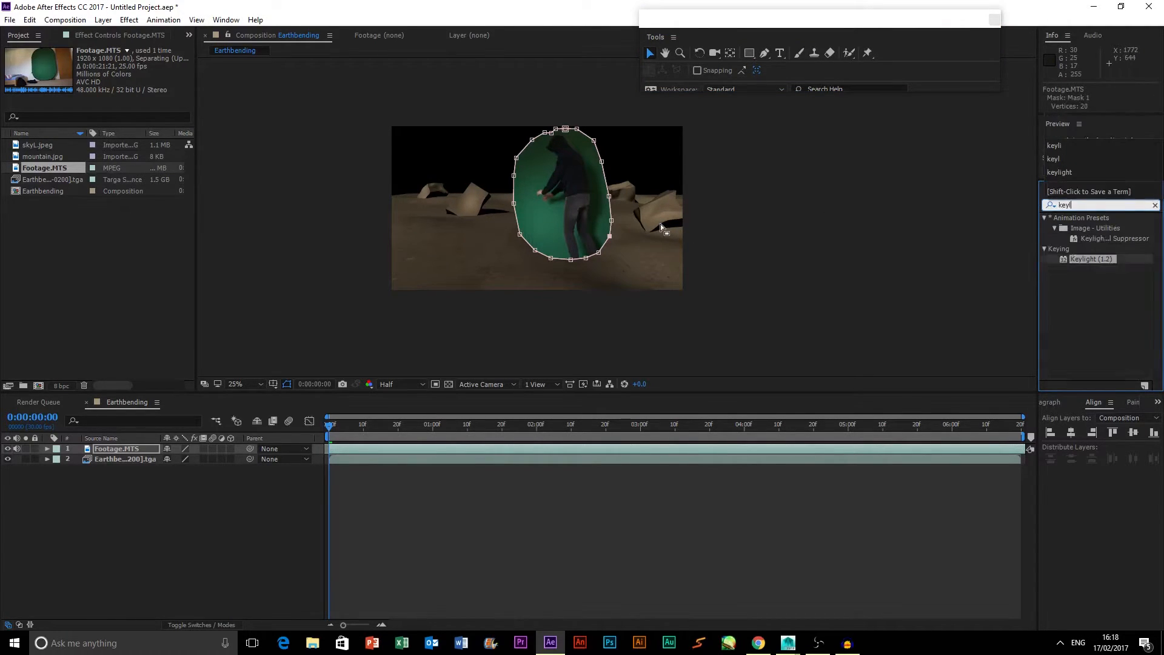
drag(1102, 262, 562, 199)
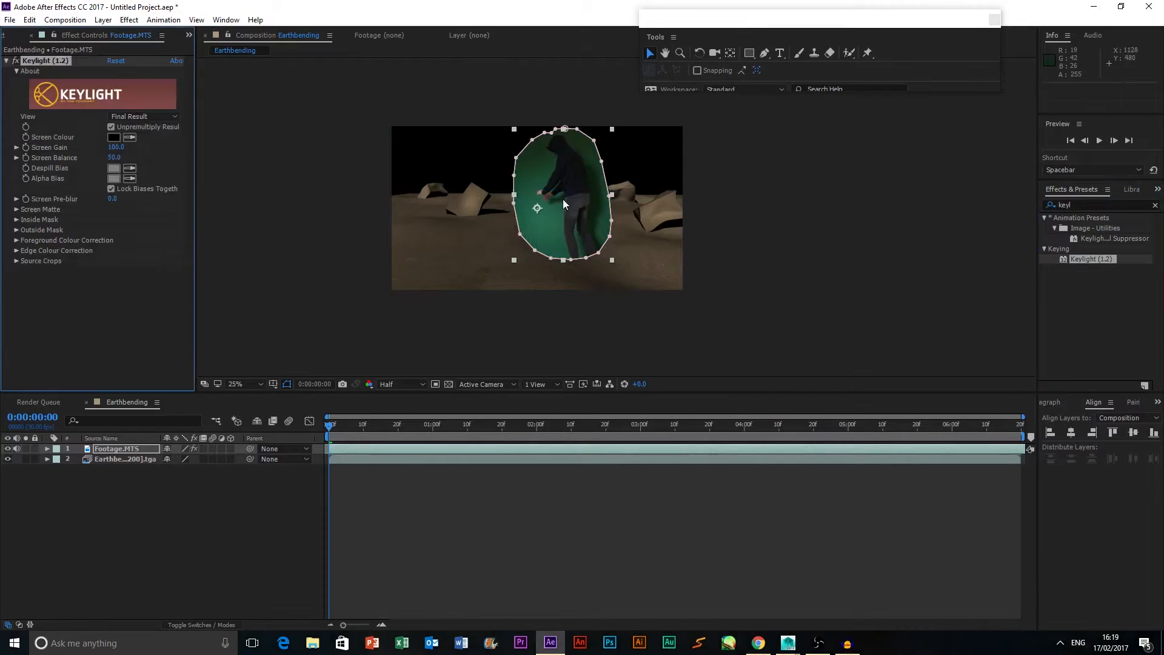
key(period)
click(130, 138)
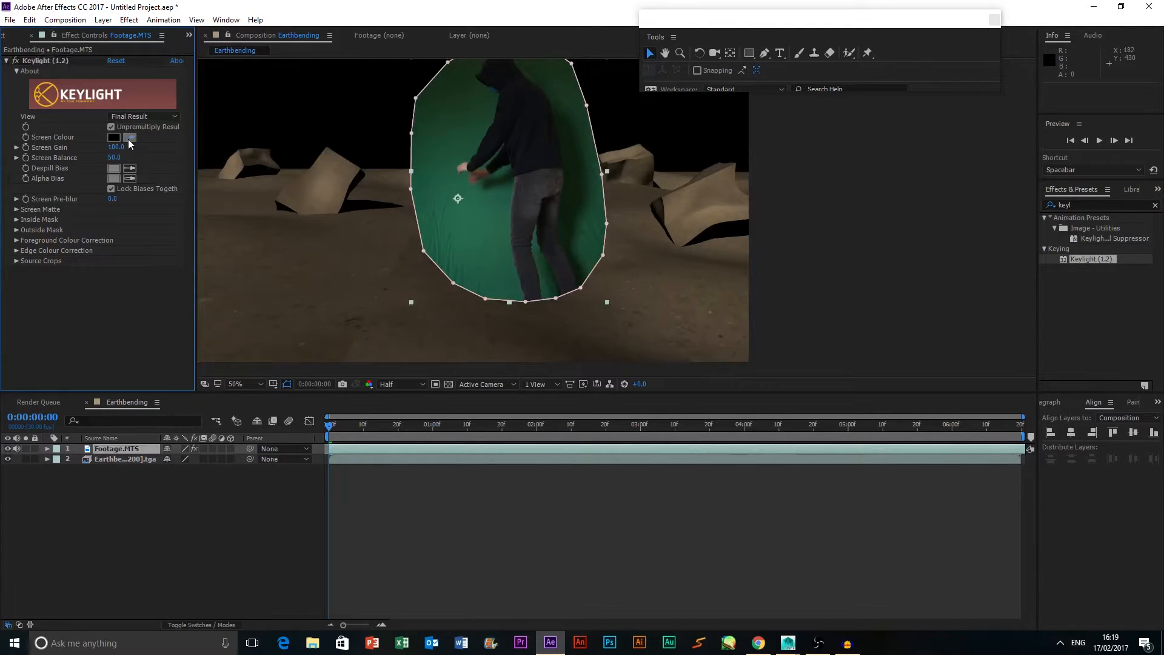
click(442, 102)
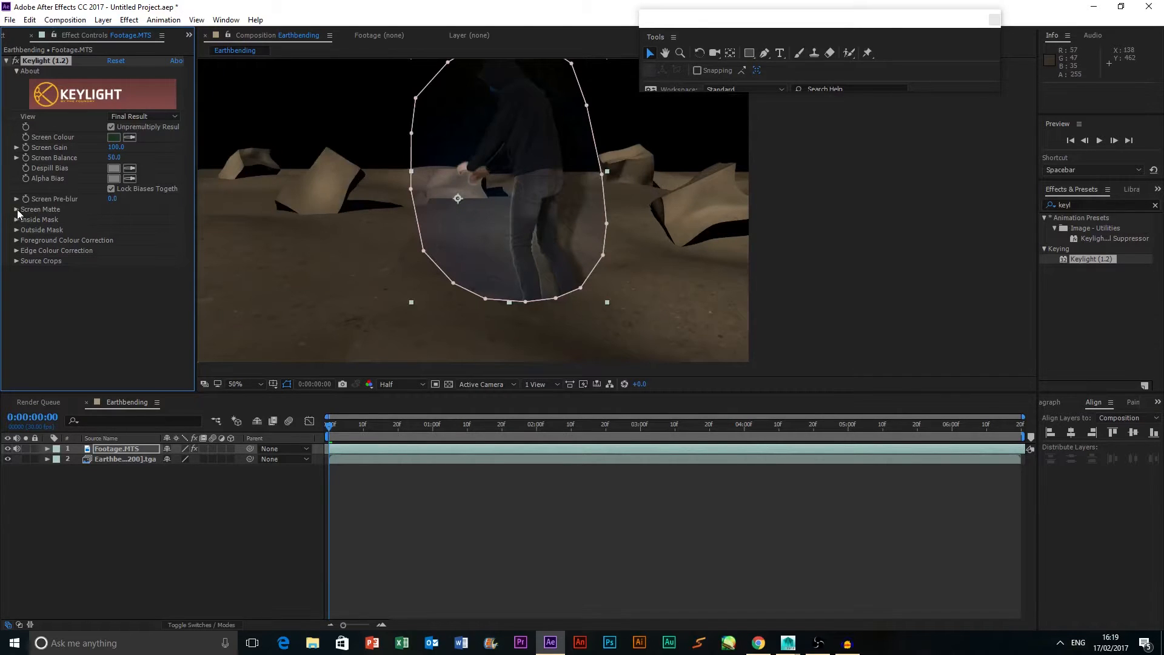
View Keylight's Screen Matte and set Clip Black to 65 and Clip White to 76 for a solid silhouette.
click(17, 209)
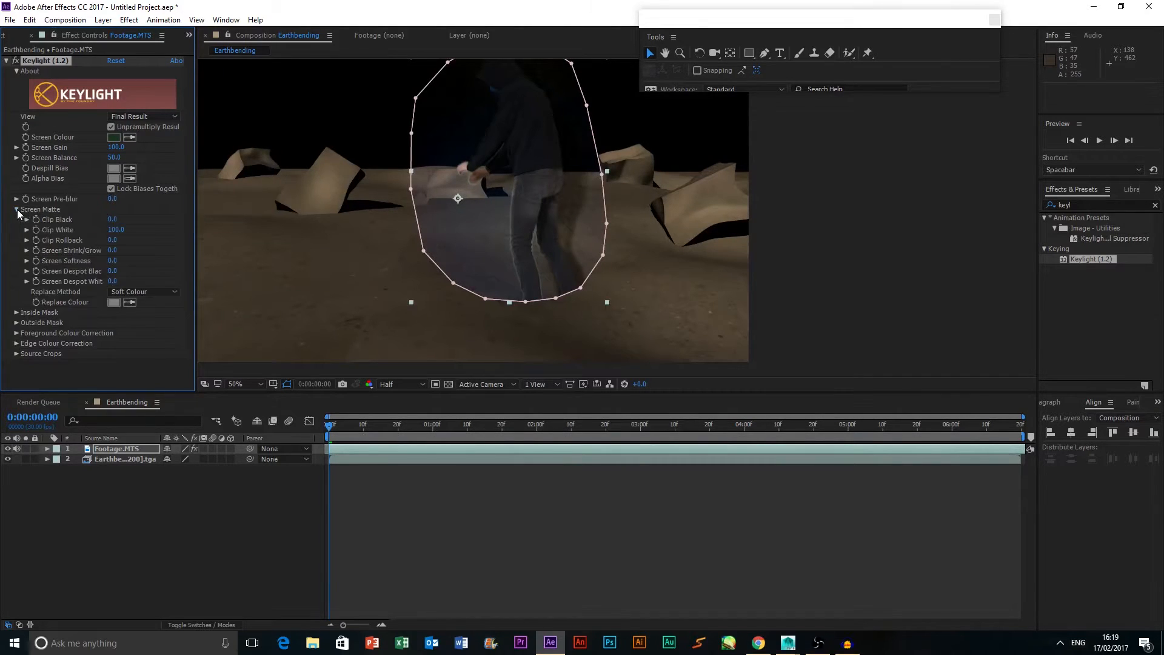
click(129, 115)
click(147, 185)
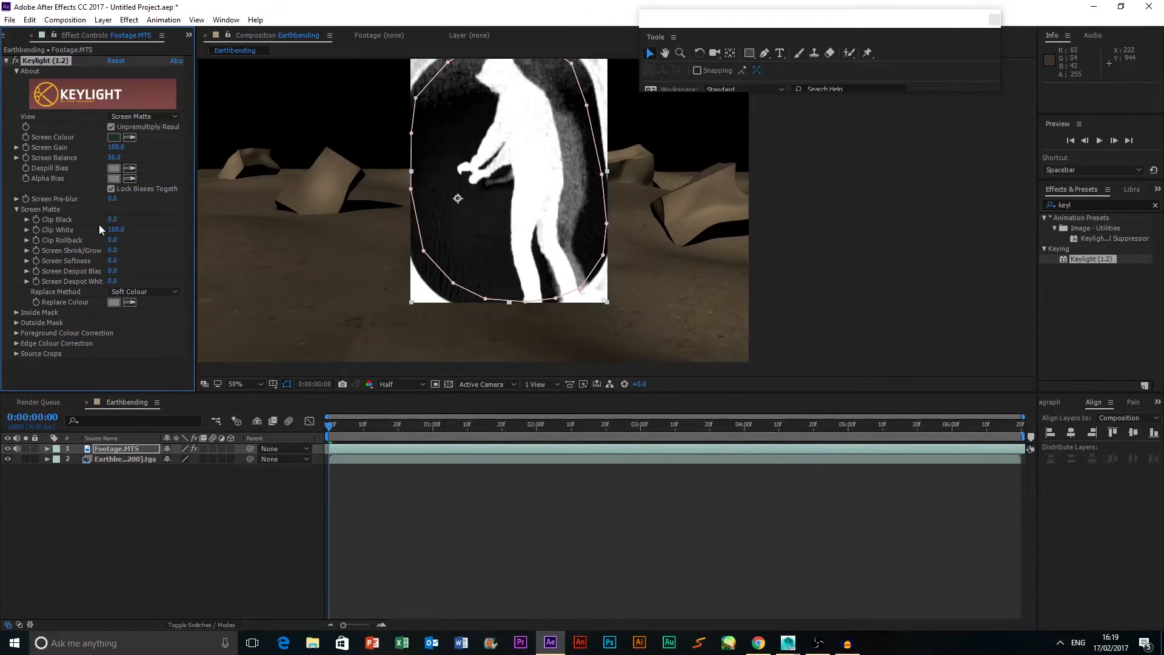
drag(112, 220, 138, 220)
scroll(465, 188, down, 2)
scroll(471, 193, up, 5)
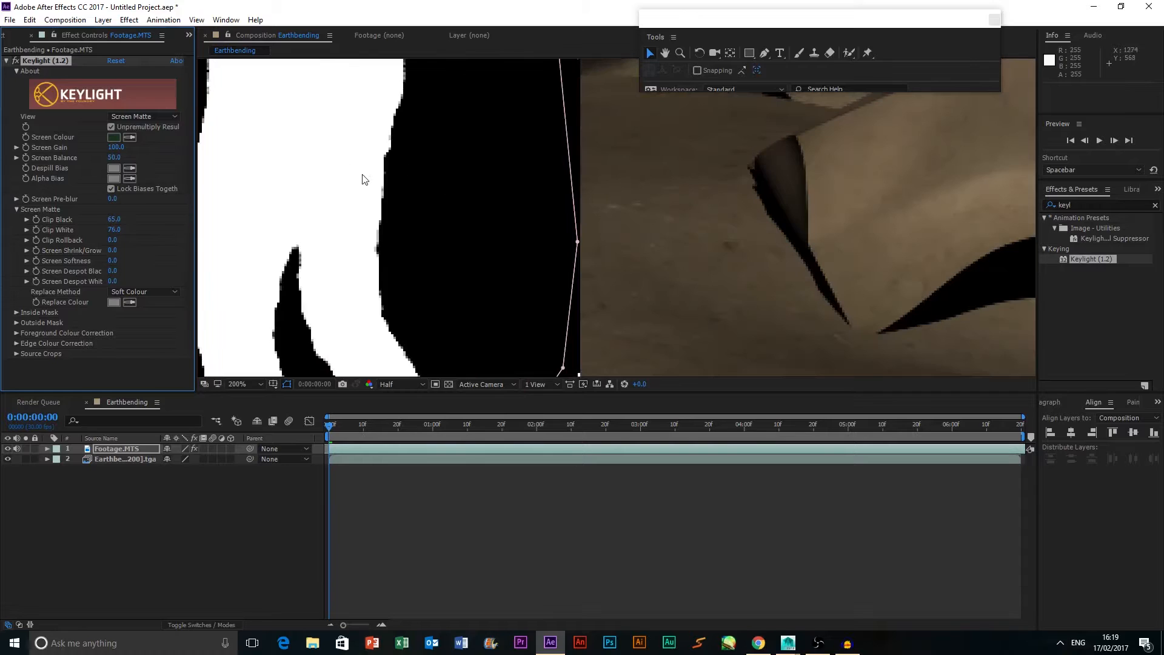
scroll(363, 175, down, 4)
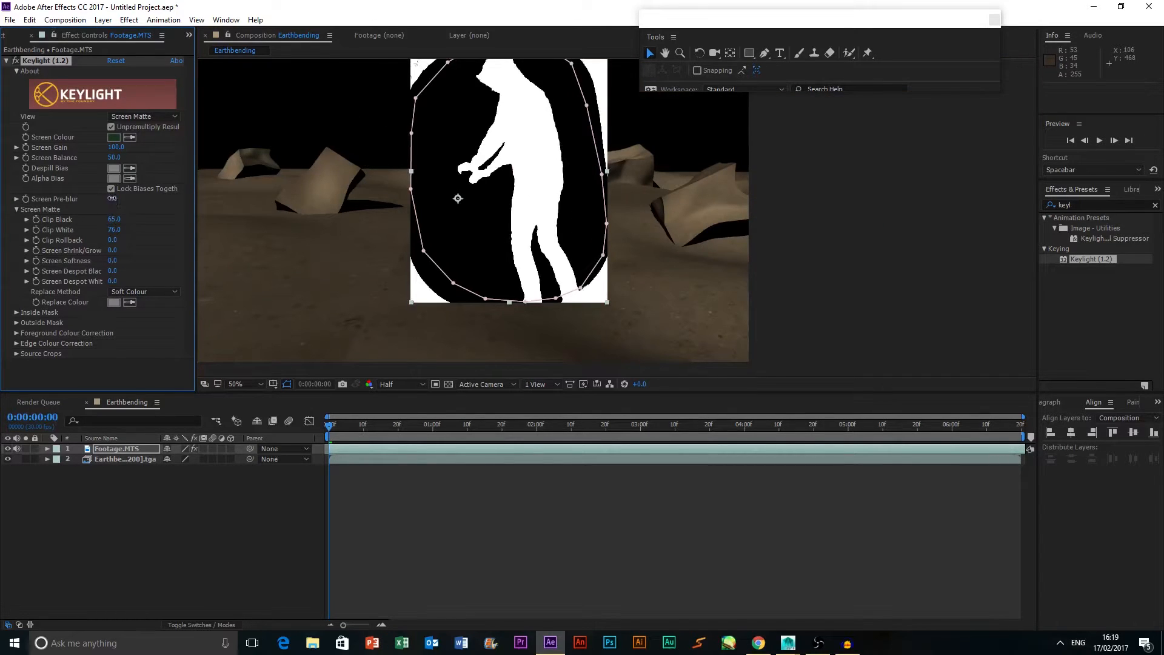
Increase Keylight's Screen Pre-blur slightly and set the view back to Final Result.
drag(145, 194, 159, 197)
click(144, 116)
click(157, 263)
scroll(514, 177, down, 2)
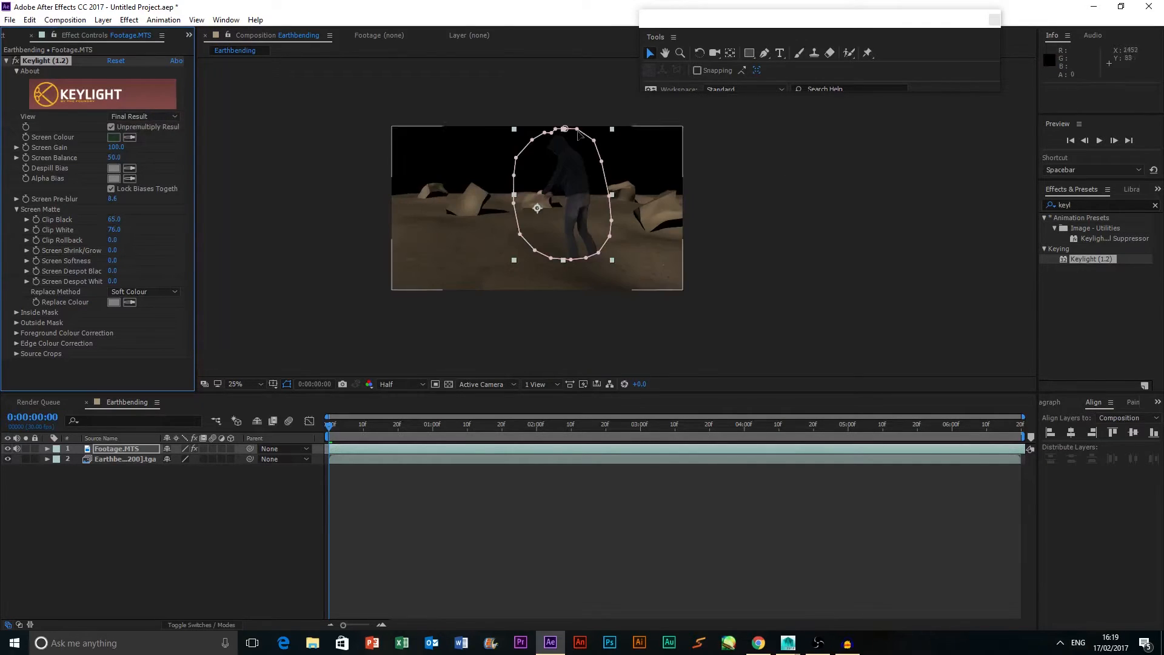
Set Keylight's Screen Shrink/Grow to -1.2 to tighten the edges of the keyed actor.
scroll(431, 115, up, 2)
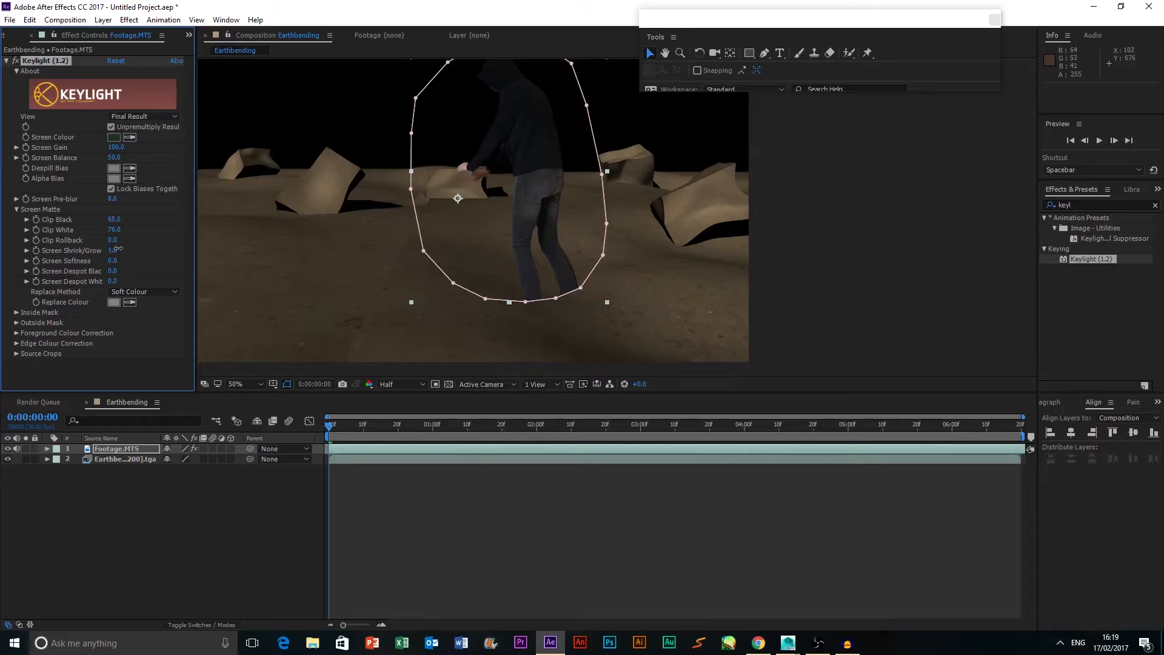
drag(132, 248, 146, 247)
scroll(483, 239, up, 1)
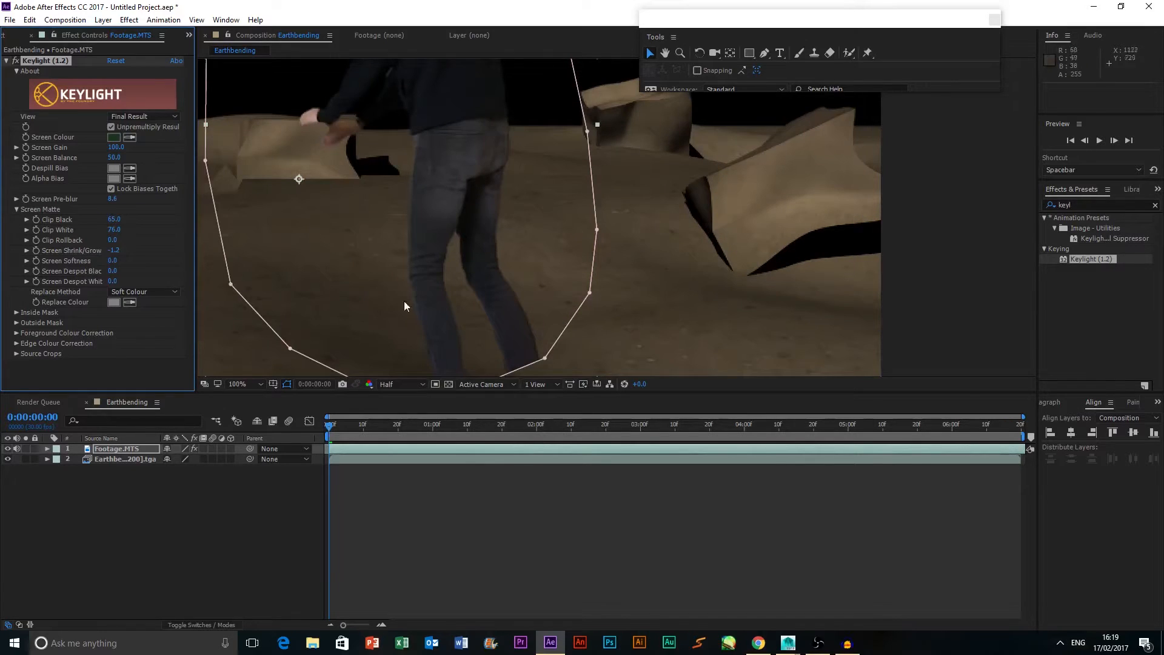
scroll(398, 295, down, 1)
click(891, 231)
click(533, 161)
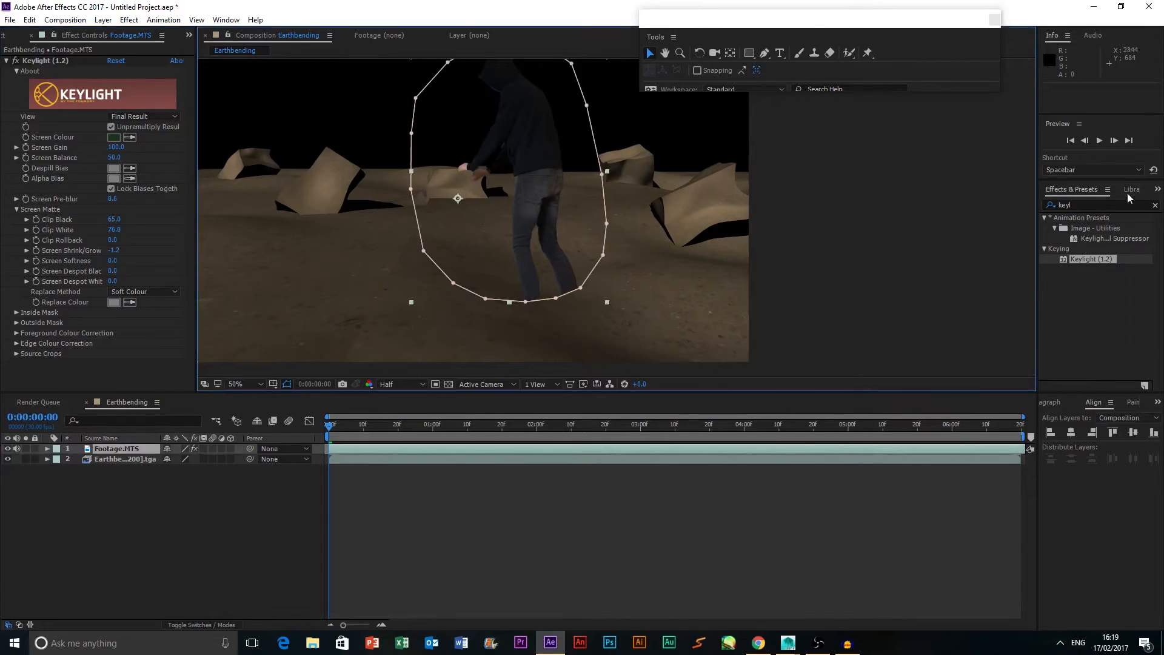
Play back the composite and stop partway to examine the keyed actor's edges up close.
click(1099, 141)
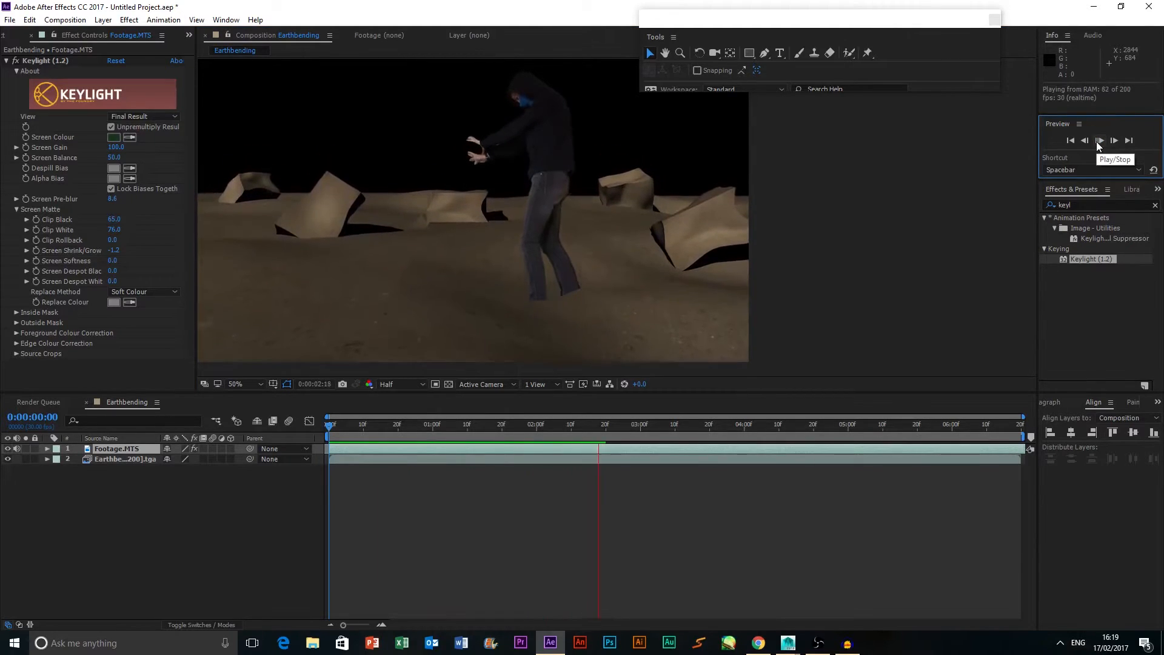
click(1096, 143)
key(period)
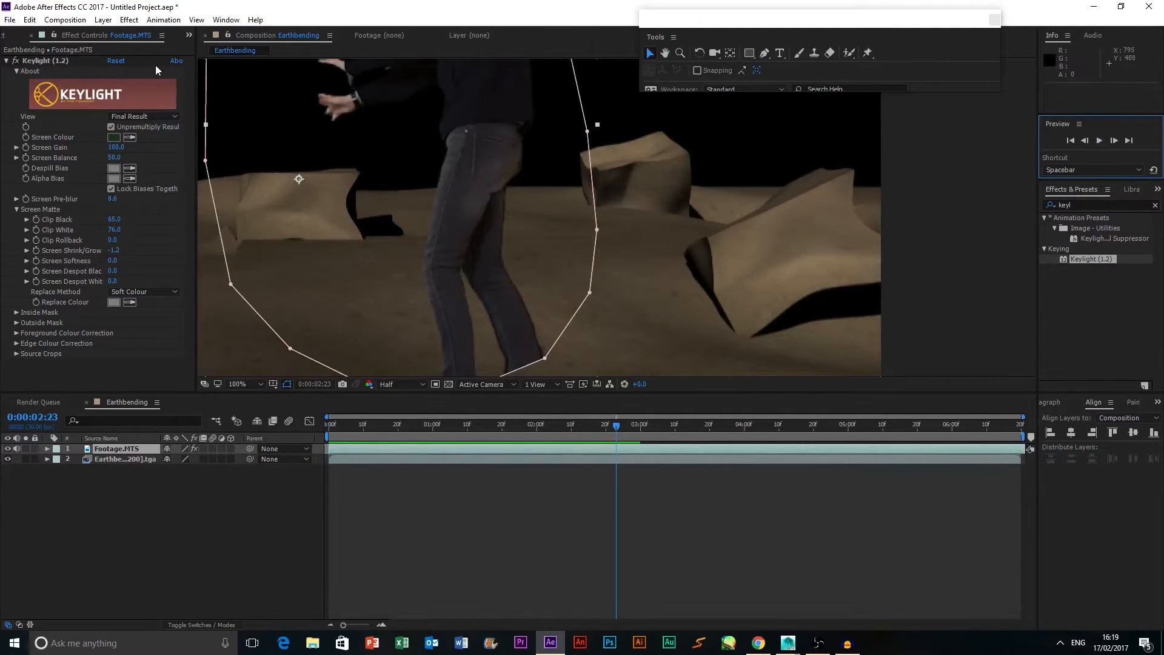
Set Keylight's Clip Black to 75 while viewing the Screen Matte, and return the view to Final Result.
click(139, 116)
click(149, 182)
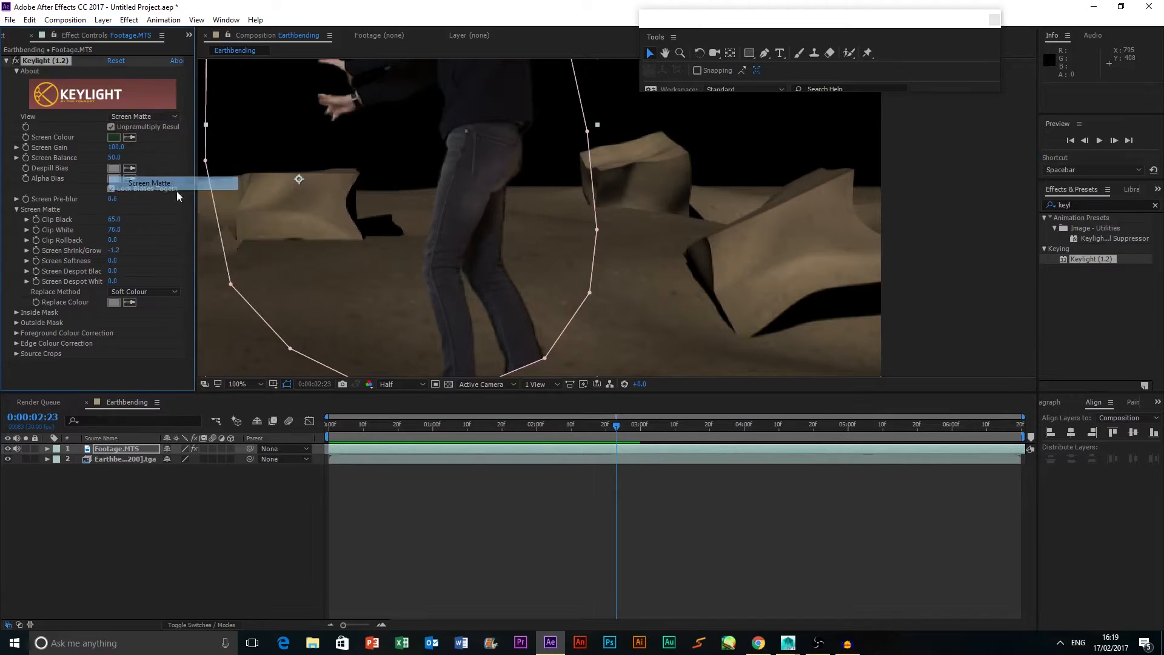
drag(115, 223, 120, 220)
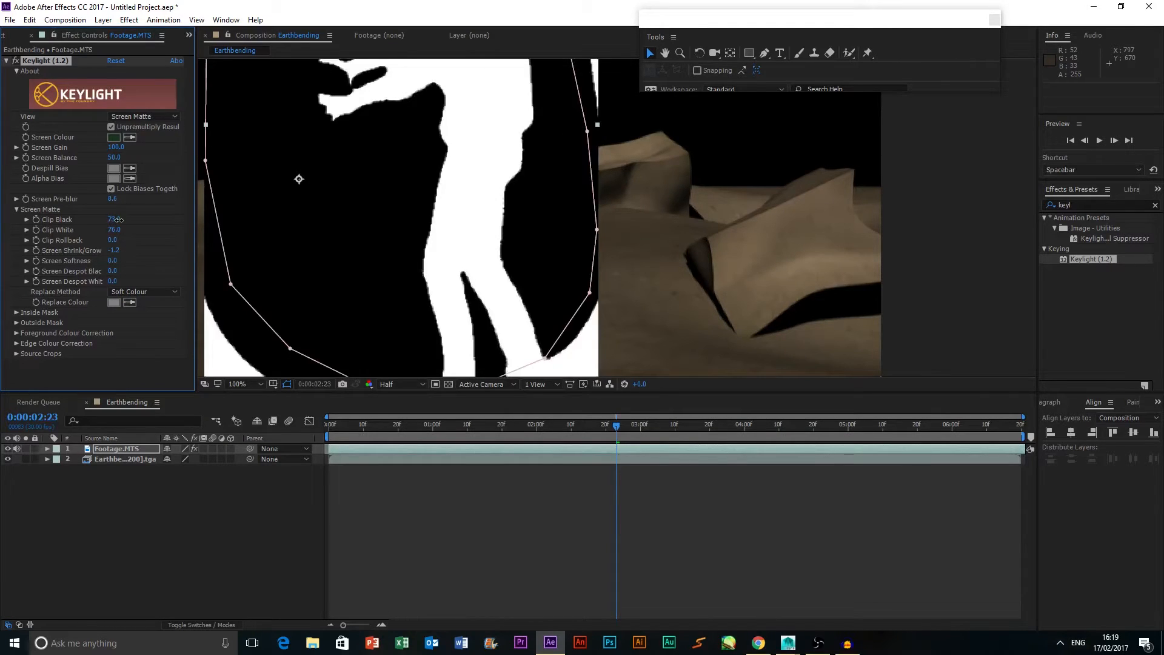
drag(119, 219, 120, 219)
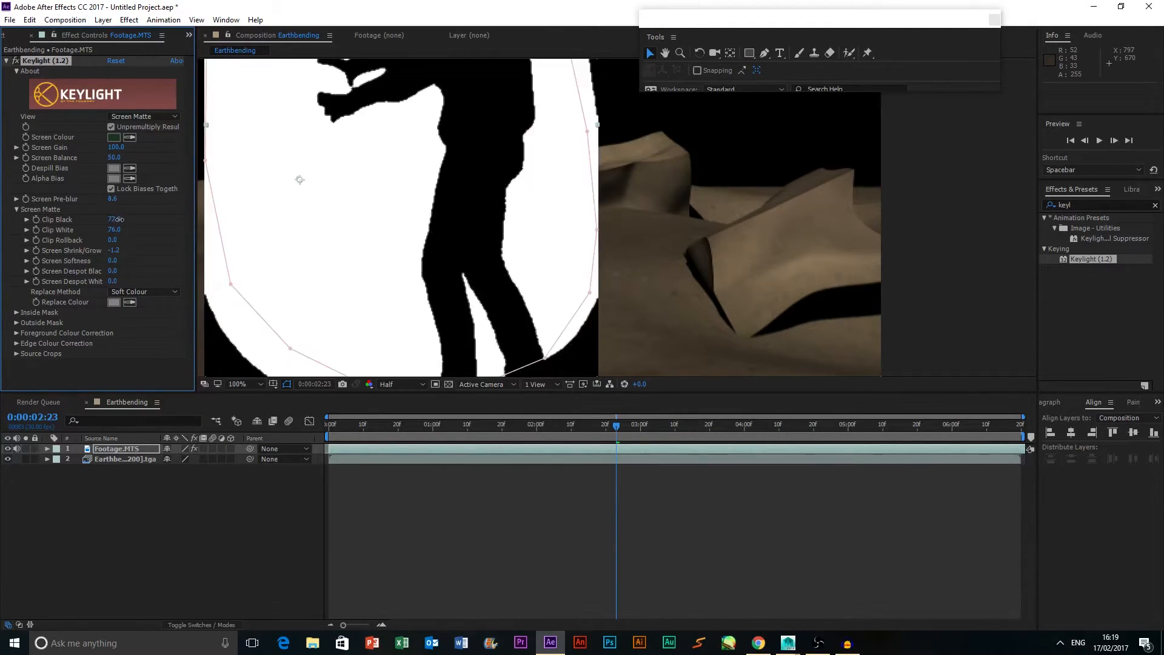
text(75)
key(Return)
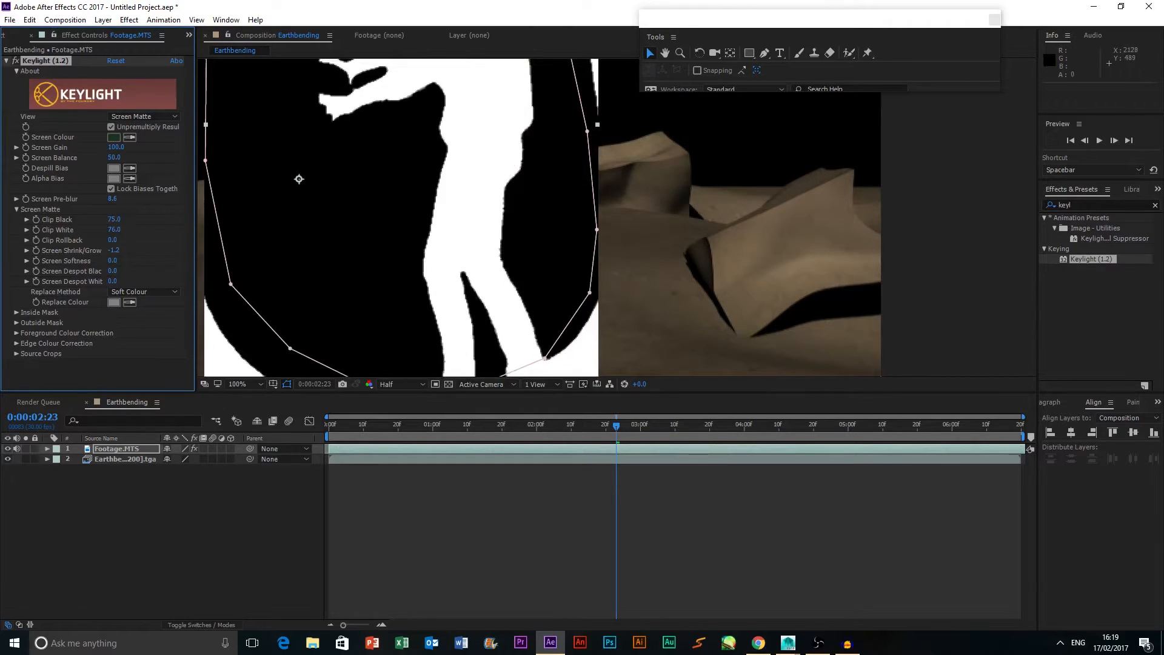
click(144, 116)
click(157, 264)
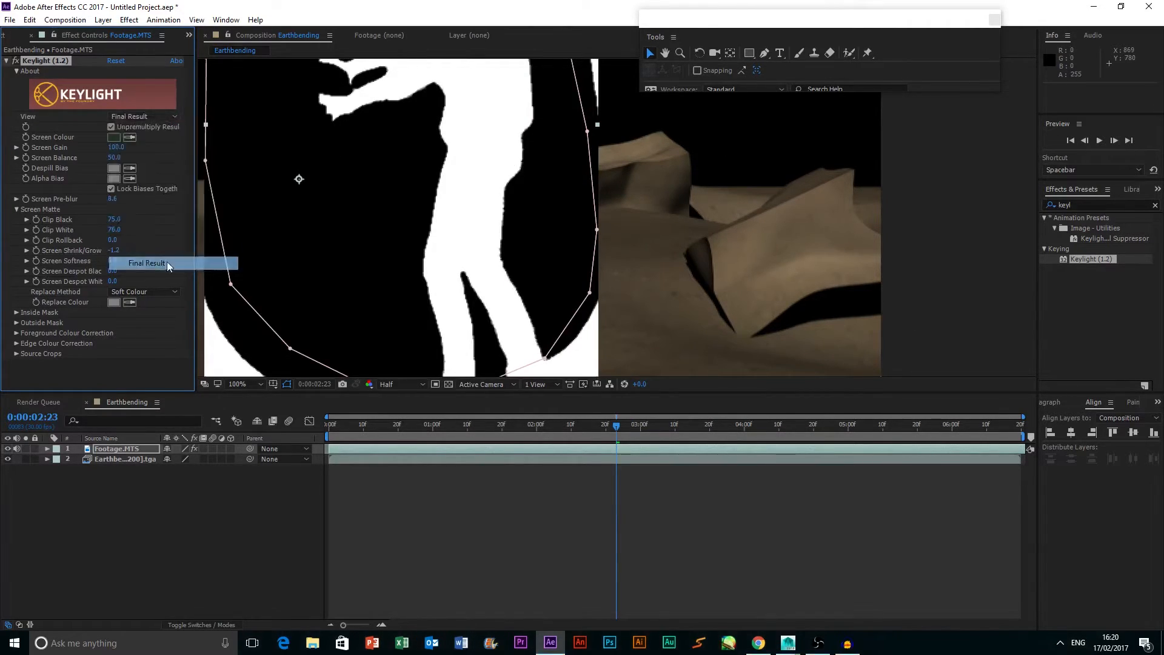
Move the keyed actor to the left side of the scene and scale the Footage.MTS layer to about 66%.
scroll(420, 194, down, 1)
scroll(471, 185, down, 1)
scroll(509, 197, up, 1)
drag(535, 204, 347, 197)
scroll(348, 197, down, 1)
click(514, 123)
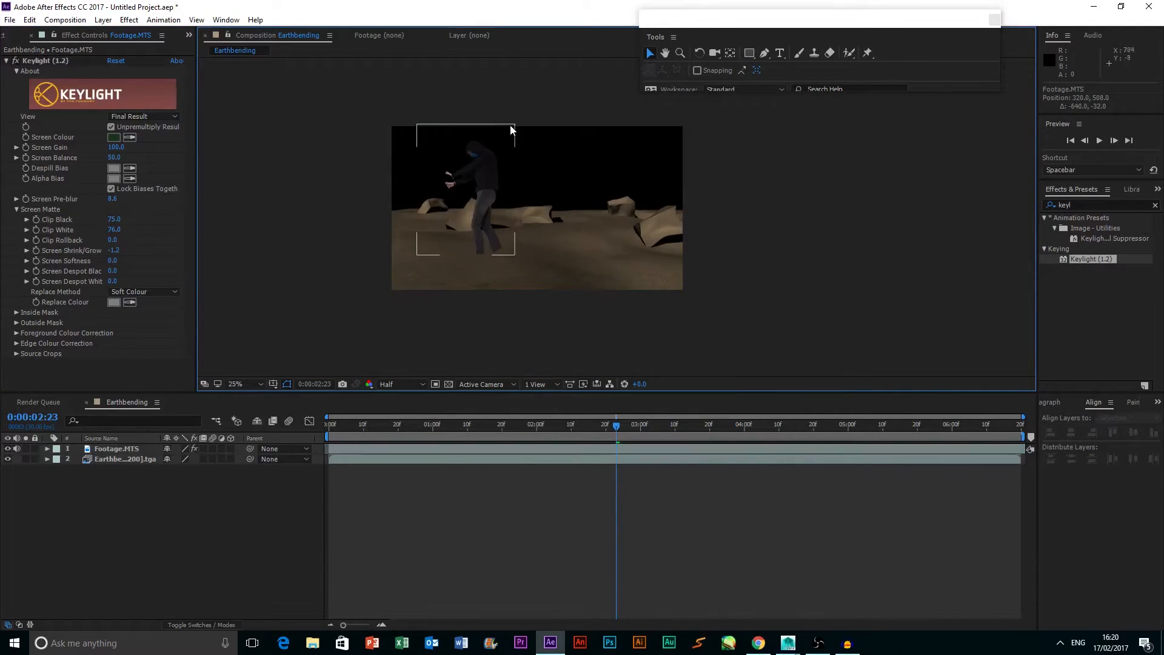
click(507, 145)
click(515, 123)
click(516, 125)
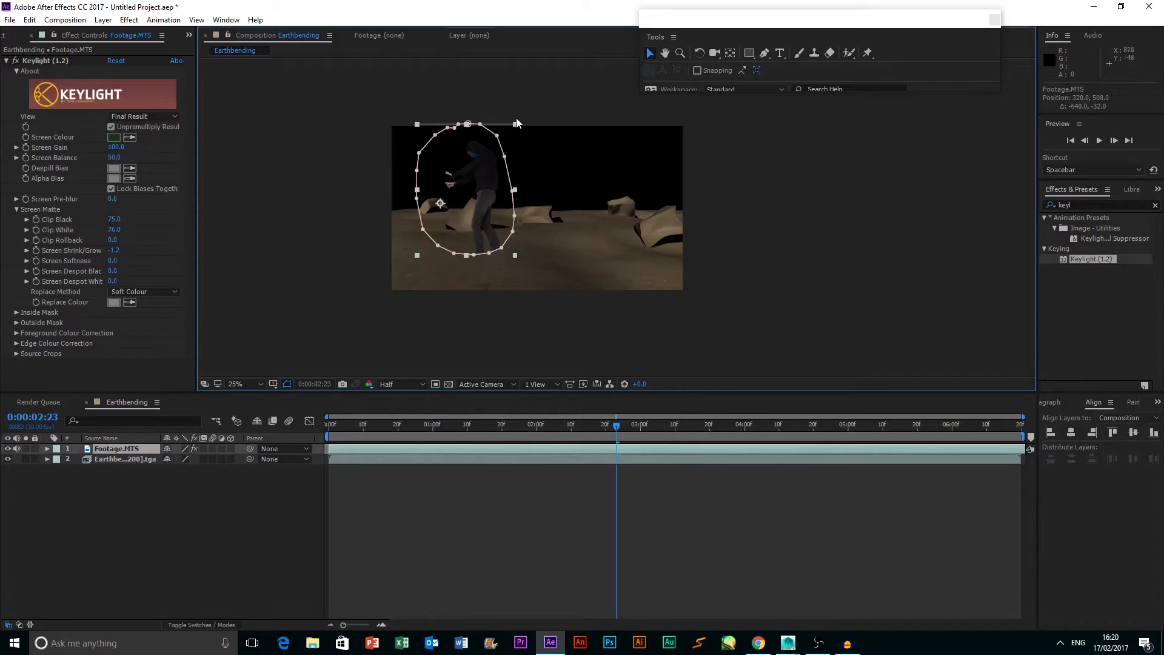
drag(514, 125, 489, 154)
Flip the actor layer horizontally and reposition it at about 692, 456, over the large rock on the left.
right_click(452, 197)
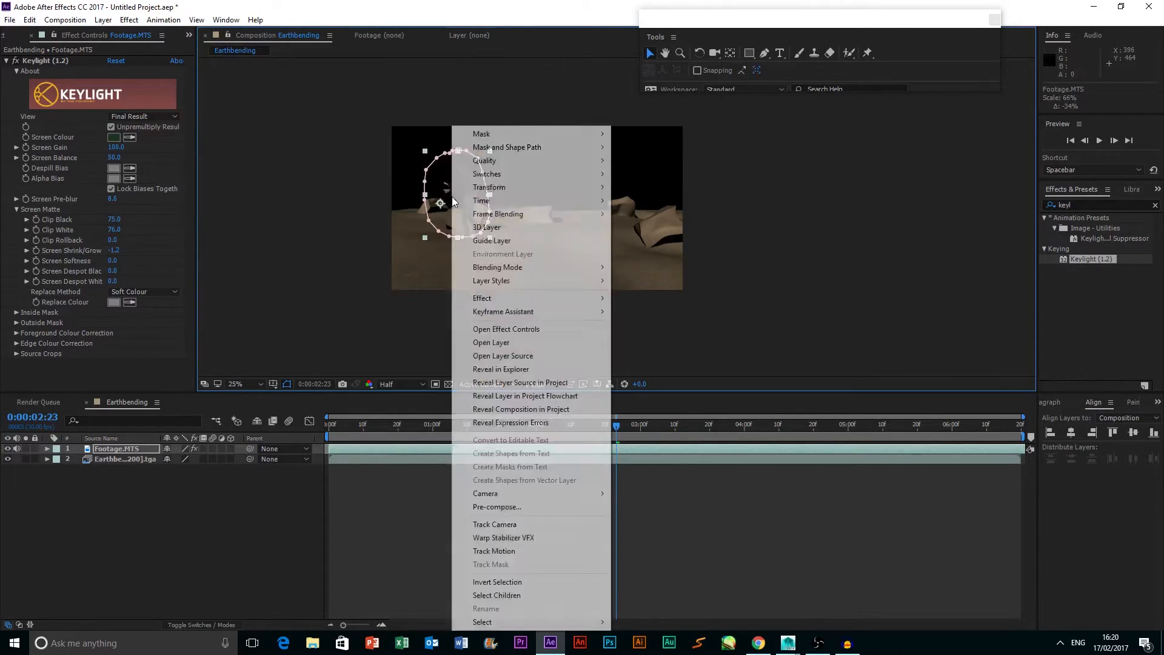
mouse_move(485, 188)
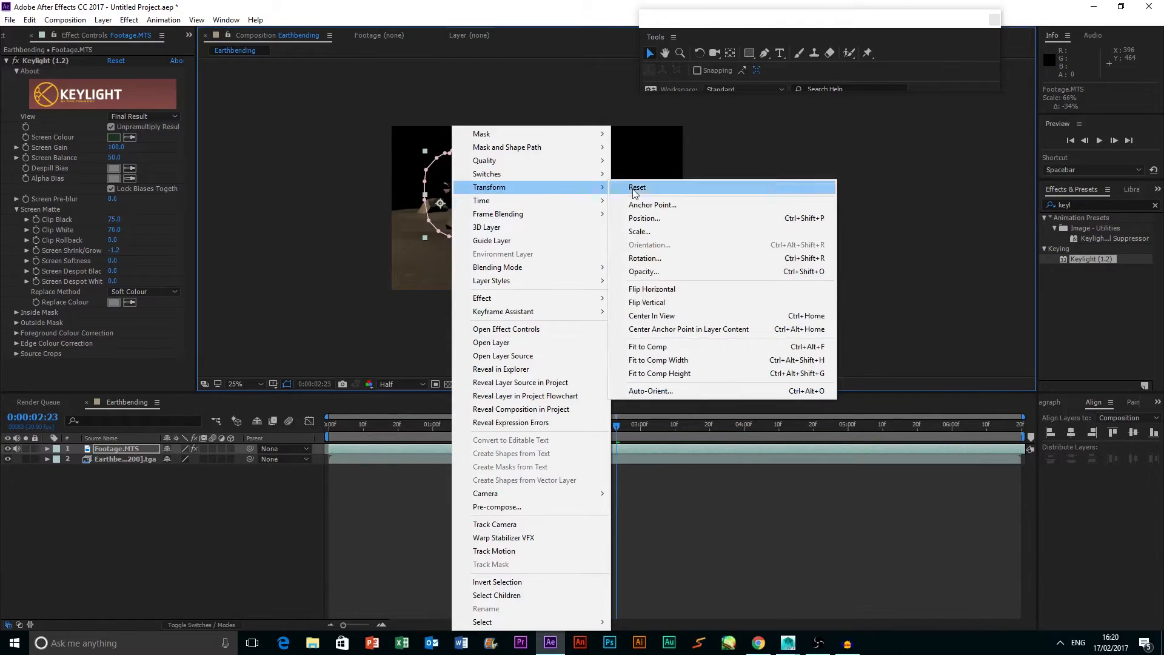
click(652, 290)
drag(421, 218, 476, 211)
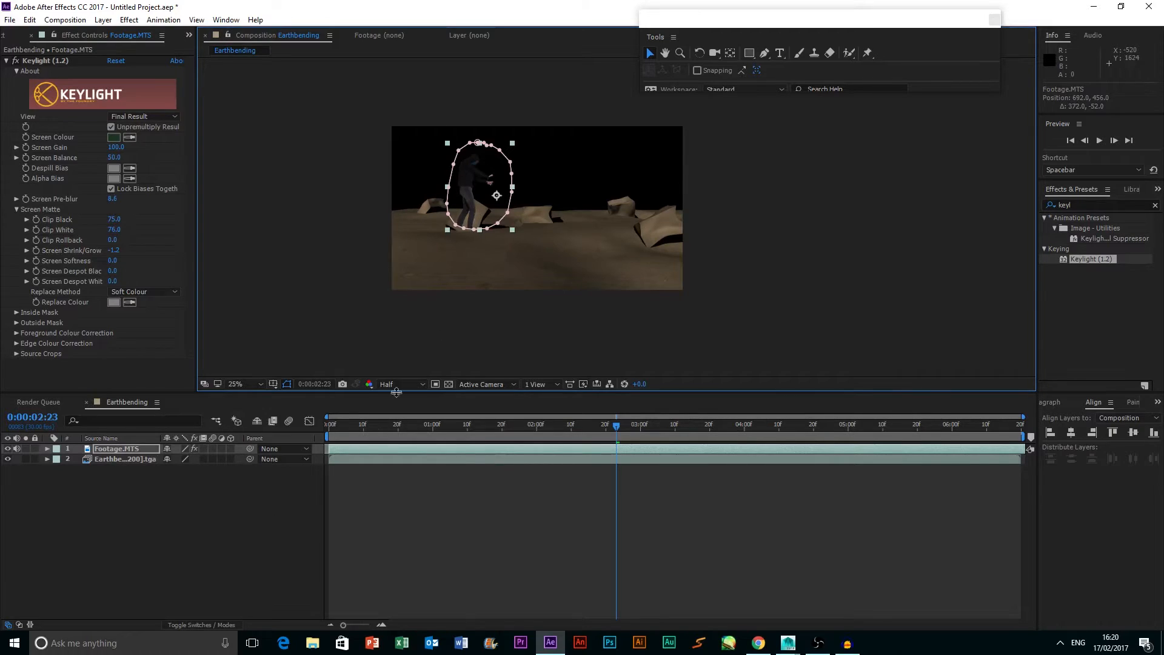
Place the Footage.MTS layer beneath the Earthbending render so the actor stands behind the rocks, and select the footage layer.
key(period)
drag(125, 449, 123, 479)
scroll(350, 314, down, 1)
click(350, 314)
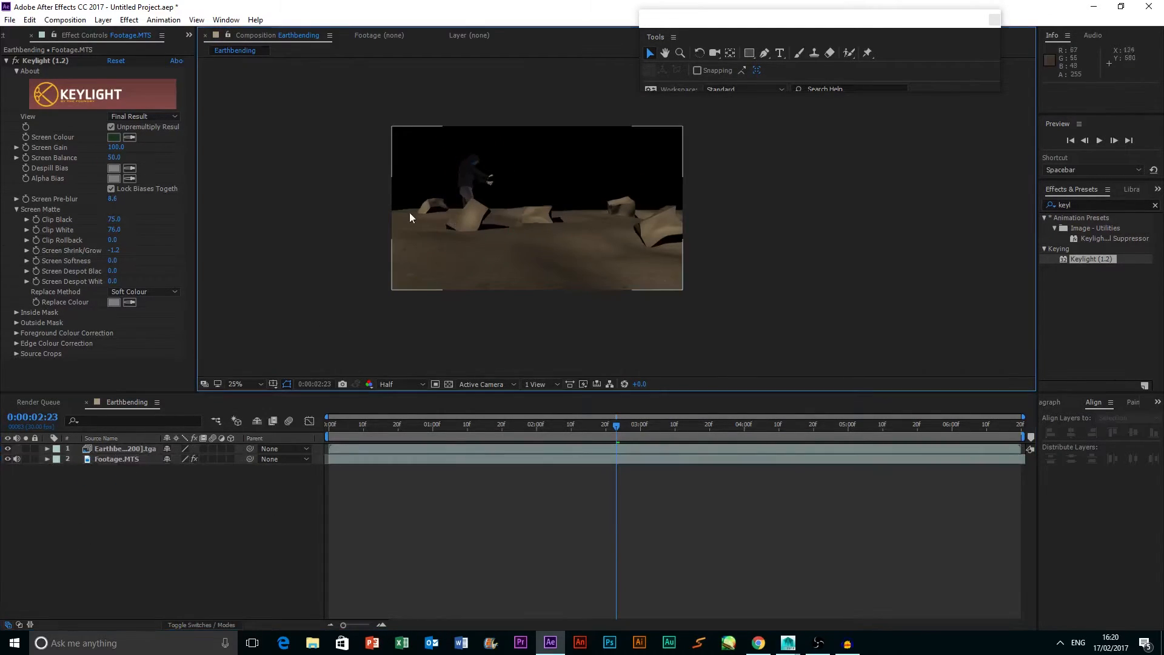
click(408, 211)
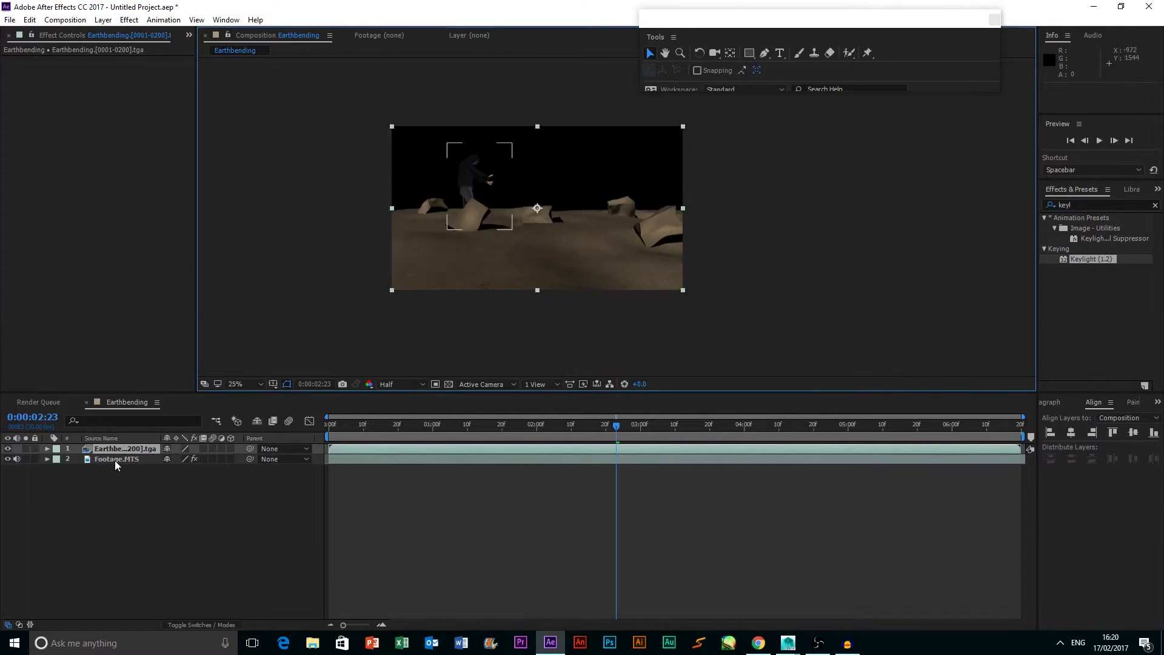
click(115, 460)
Shrink the actor layer further and flip it vertically so he stands upright behind the rock.
drag(512, 147, 508, 155)
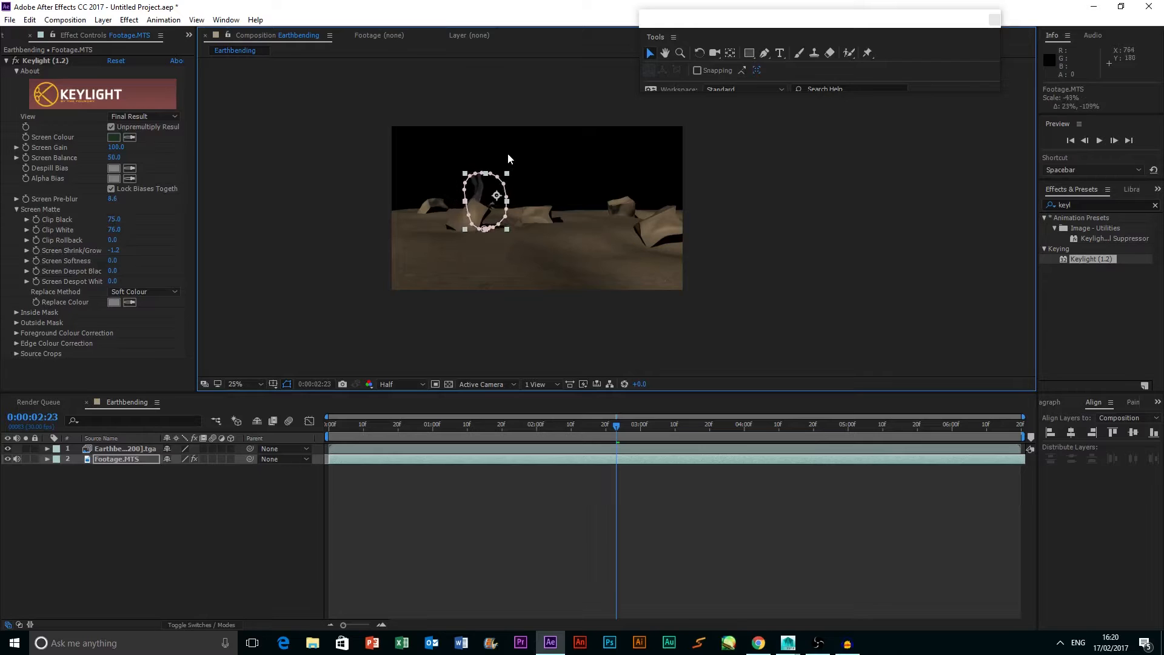
right_click(485, 205)
mouse_move(516, 193)
click(668, 301)
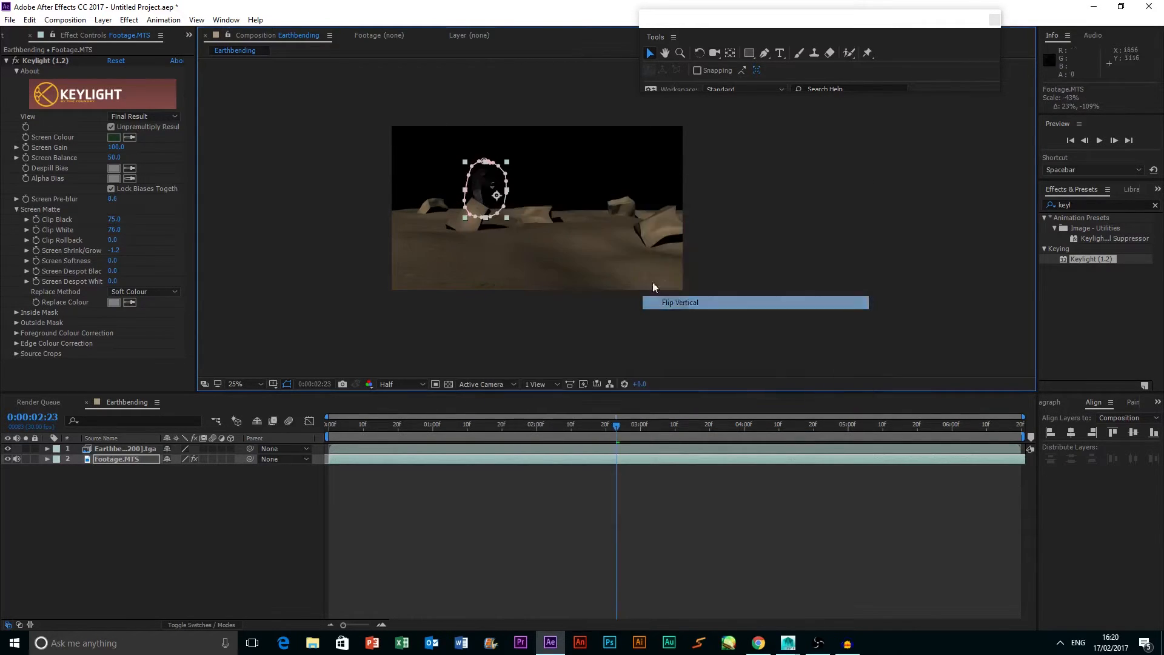
Adjust the actor layer's scale to about 51% and flip it horizontally so he faces the central rock.
drag(484, 185, 513, 162)
right_click(508, 174)
mouse_move(547, 192)
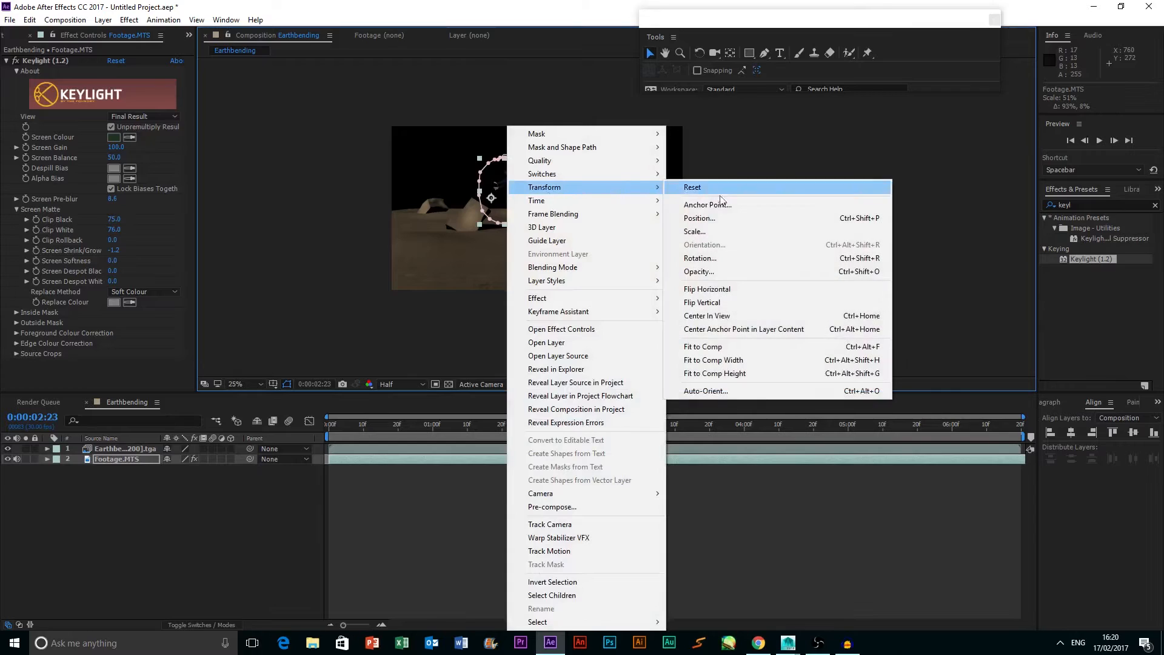
click(691, 290)
click(875, 258)
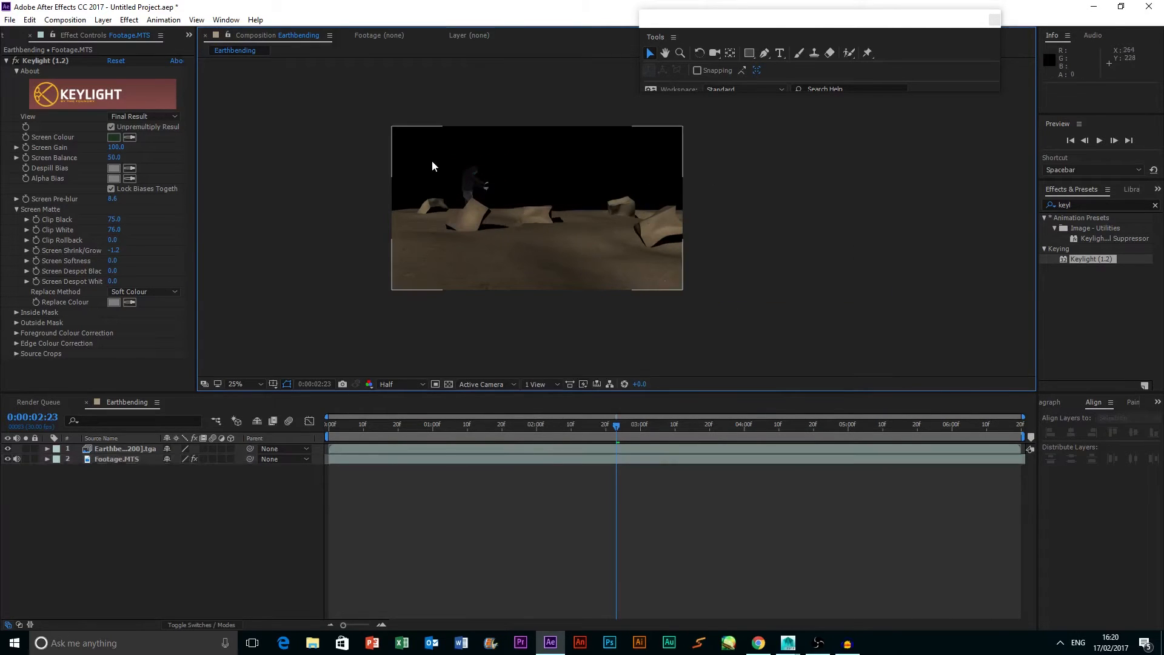
Play the composition from the first frame to examine how the actor sits against the moving background.
scroll(431, 160, up, 2)
drag(496, 424, 242, 407)
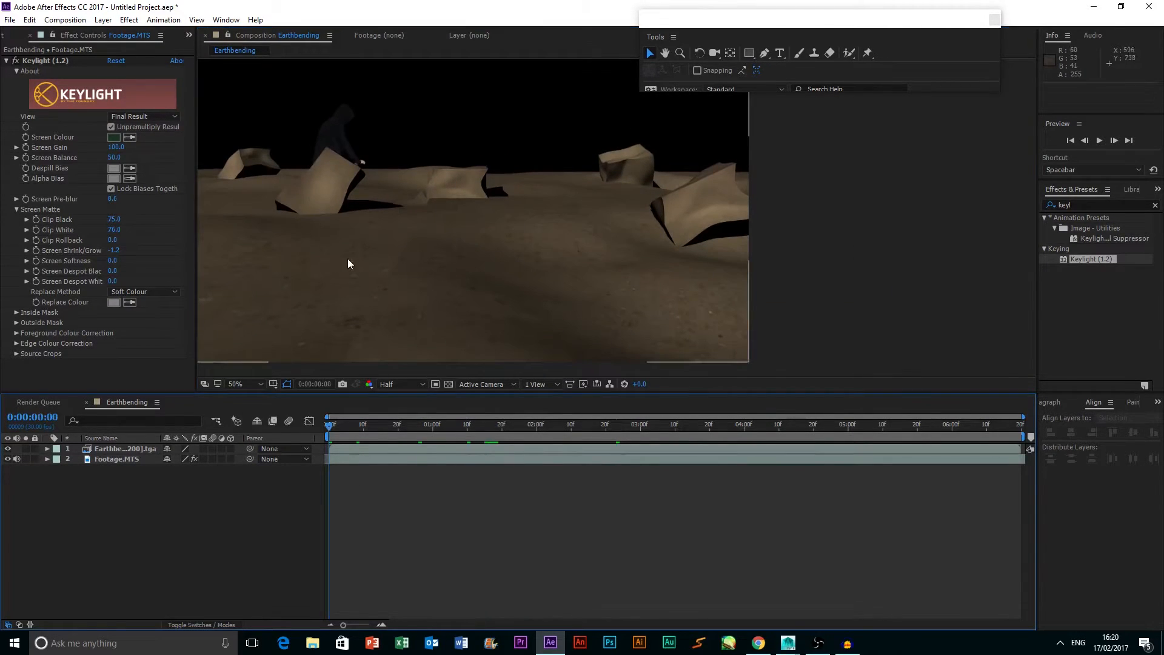
scroll(348, 259, down, 2)
click(1099, 140)
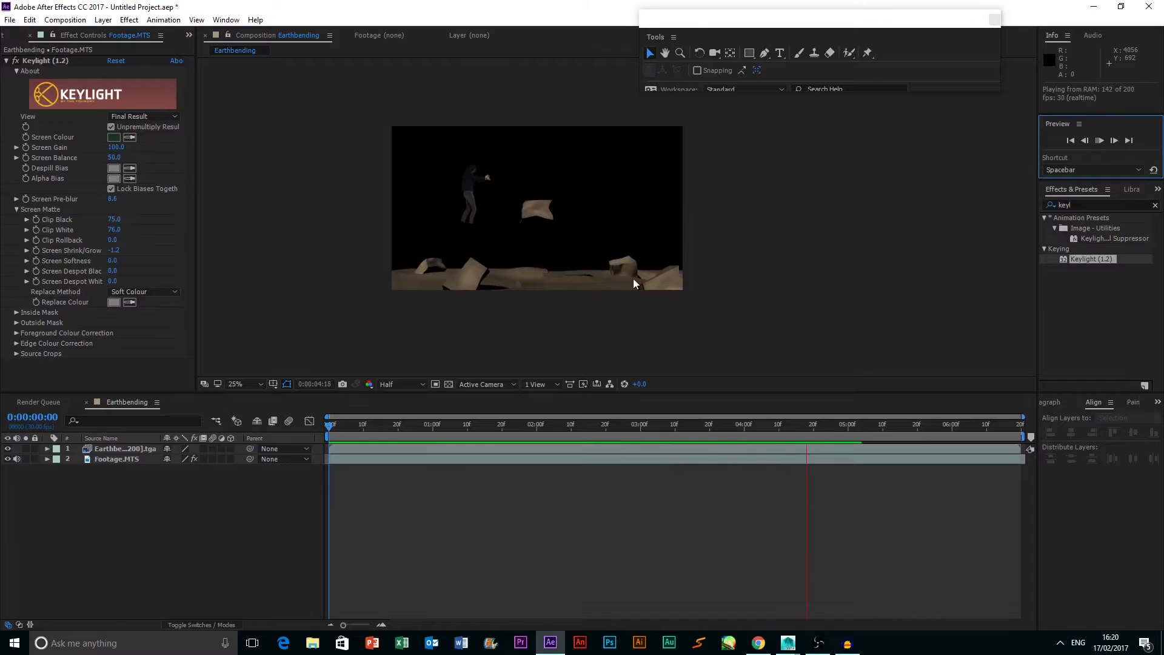
click(1069, 143)
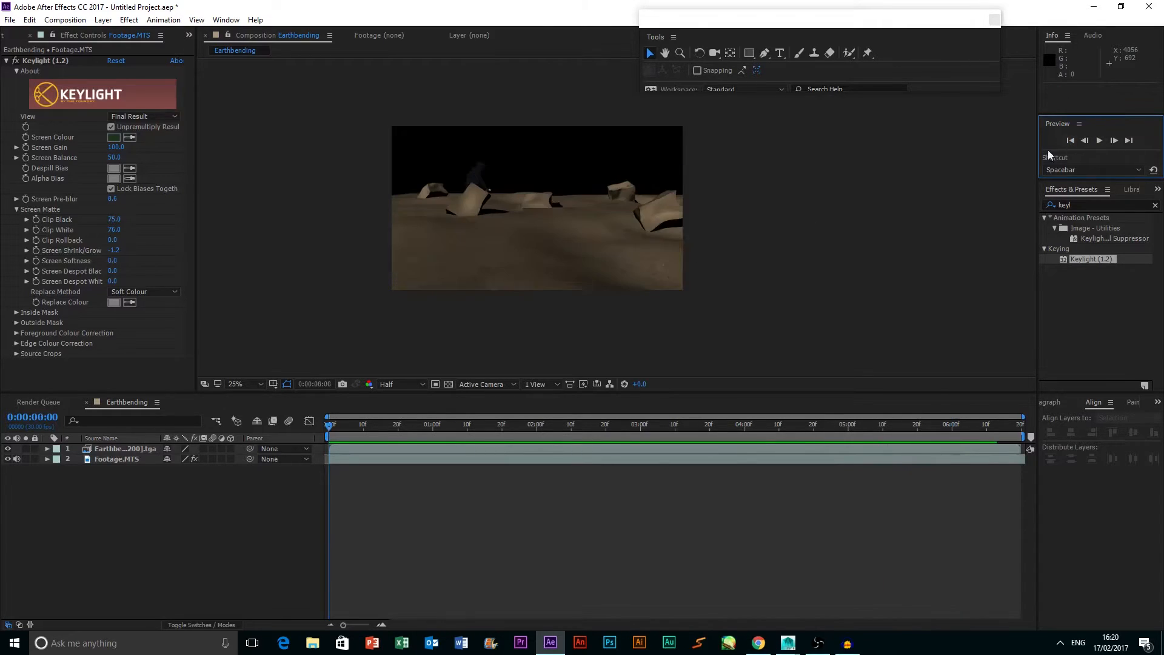
Show the Tracker controls and start a motion track on the Earthbending.[0001-0200].tga layer.
click(119, 449)
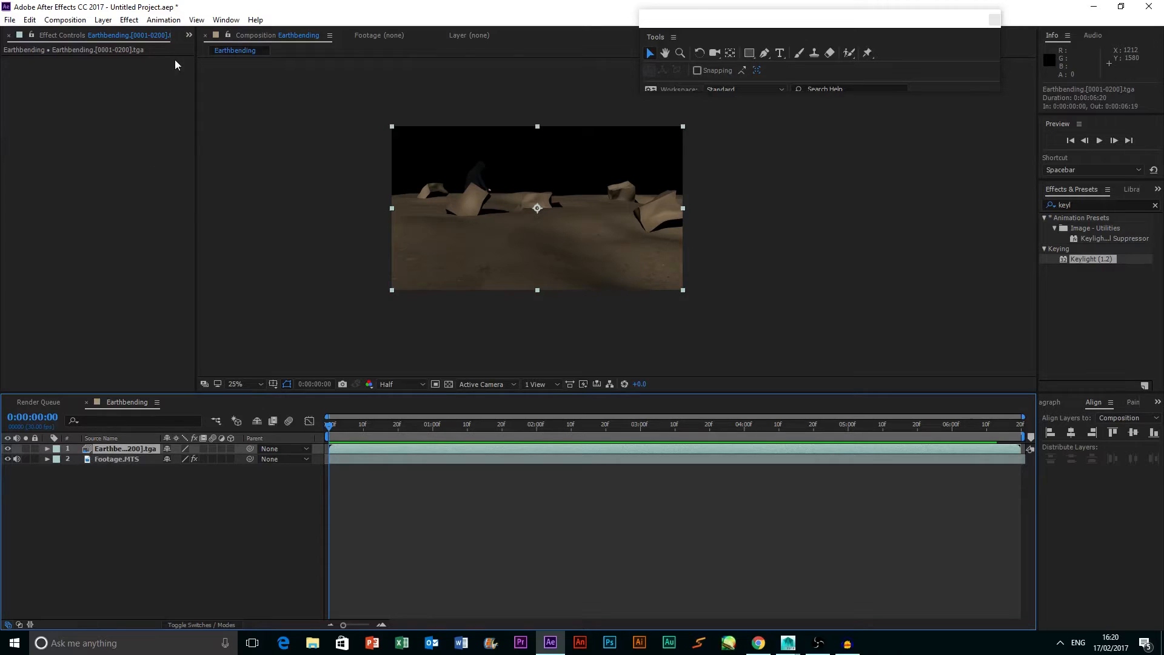
click(226, 20)
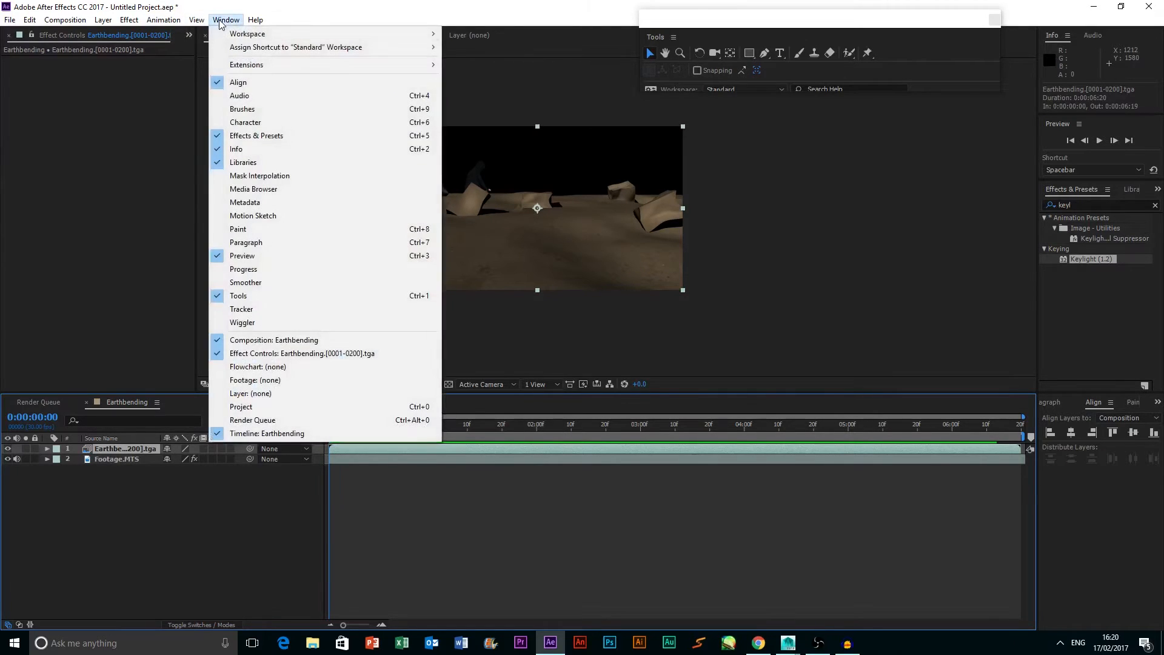
click(223, 309)
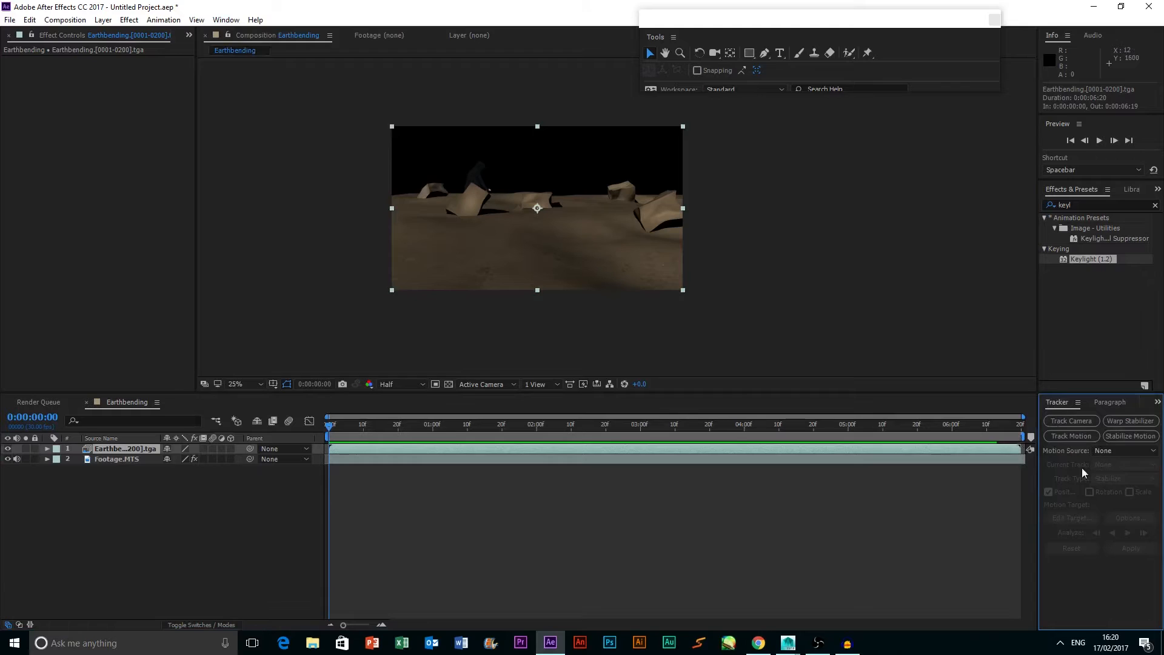
click(1071, 435)
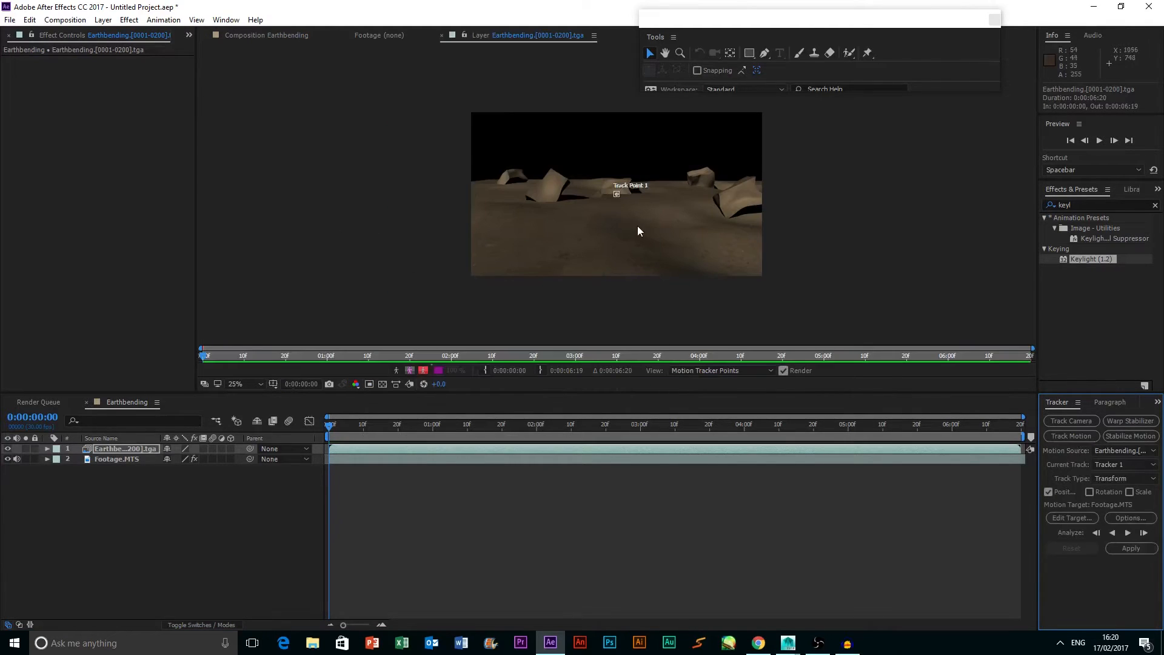
Position Track Point 1 on the peak of the large left rock in the first frame.
scroll(582, 200, up, 4)
drag(626, 202, 636, 209)
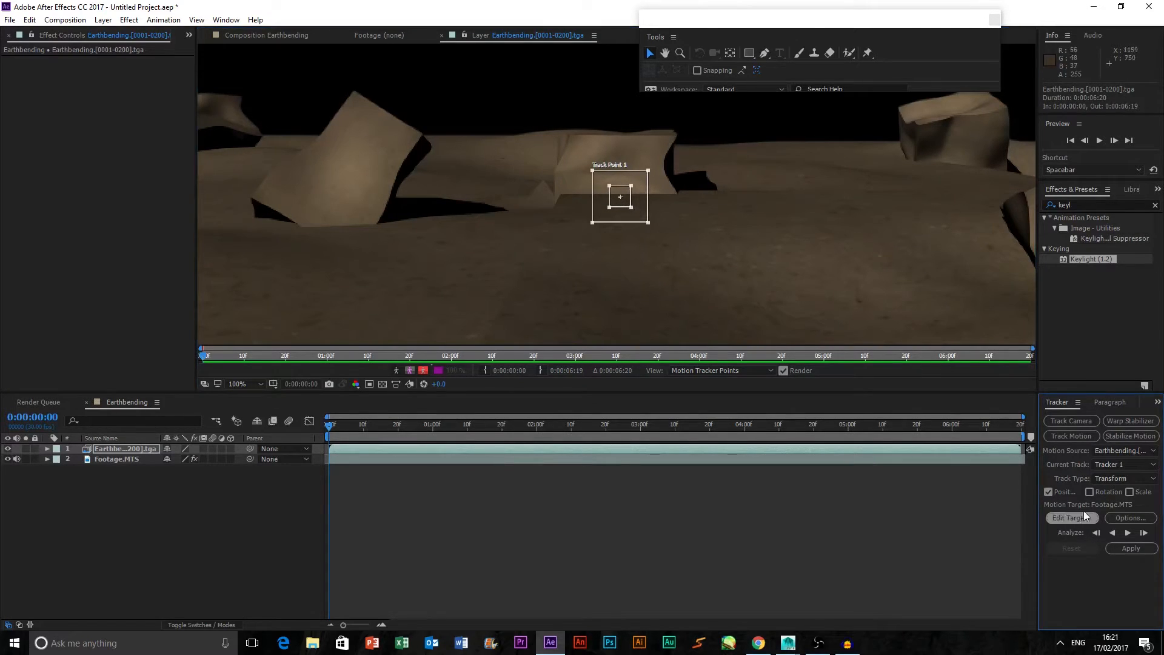
drag(646, 217, 375, 110)
scroll(413, 136, down, 1)
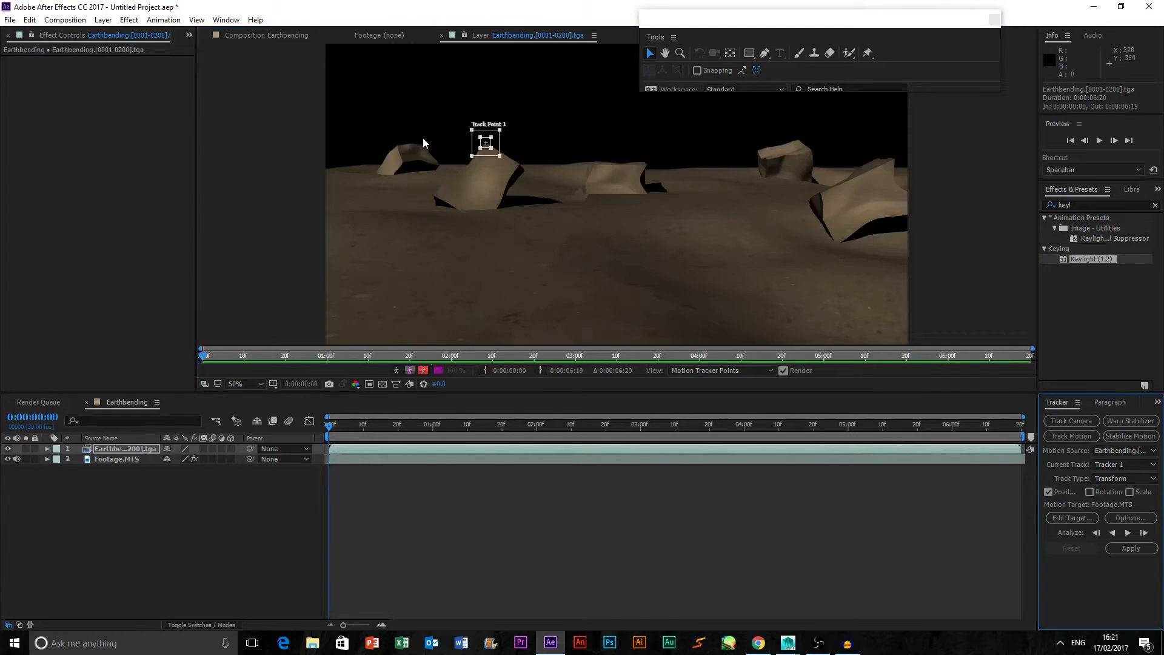
scroll(423, 137, up, 1)
mouse_move(644, 220)
mouse_down()
mouse_move(624, 203)
mouse_move(638, 214)
mouse_up()
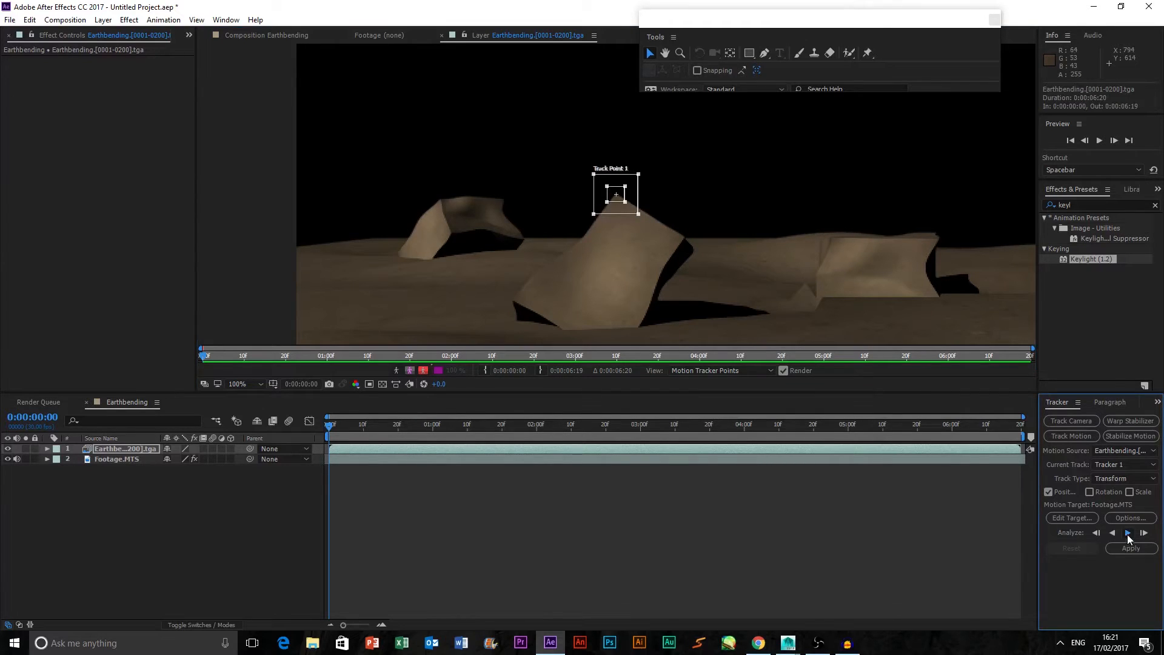
Analyze the rock peak's motion forward through the clip, checking the track point and resuming the analysis.
click(1127, 533)
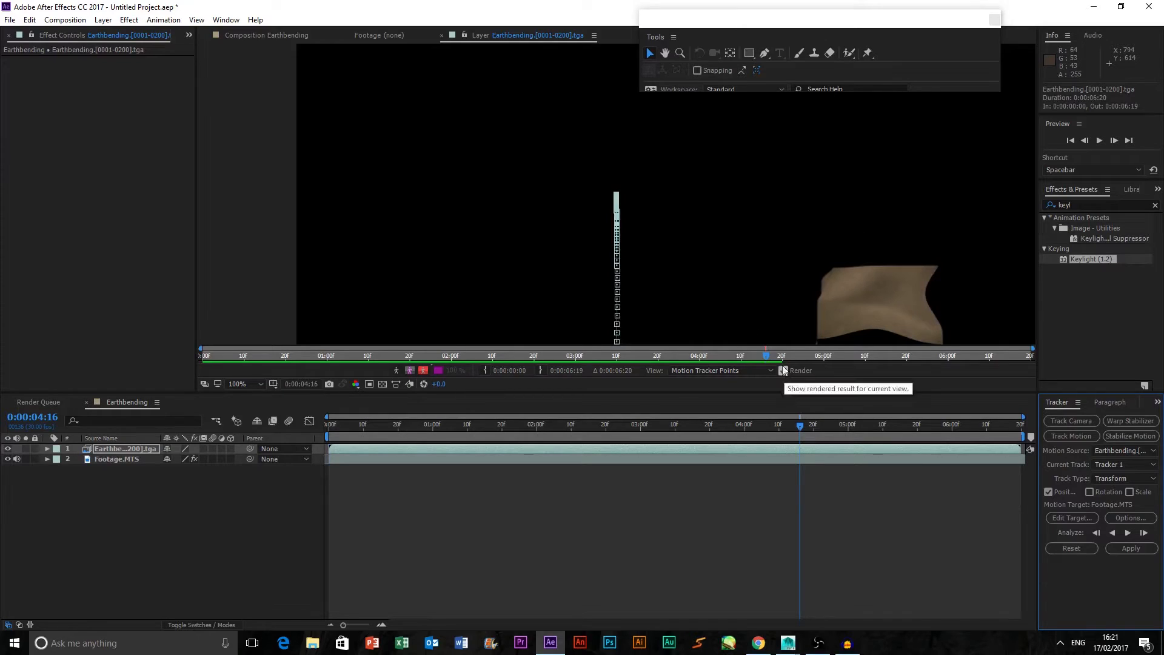
scroll(625, 260, down, 8)
scroll(617, 270, up, 6)
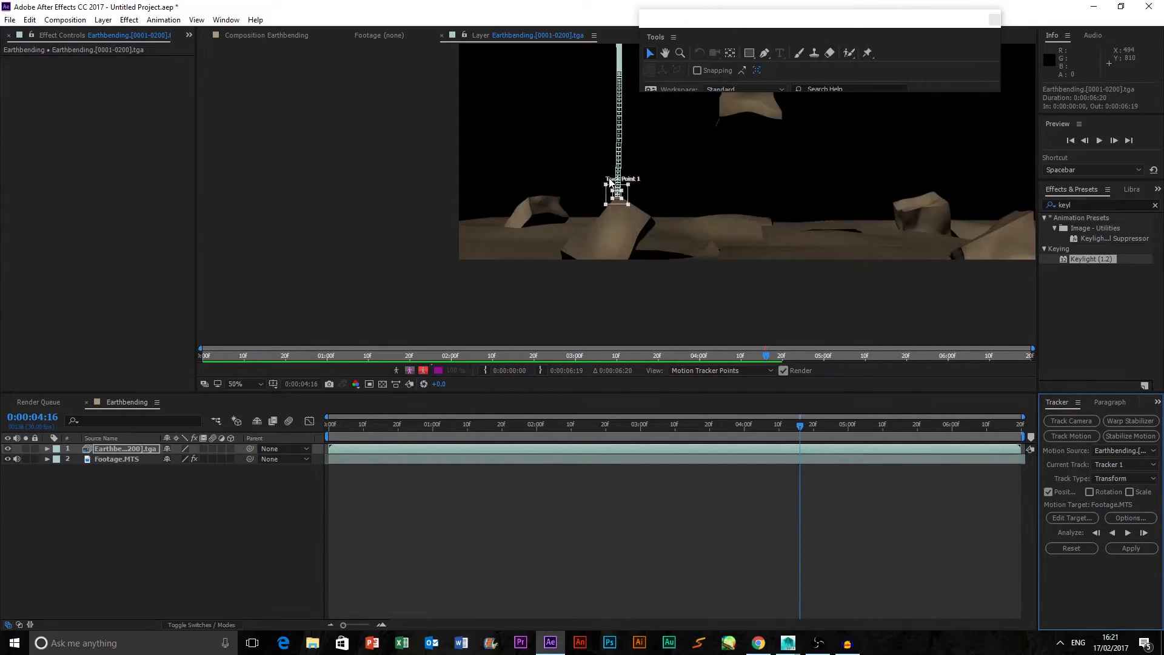
scroll(611, 180, up, 2)
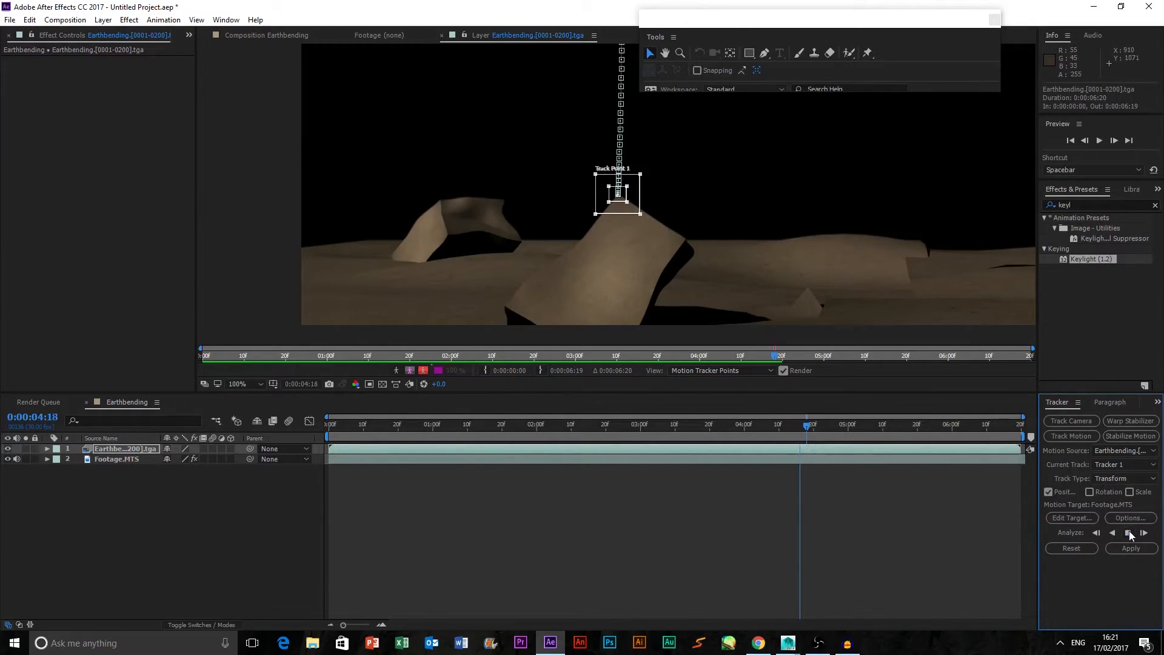
click(1129, 531)
Add a null object to the Earthbending composition and rename it Tracker.
right_click(212, 418)
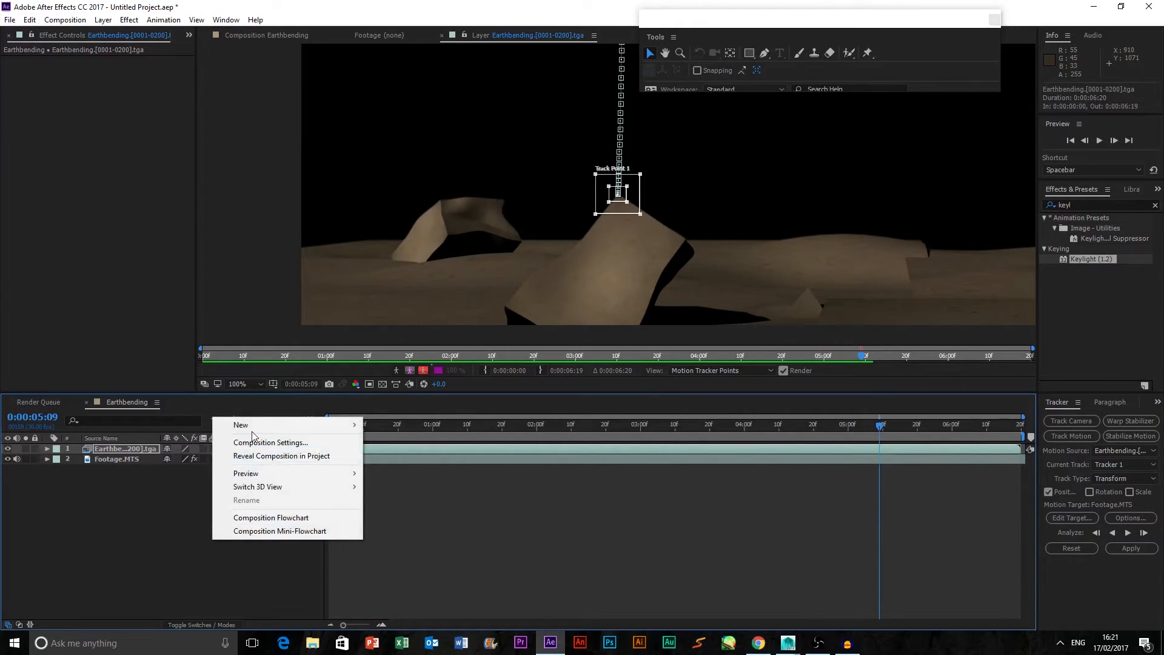
mouse_move(261, 425)
click(403, 495)
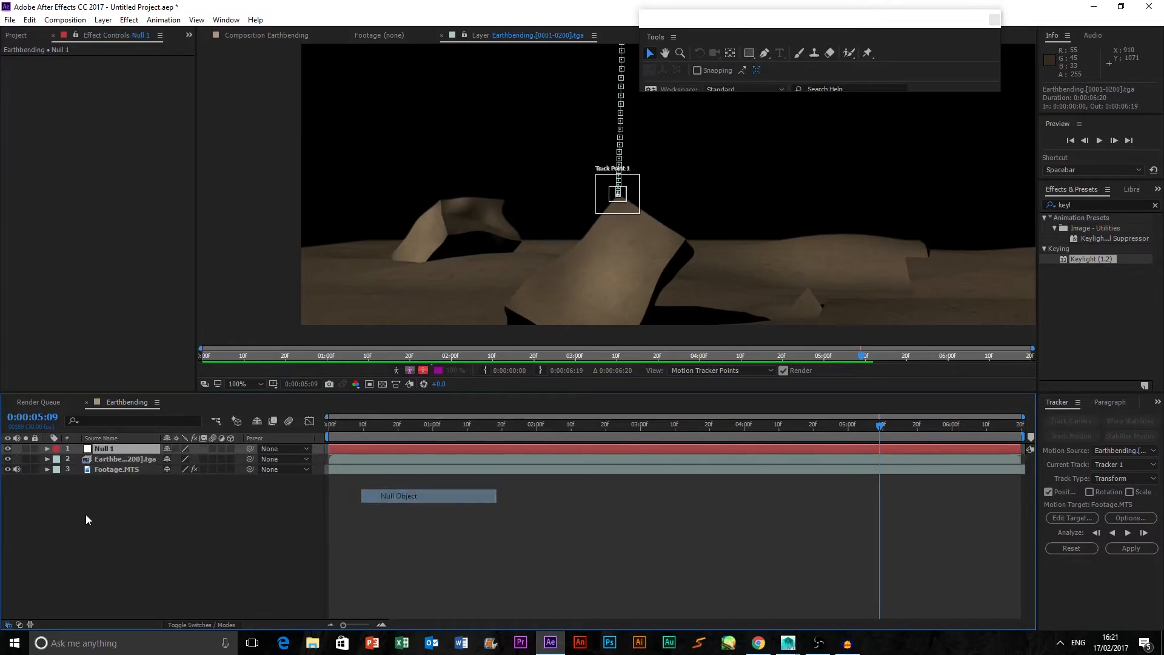
right_click(103, 449)
click(146, 623)
text(Tracker)
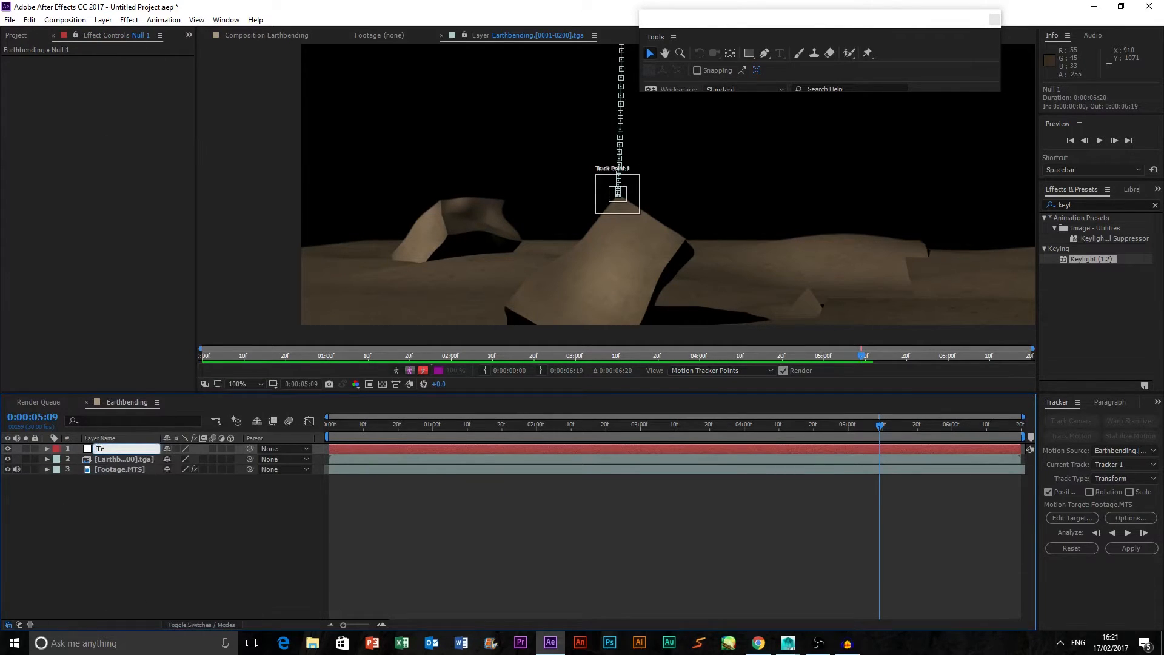
key(Return)
Set the motion target of the track to the Tracker null layer.
click(1085, 517)
click(613, 302)
click(599, 313)
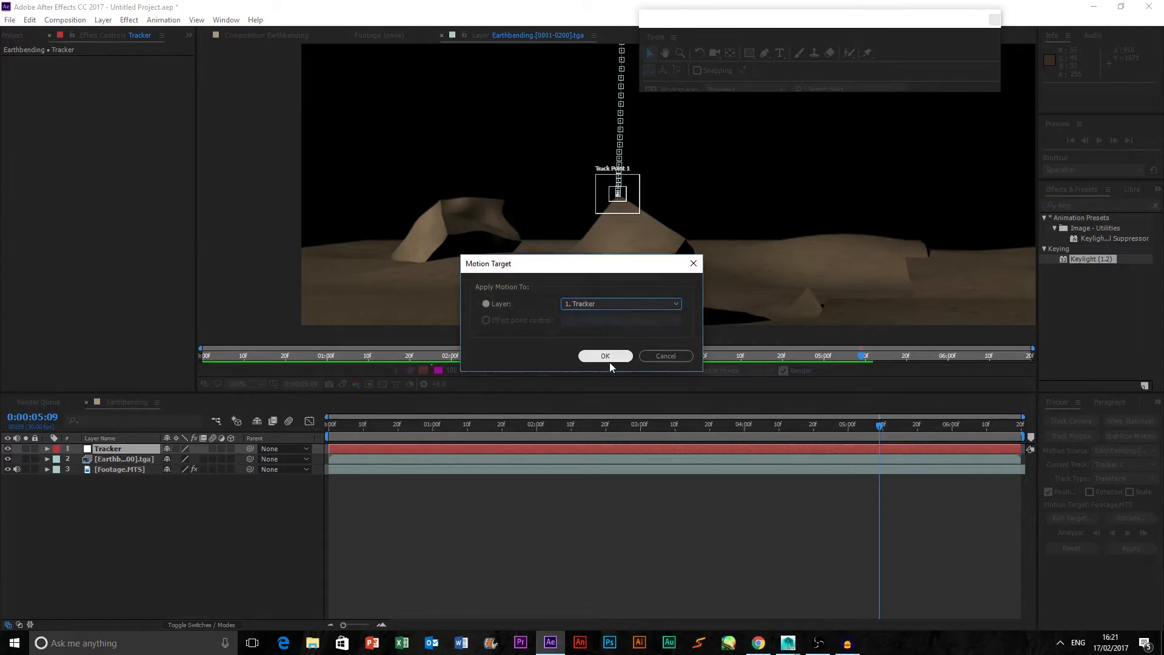
click(605, 356)
Apply the tracked motion to the Tracker null in the X and Y dimensions.
click(1131, 548)
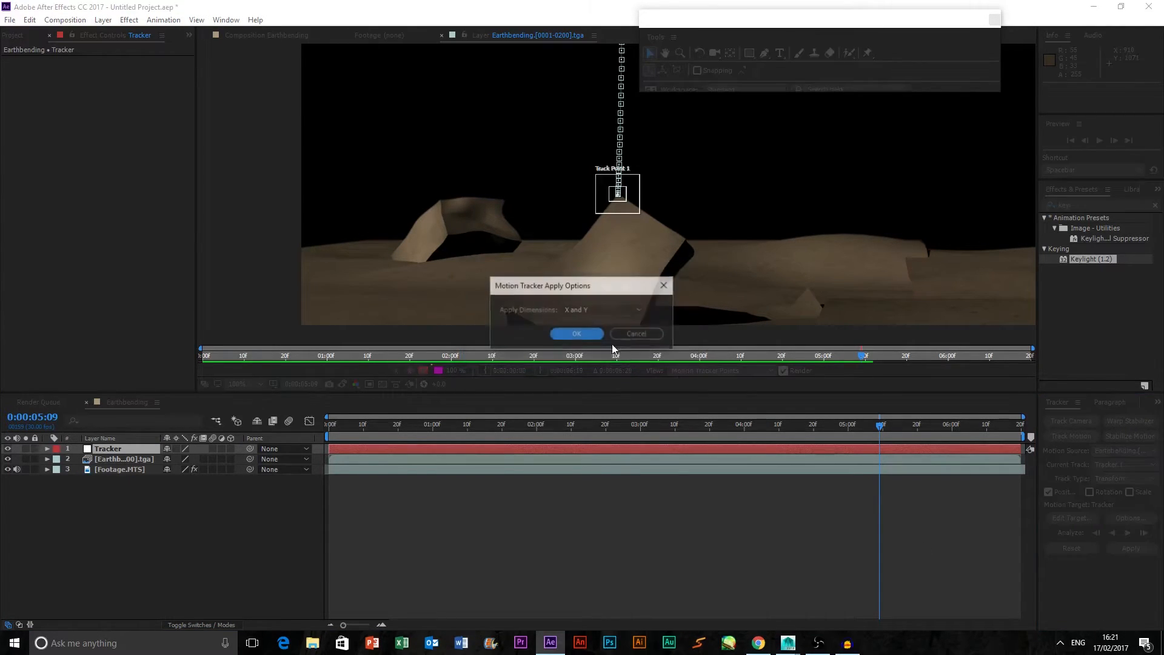
click(598, 310)
click(587, 325)
click(577, 334)
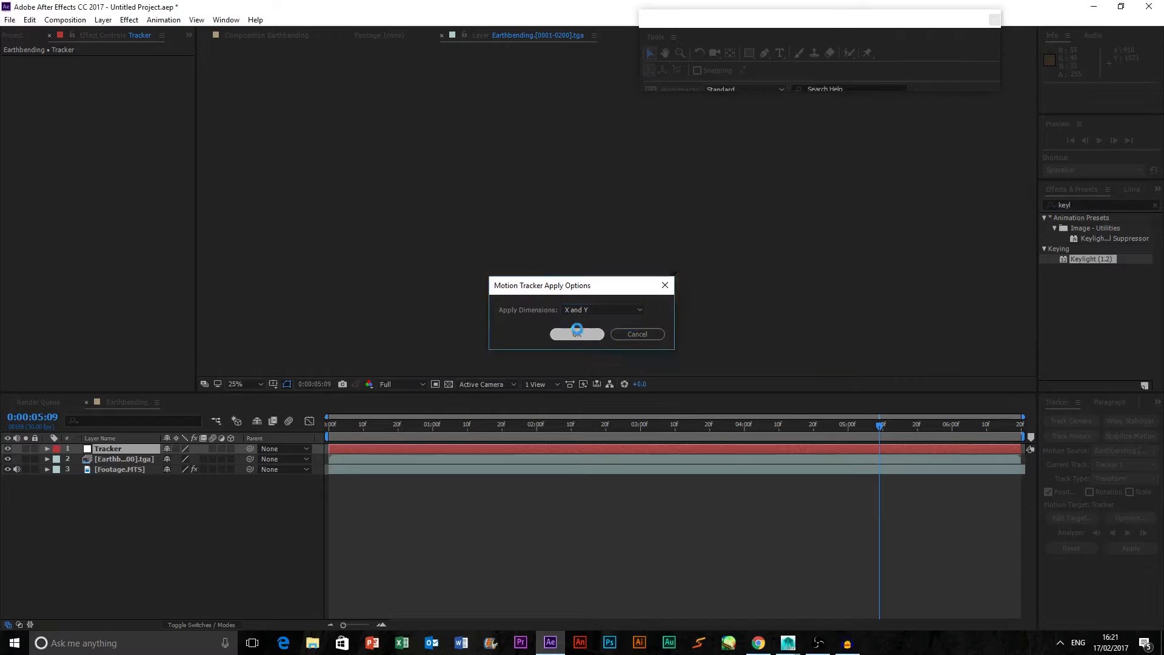
scroll(532, 245, up, 1)
scroll(470, 268, down, 1)
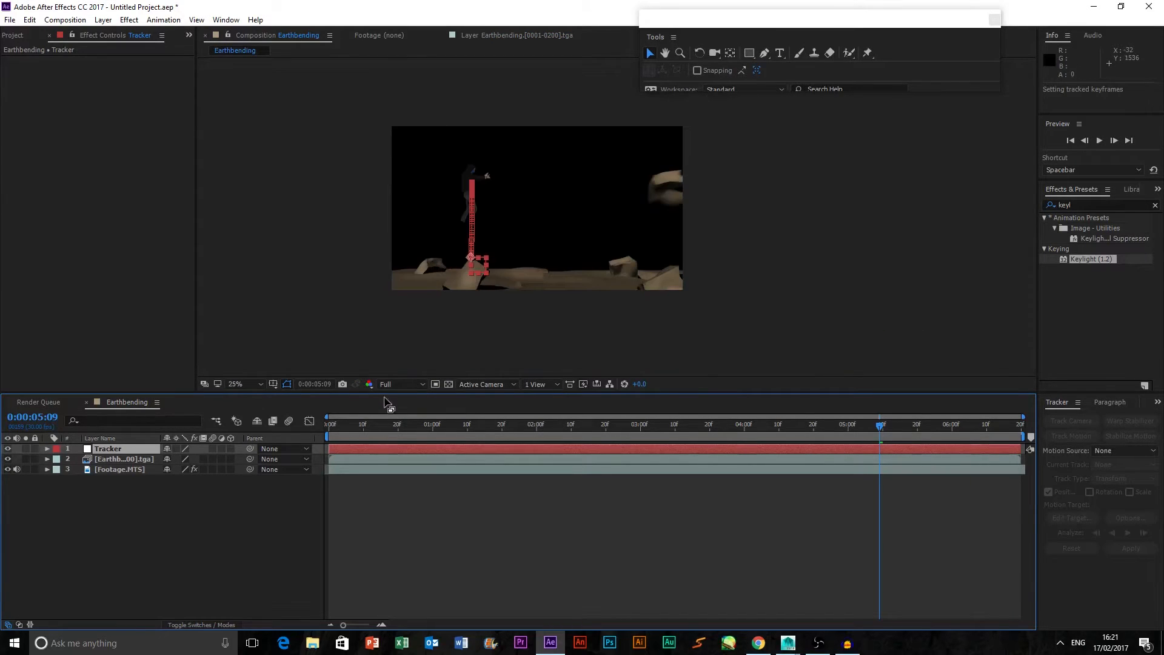
Return to the first frame and parent the Footage.MTS layer to the Tracker null.
drag(362, 424, 253, 424)
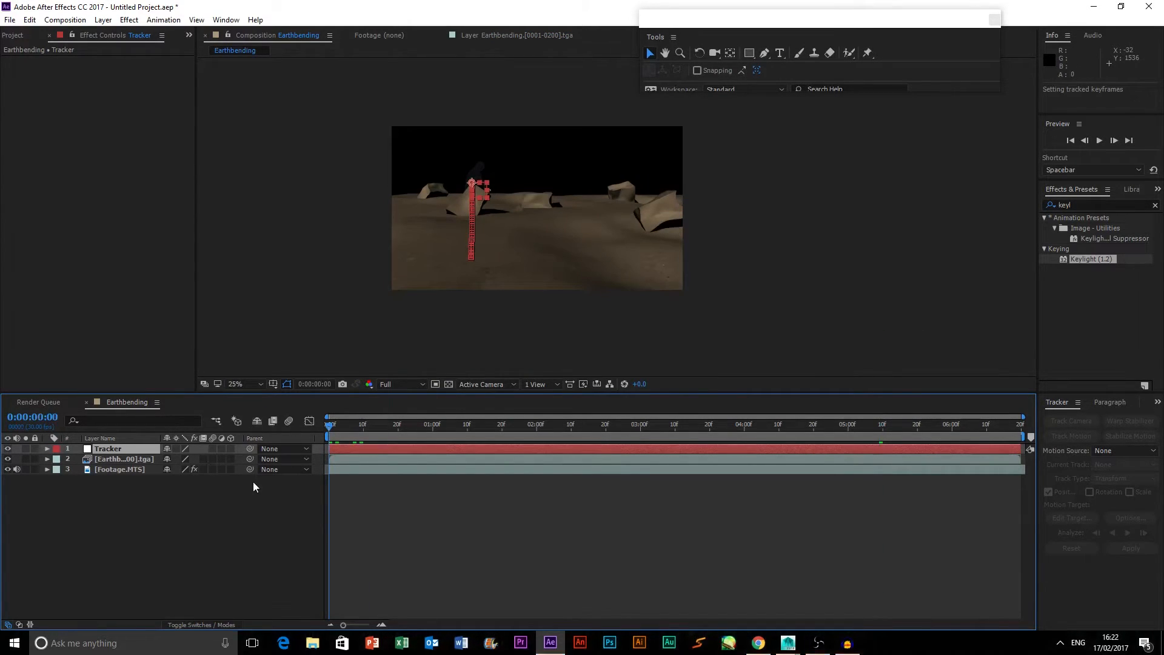
drag(201, 497, 117, 445)
click(755, 216)
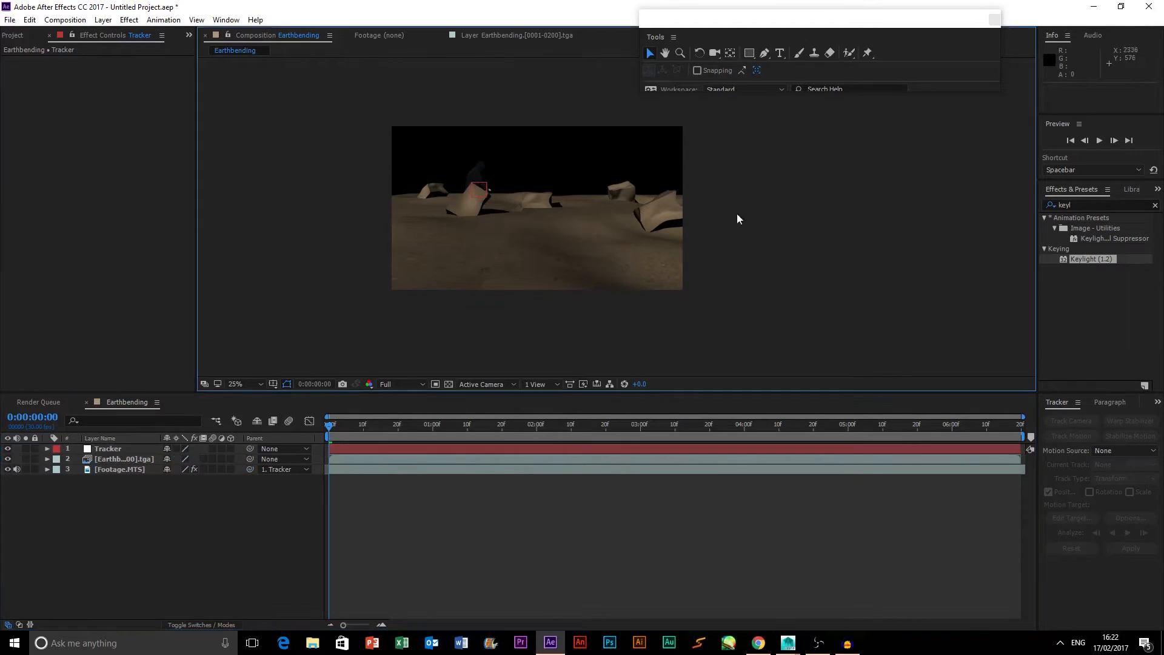
Preview the Earthbending composition from the start to check how the actor follows the tracked rock.
scroll(756, 216, up, 2)
click(1098, 140)
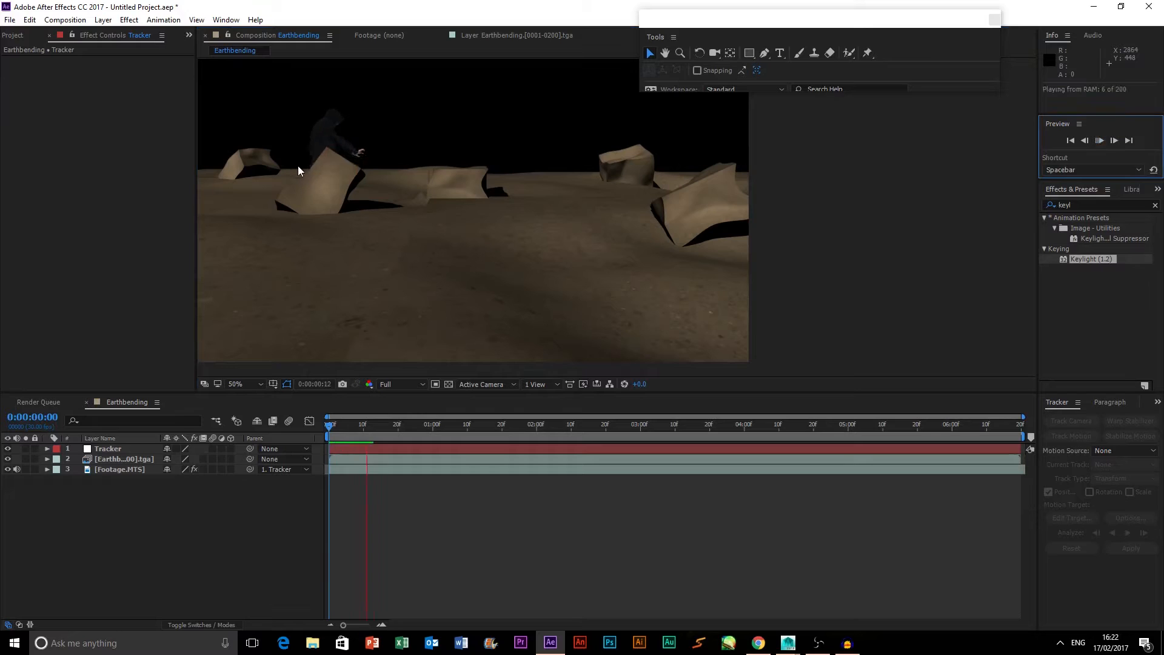
scroll(305, 161, down, 1)
scroll(304, 161, up, 1)
scroll(305, 161, down, 1)
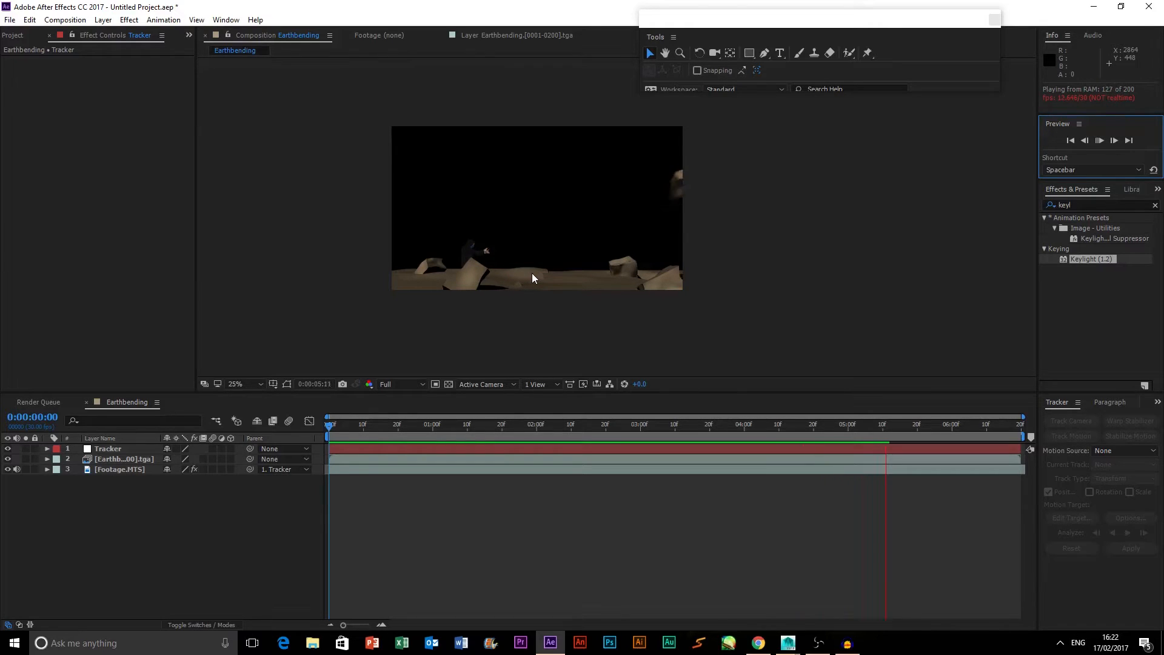
click(1099, 140)
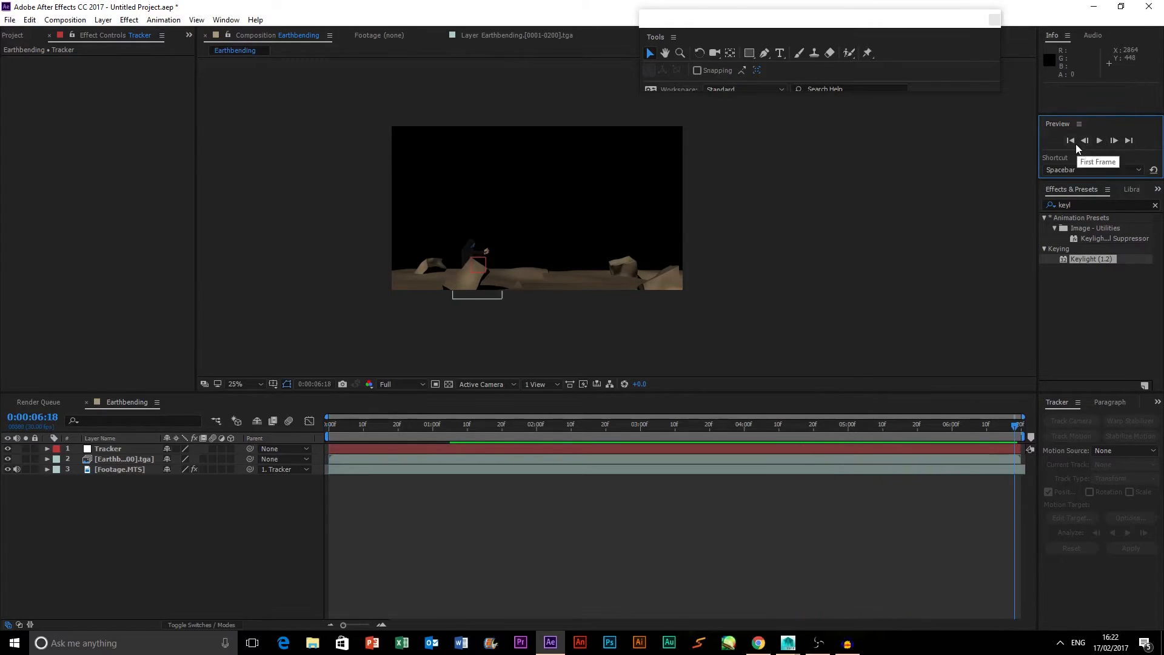
Scrub to 0:00:02:19 to inspect the actor against the rock with Footage.MTS selected, and replay the composition.
click(509, 424)
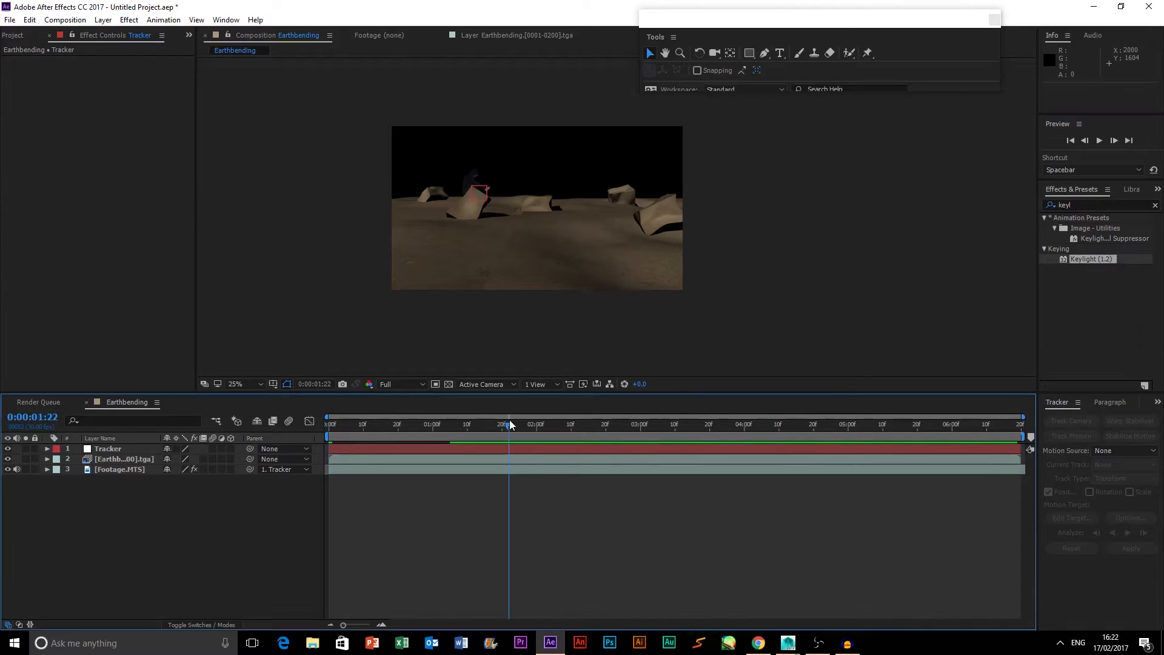
drag(502, 432, 603, 431)
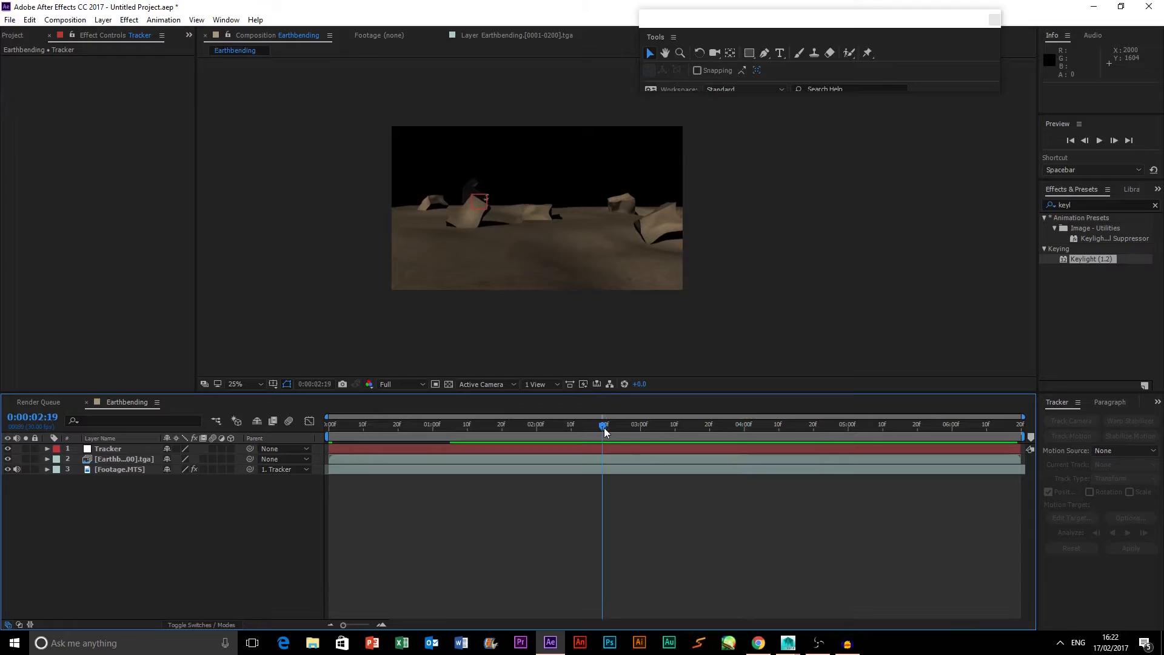
click(606, 469)
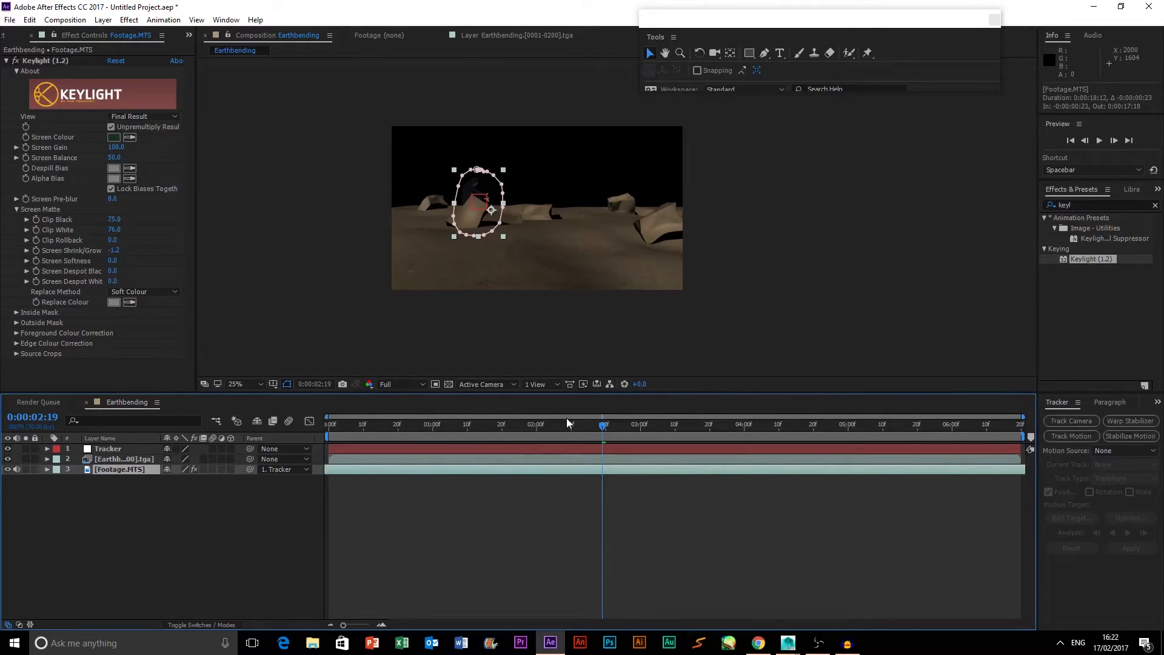
click(1099, 141)
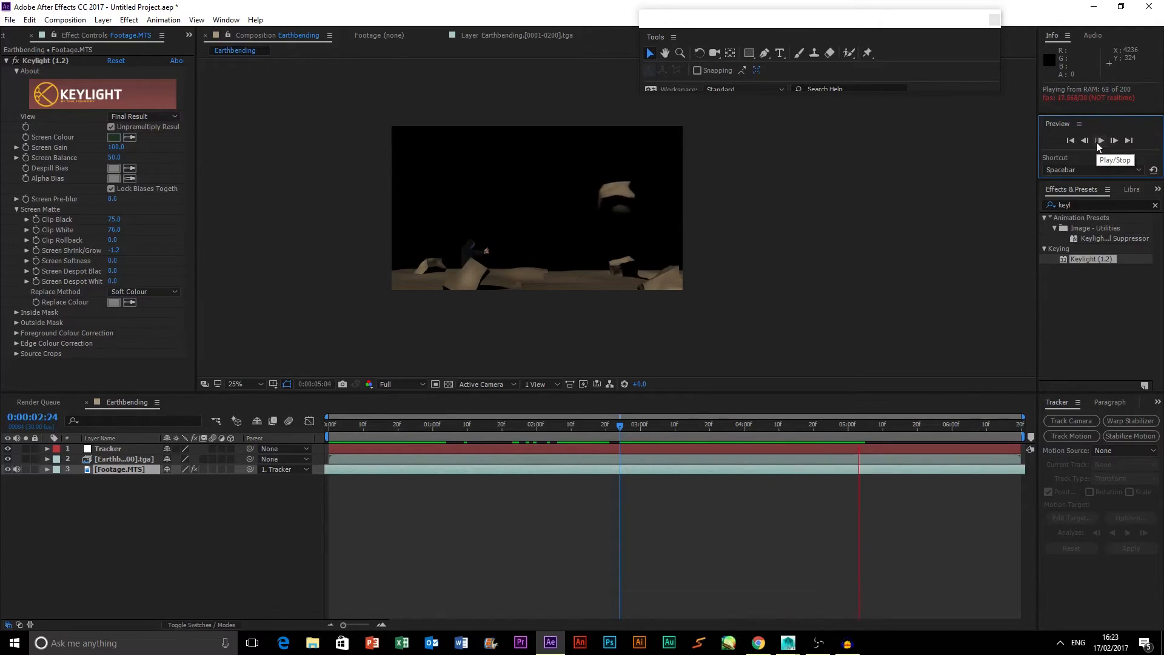
click(696, 263)
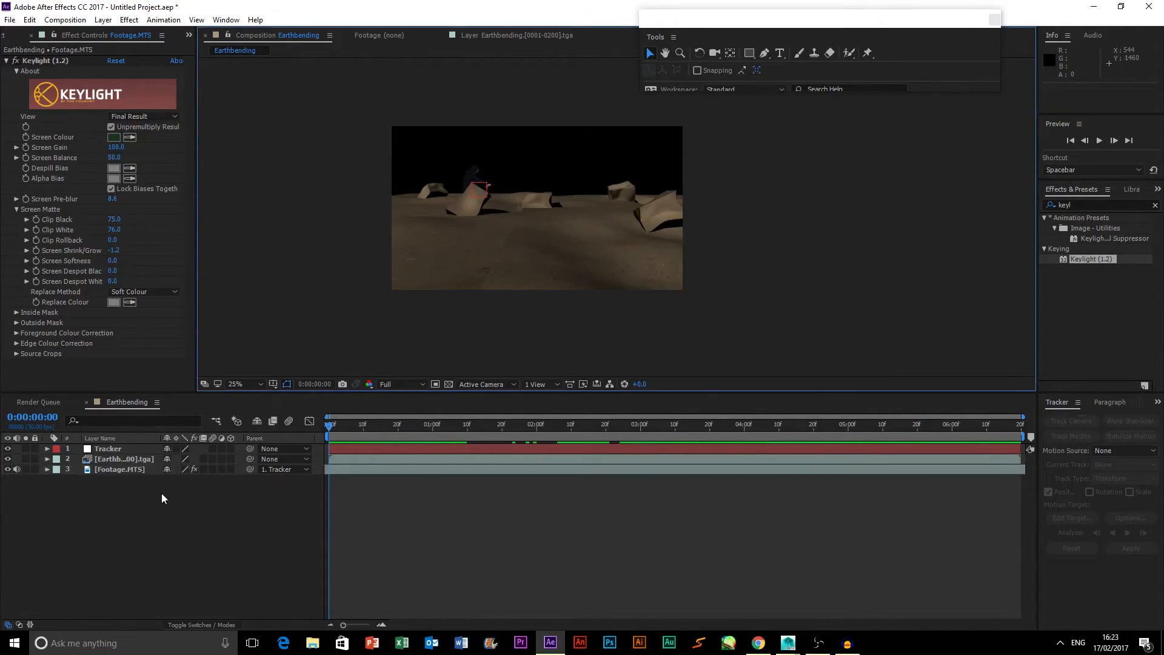
Add the sky JPEG beneath Footage.MTS as the backdrop and scale it down to slightly larger than the frame.
click(6, 38)
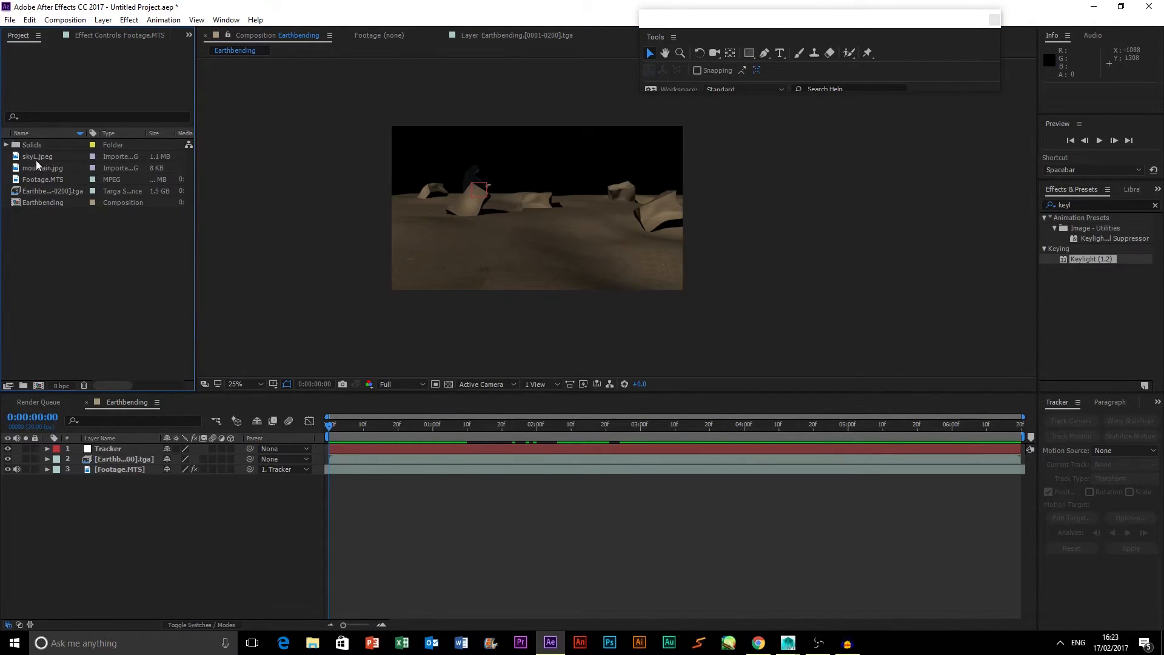
drag(38, 156, 144, 504)
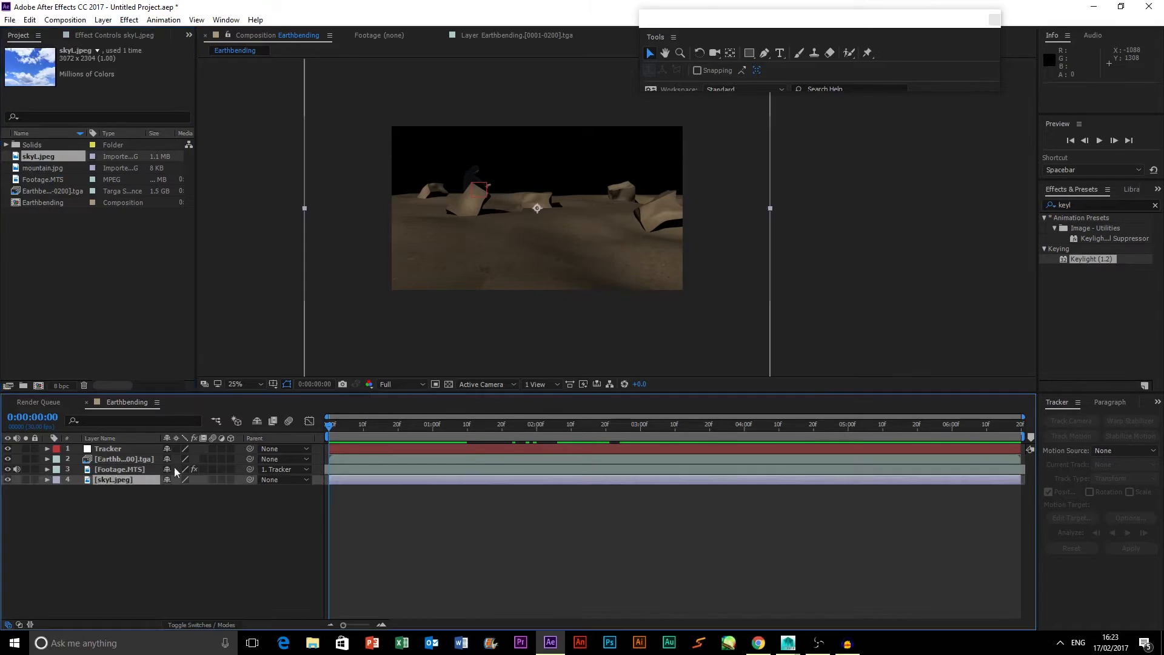
scroll(538, 199, down, 1)
drag(693, 289, 668, 260)
scroll(736, 203, up, 1)
click(737, 203)
scroll(639, 177, up, 1)
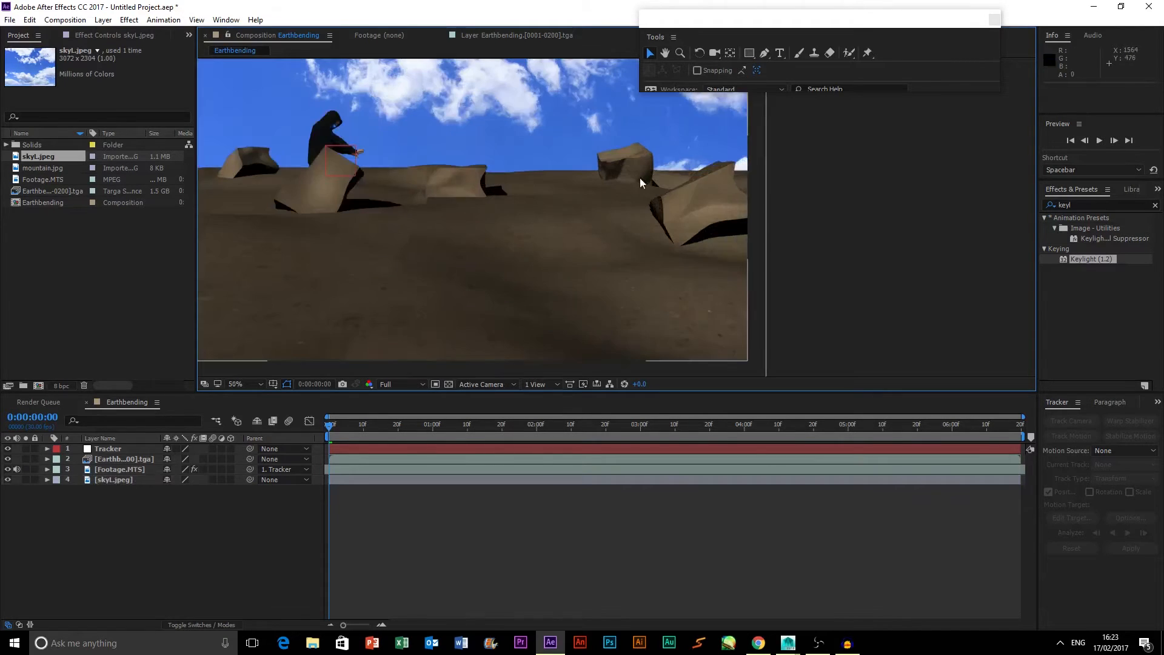
Parent the sky layer to the Tracker null and preview its motion with the scene.
click(1098, 141)
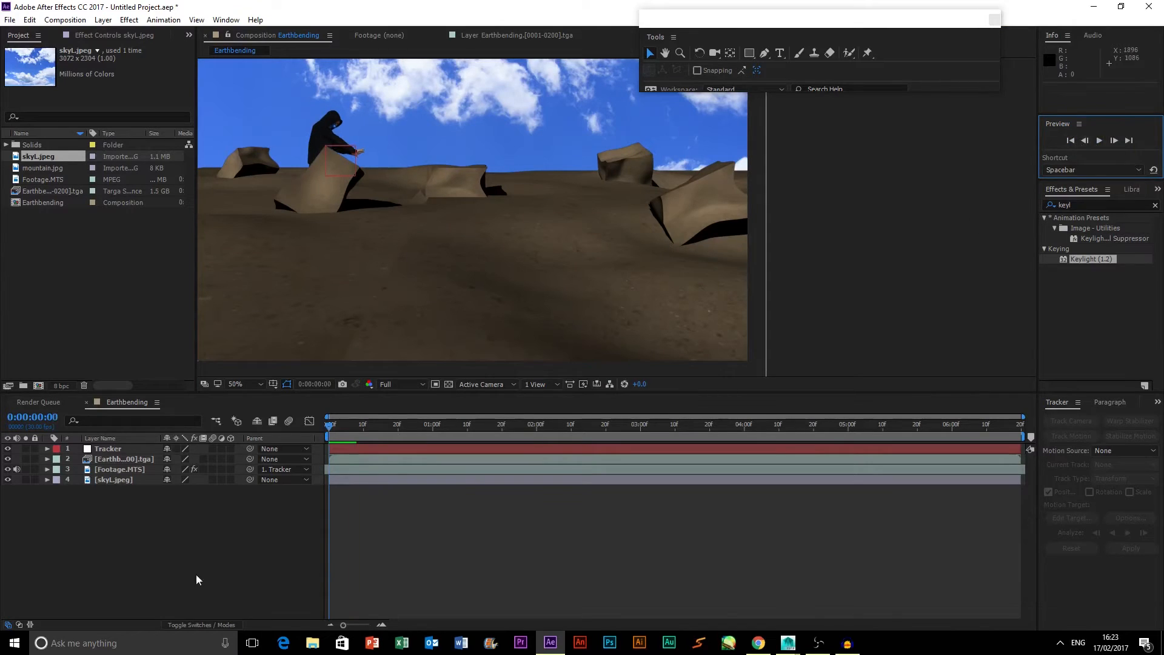
drag(249, 480, 138, 450)
scroll(411, 202, down, 2)
scroll(366, 199, up, 2)
scroll(493, 198, down, 2)
click(1098, 140)
key(space)
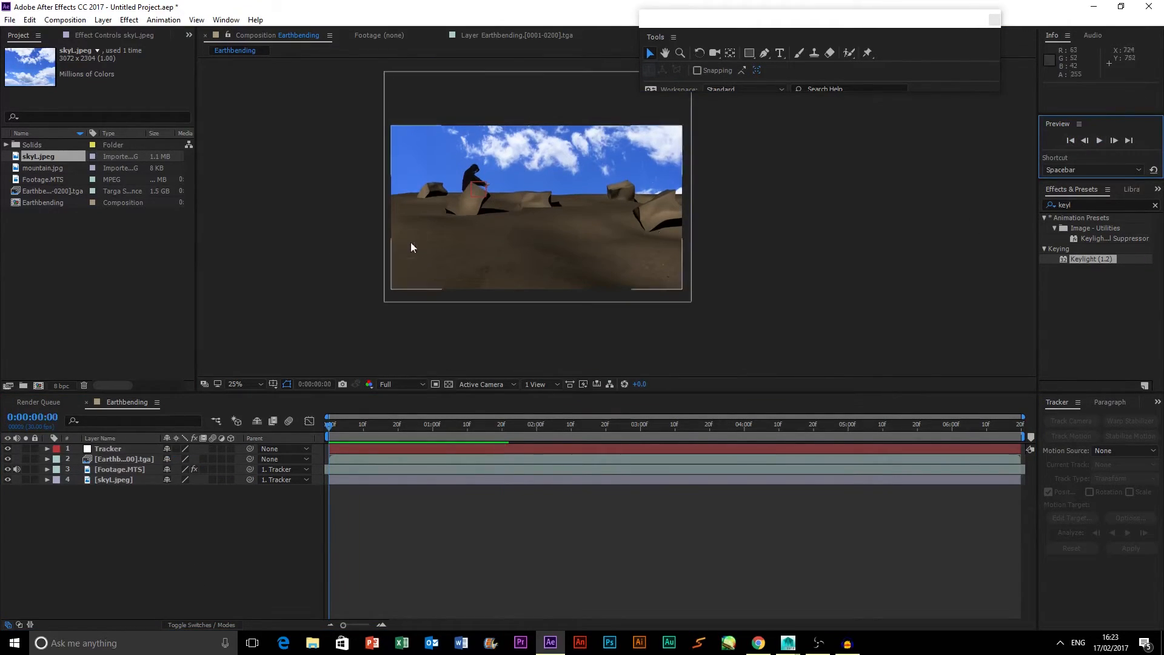
Add mountain.jpg between Footage.MTS and the sky layer and scale it proportionally to about 703% to span the frame.
click(49, 231)
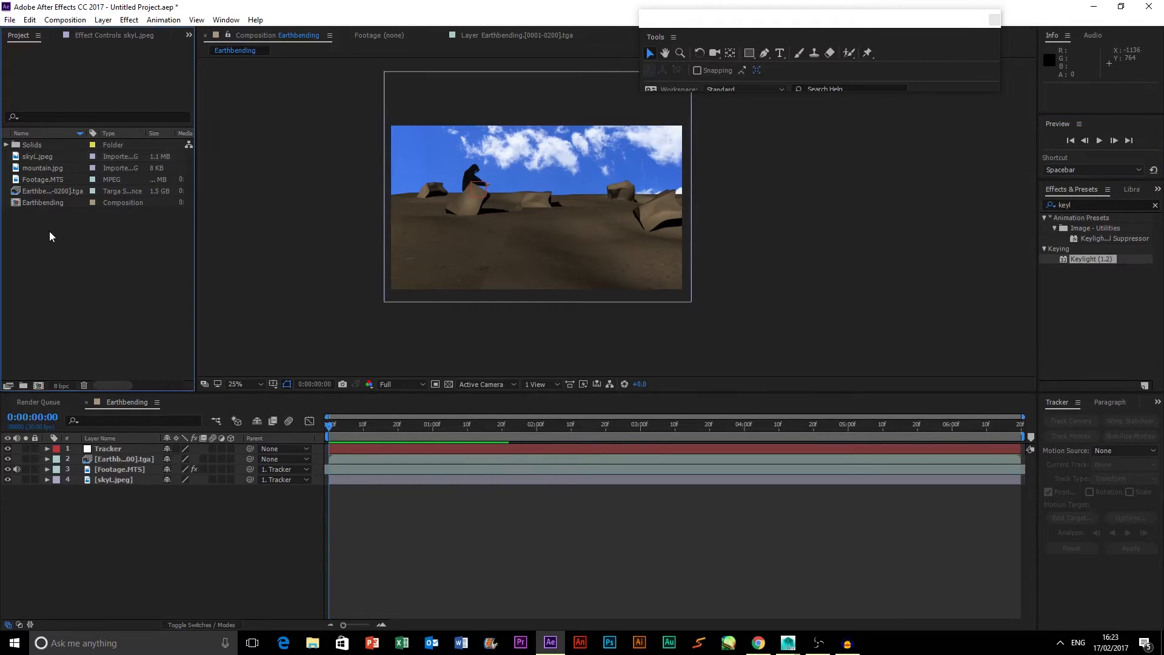
click(53, 161)
drag(58, 165, 124, 474)
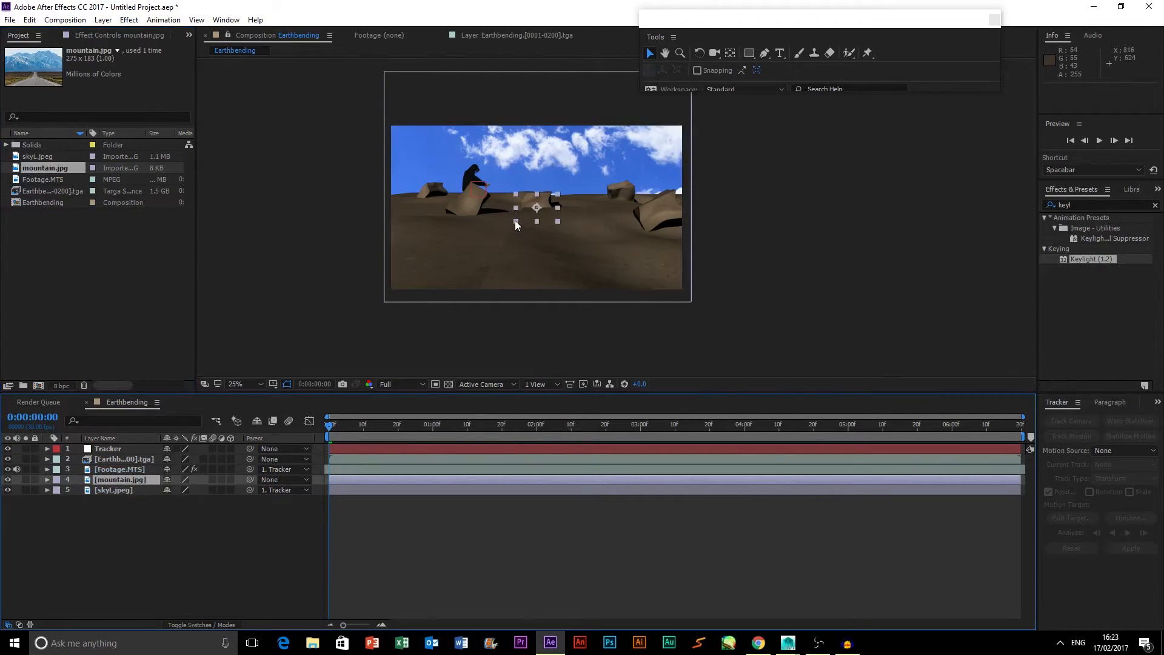
shift+drag(514, 220, 336, 304)
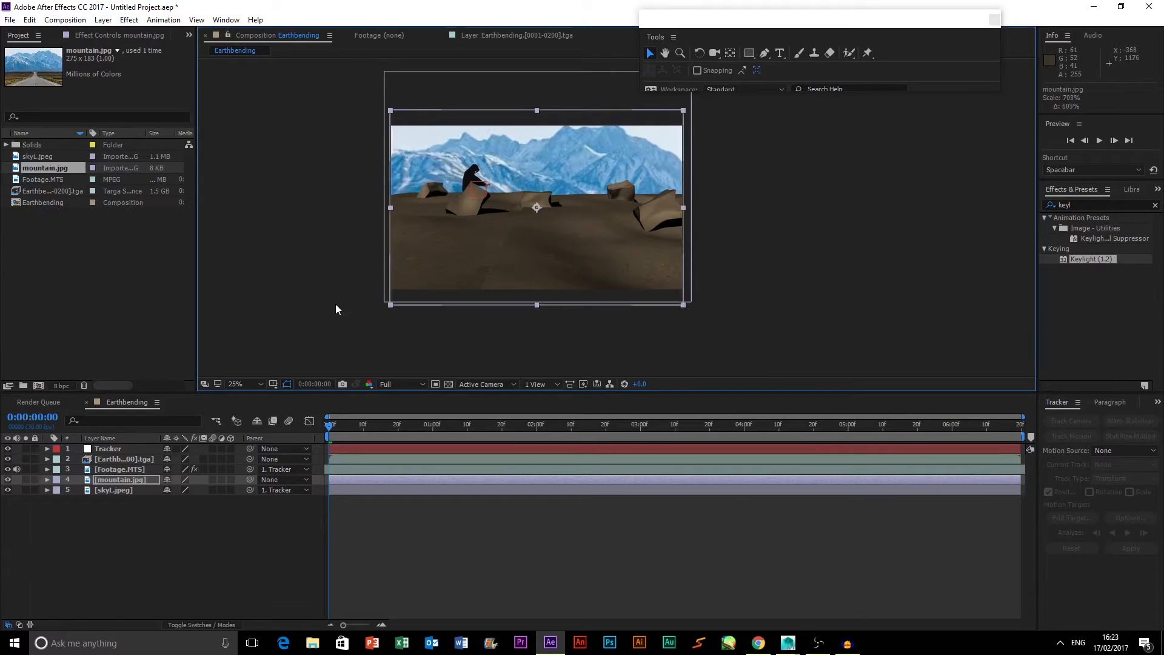
Move the mountain.jpg layer down so its upper edge sits near the top of the frame.
mouse_move(470, 248)
mouse_down()
mouse_move(468, 216)
mouse_move(471, 243)
mouse_up()
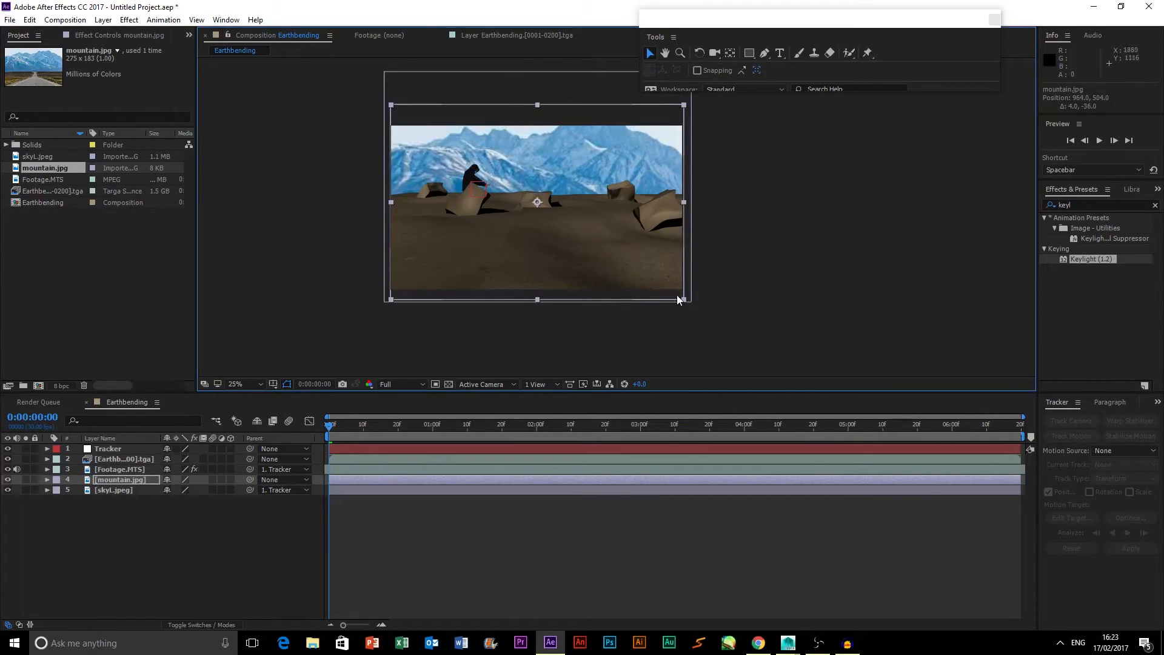
scroll(730, 161, down, 1)
scroll(600, 172, up, 1)
mouse_move(555, 195)
mouse_down()
mouse_move(550, 220)
mouse_move(553, 210)
mouse_up()
click(773, 211)
click(673, 187)
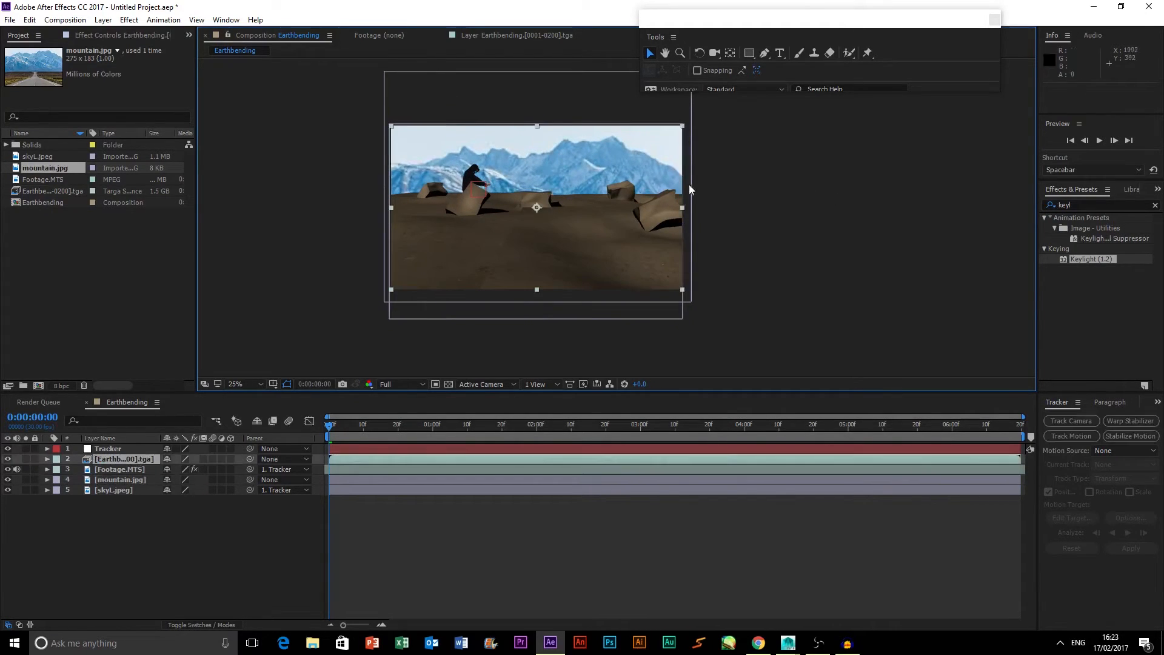
drag(1102, 261, 600, 200)
click(132, 137)
click(512, 194)
key(ctrl+z)
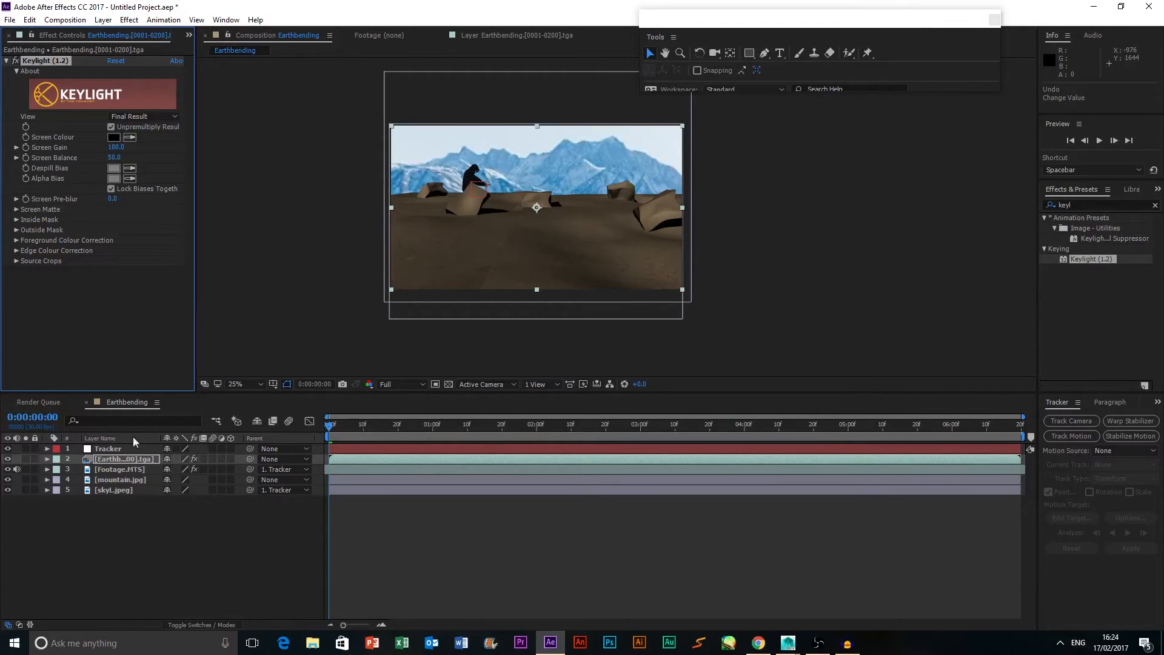
key(Delete)
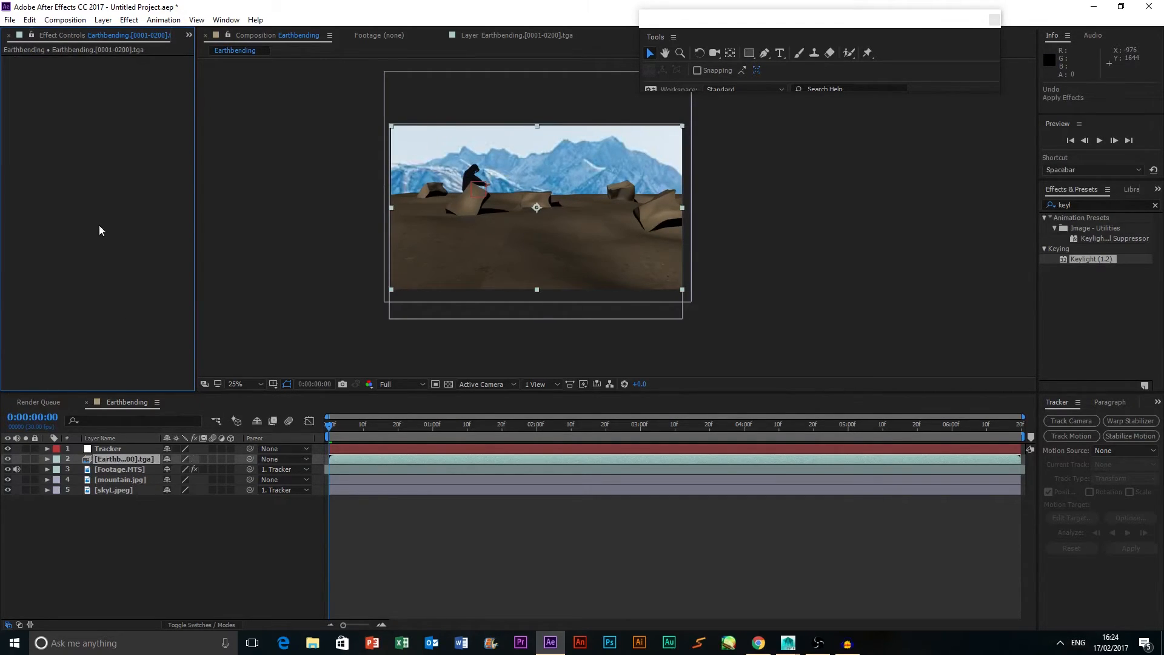
Try to key out the pale sky of mountain.jpg with Keylight (1.2), sampling the sky as the Screen Colour.
click(108, 479)
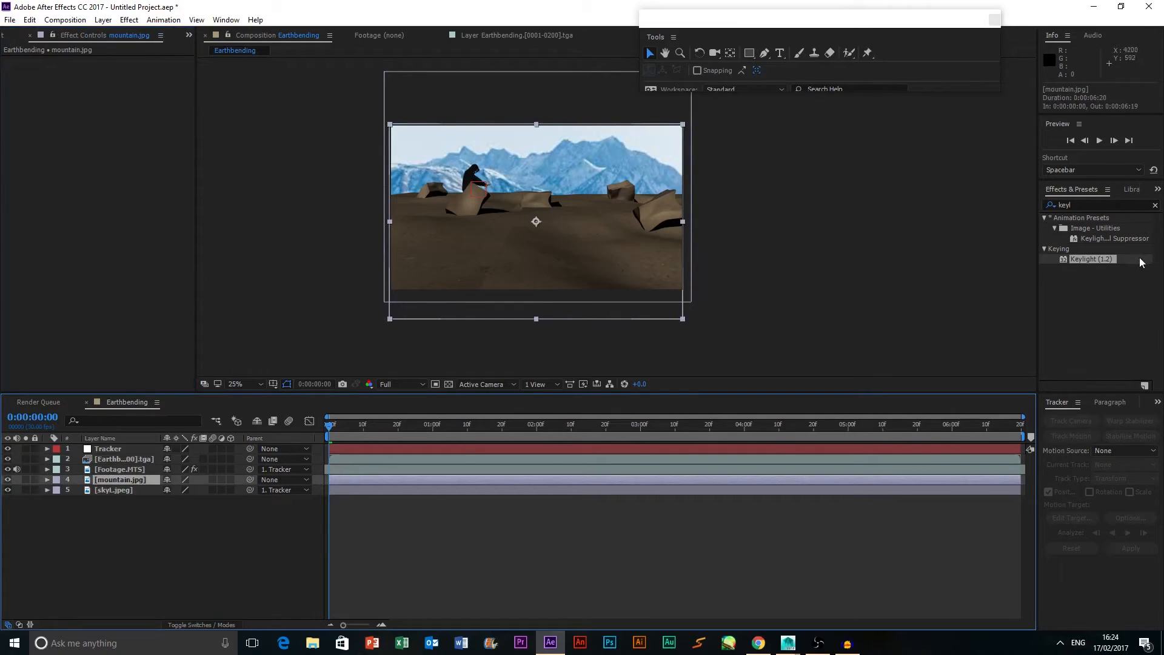
drag(1091, 259, 121, 479)
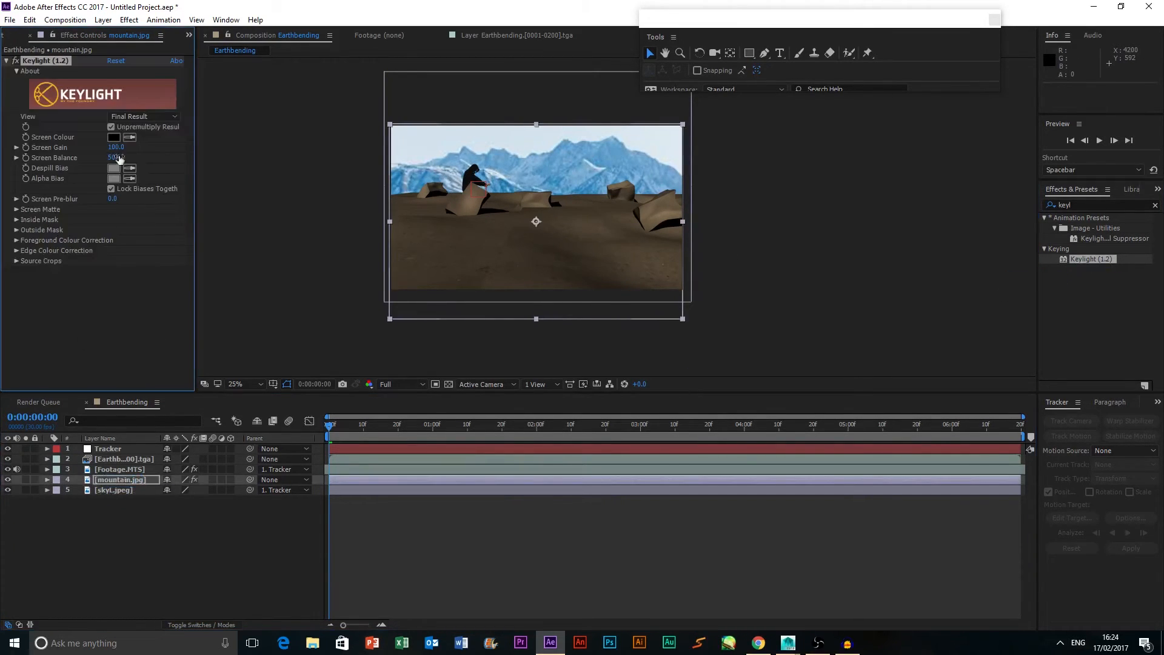
click(130, 137)
click(417, 137)
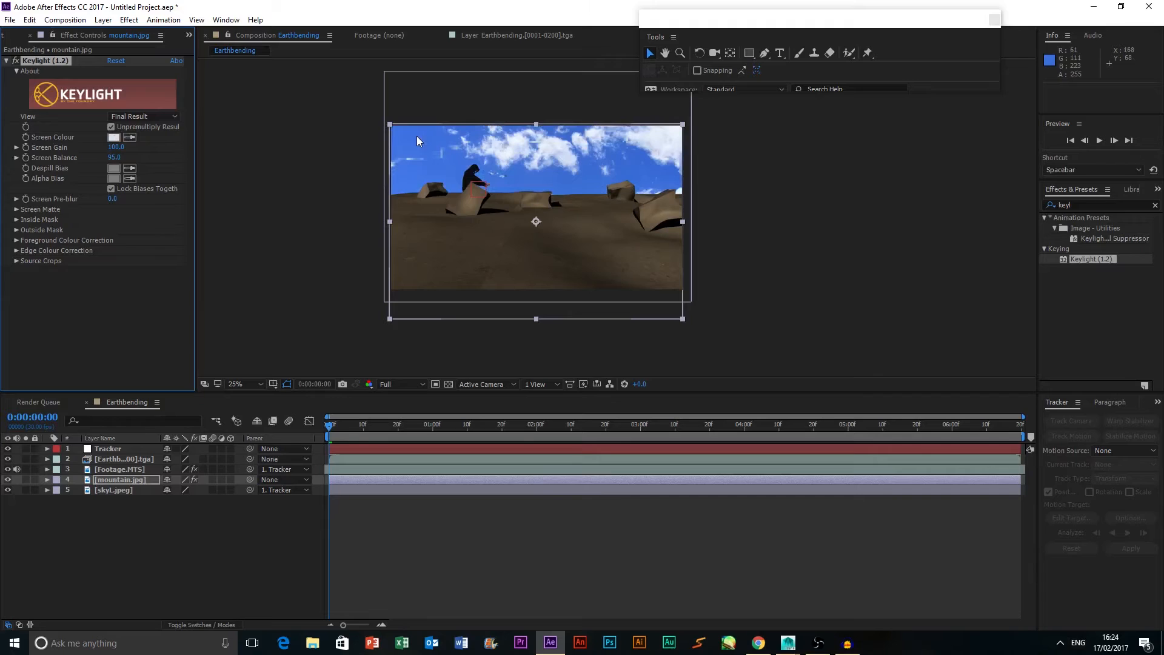
Examine the mountain key in Screen Matte view, try a Clip White of 0, and remove Keylight from mountain.jpg.
click(133, 117)
click(151, 184)
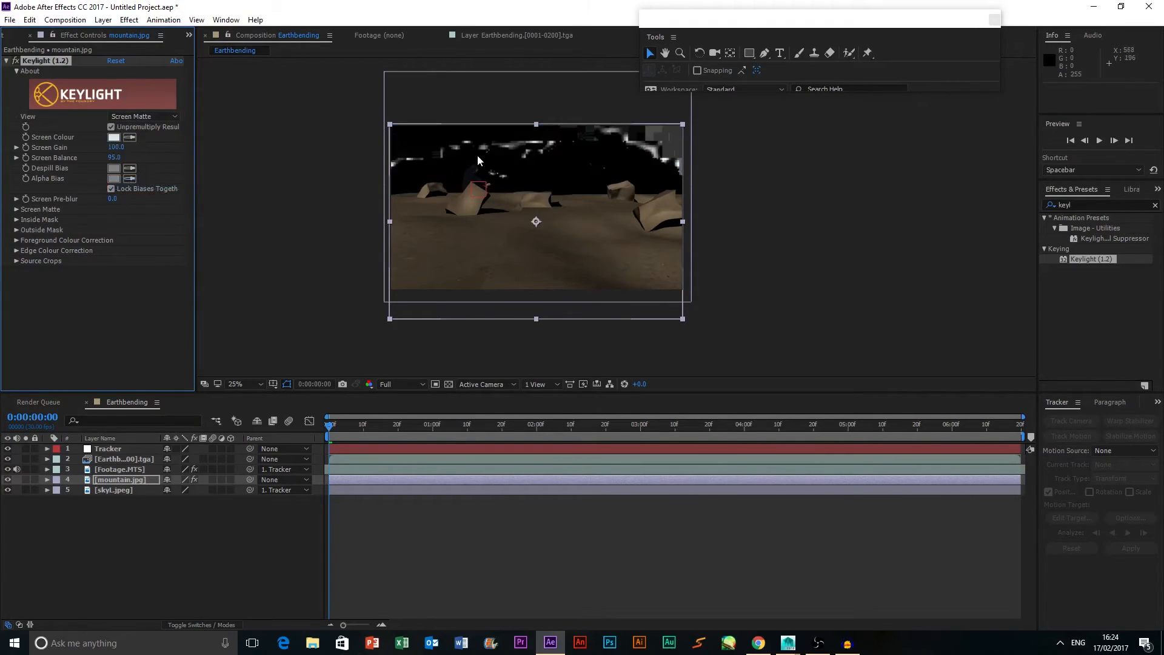
click(17, 209)
drag(89, 219, 14, 230)
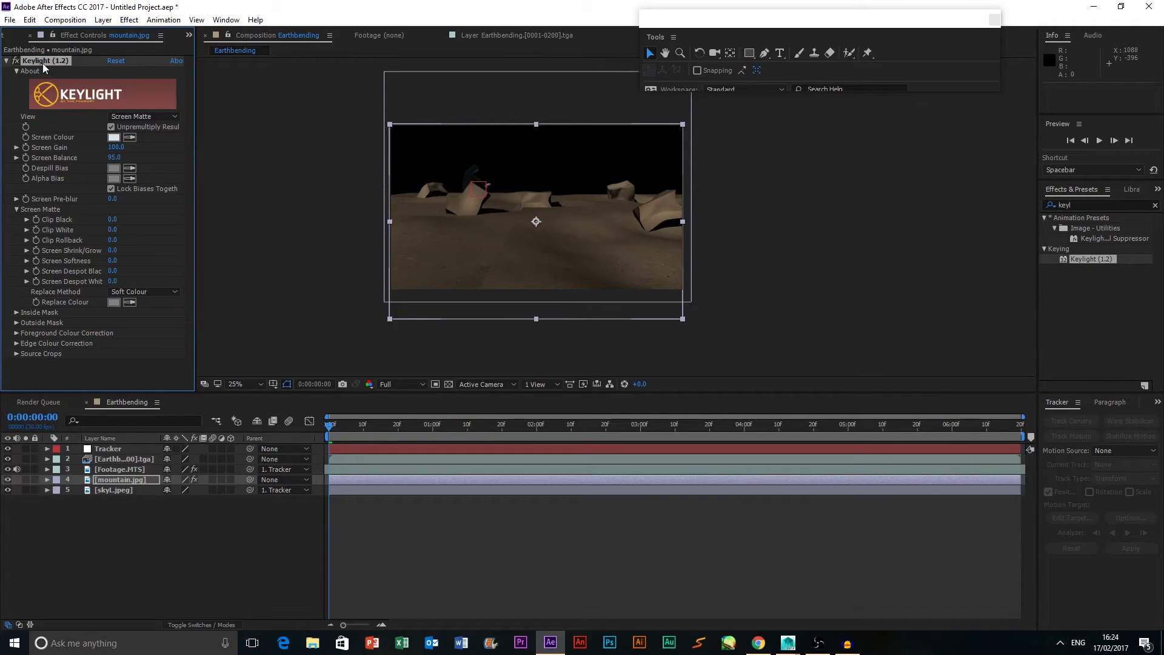
key(Delete)
Start a Pen tool mask on mountain.jpg at its left edge, tracing the ridgeline up the slope of the first peak.
click(764, 53)
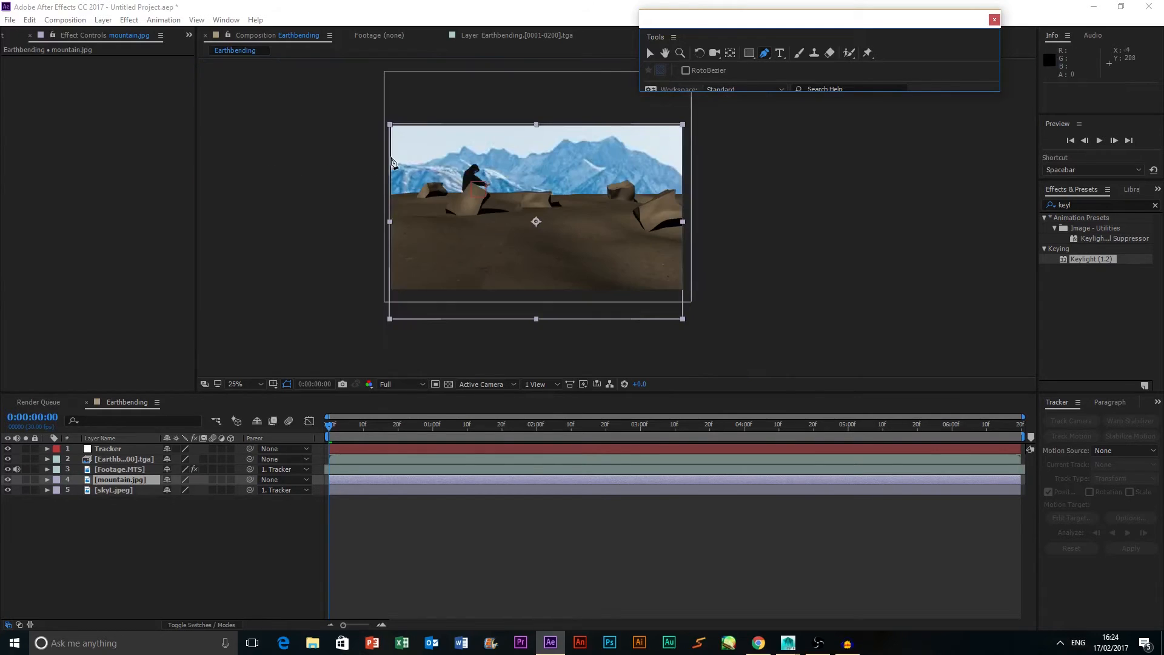
click(390, 163)
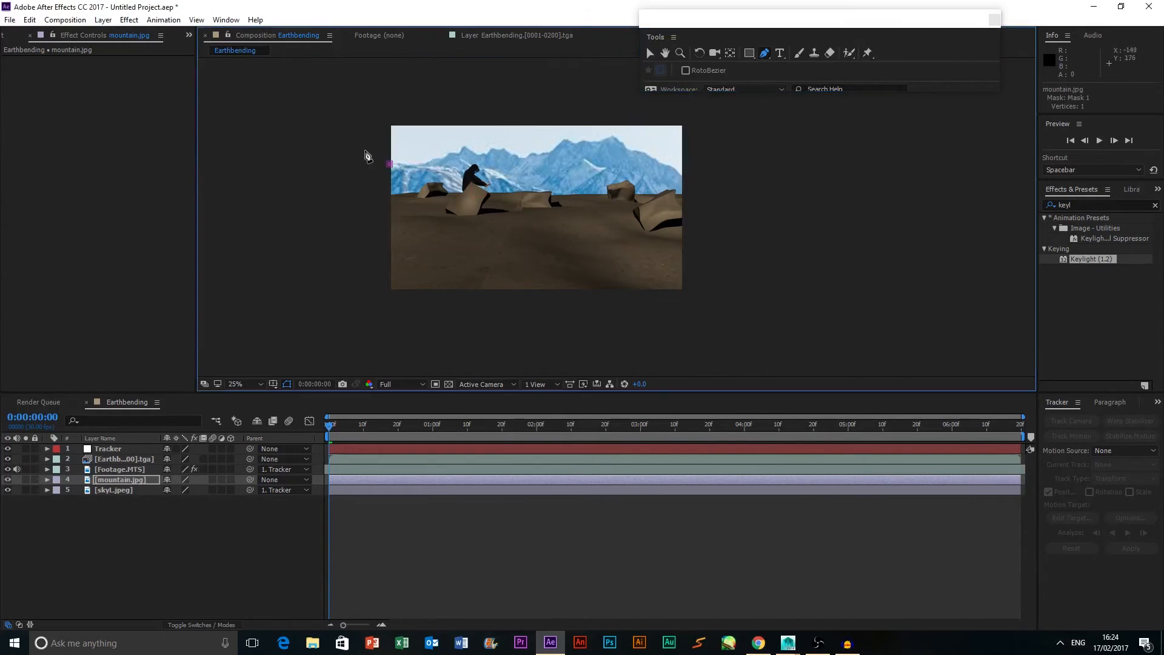
alt+scroll(364, 151, up, 1)
alt+scroll(672, 259, up, 1)
click(631, 191)
click(654, 192)
click(691, 172)
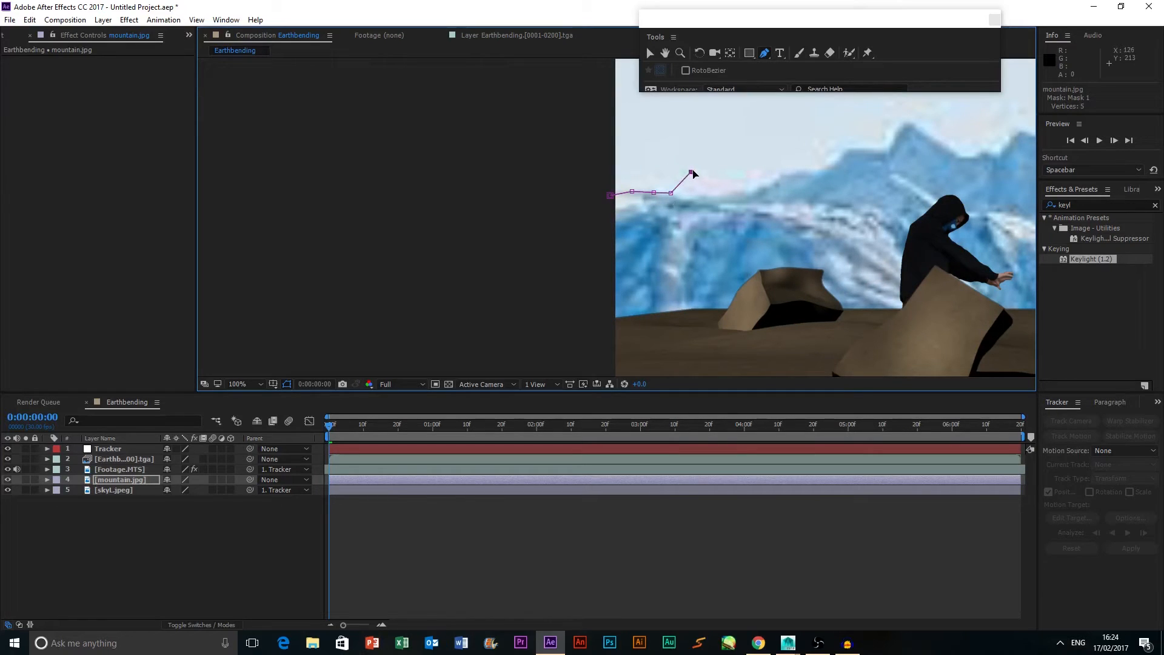
click(729, 180)
click(750, 177)
click(753, 168)
click(780, 170)
click(815, 169)
click(832, 127)
click(872, 117)
scroll(784, 174, down, 4)
scroll(730, 181, up, 2)
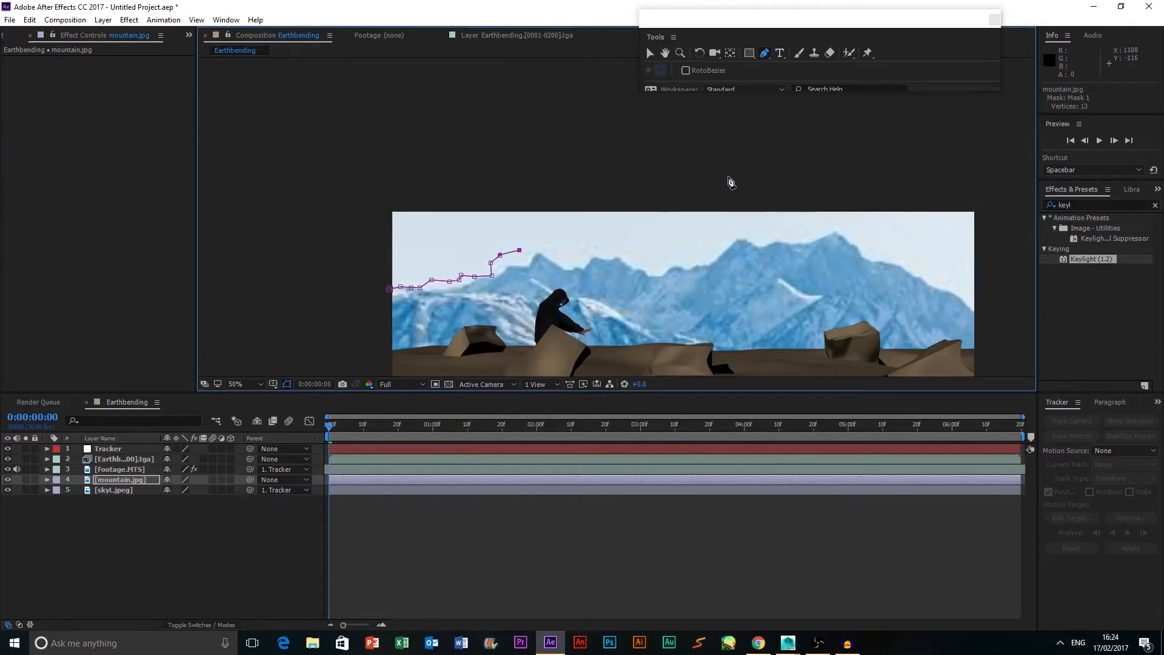
Extend the mountain.jpg mask over the first peak and along the lower middle ridge, undoing the stray second mask.
middle_drag(731, 182, 623, 221)
scroll(613, 239, up, 1)
scroll(418, 281, down, 1)
click(420, 281)
mouse_move(411, 290)
mouse_down()
mouse_move(413, 304)
mouse_move(394, 309)
mouse_move(424, 284)
mouse_move(421, 305)
mouse_up()
click(455, 308)
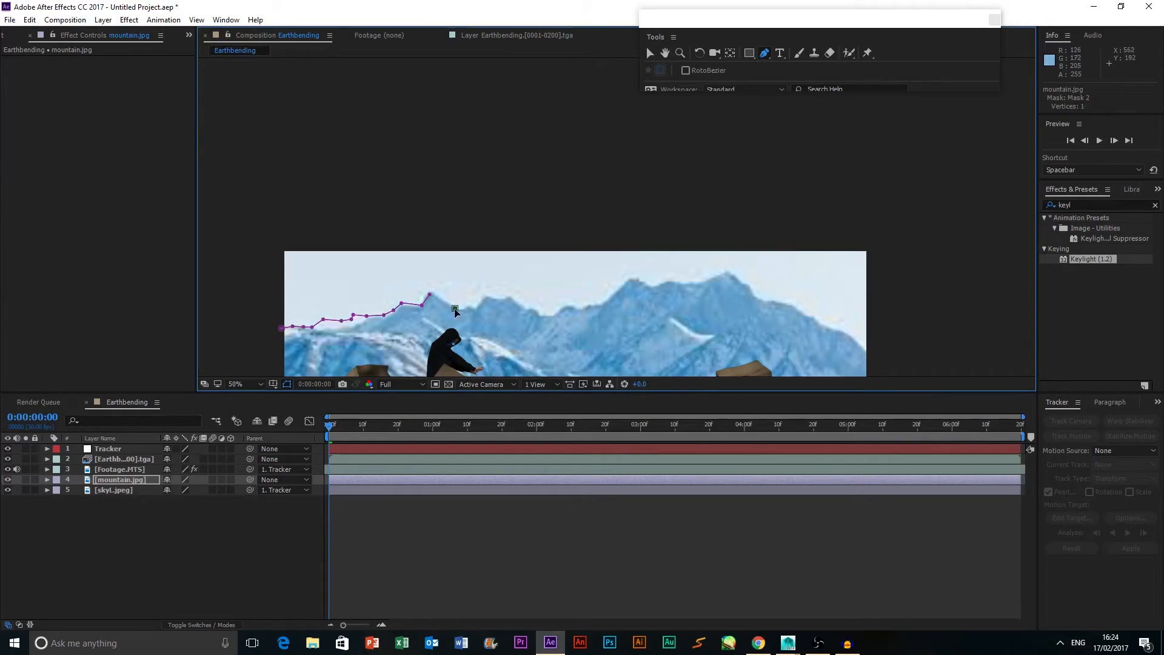
key(ctrl+z)
click(430, 295)
click(453, 306)
click(484, 297)
click(541, 318)
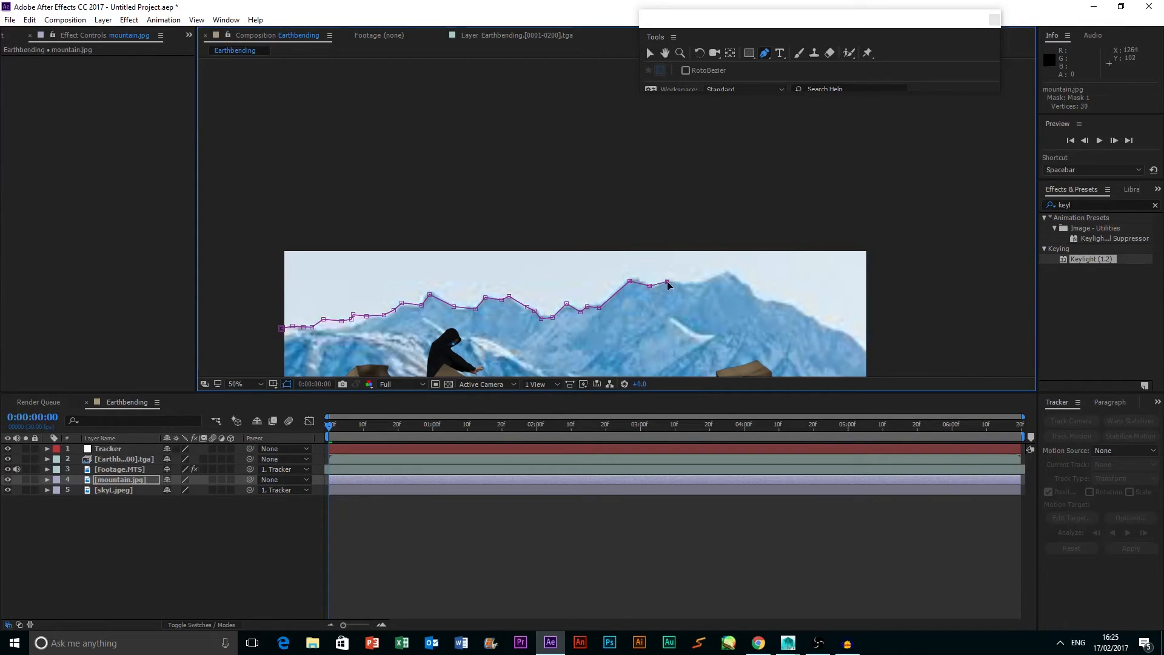
Continue tracing the mountain.jpg mask over the highest peak and down the slope to the right edge of the frame.
click(699, 282)
click(726, 271)
click(762, 300)
click(847, 333)
click(871, 357)
scroll(789, 297, down, 4)
scroll(759, 293, up, 2)
Close the mountain.jpg mask with points outside both sides of the frame, passing behind the ground, and check its outline.
click(557, 225)
shift+scroll(288, 211, left, 6)
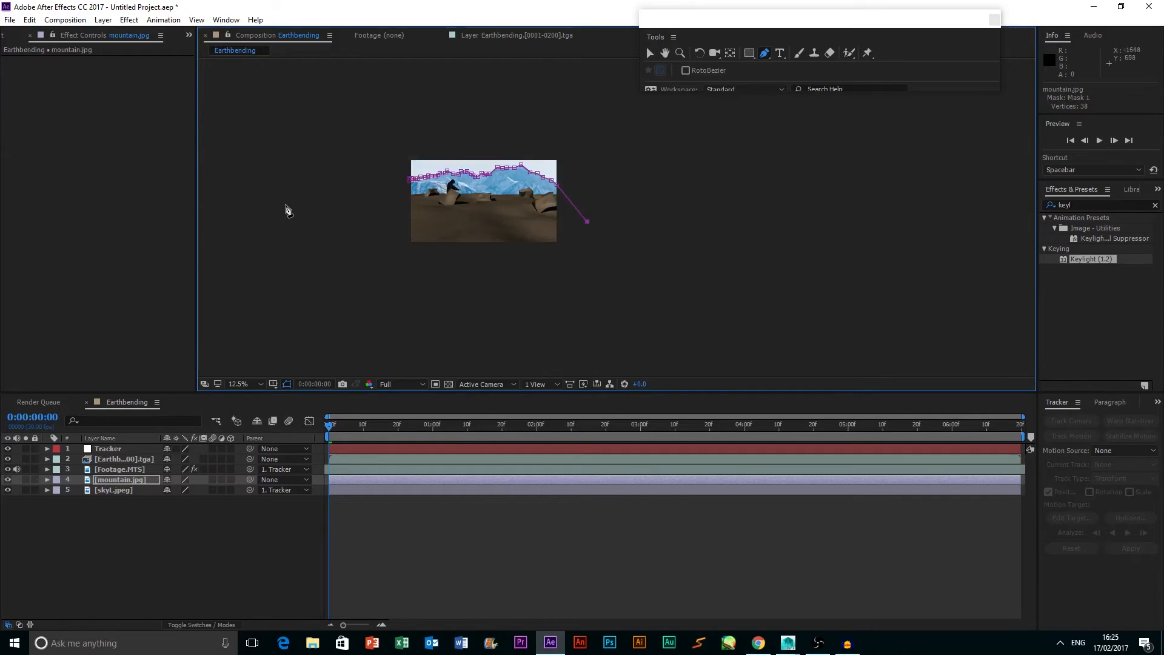
click(831, 213)
click(869, 173)
scroll(857, 239, down, 1)
scroll(829, 201, up, 1)
scroll(964, 232, down, 1)
click(665, 53)
key(v)
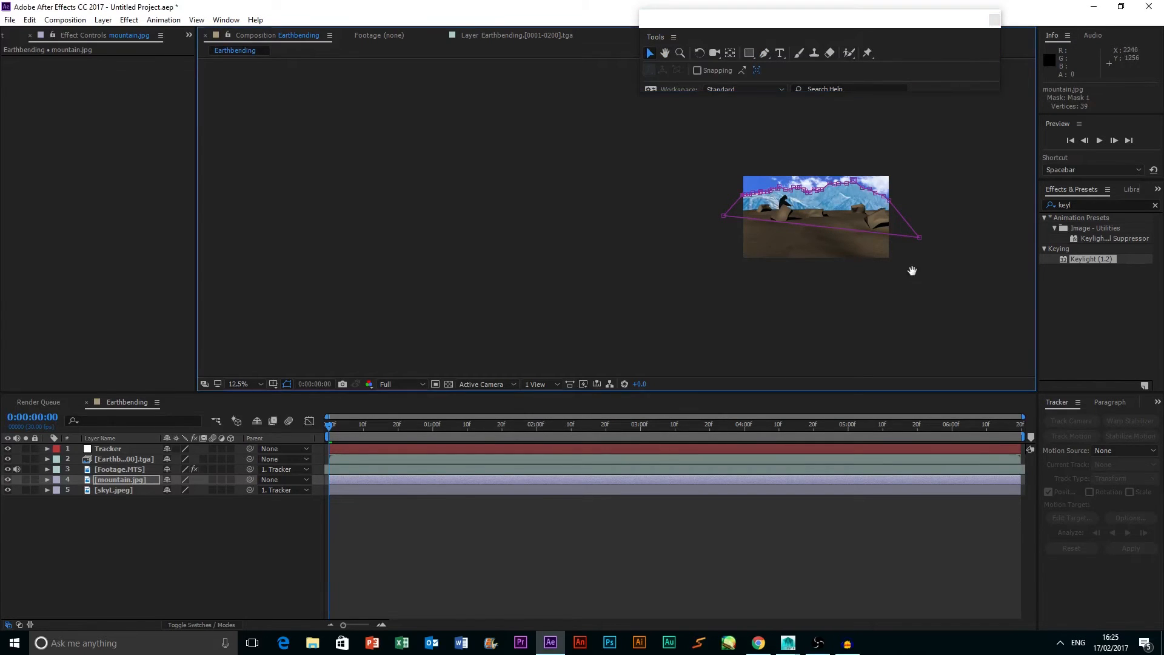
middle_drag(912, 270, 780, 293)
scroll(723, 249, up, 2)
middle_drag(870, 257, 646, 205)
scroll(646, 205, down, 1)
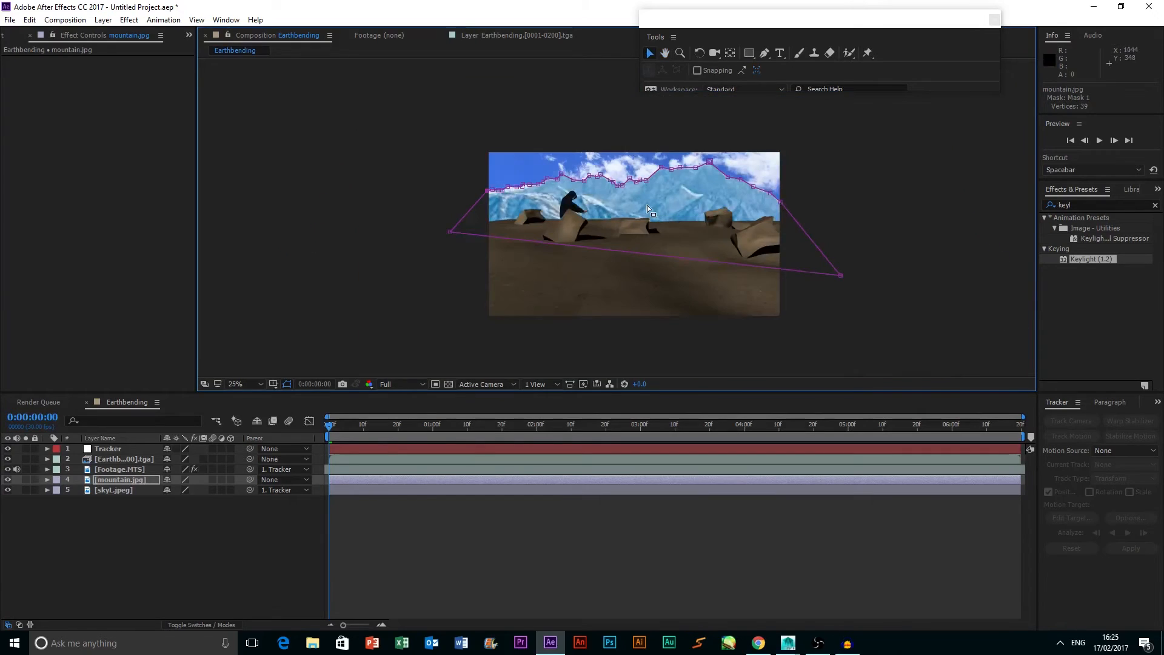
Reveal the mask properties of mountain.jpg and deselect the layer to hide the mask outline.
click(100, 482)
key(m)
key(m)
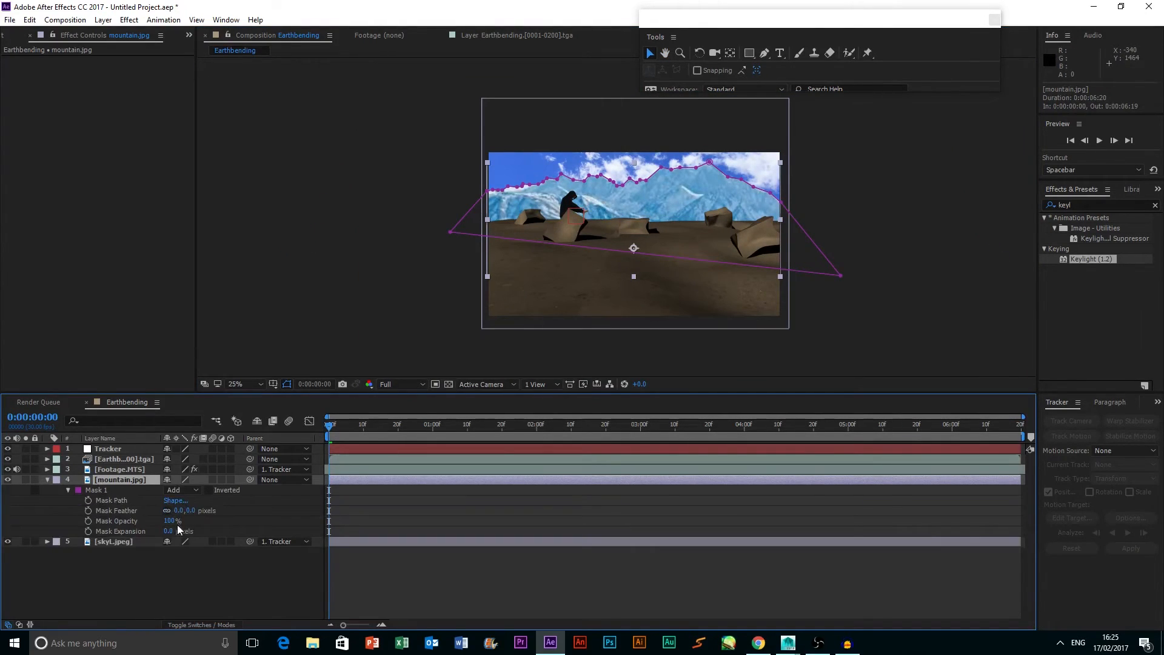
click(273, 224)
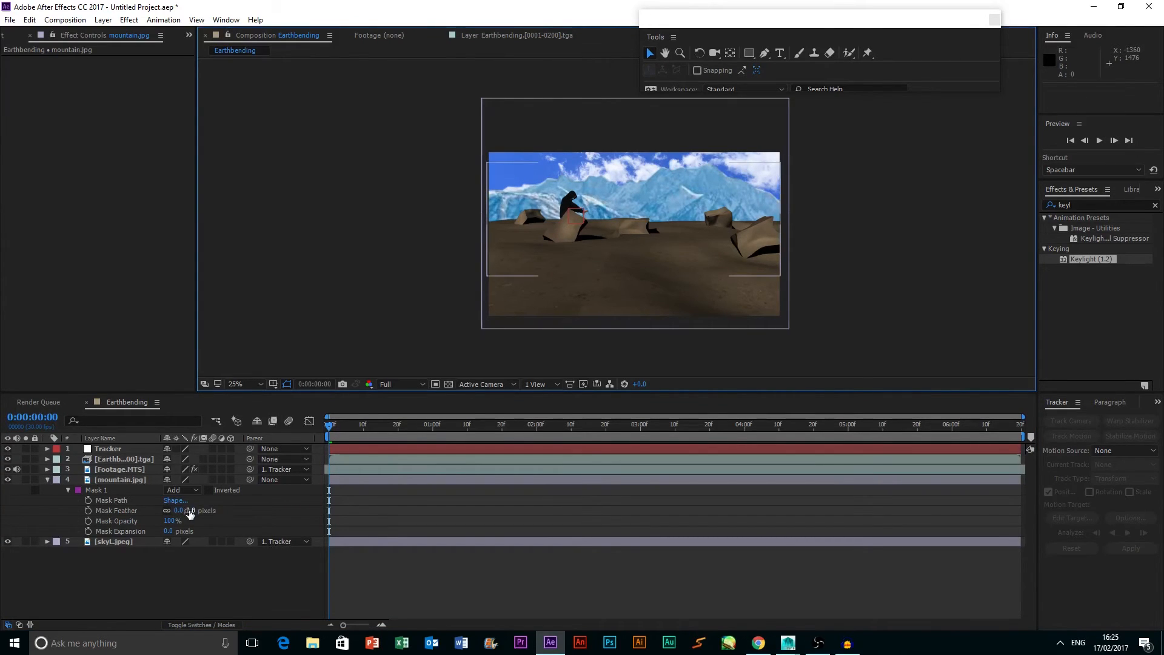
Try a Mask Feather of 12 pixels on mountain.jpg and return it to 0.
drag(191, 510, 197, 510)
click(344, 314)
scroll(748, 221, down, 1)
scroll(748, 221, up, 2)
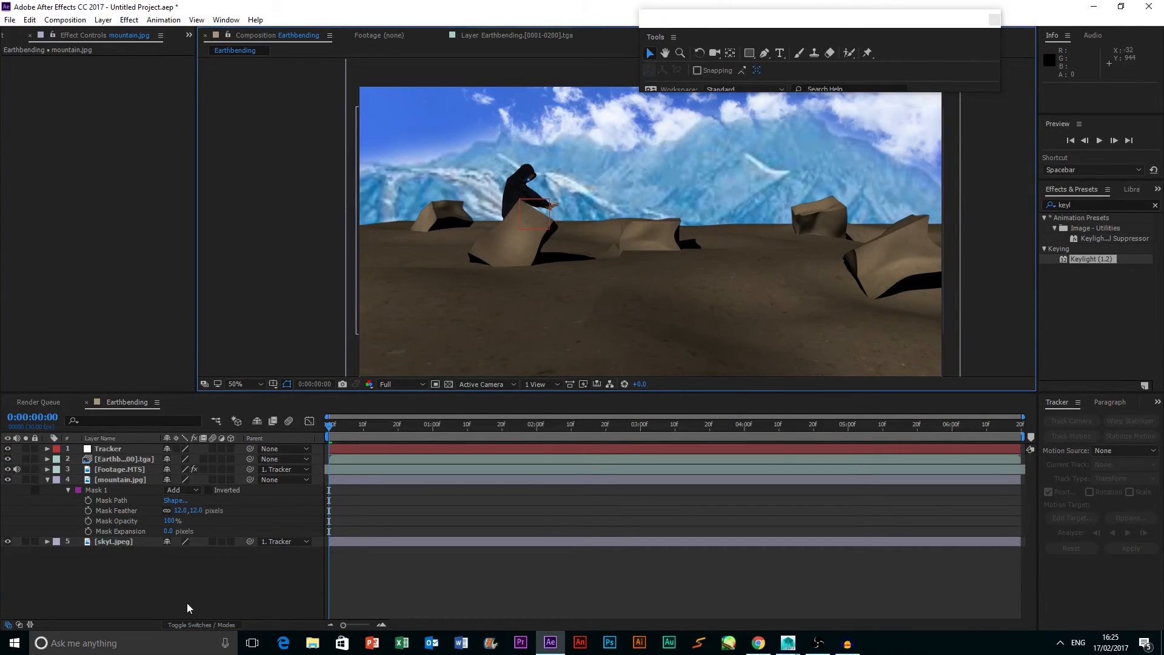
drag(180, 510, 165, 529)
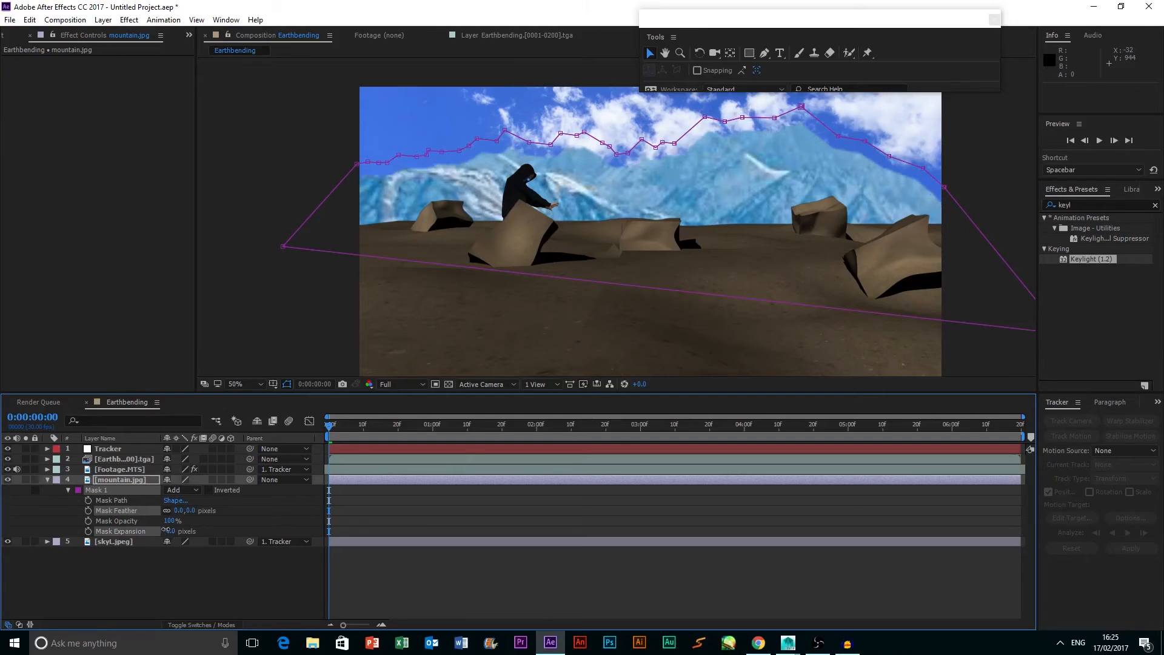
Set the mountain.jpg mask to a Mask Expansion of -0.1 pixels and a Mask Feather of 9 pixels.
click(170, 531)
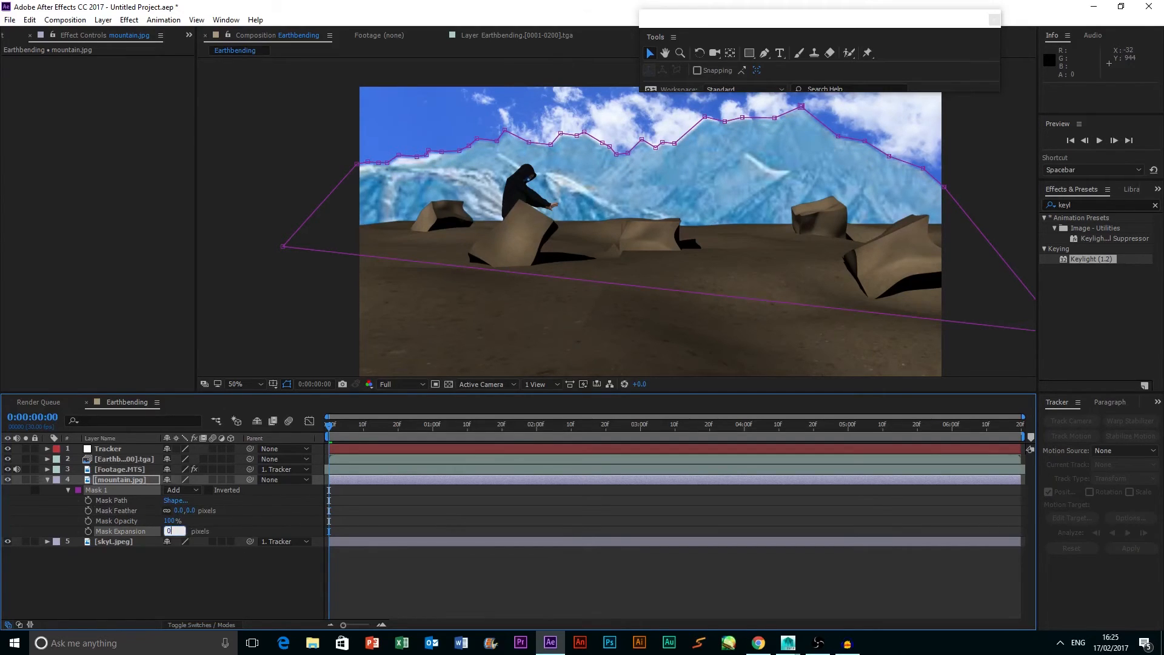
text(-0.1)
key(Return)
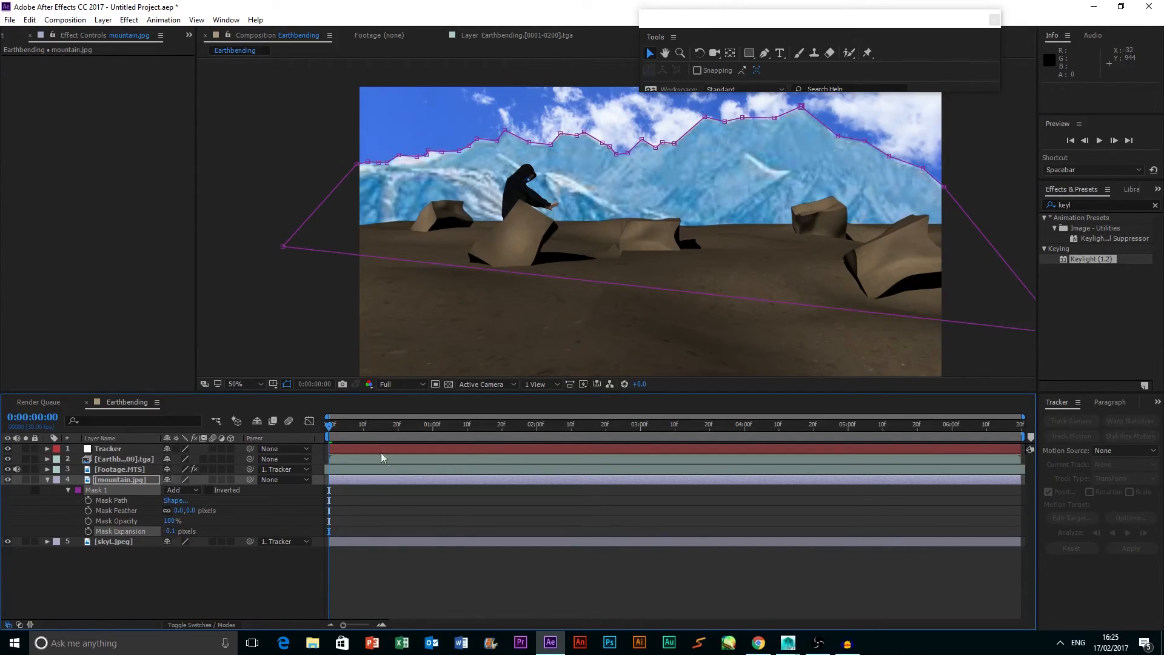
click(321, 343)
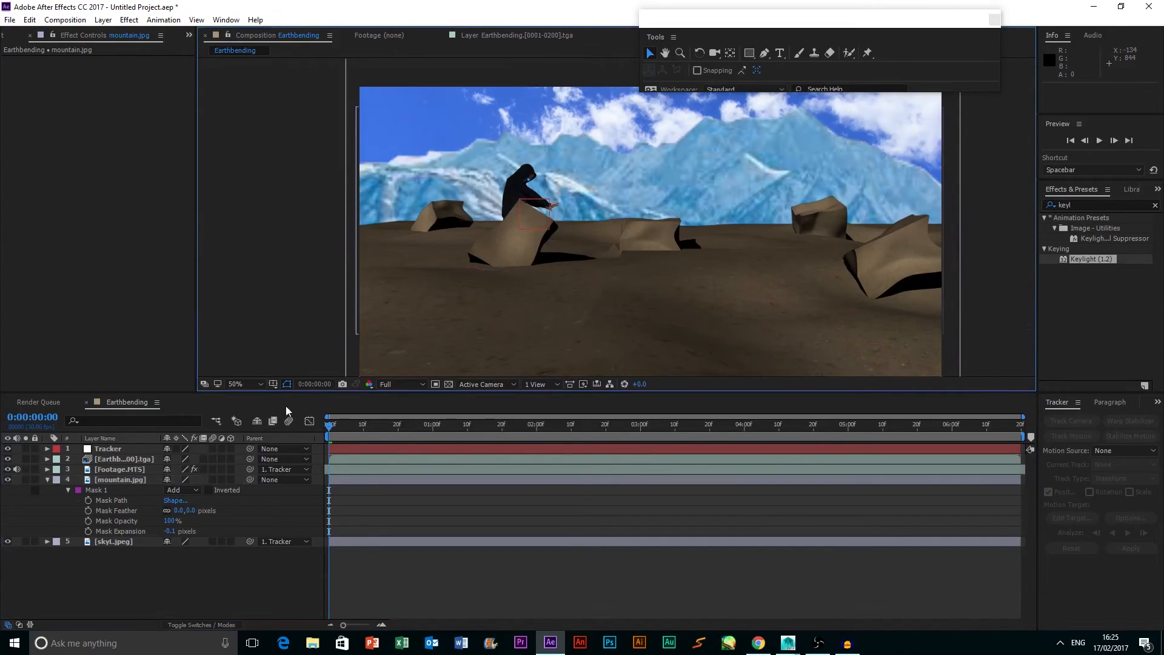
drag(189, 510, 197, 509)
click(291, 351)
click(1032, 175)
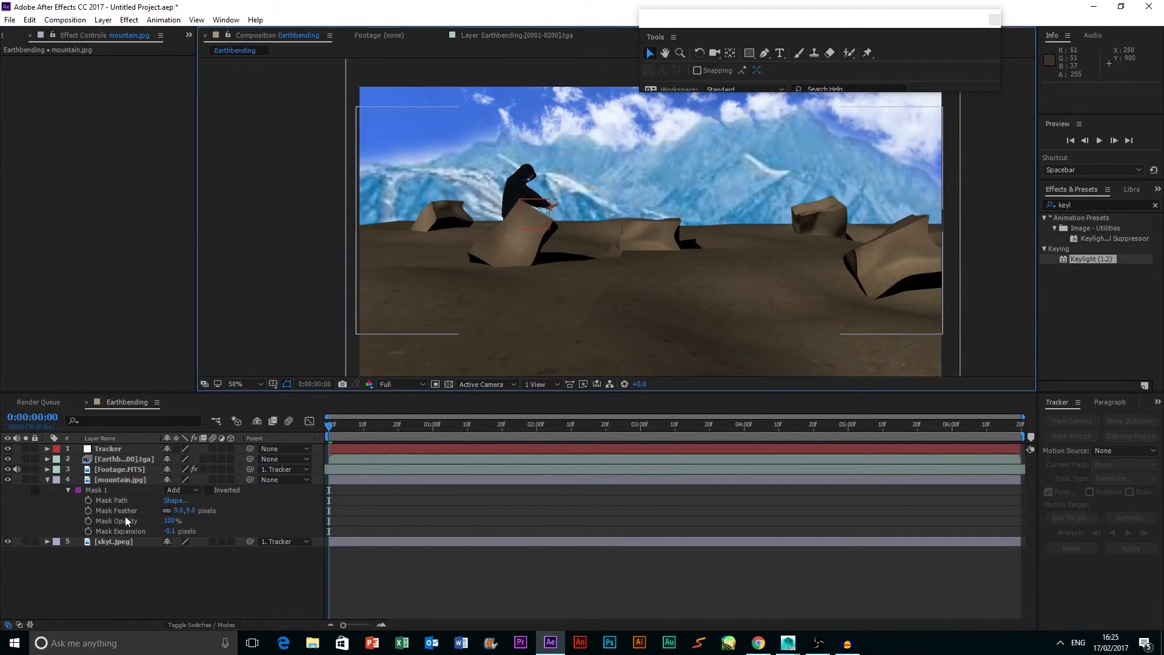
Parent mountain.jpg to the Tracker null and mute the audio of Footage.MTS.
drag(251, 482, 124, 450)
click(47, 480)
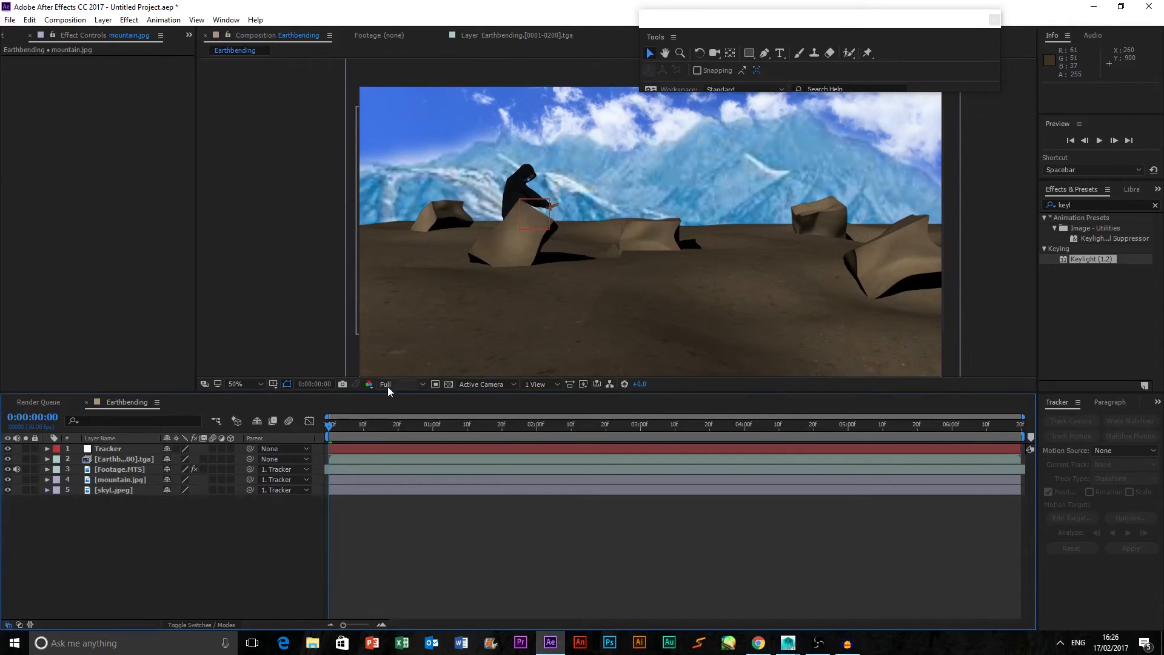
click(17, 469)
Preview the composite to about 0:00:03:26 and move the sky layer up to position 445, -338 to cover the black gap.
click(1099, 141)
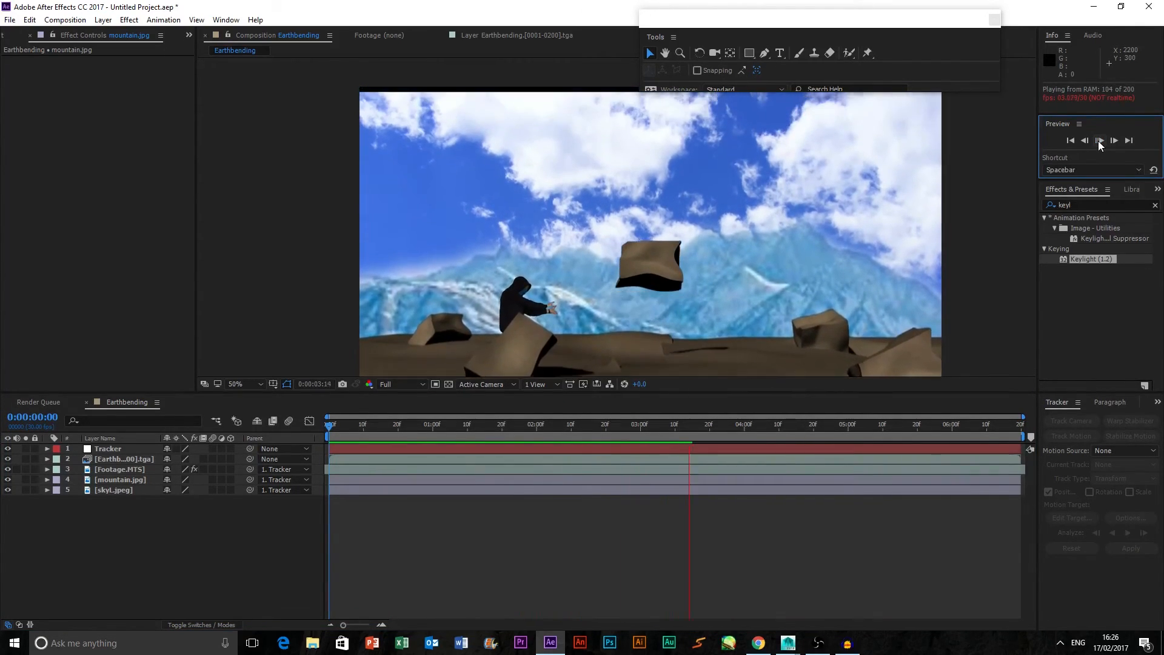
click(1099, 140)
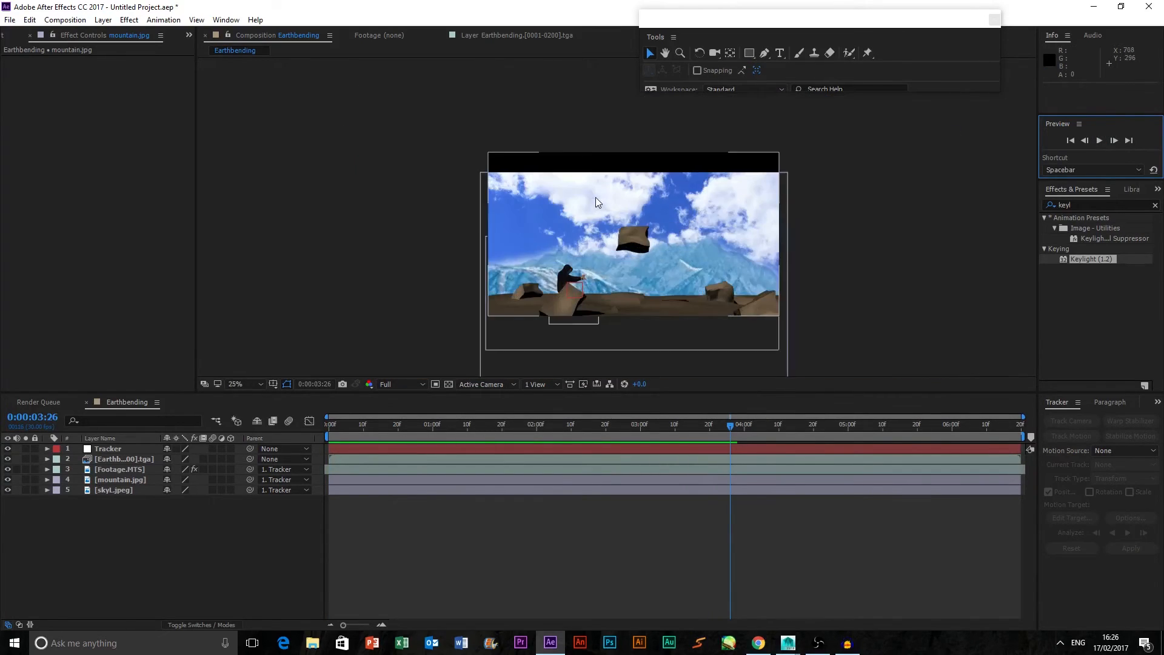
scroll(496, 177, down, 2)
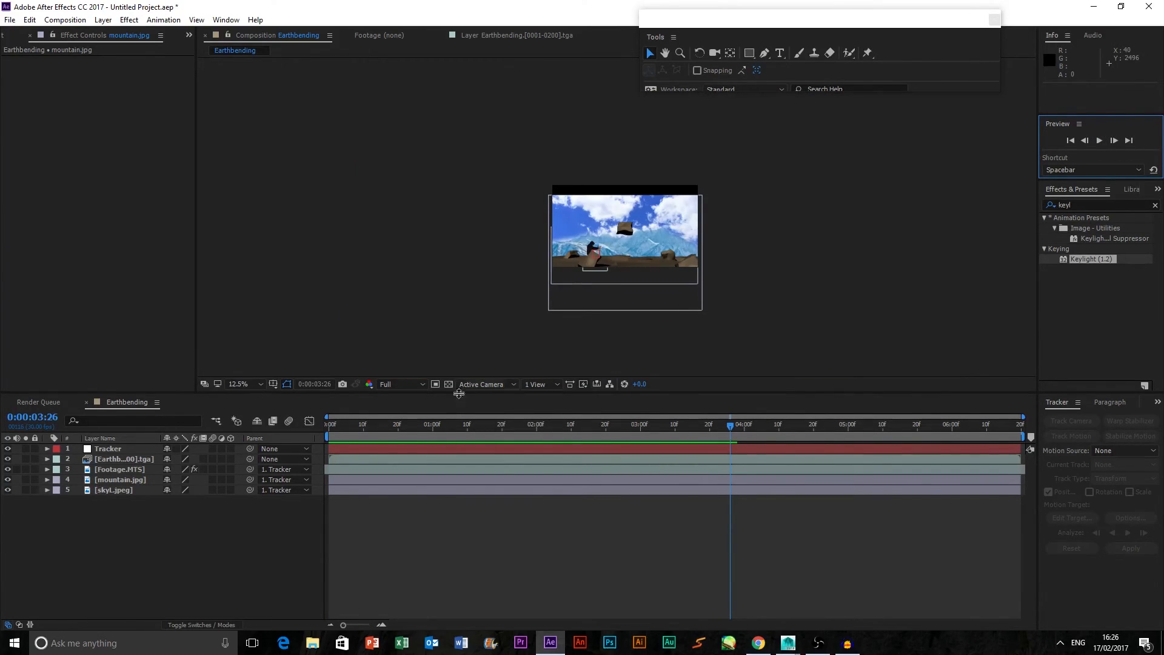
click(114, 490)
scroll(566, 187, up, 1)
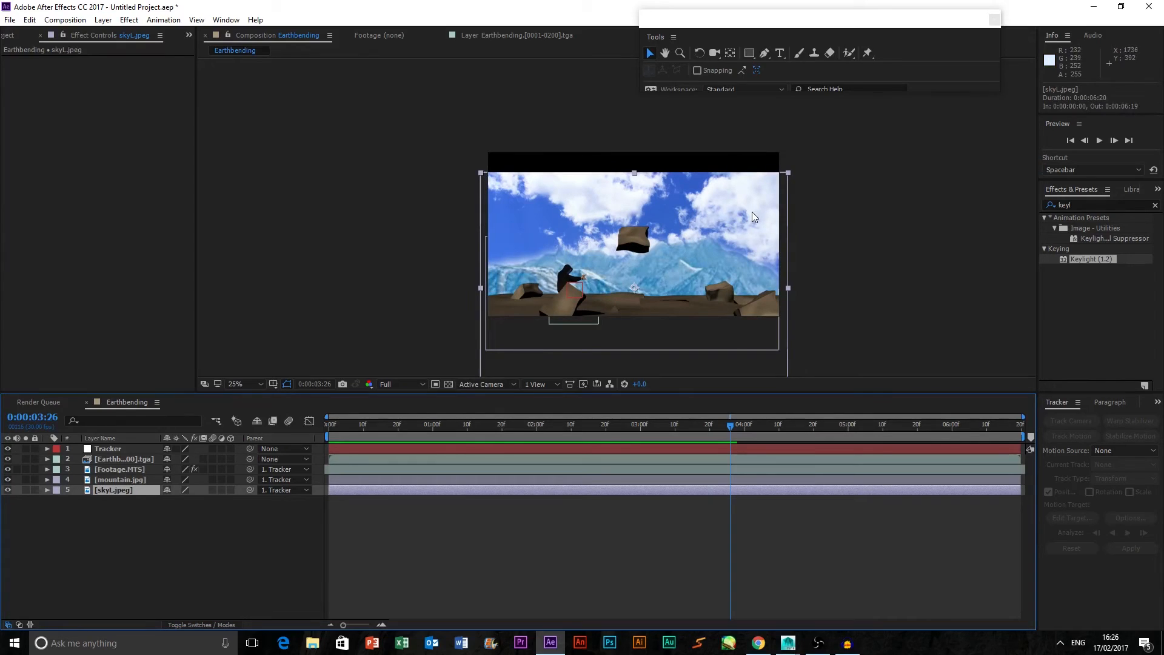
drag(766, 218, 766, 163)
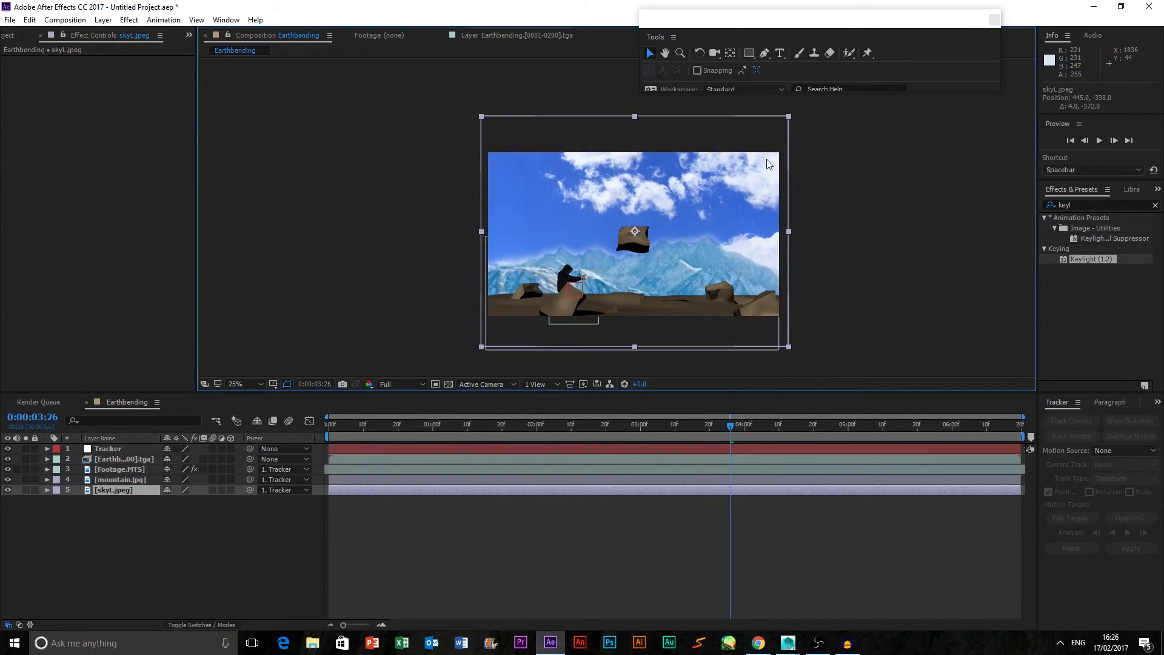
Preview the composite from 0:00:03:04 to check the repositioned sky.
drag(728, 428, 655, 416)
click(1099, 141)
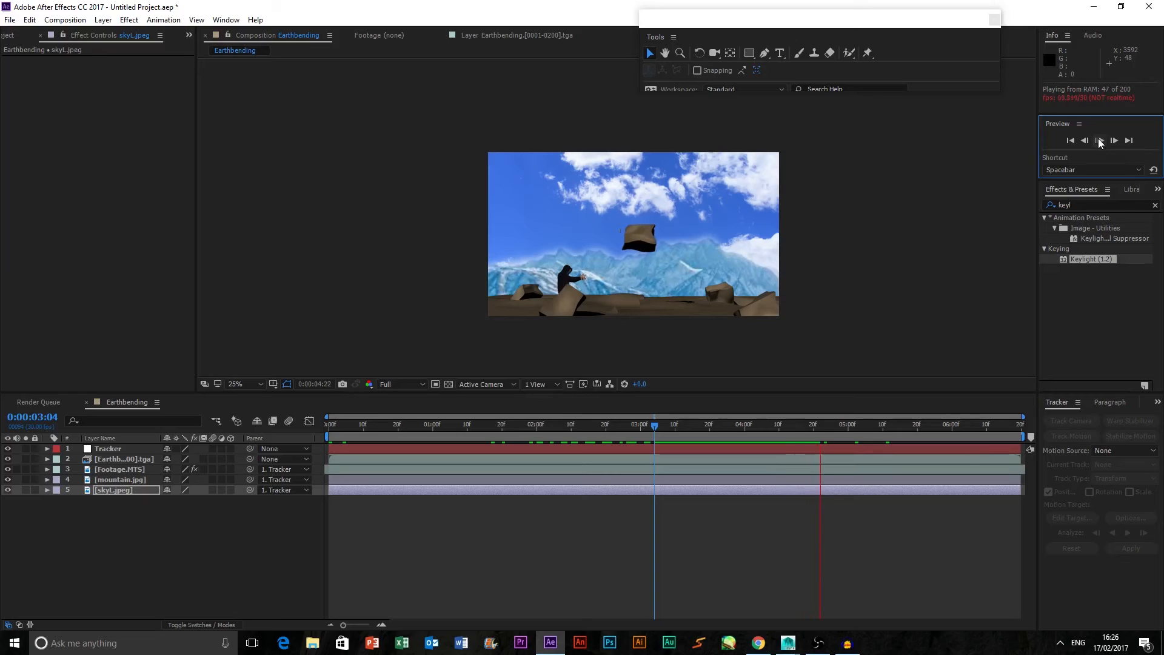
click(1099, 141)
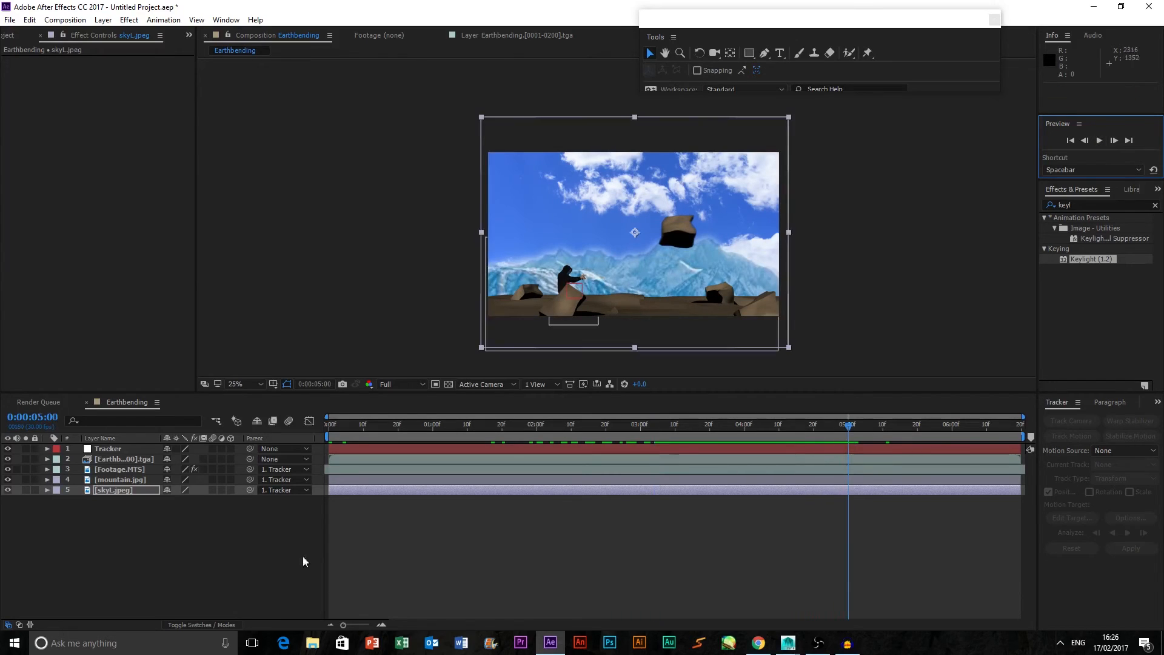
click(205, 532)
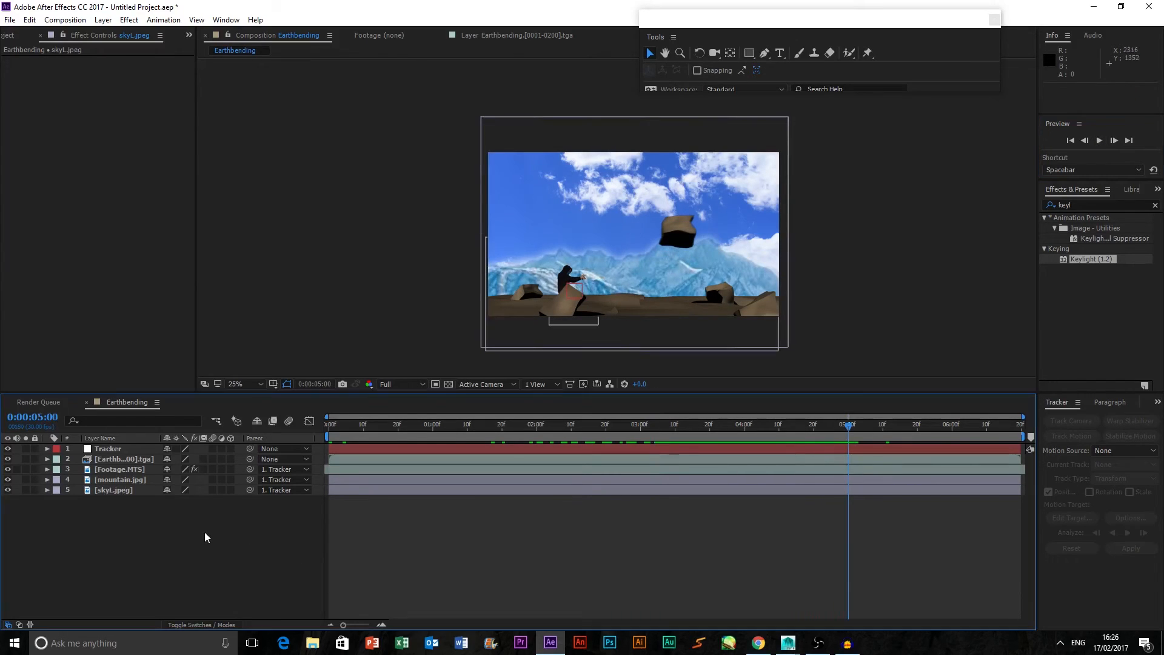
Enable motion blur for the composition and the Earthbending render, Footage.MTS and mountain.jpg layers, and return to the first frame.
click(212, 458)
click(289, 421)
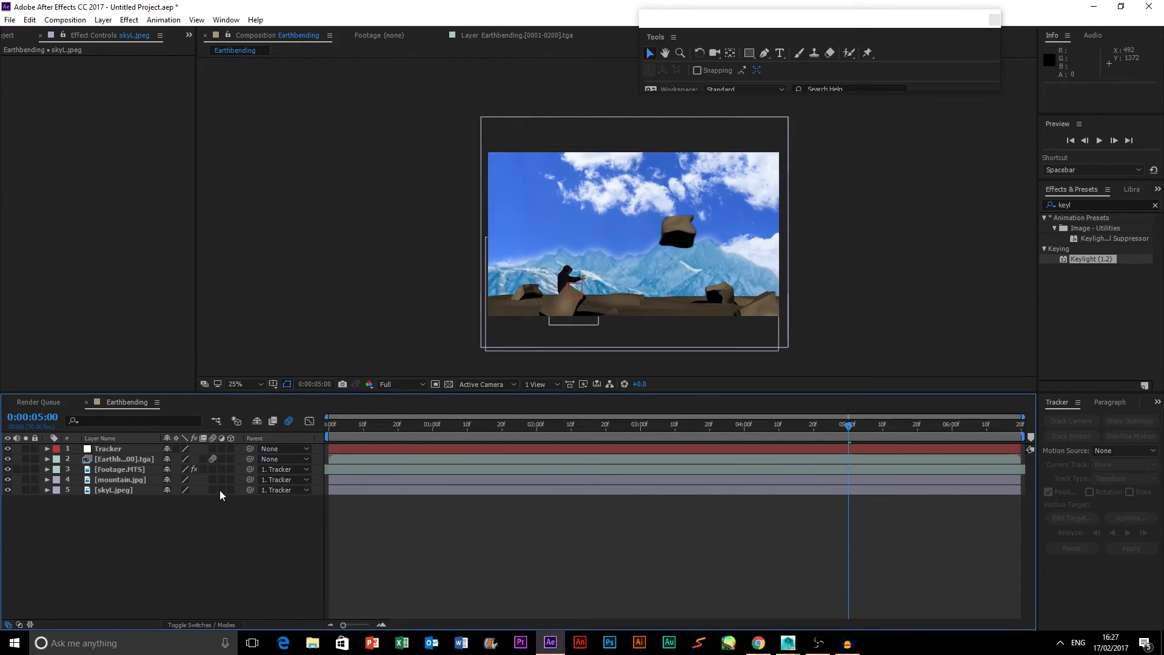
drag(212, 469, 212, 479)
drag(681, 425, 328, 425)
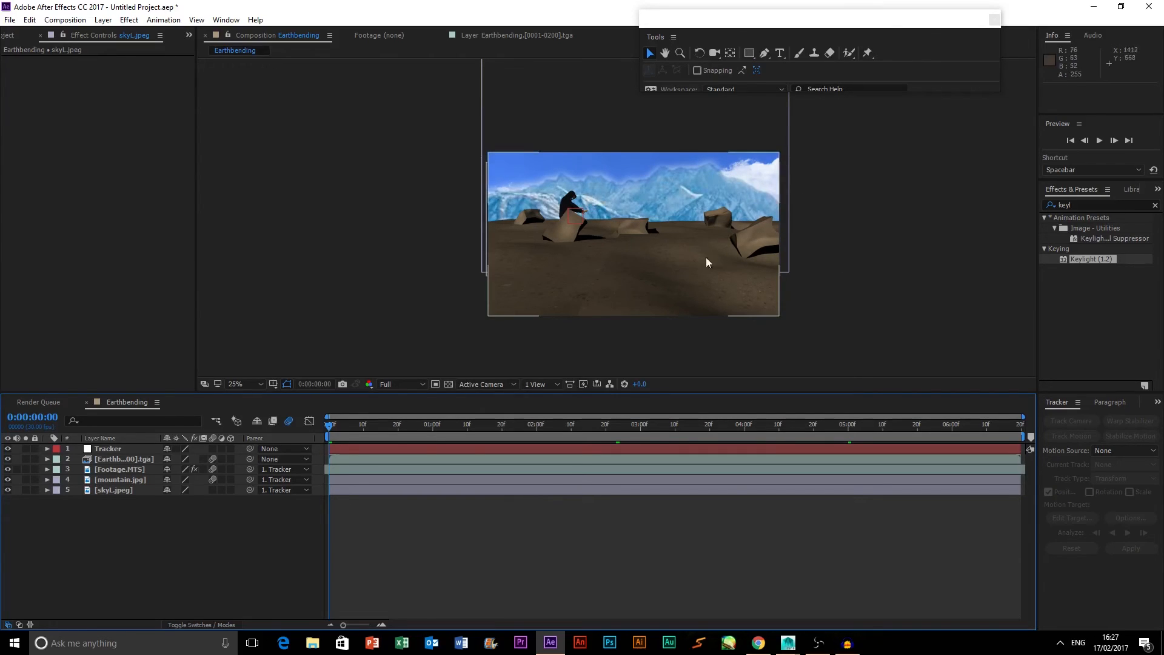
Clear the effects search and create a black 1920 x 1080 px solid named Lens Flare.
click(1156, 206)
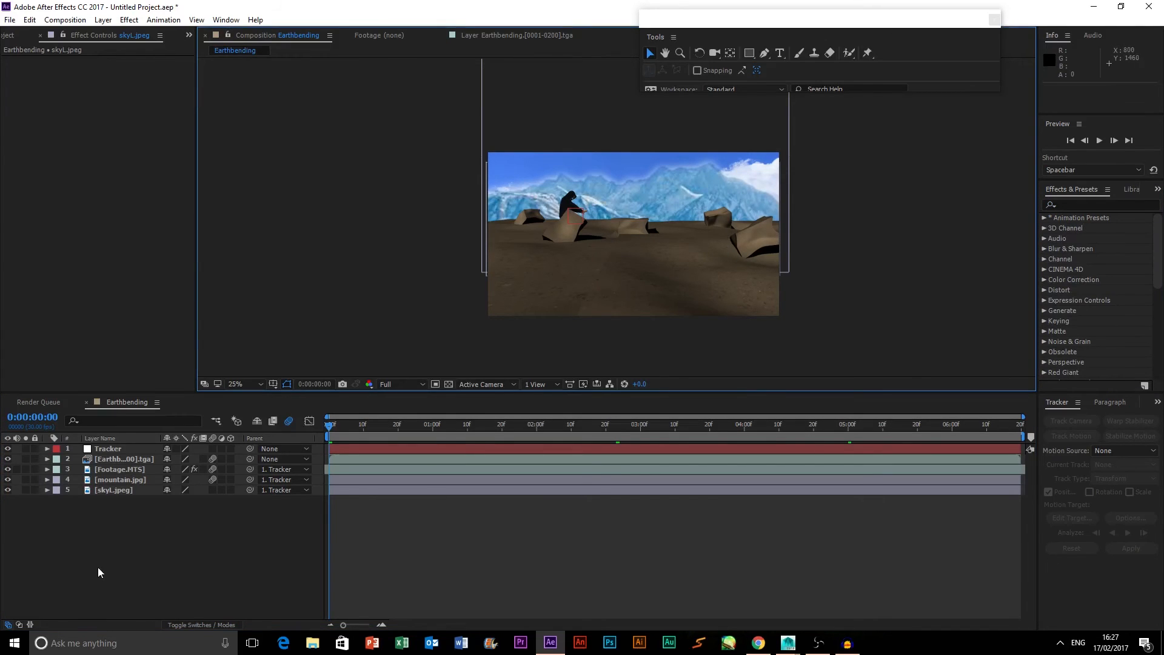
right_click(132, 425)
mouse_move(158, 435)
click(309, 464)
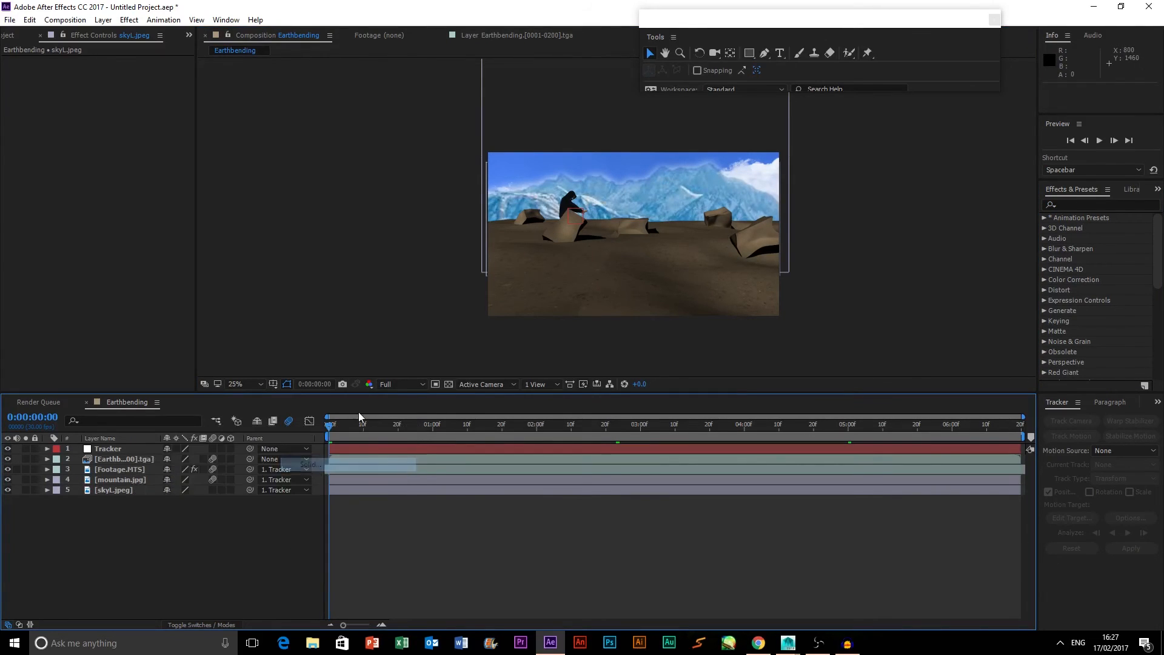
text(Le)
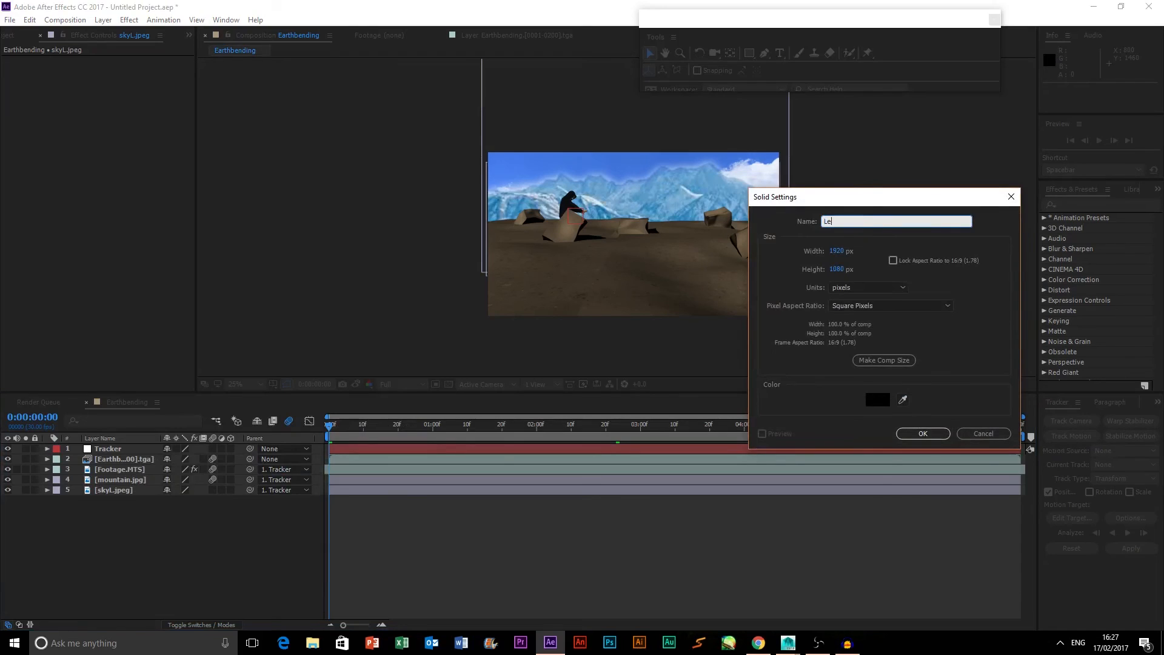
text(ns Flare)
key(Return)
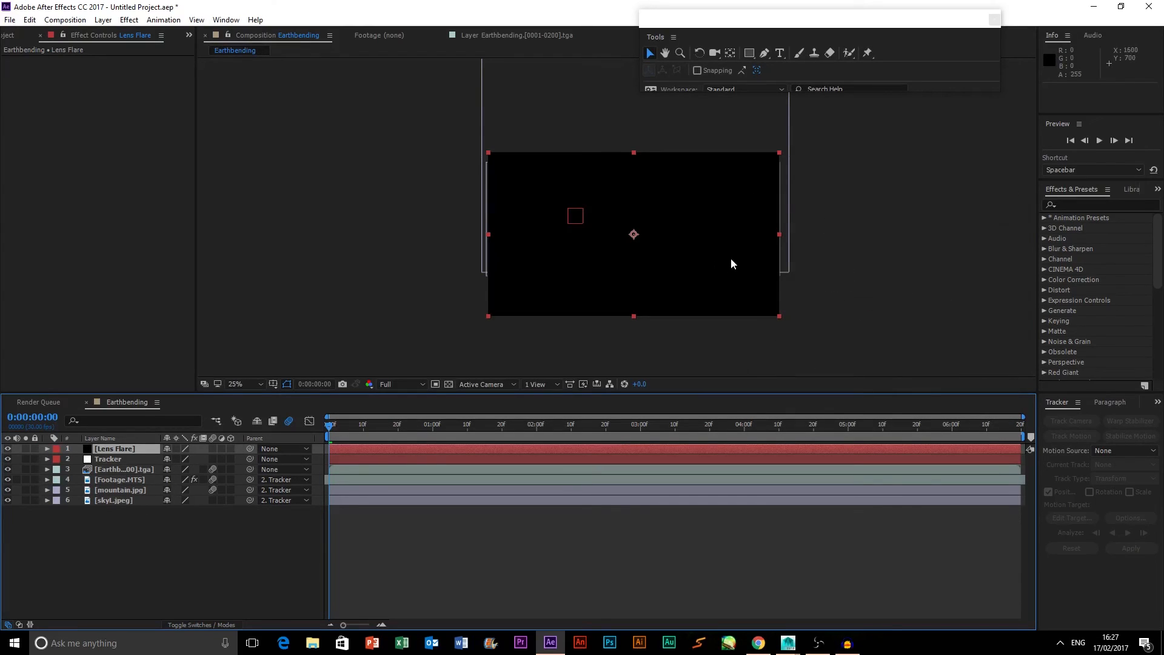
Find the Optical Flares effect and apply it to the Lens Flare solid.
click(791, 268)
click(1106, 206)
text(optical)
drag(1101, 229, 639, 220)
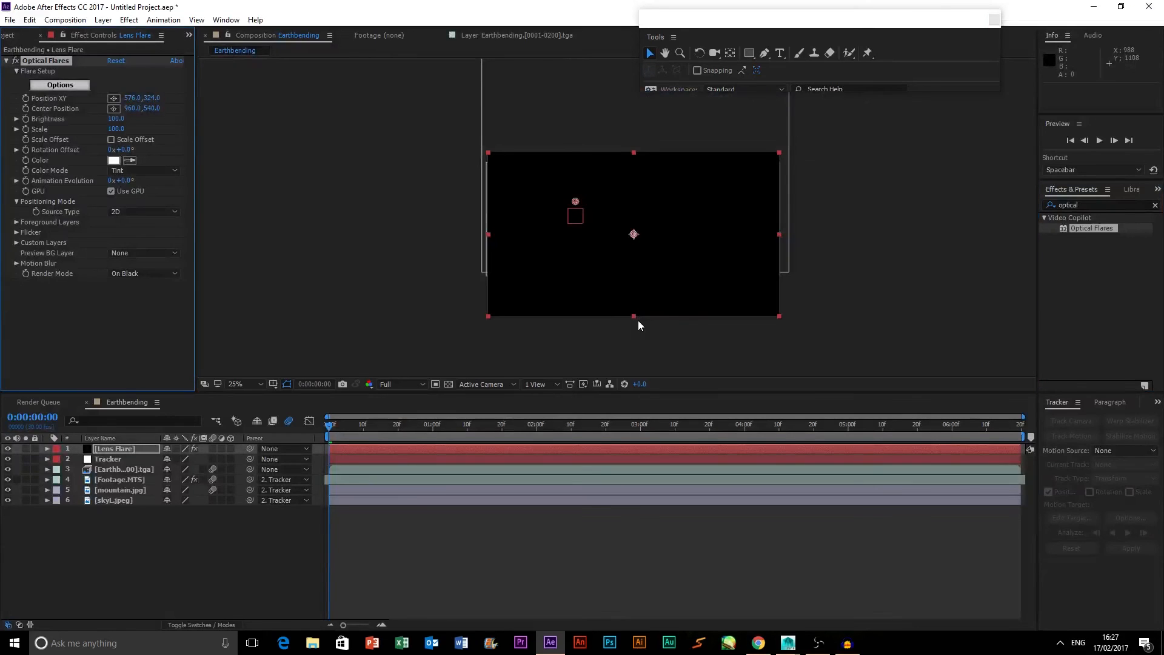
Set the Lens Flare layer's blending mode to Screen and move the flare outside the frame to Position XY -124, -56.
click(207, 624)
click(177, 449)
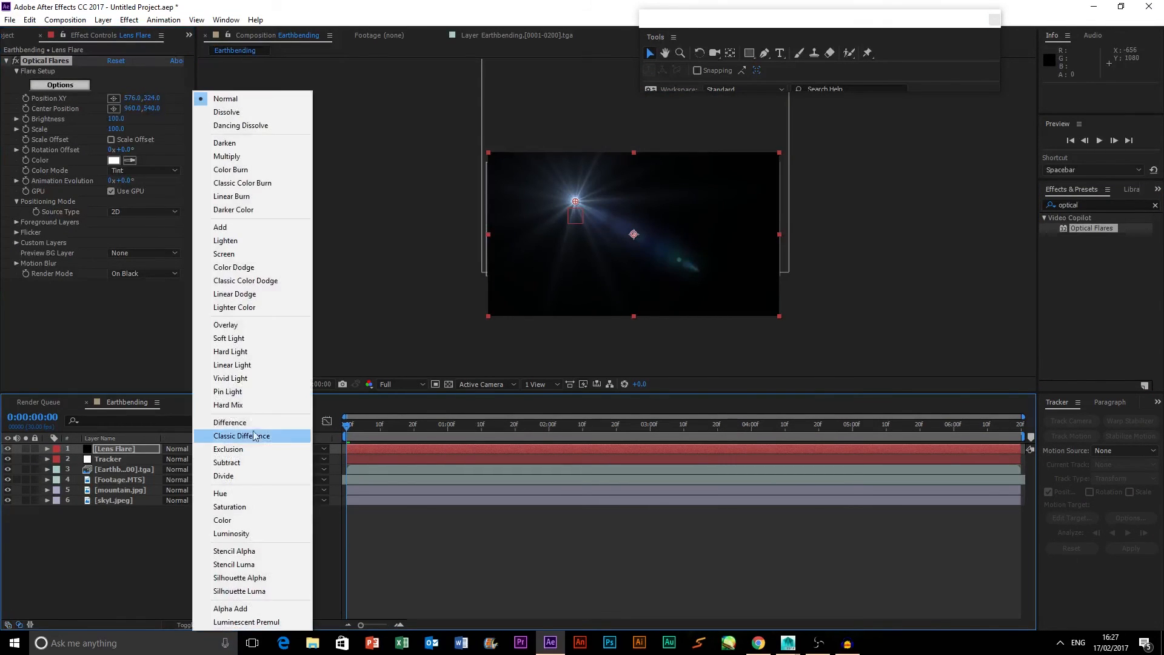
click(229, 254)
drag(576, 202, 469, 143)
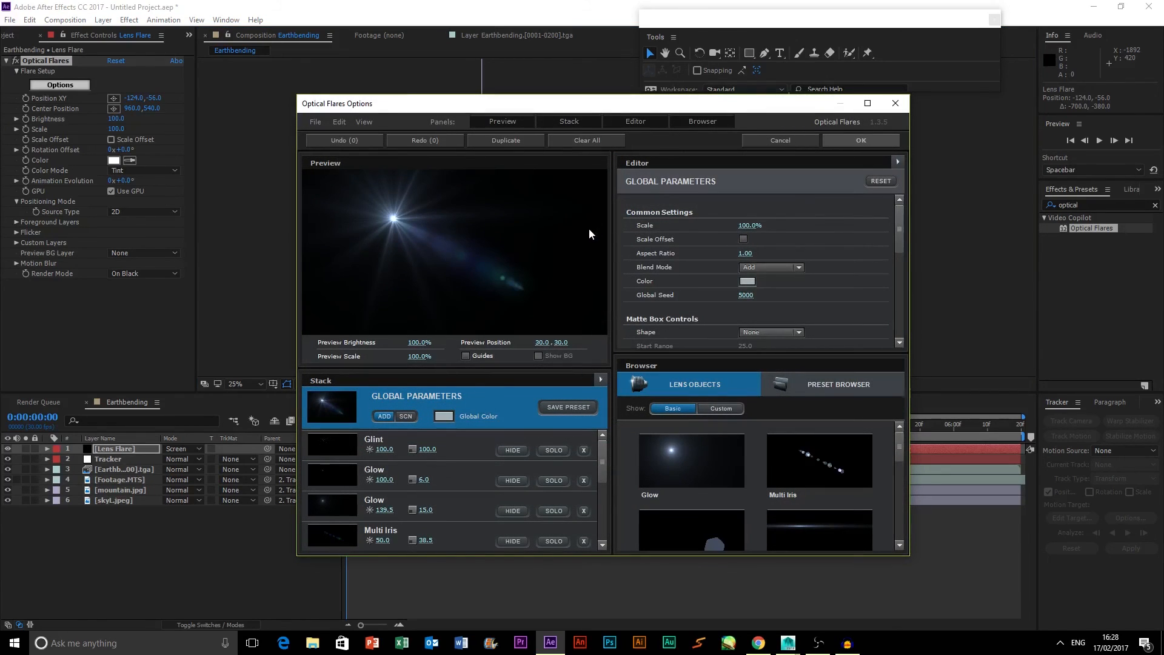
Remove every default lens object from the Optical Flares stack, leaving it empty.
scroll(464, 450, down, 2)
scroll(439, 439, up, 2)
click(583, 450)
click(583, 450)
click(583, 449)
click(583, 450)
click(583, 450)
click(583, 450)
click(583, 450)
click(583, 450)
click(584, 449)
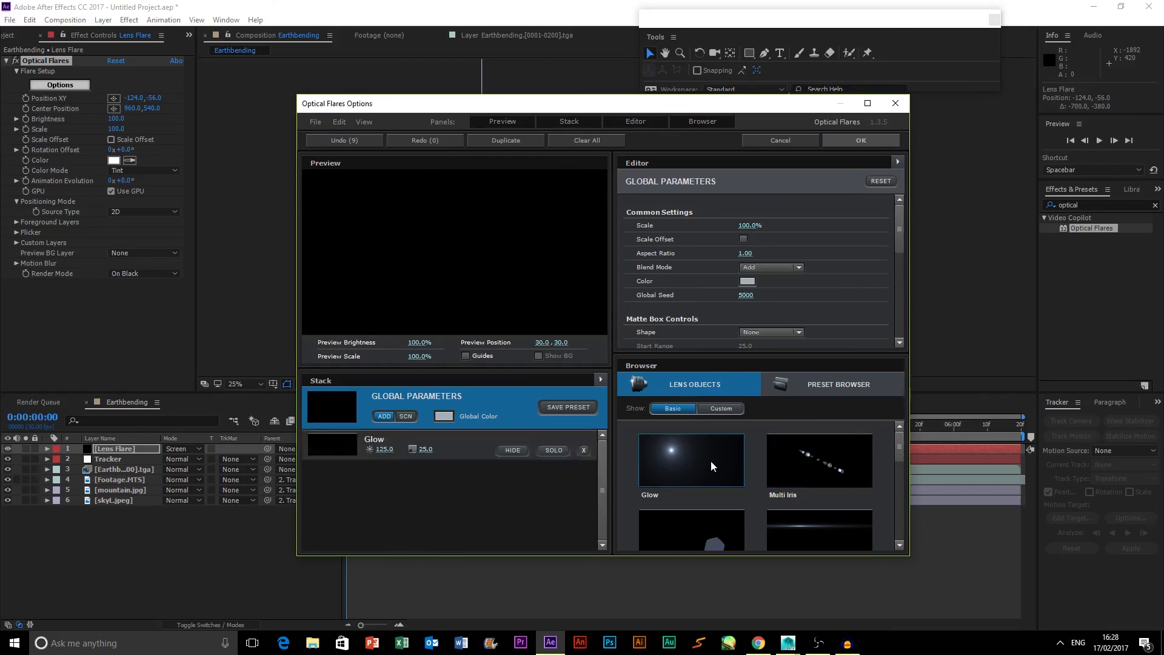
Add basic Glow and Multi Iris lens objects to the flare, deleting the duplicate Glow.
click(710, 460)
click(725, 461)
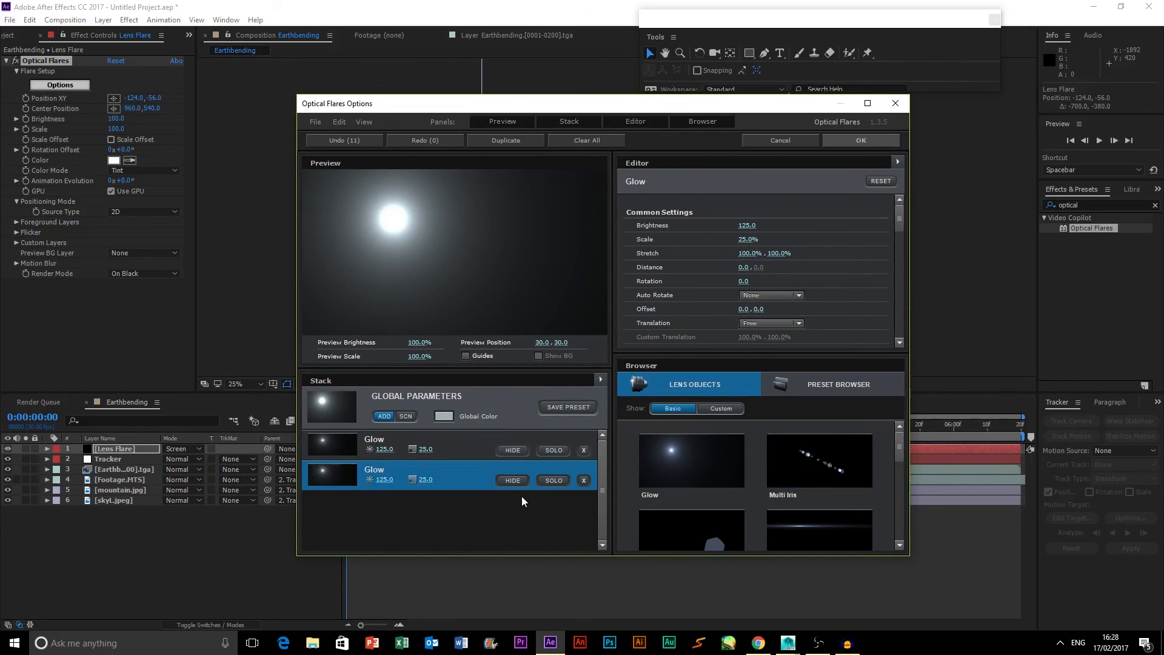
click(583, 480)
click(780, 456)
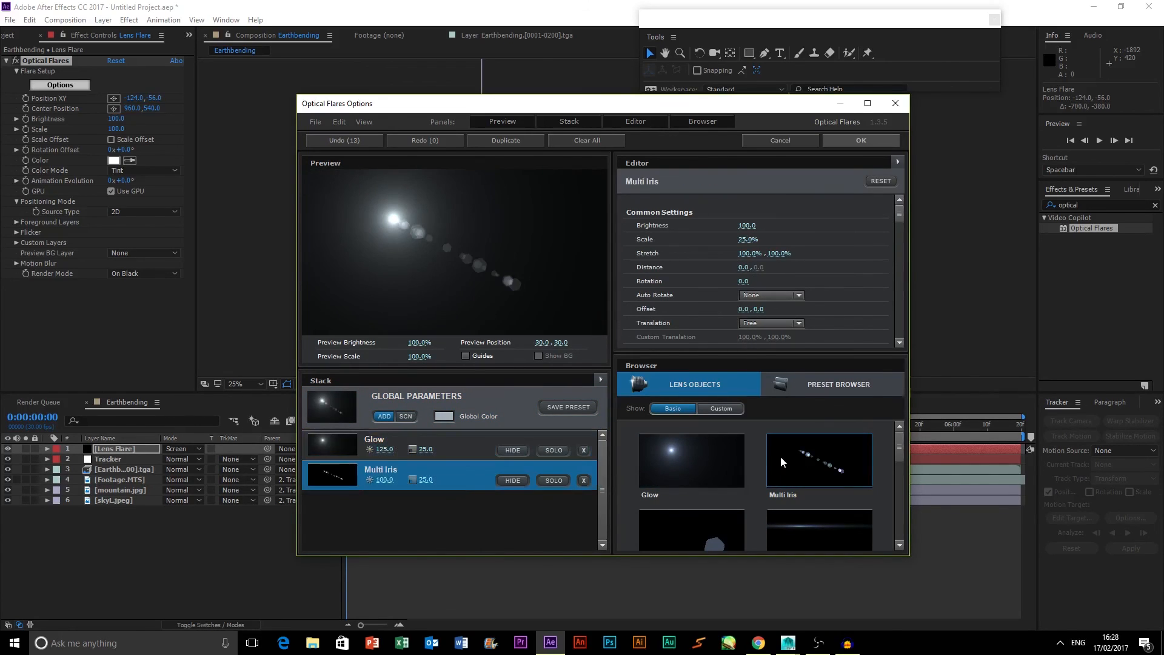
Add the basic Streak, Iris and Lens Orbs objects to the flare stack.
scroll(774, 456, down, 3)
scroll(791, 465, up, 1)
click(802, 470)
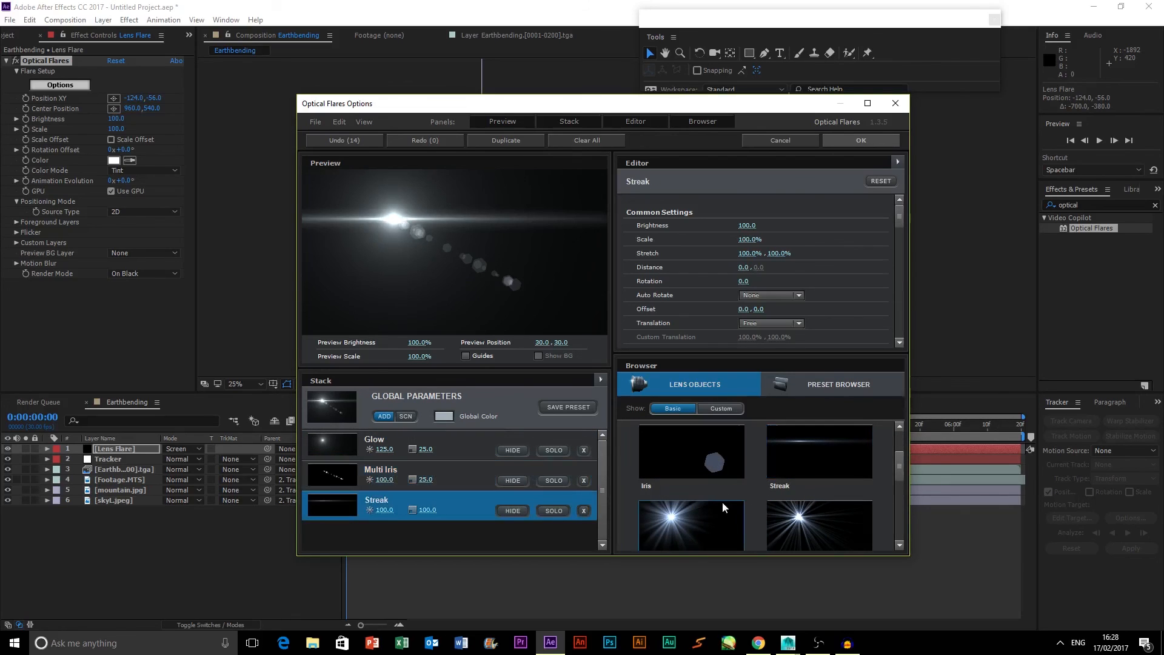
click(689, 464)
scroll(690, 464, down, 3)
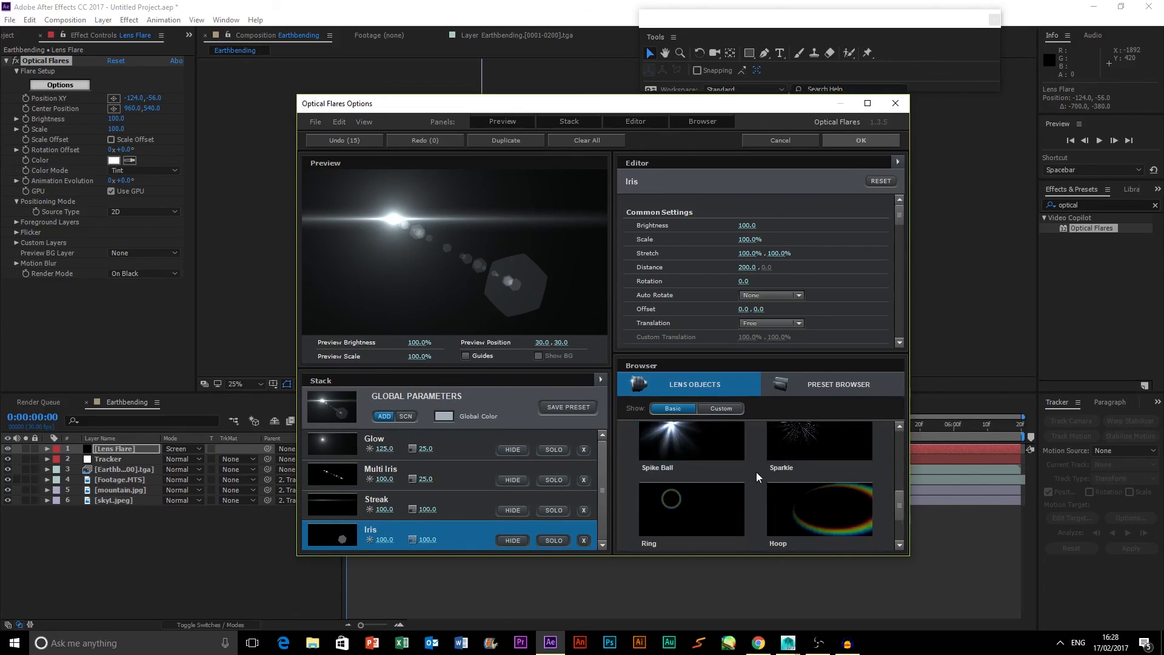
scroll(808, 519, down, 1)
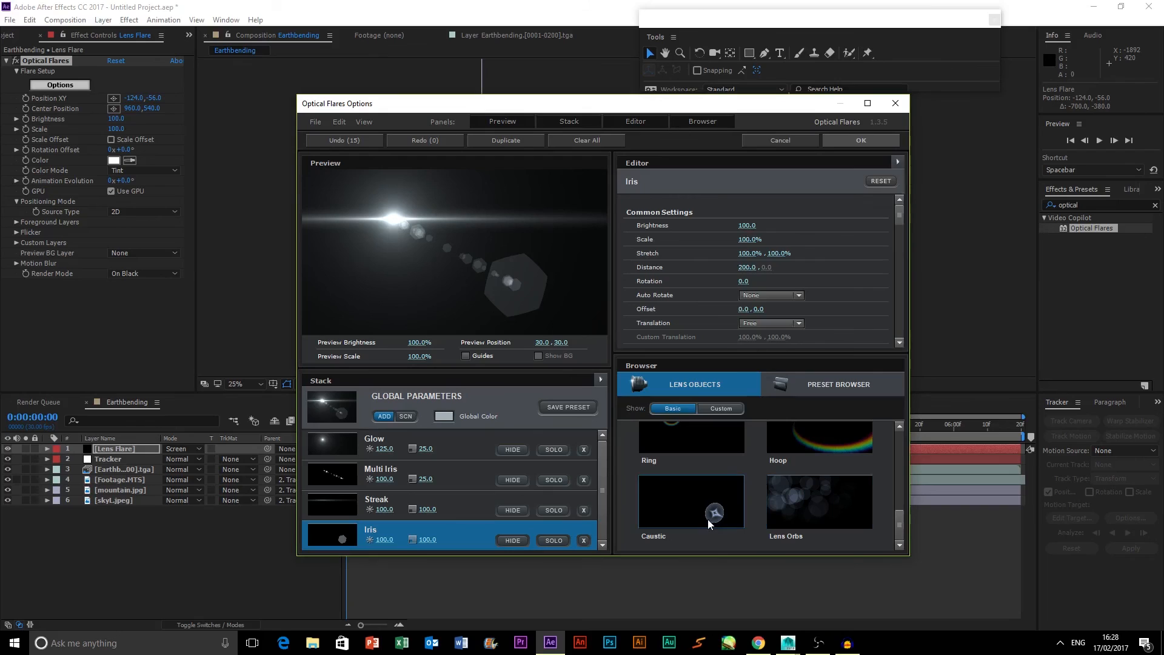
click(826, 522)
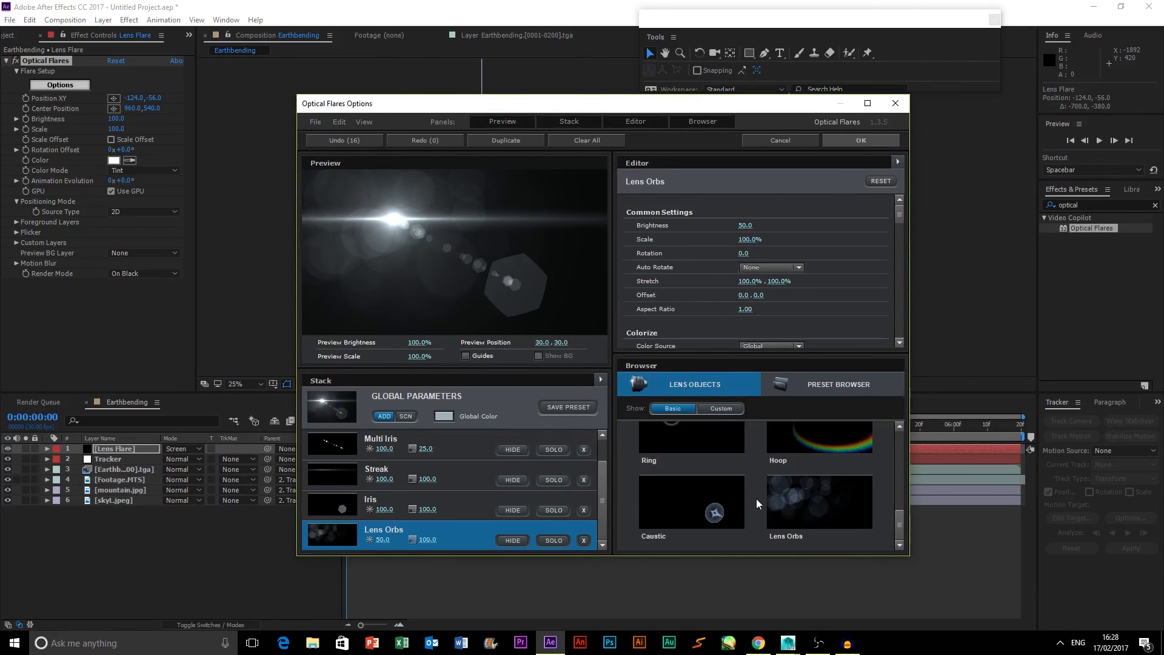
Add the Anamorphic Stripes object from the custom lens objects to the flare stack.
scroll(817, 494, up, 6)
click(720, 408)
scroll(689, 465, down, 3)
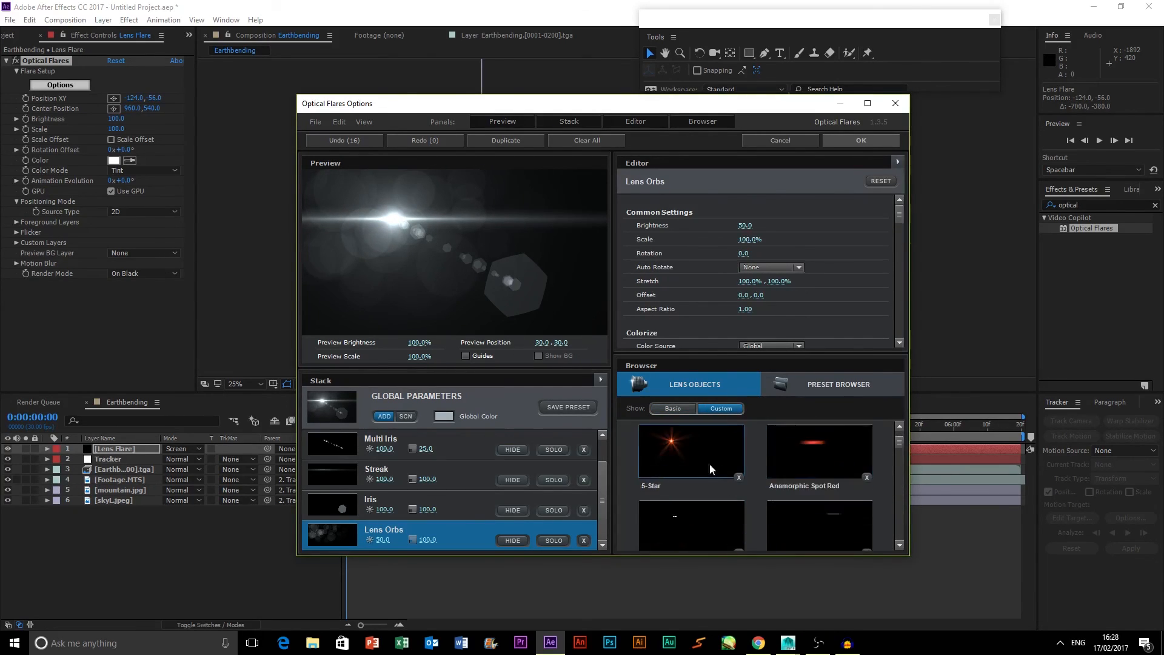
scroll(832, 512, down, 1)
click(809, 433)
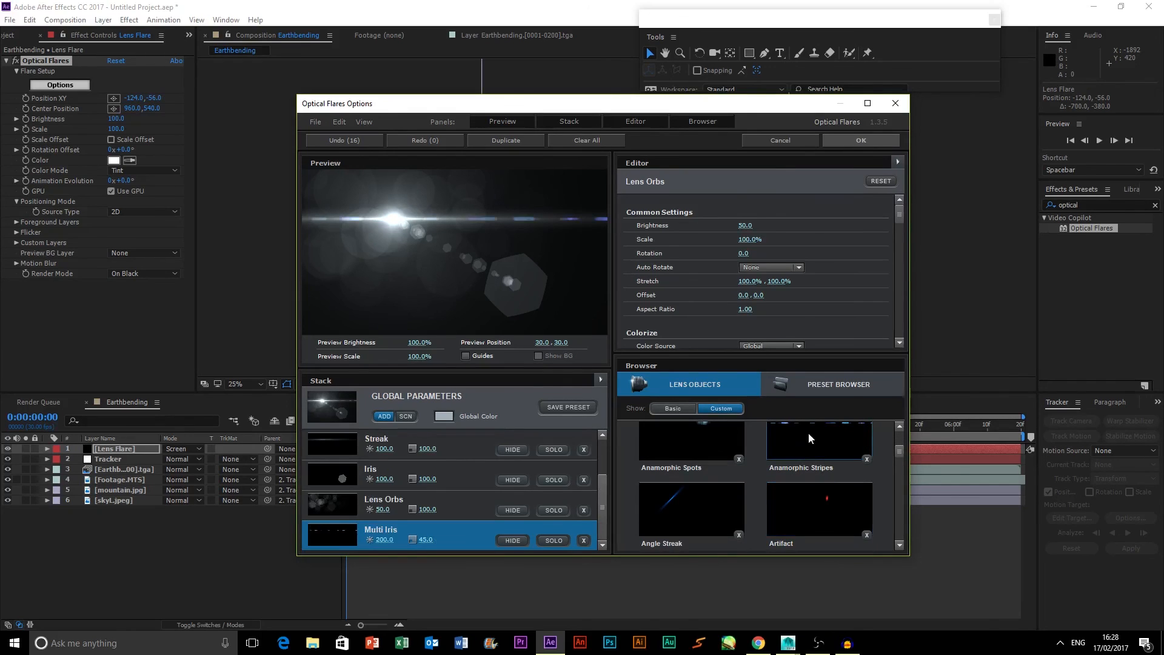
Look through the remaining custom lens objects, switch back to the basic set and apply the flare design to the Lens Flare layer.
scroll(803, 478, down, 1)
scroll(801, 482, down, 3)
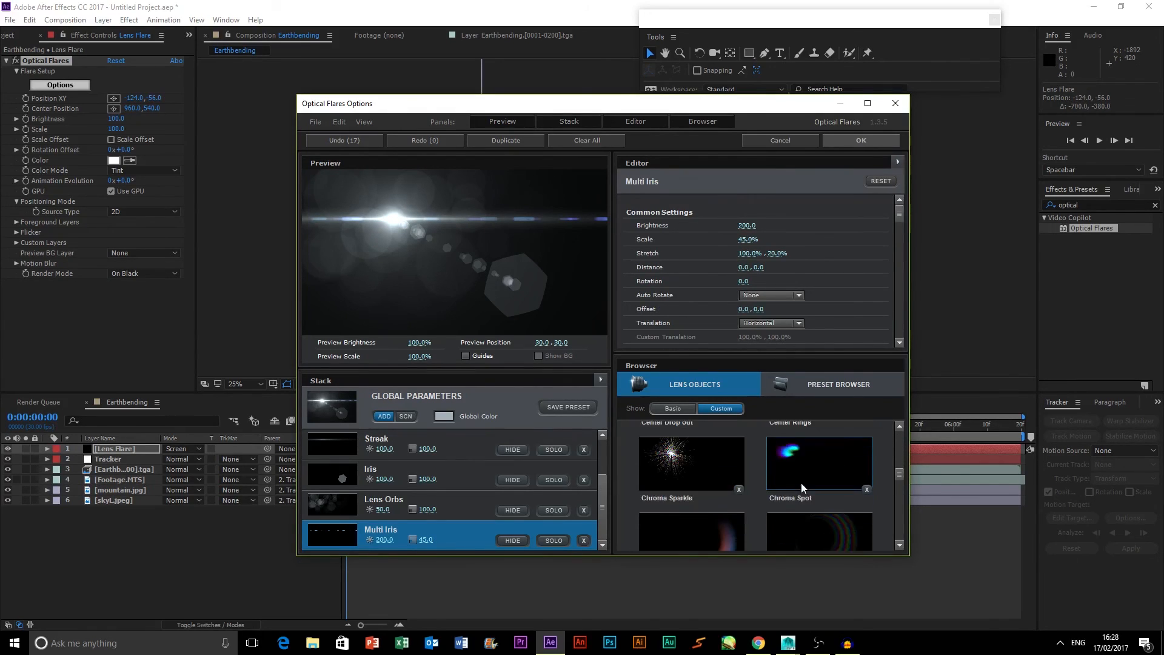
scroll(800, 490, down, 3)
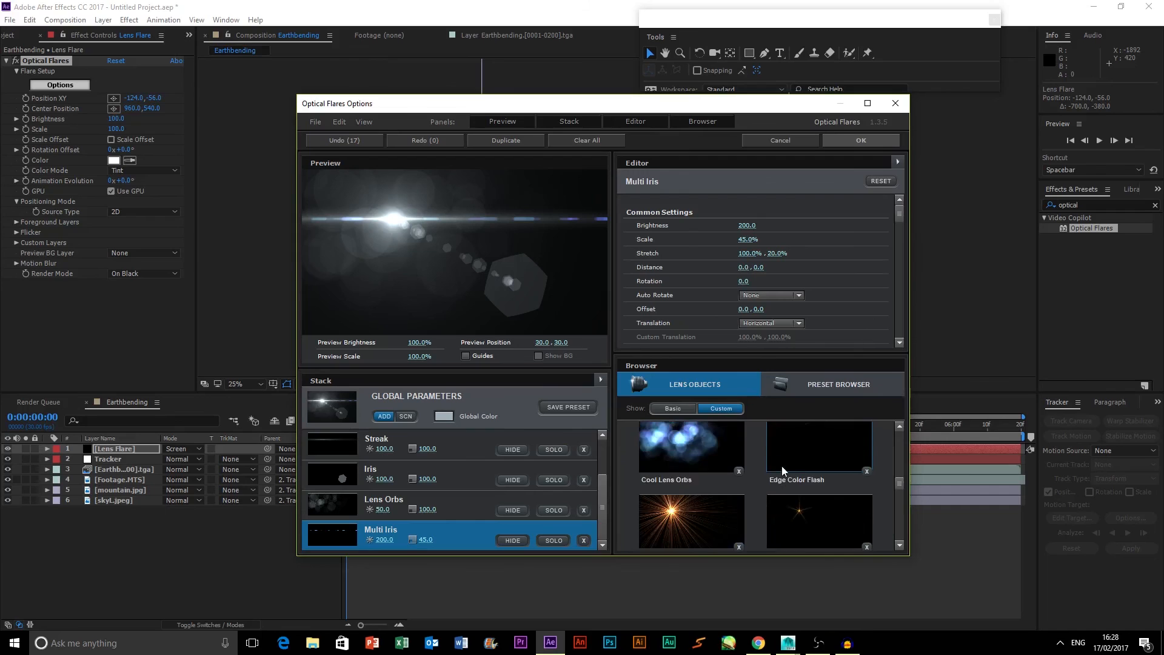
click(673, 408)
click(861, 141)
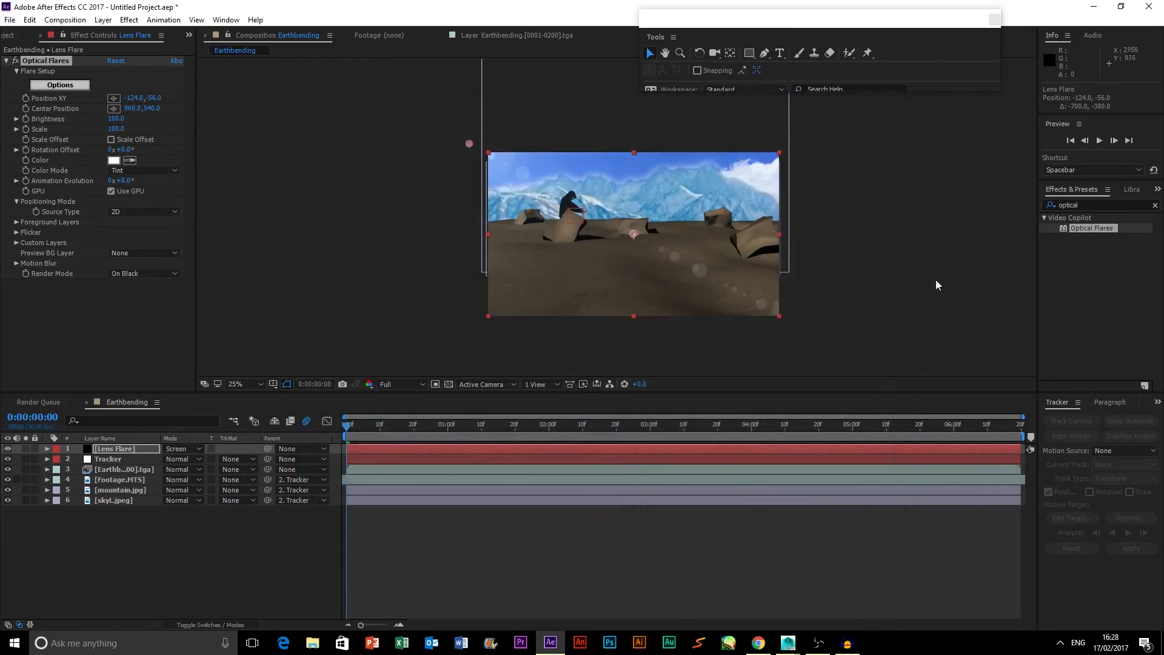
scroll(702, 337, up, 2)
scroll(586, 194, down, 2)
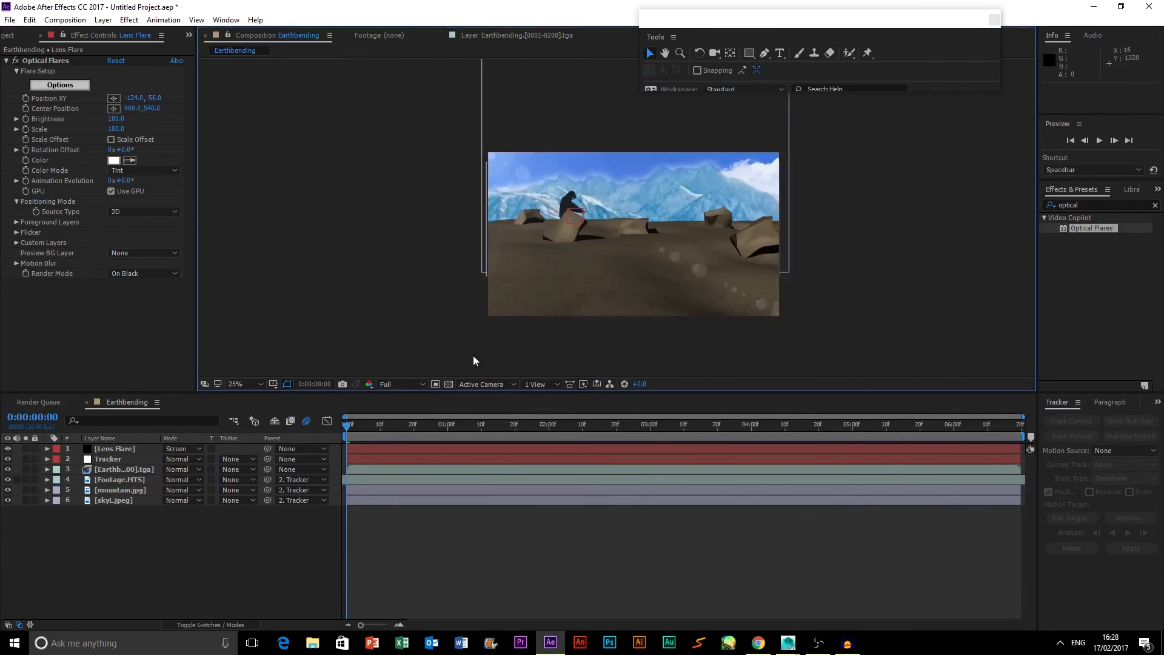